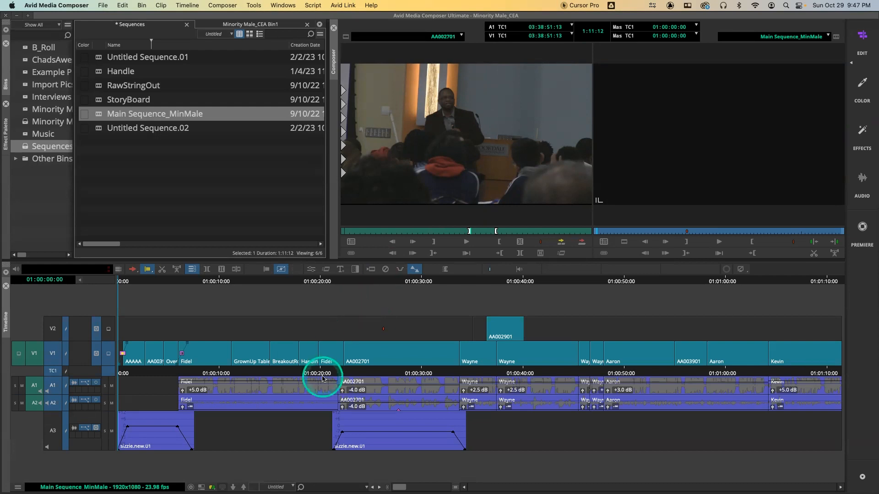
pyautogui.moveTo(379, 369); pyautogui.dragTo(240, 366)
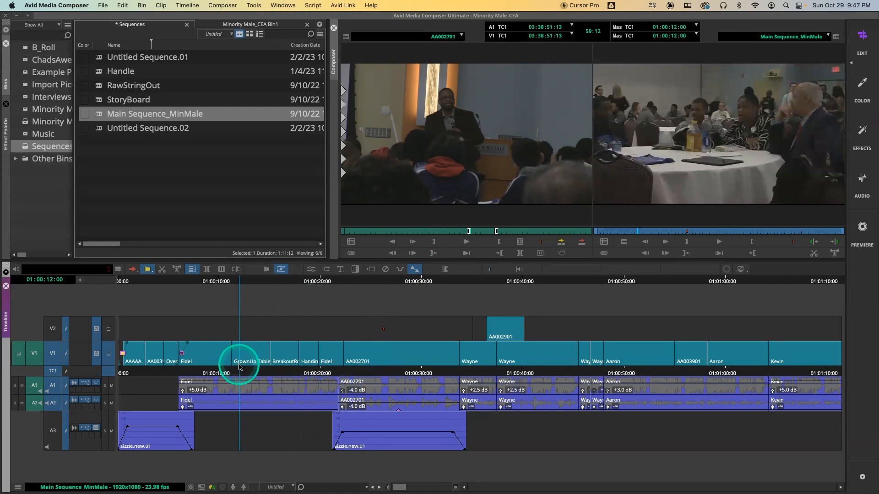
pyautogui.moveTo(239, 366); pyautogui.dragTo(194, 373)
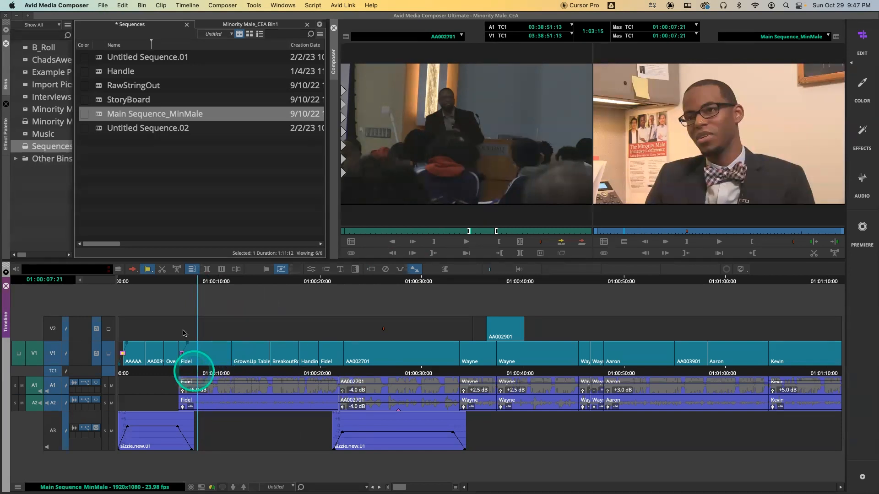
pyautogui.click(102, 6)
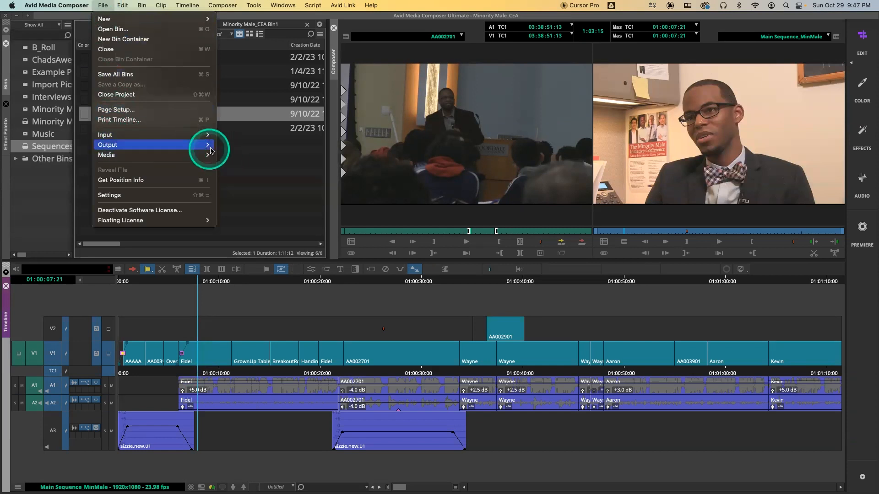
pyautogui.moveTo(210, 148)
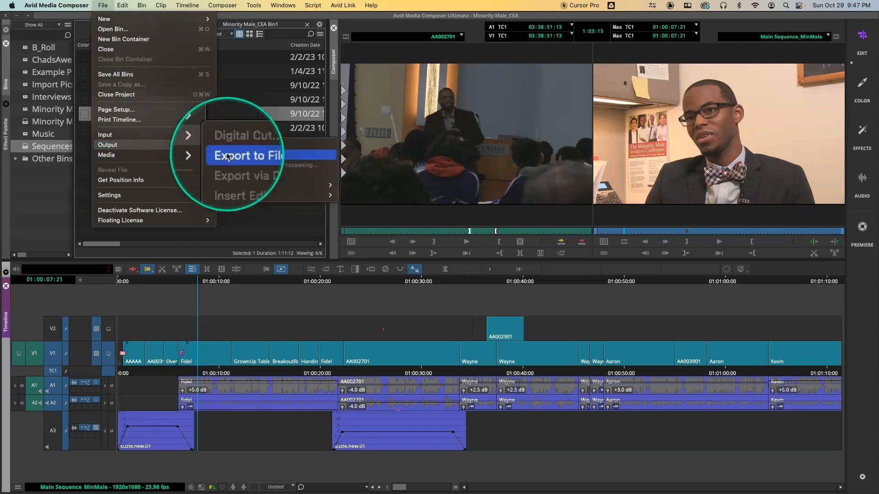
pyautogui.click(245, 314)
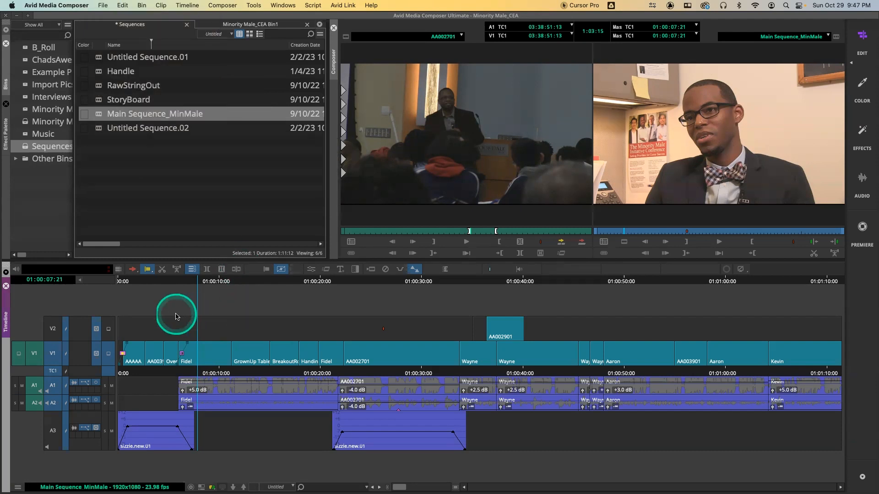
pyautogui.moveTo(200, 363); pyautogui.dragTo(138, 365)
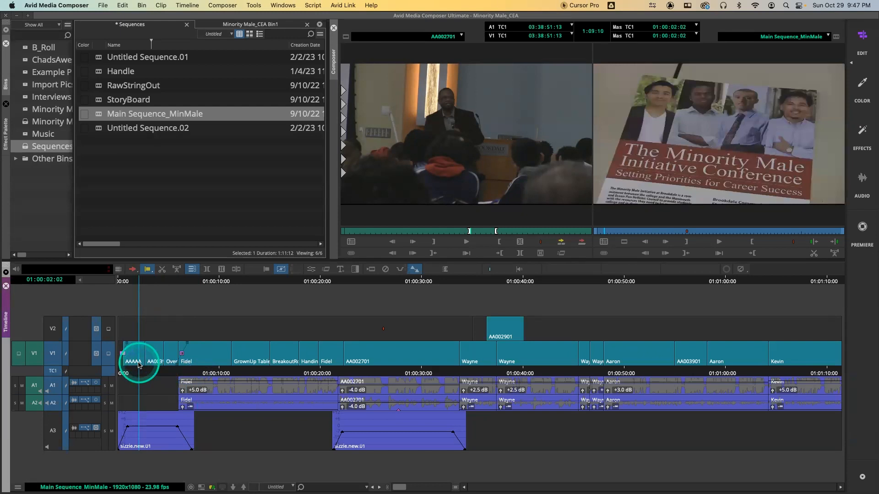
pyautogui.click(136, 373)
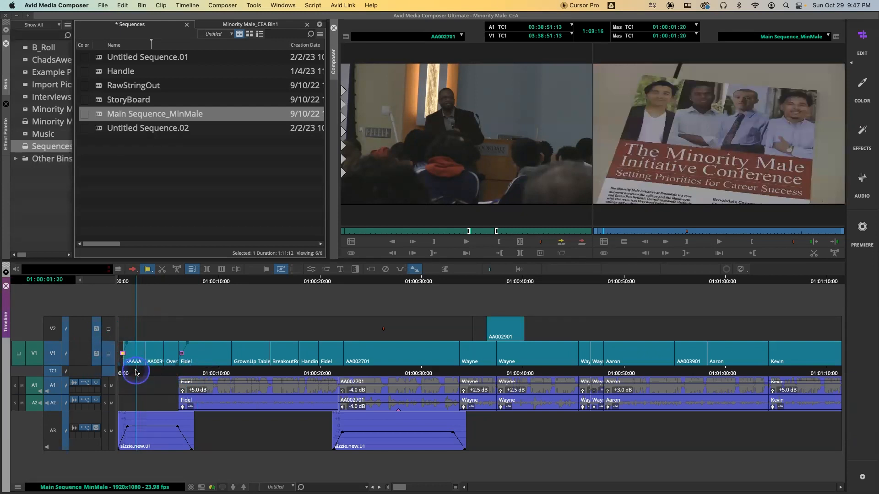
pyautogui.moveTo(136, 372); pyautogui.dragTo(230, 371)
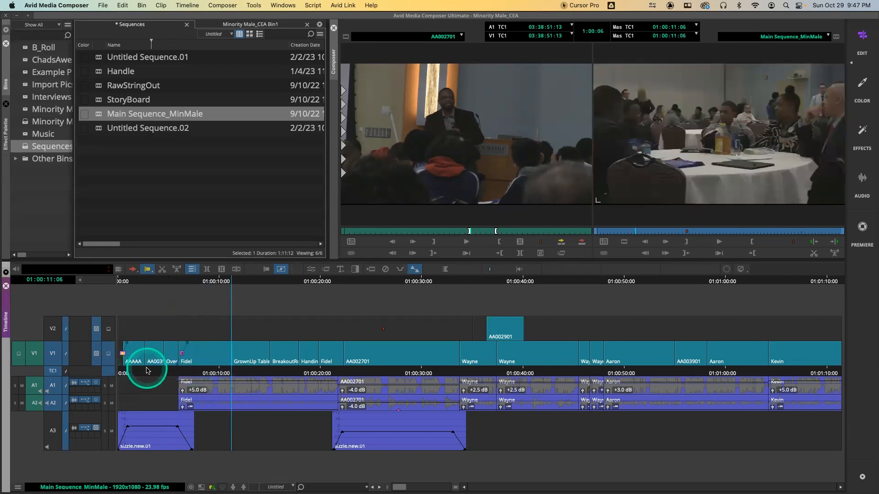
# Mark an In point at the start of the Main Sequence_MinMale timeline and an Out point at its end.
pyautogui.press('Home')
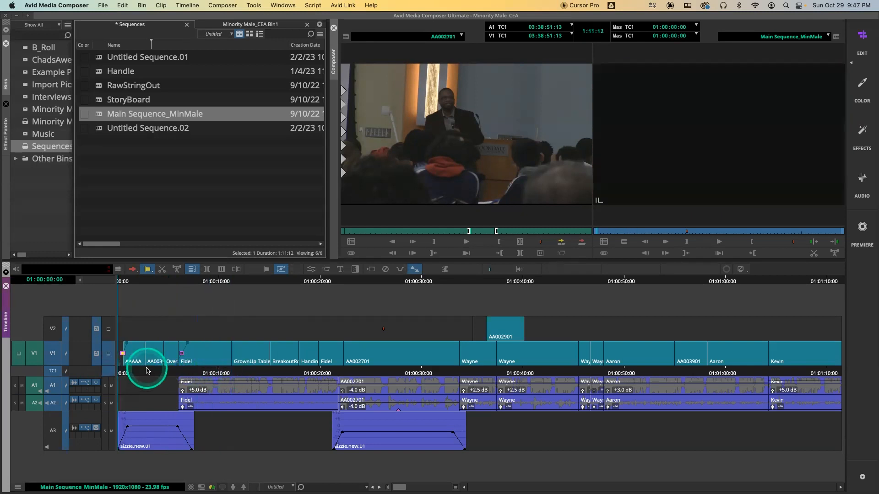
pyautogui.press('i')
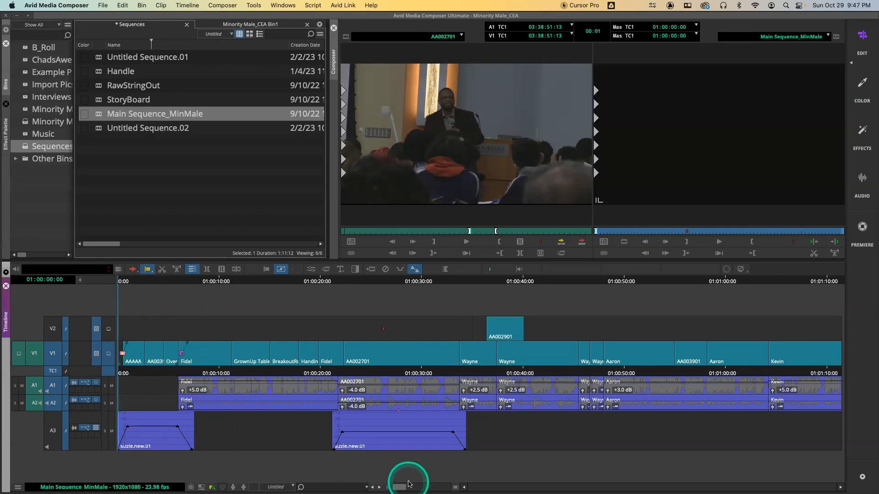
pyautogui.moveTo(403, 487); pyautogui.dragTo(383, 479)
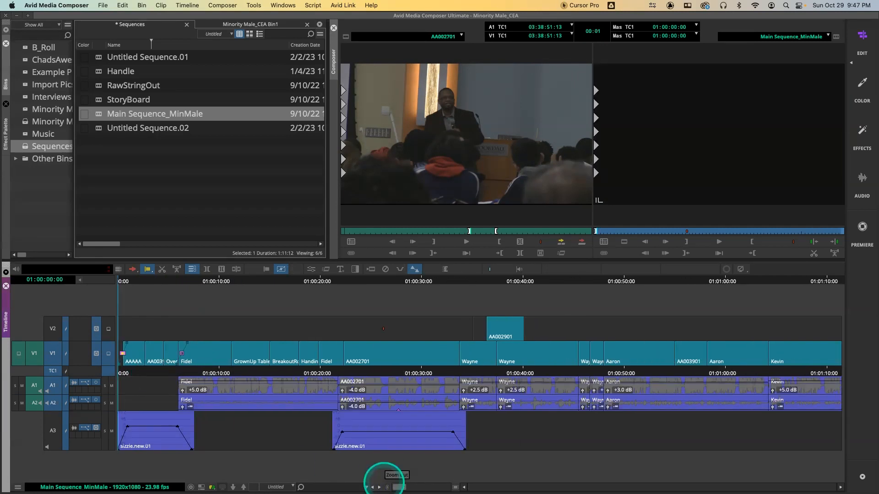
pyautogui.press('End')
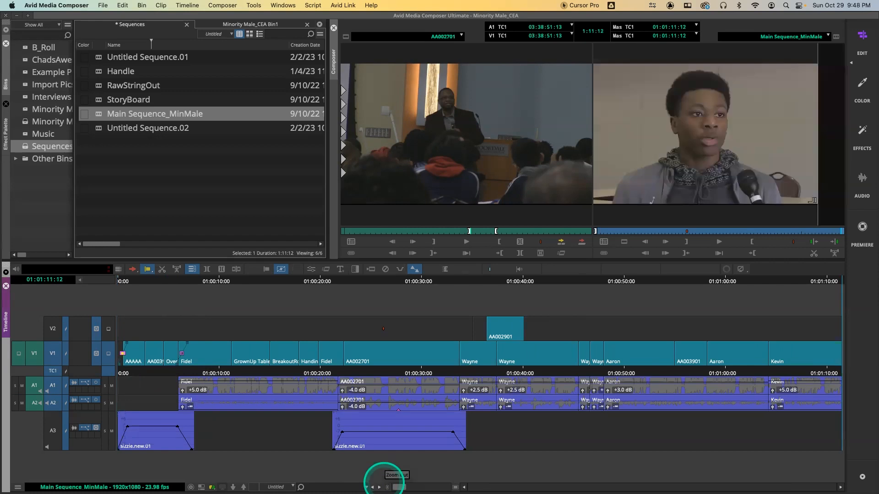
pyautogui.press('o')
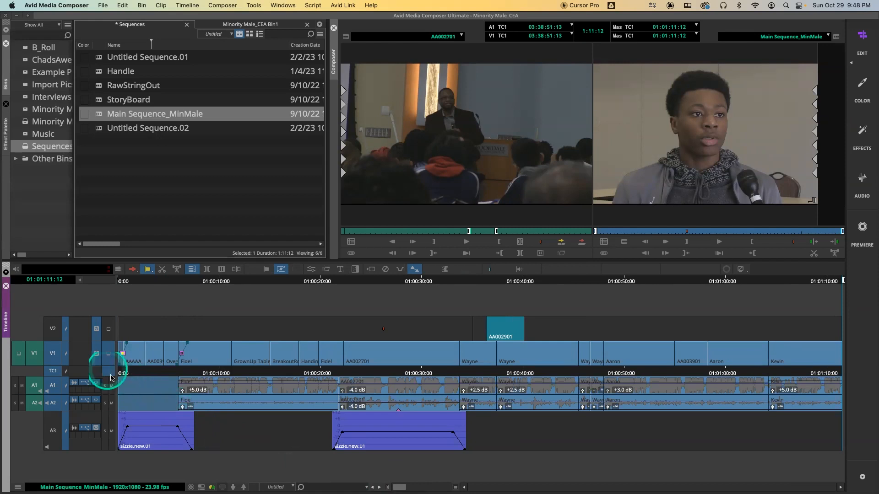
# Enable all the sequence's record tracks, from V2 and V1 through TC1, A1, A2 and A3.
pyautogui.click(53, 330)
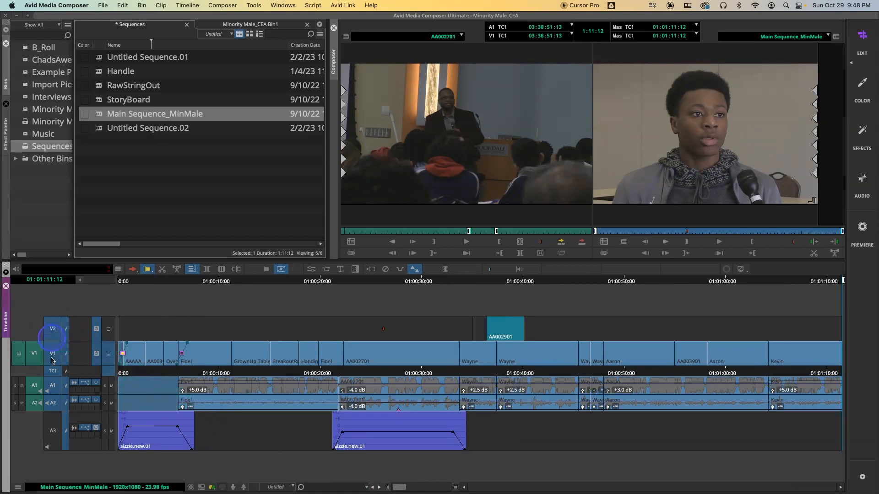
pyautogui.click(53, 430)
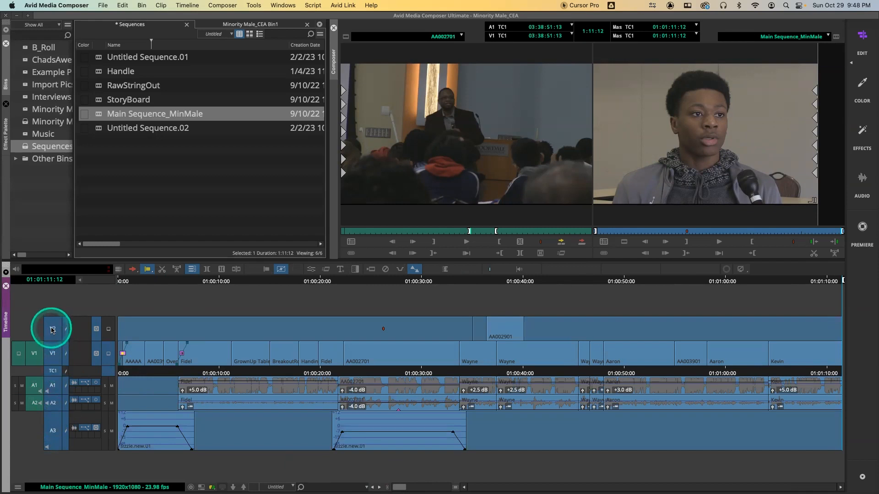
pyautogui.click(52, 331)
pyautogui.click(52, 431)
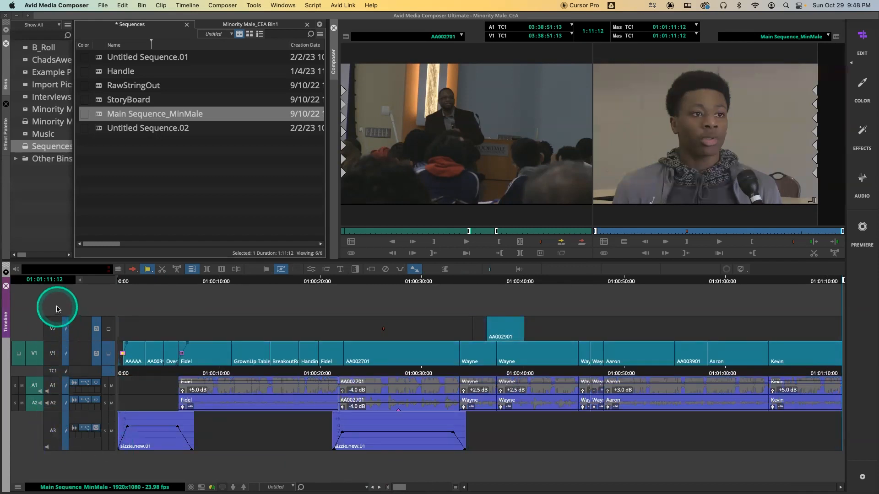
pyautogui.moveTo(54, 337); pyautogui.dragTo(52, 439)
pyautogui.moveTo(54, 383); pyautogui.dragTo(54, 441)
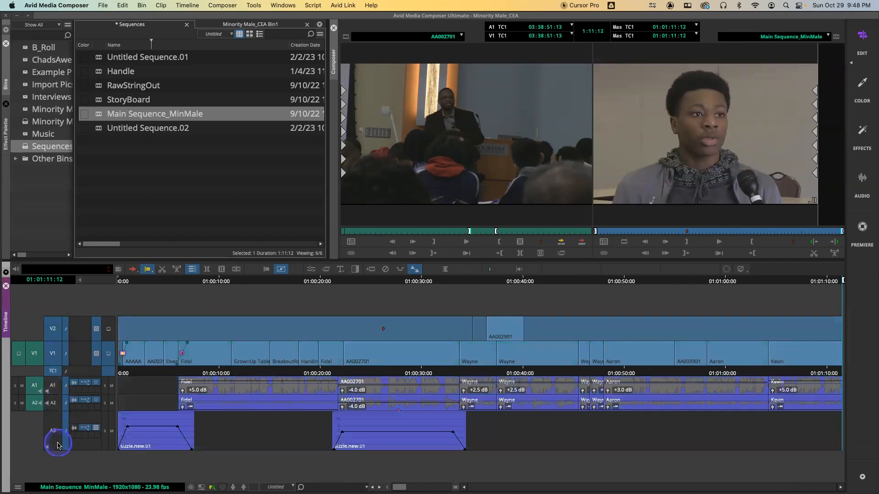
pyautogui.moveTo(53, 326); pyautogui.dragTo(49, 367)
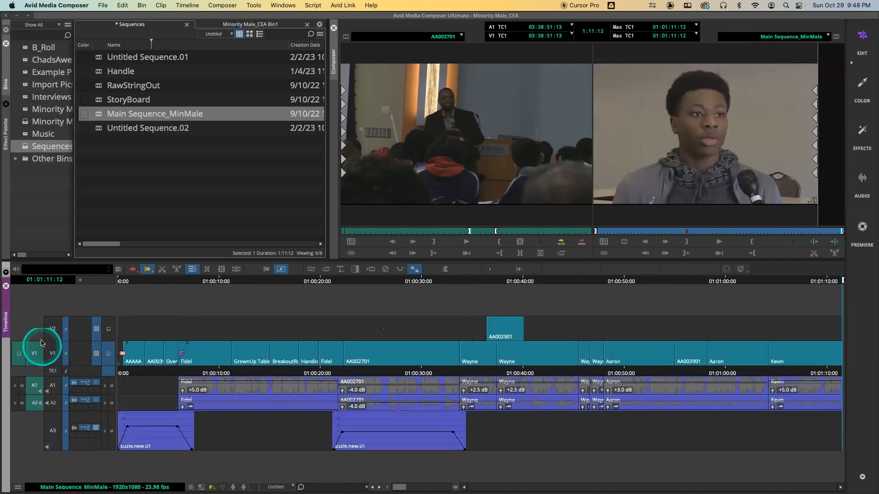
pyautogui.moveTo(47, 332); pyautogui.dragTo(52, 463)
pyautogui.moveTo(52, 326); pyautogui.dragTo(51, 460)
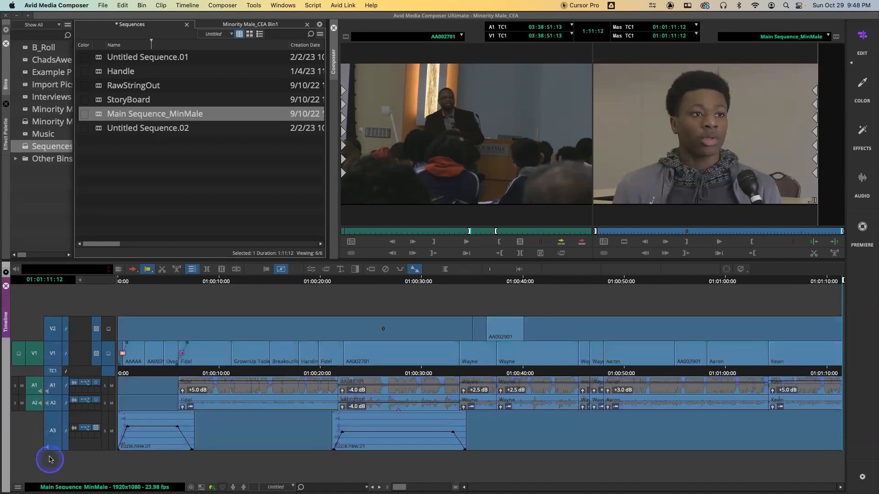
# Collapse the timeline's track control panel and return the playhead to the start of the sequence.
pyautogui.click(79, 279)
pyautogui.moveTo(180, 367); pyautogui.dragTo(72, 373)
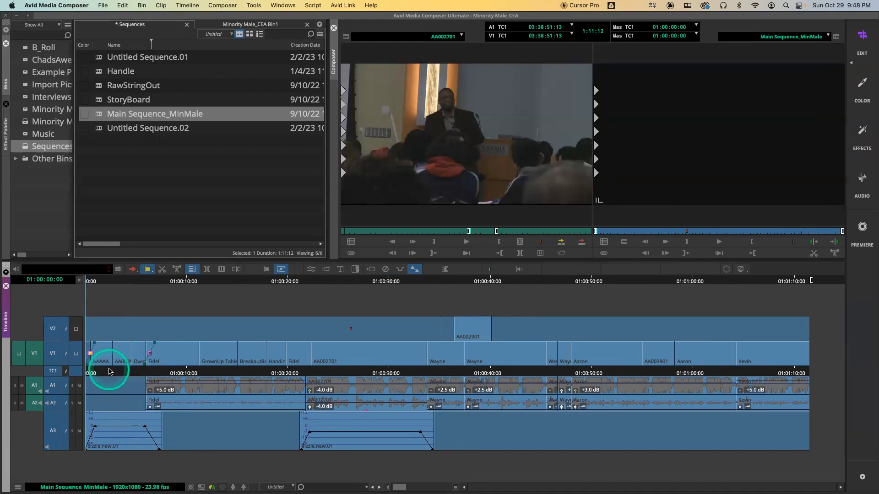
pyautogui.click(103, 5)
pyautogui.moveTo(118, 146)
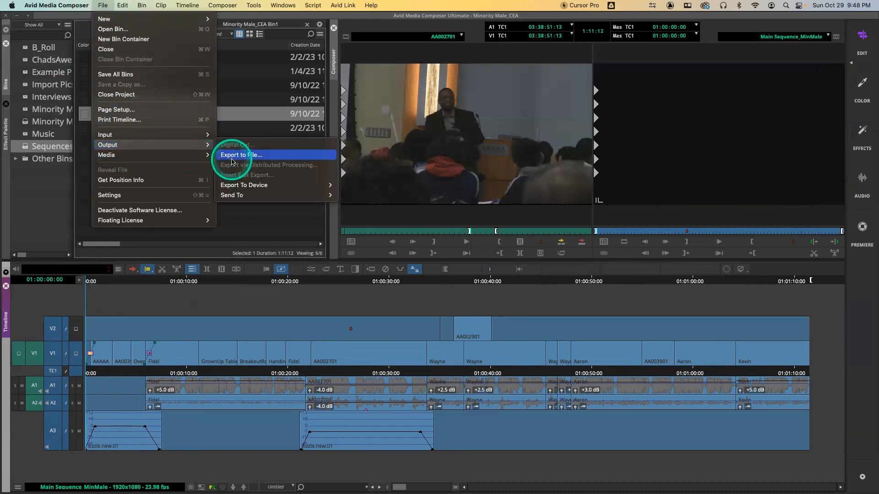
pyautogui.click(377, 293)
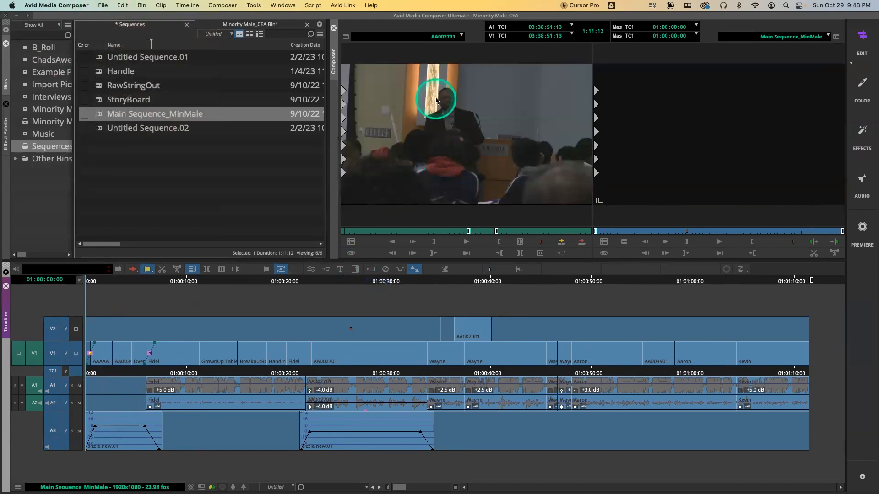
pyautogui.click(515, 110)
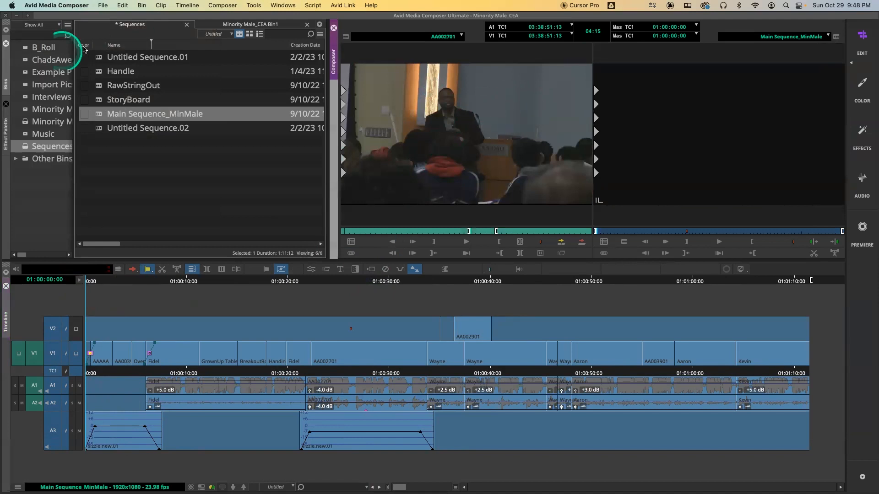
pyautogui.click(103, 5)
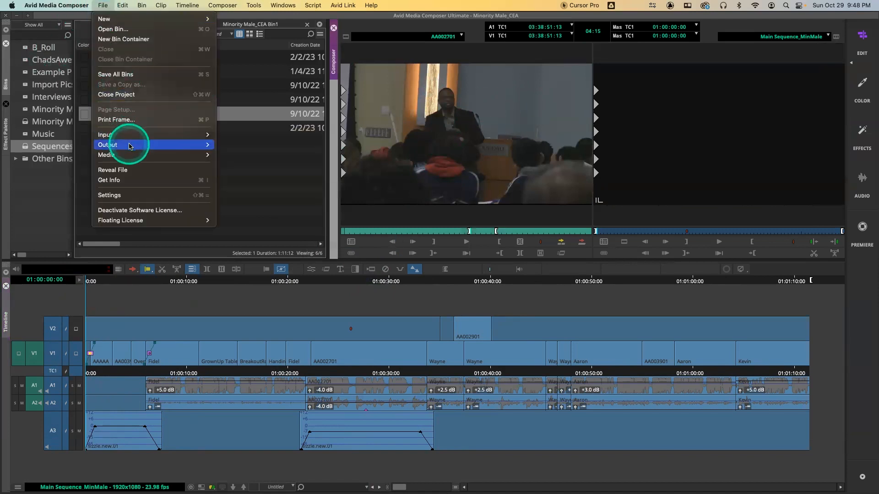
pyautogui.moveTo(196, 145)
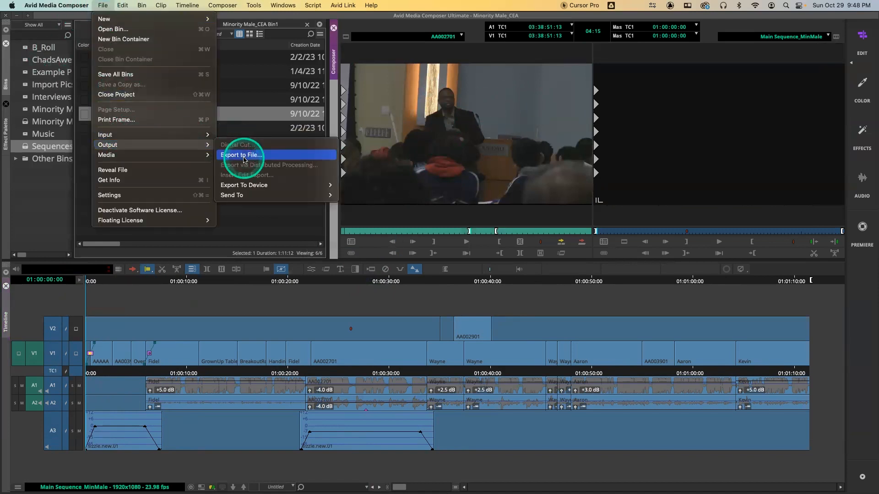
pyautogui.click(244, 156)
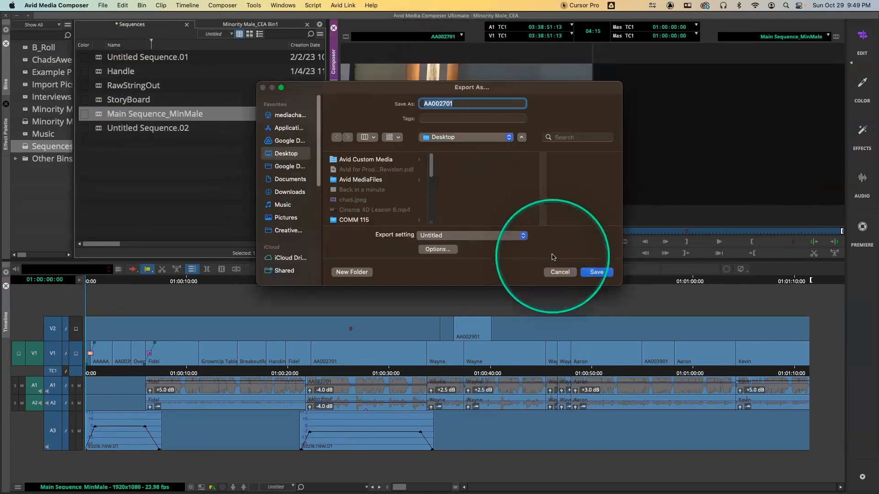
pyautogui.click(560, 272)
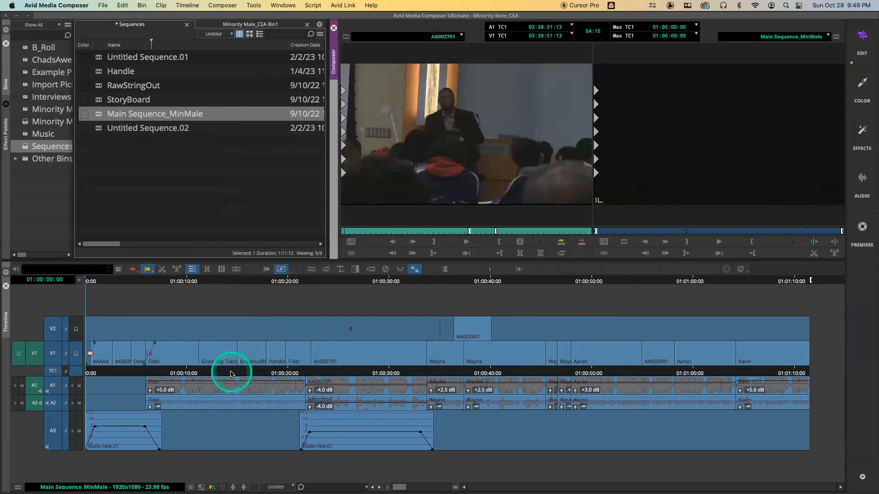
# Make the timeline active with the playhead at its start and begin exporting Main Sequence_MinMale to a file.
pyautogui.click(194, 370)
pyautogui.press('Home')
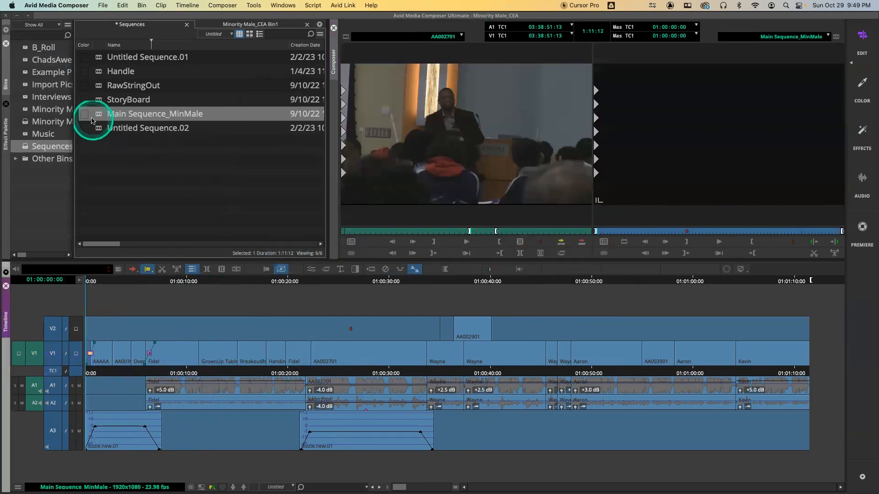
pyautogui.click(89, 360)
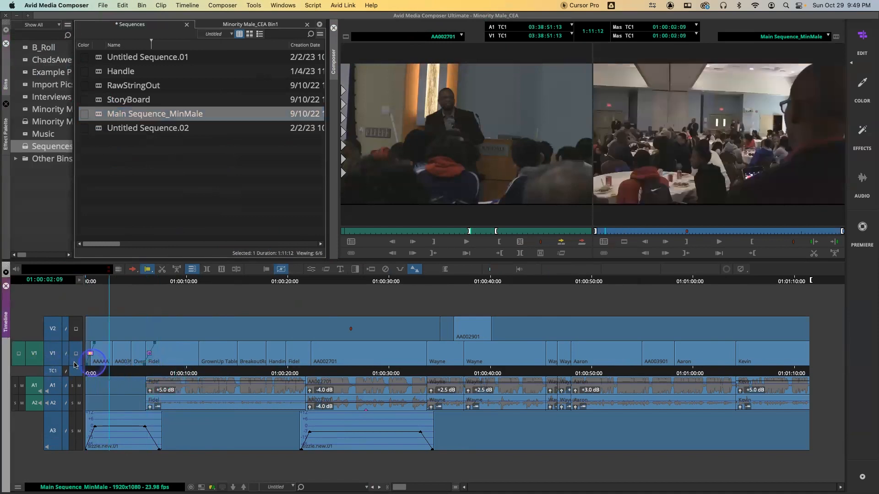
pyautogui.click(103, 5)
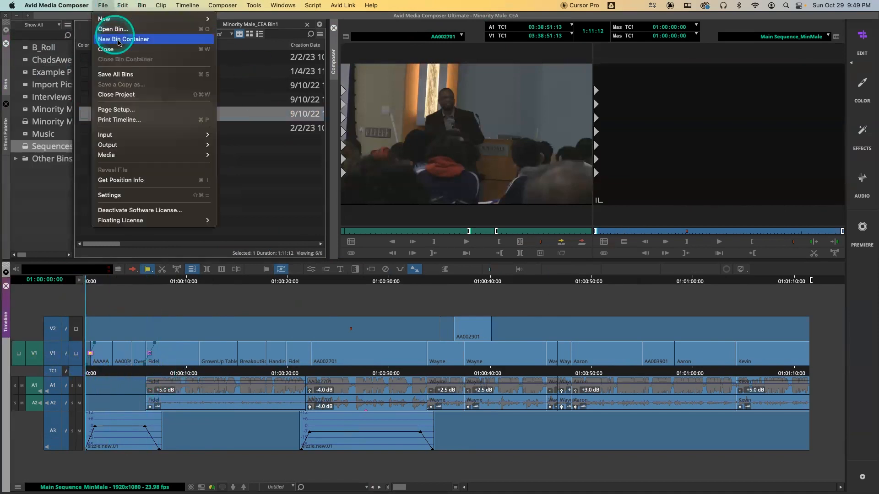
pyautogui.moveTo(150, 146)
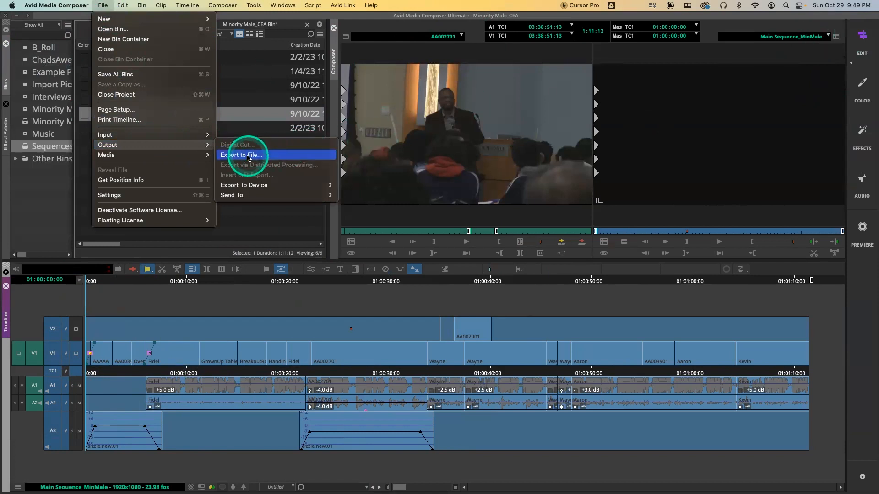
pyautogui.click(248, 156)
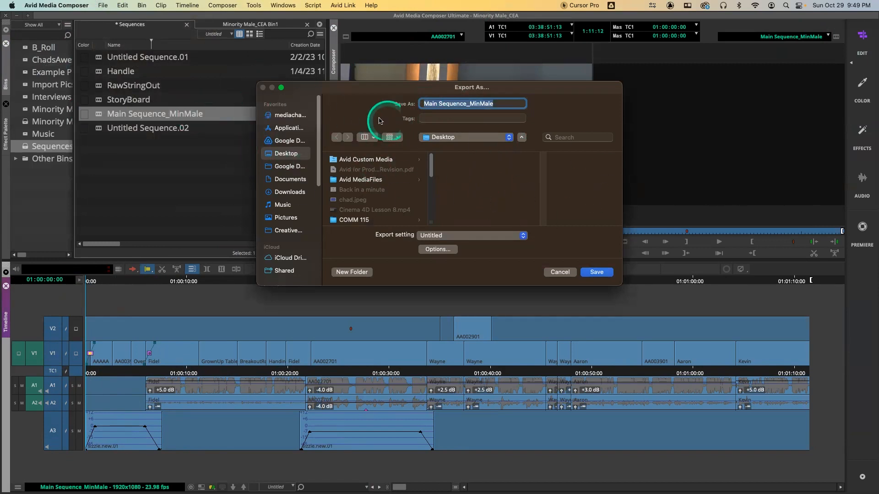
pyautogui.moveTo(359, 89); pyautogui.dragTo(295, 122)
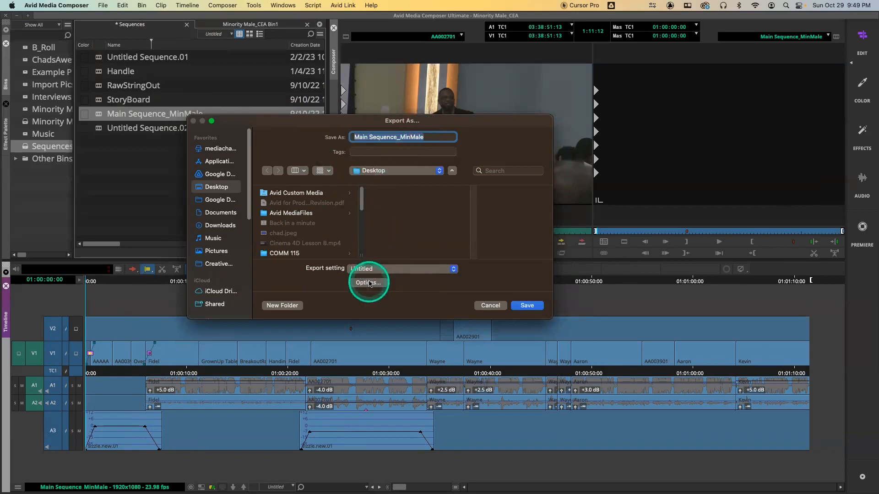
pyautogui.click(369, 283)
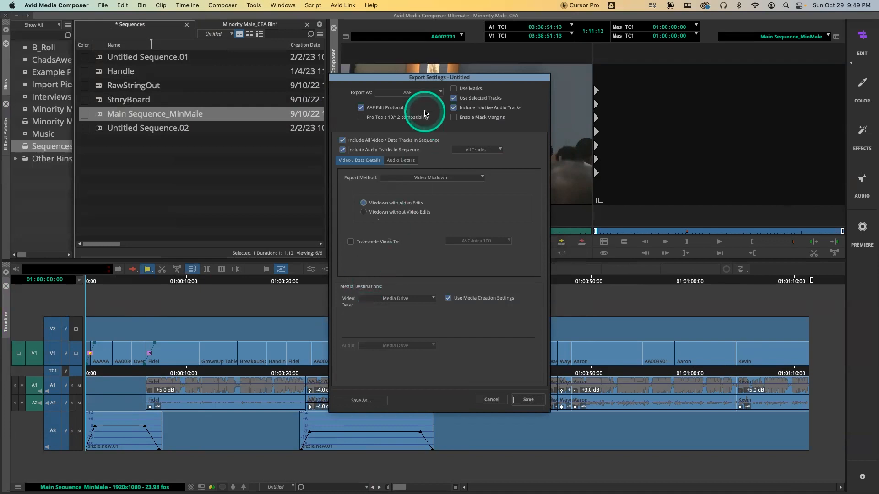
pyautogui.click(415, 93)
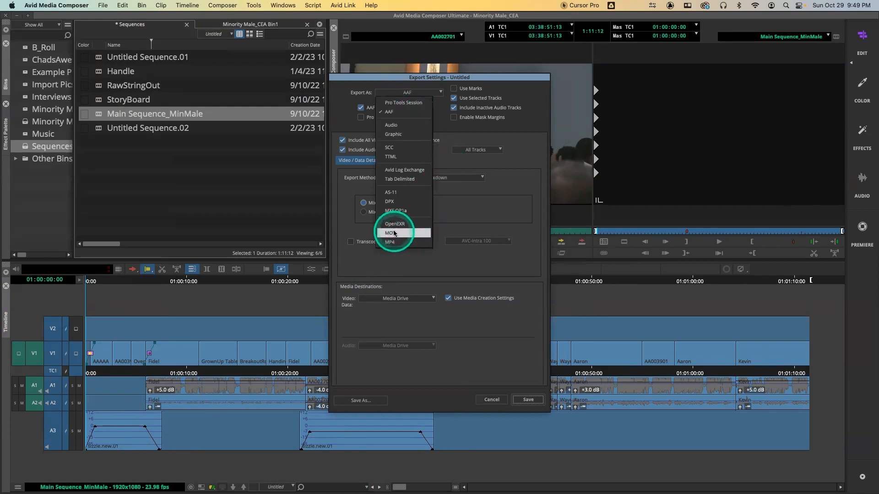
pyautogui.hotkey('alt', 's')
pyautogui.hotkey('alt', 's')
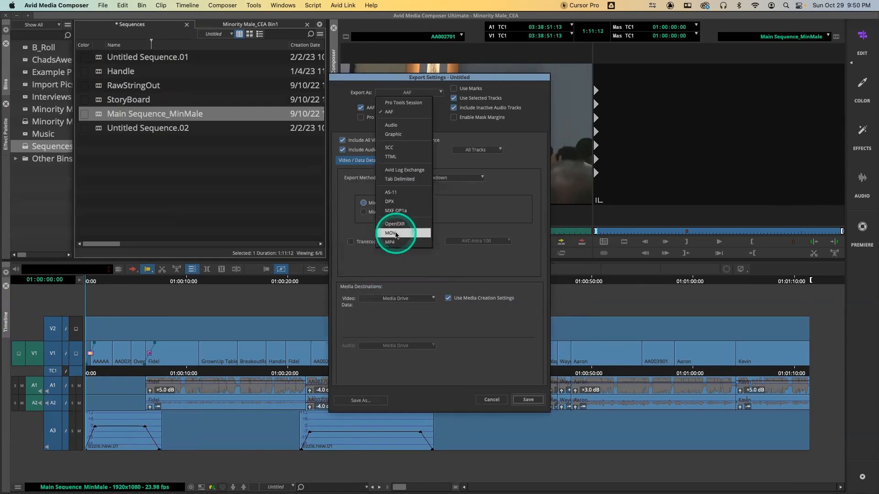
pyautogui.click(396, 235)
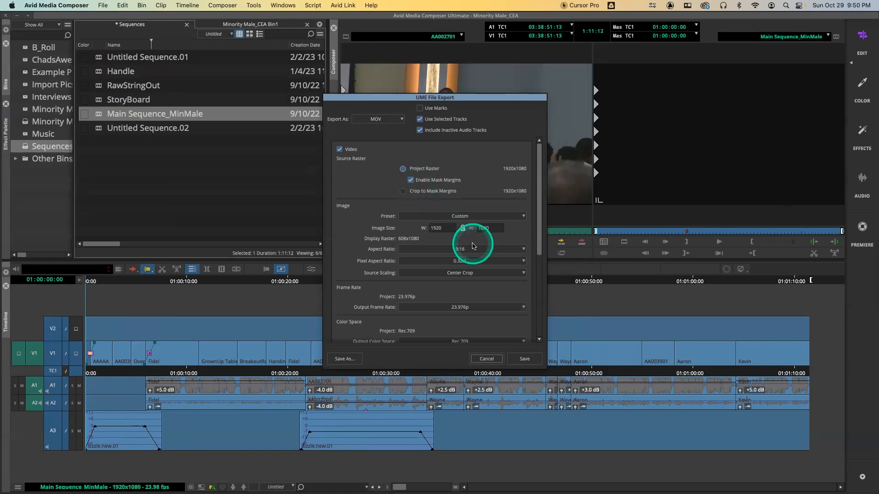
pyautogui.click(483, 361)
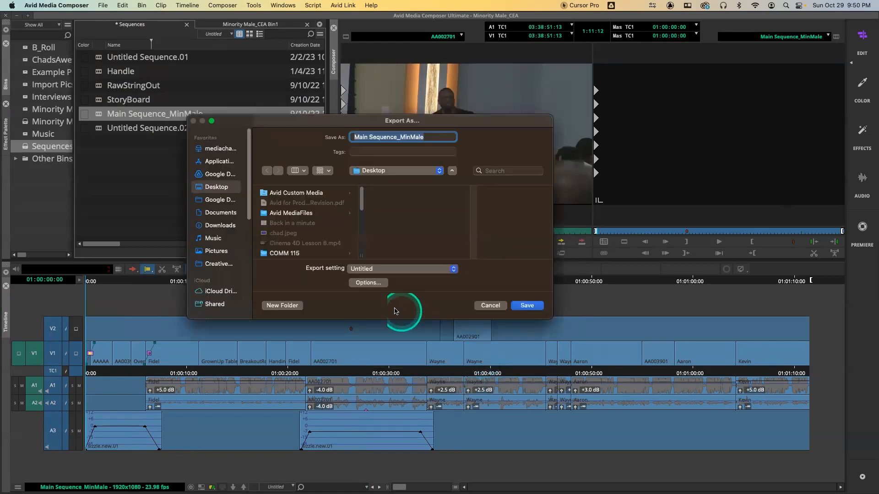
pyautogui.click(489, 305)
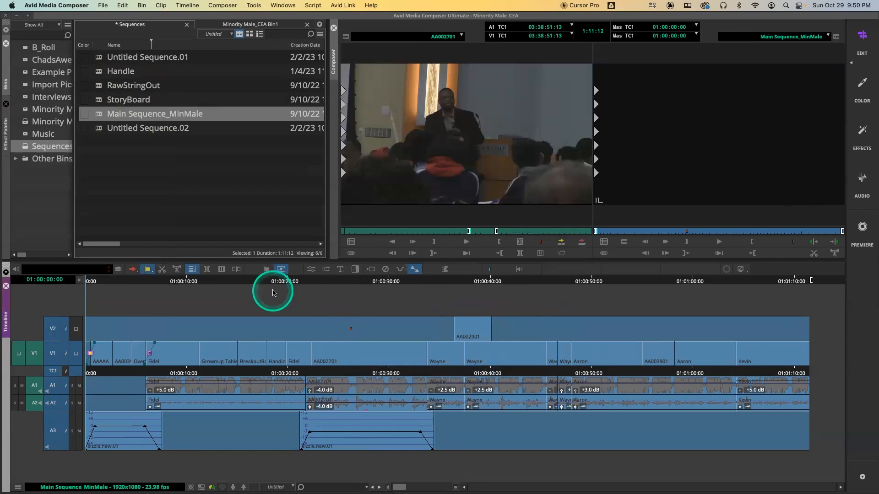
# Examine the project and user settings, then check the mask margins in the project format settings without changing them.
pyautogui.press('super+equal')
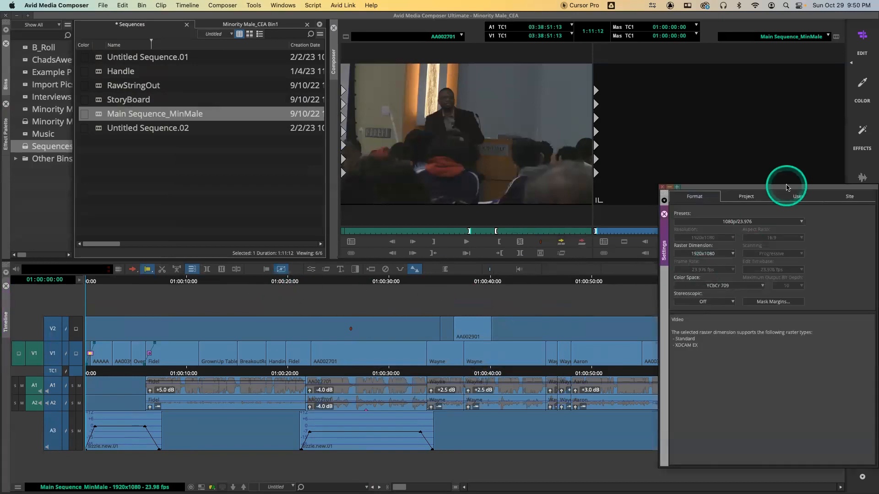
pyautogui.moveTo(789, 186); pyautogui.dragTo(435, 132)
pyautogui.click(390, 137)
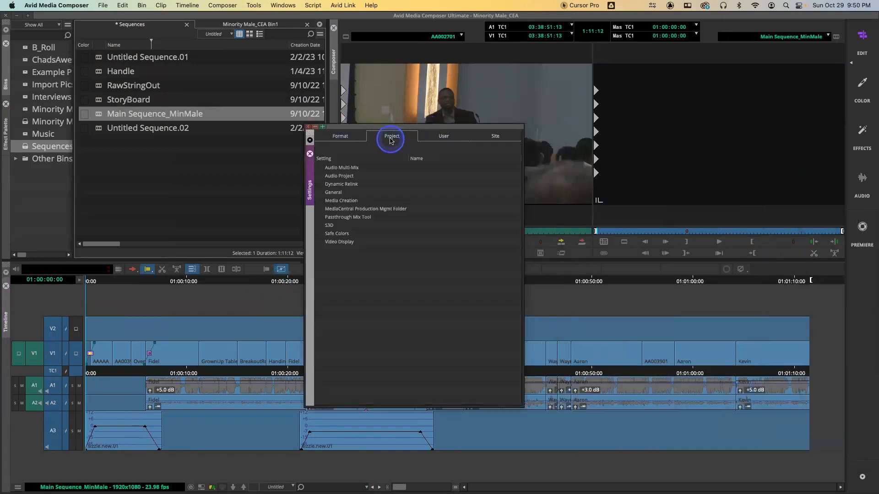
pyautogui.click(443, 138)
pyautogui.scroll(-5, 401, 277)
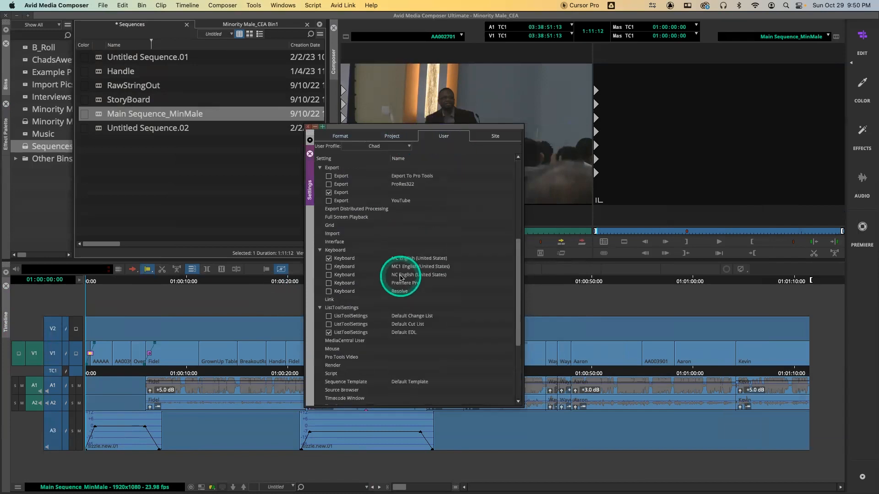
pyautogui.scroll(-3, 401, 280)
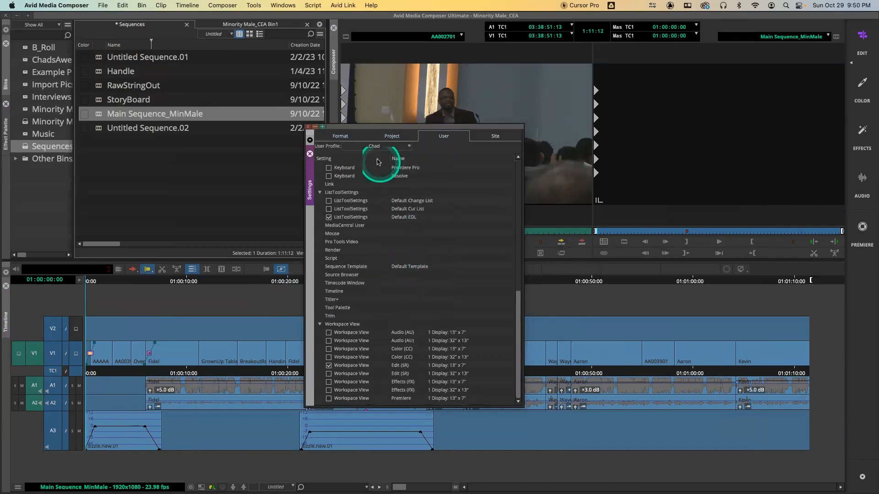
pyautogui.click(345, 138)
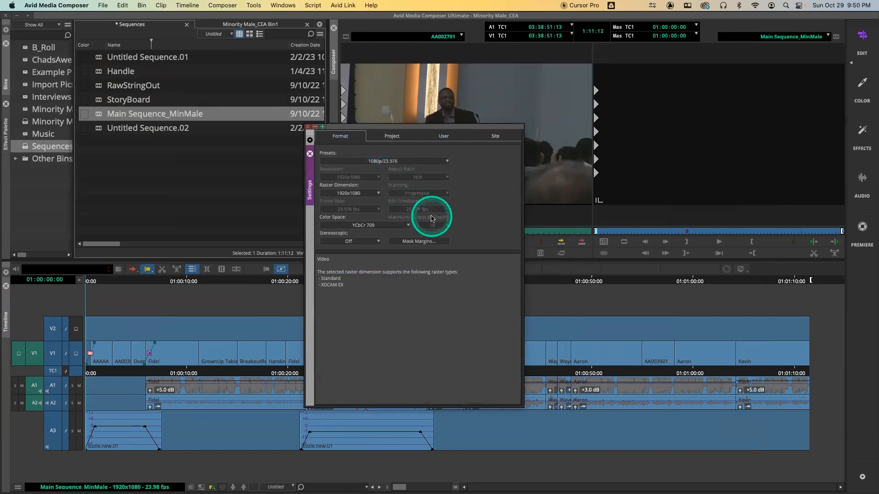
pyautogui.click(417, 241)
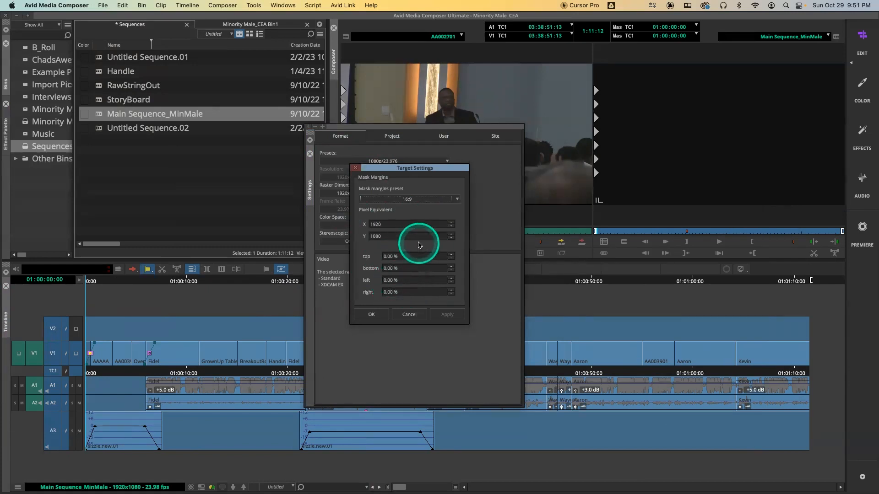
pyautogui.click(408, 315)
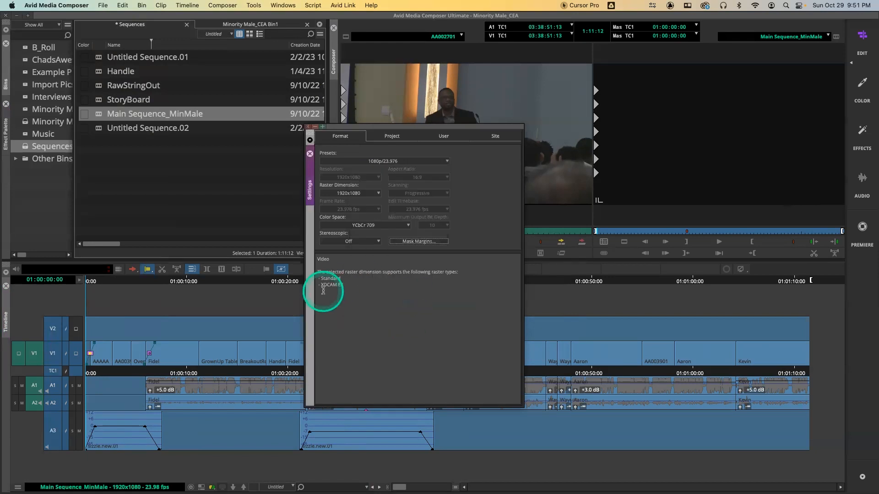
pyautogui.click(310, 154)
# Start exporting the sequence to a file and set its export format to MOV in the export options.
pyautogui.click(102, 5)
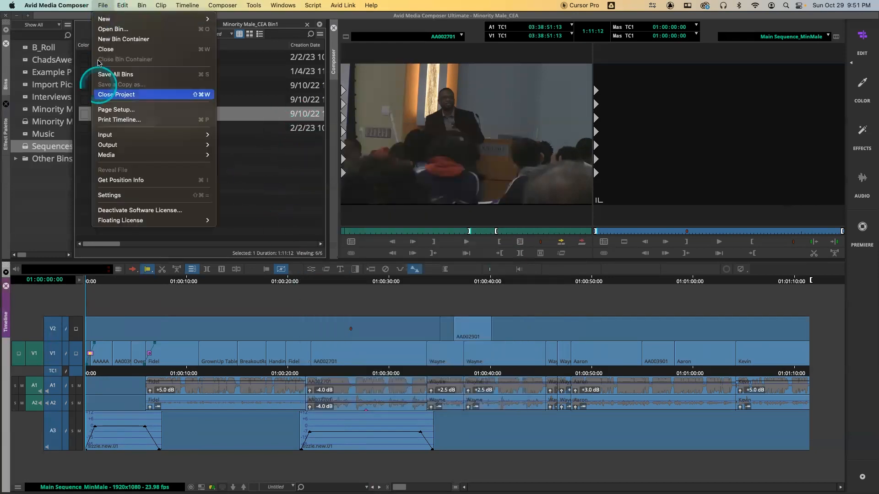
pyautogui.moveTo(109, 143)
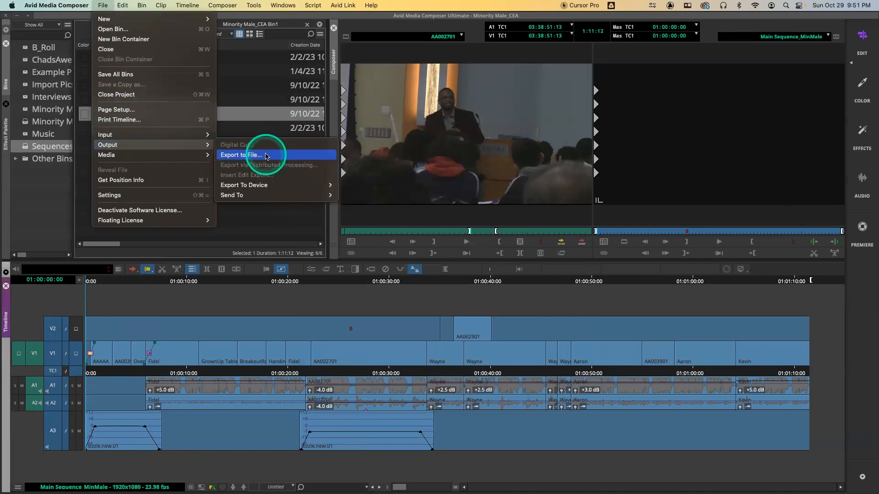
pyautogui.click(251, 155)
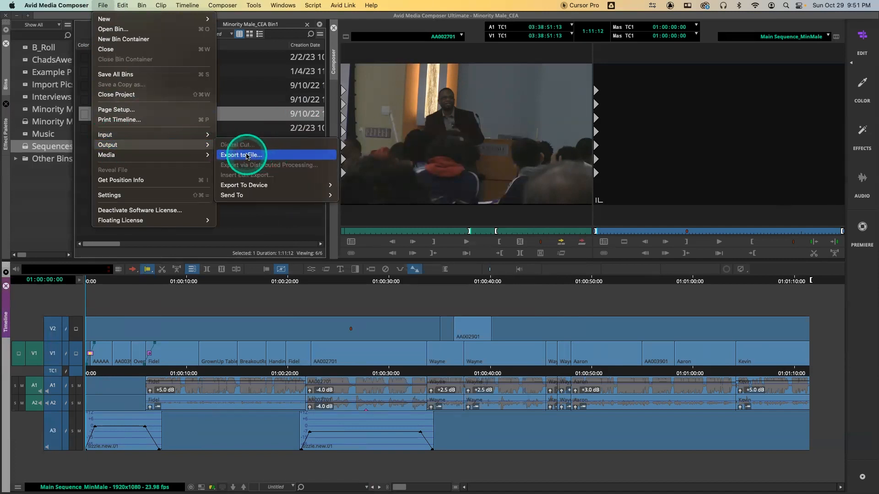
pyautogui.click(438, 249)
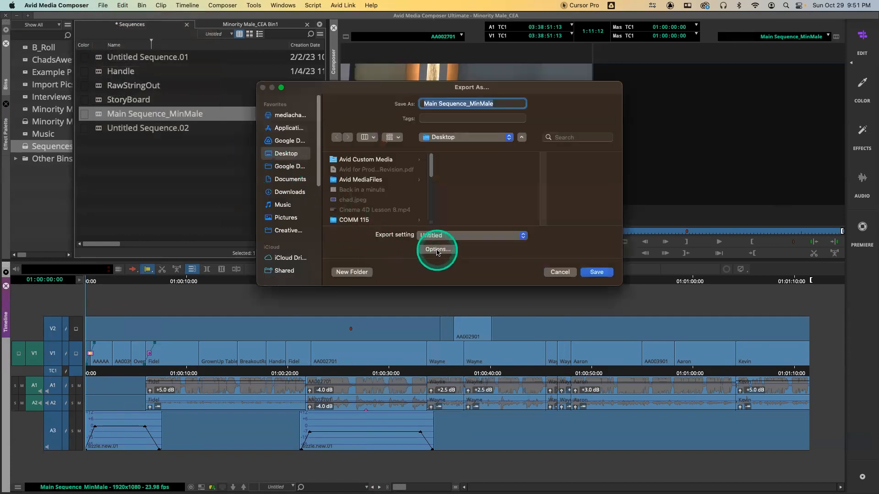
pyautogui.click(413, 92)
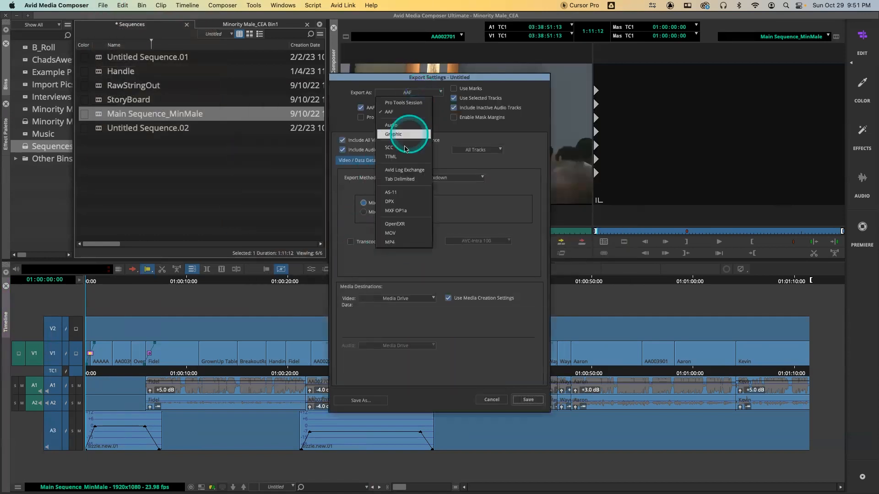
pyautogui.click(399, 226)
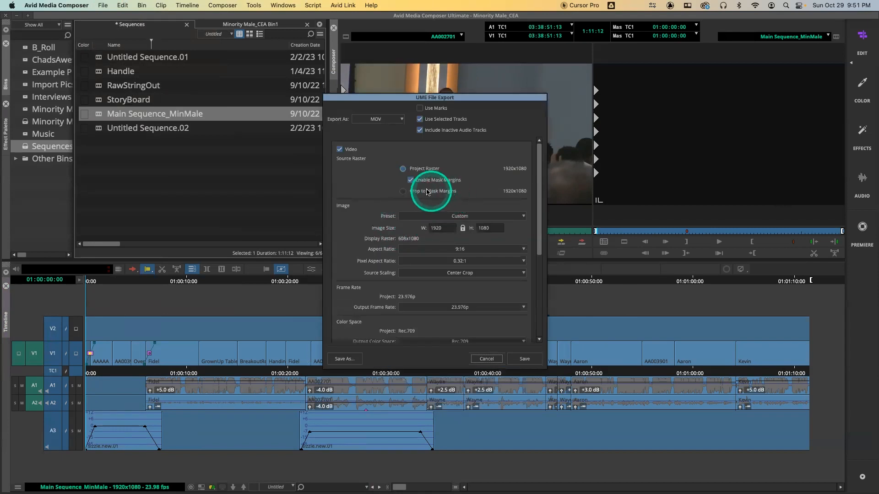
# Disable mask margins for the source raster and set the image preset to HD 1920x1080.
pyautogui.click(411, 181)
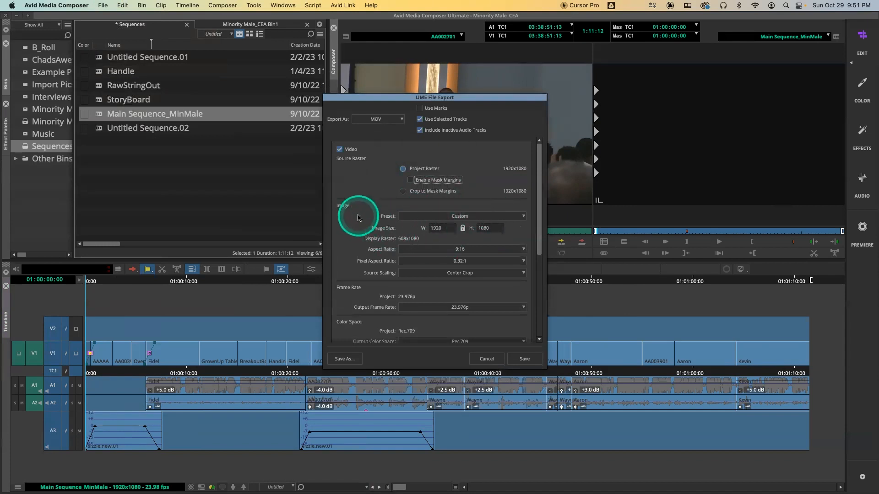
pyautogui.click(426, 215)
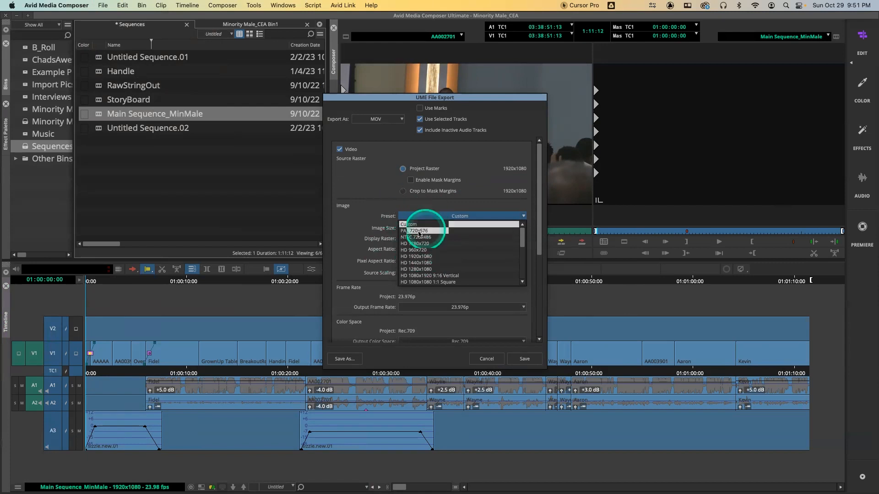
pyautogui.click(424, 256)
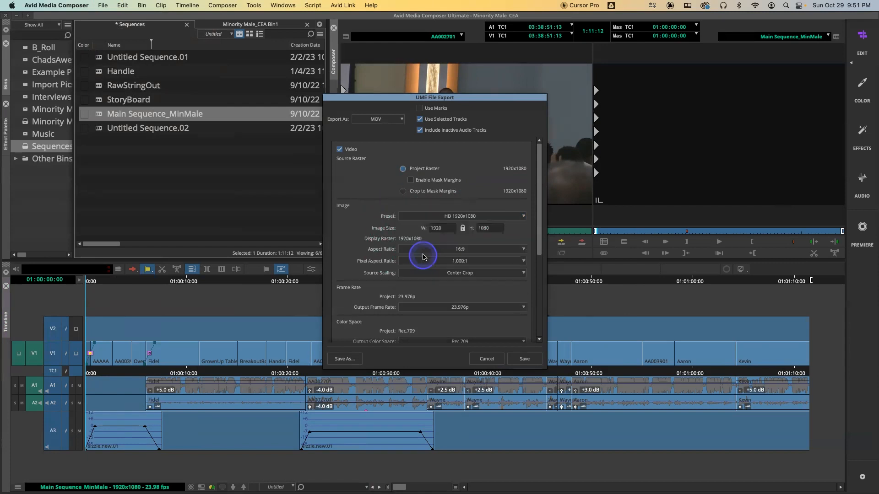
pyautogui.click(449, 218)
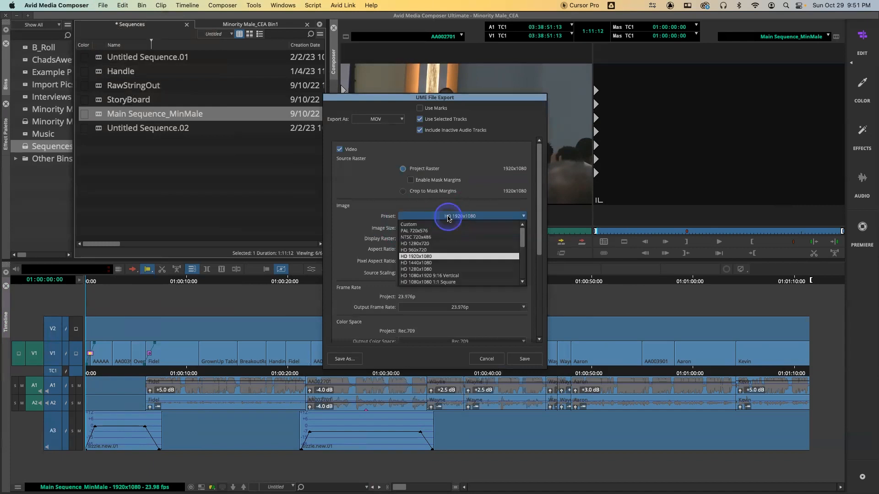
pyautogui.click(437, 224)
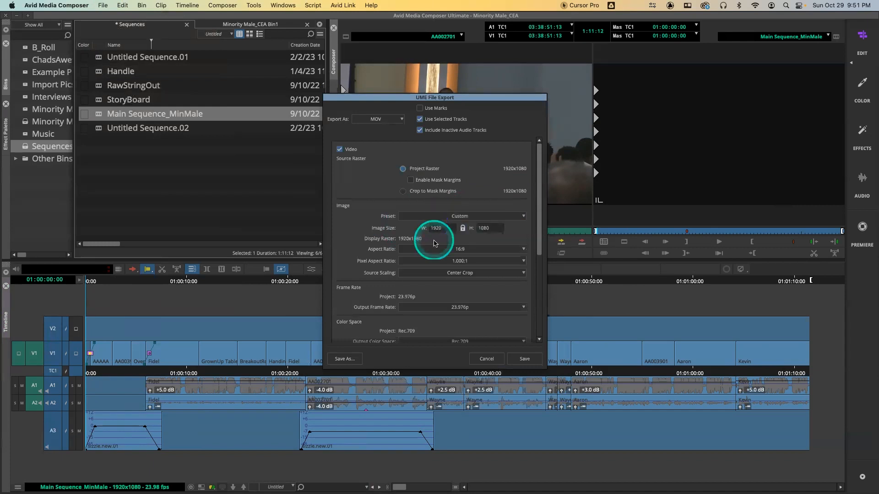
pyautogui.click(434, 217)
pyautogui.click(435, 254)
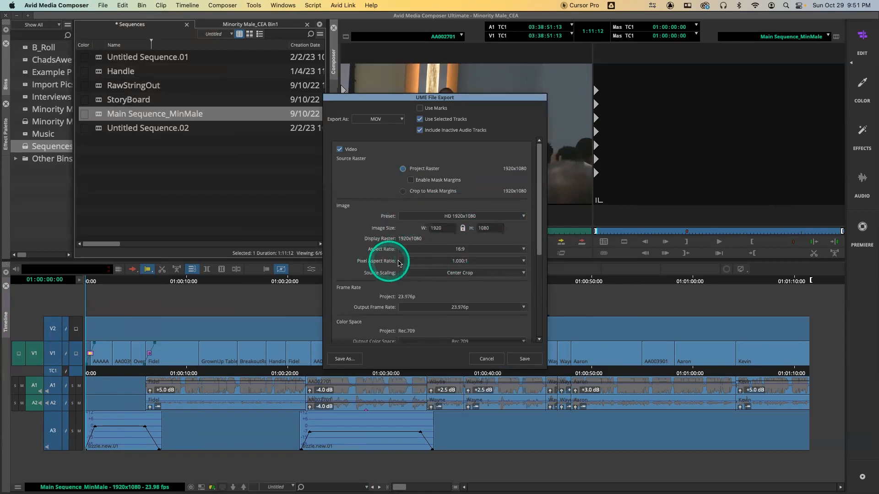
# Choose Center Crop as the source scaling for the exported image.
pyautogui.click(459, 274)
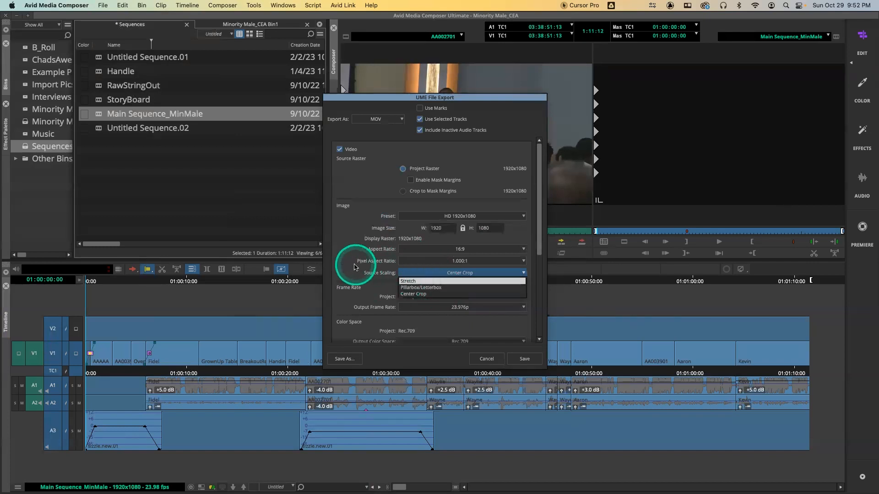
pyautogui.click(423, 294)
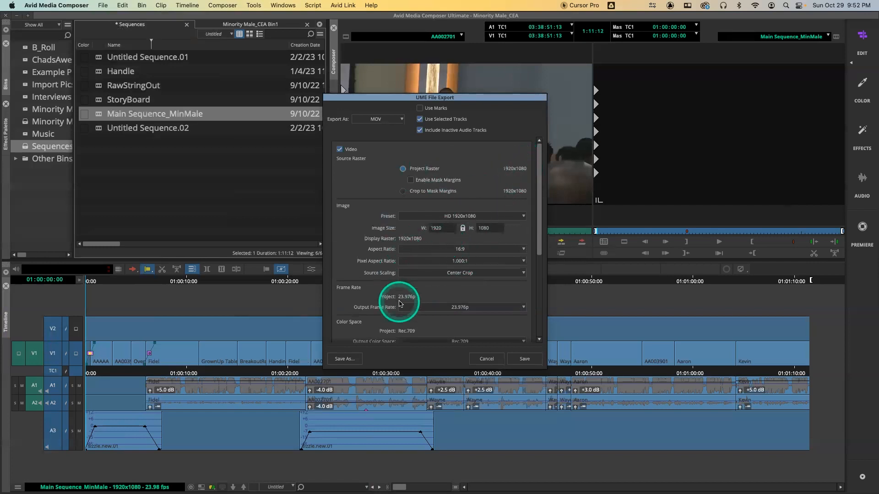
pyautogui.press('ctrl')
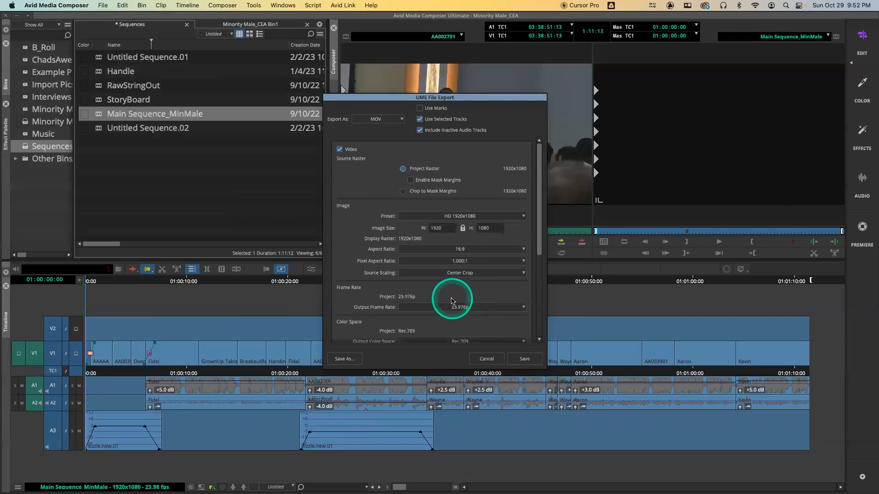
# Review the output color space options, keep Rec.709, and set the video levels to Keep as Legal Range.
pyautogui.scroll(-3, 451, 301)
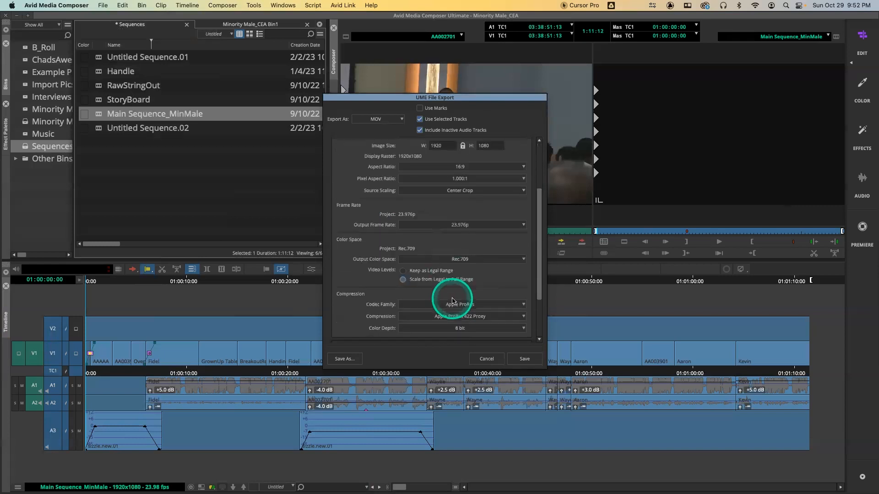
pyautogui.click(463, 259)
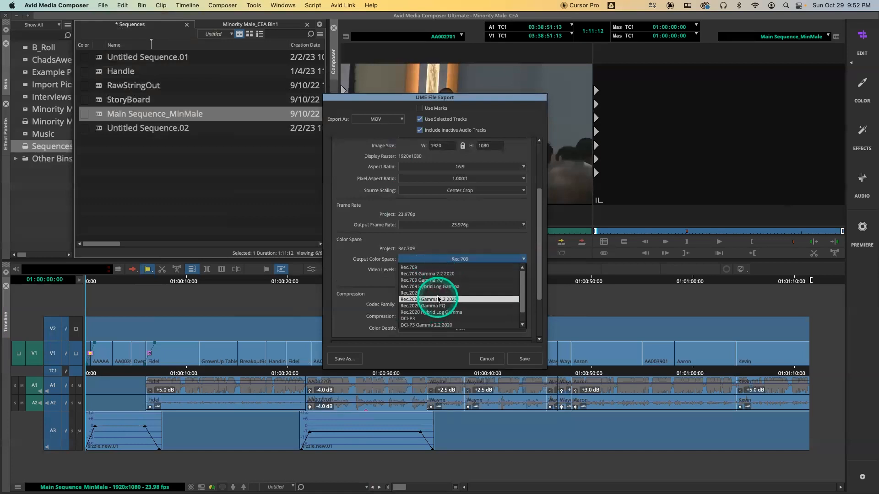
pyautogui.scroll(-2, 439, 300)
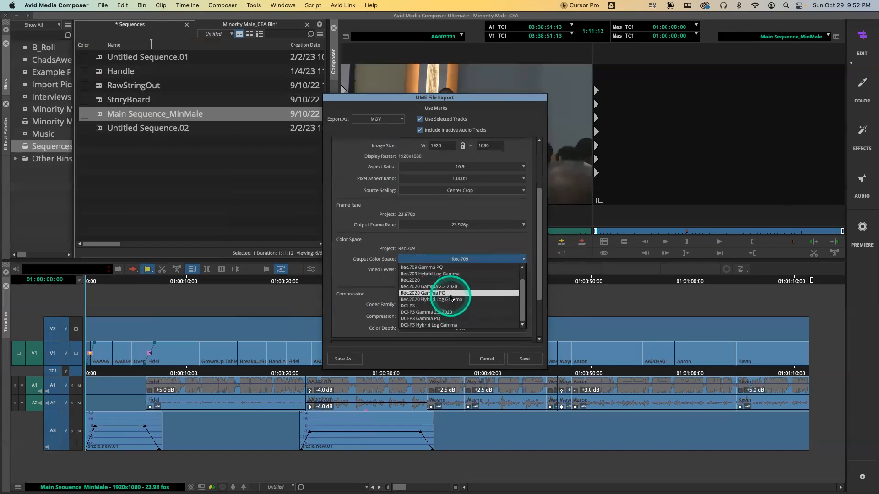
pyautogui.click(434, 240)
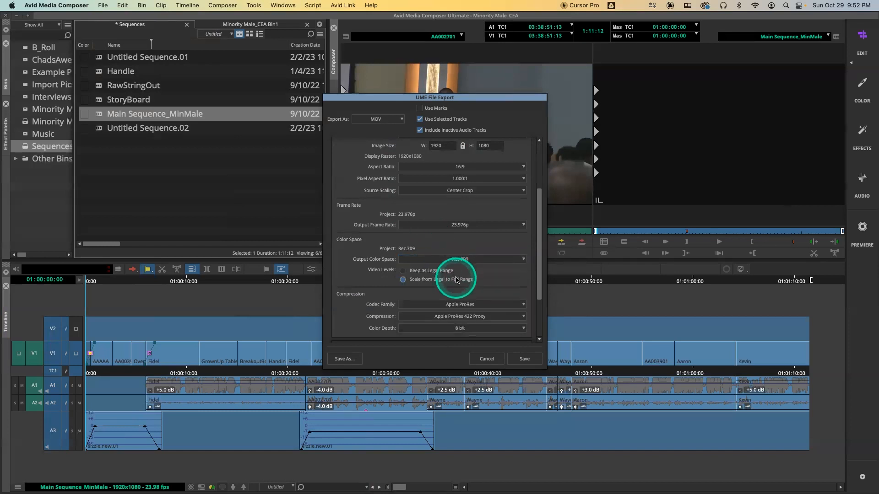
pyautogui.click(420, 271)
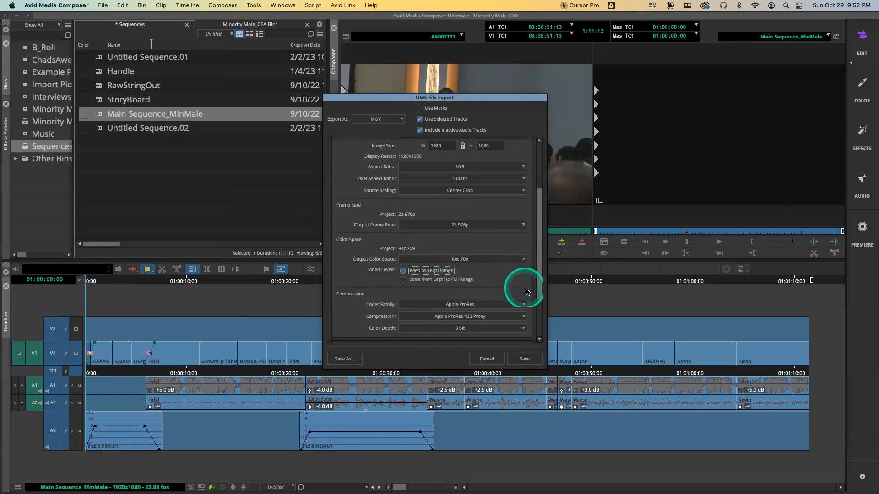
pyautogui.moveTo(541, 295); pyautogui.dragTo(539, 330)
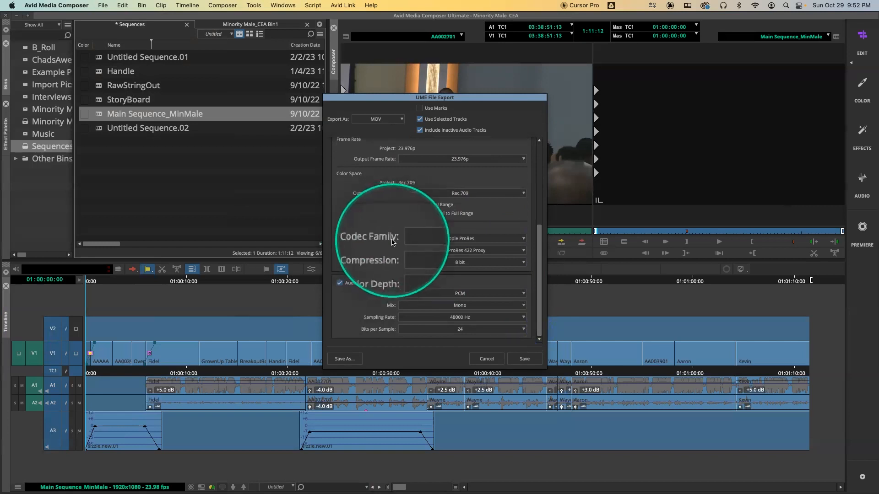
# Try AVC Intra as the codec family for the export and switch back to Apple ProRes.
pyautogui.click(428, 242)
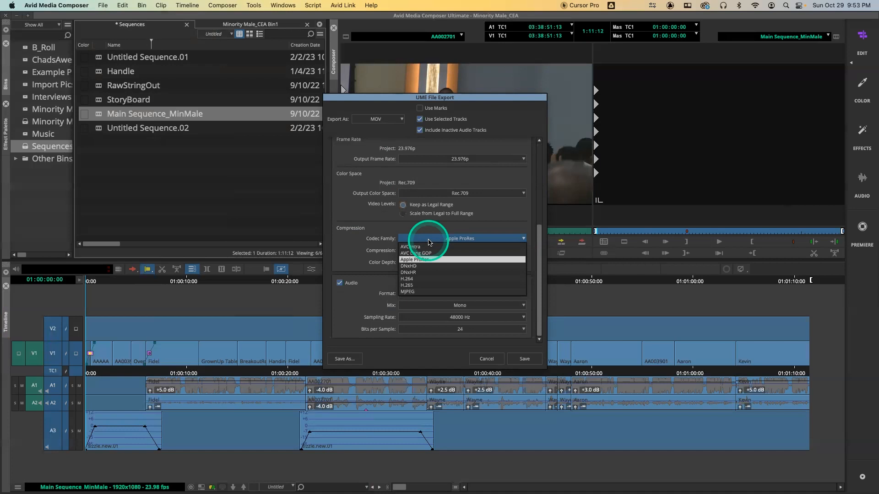
pyautogui.click(422, 247)
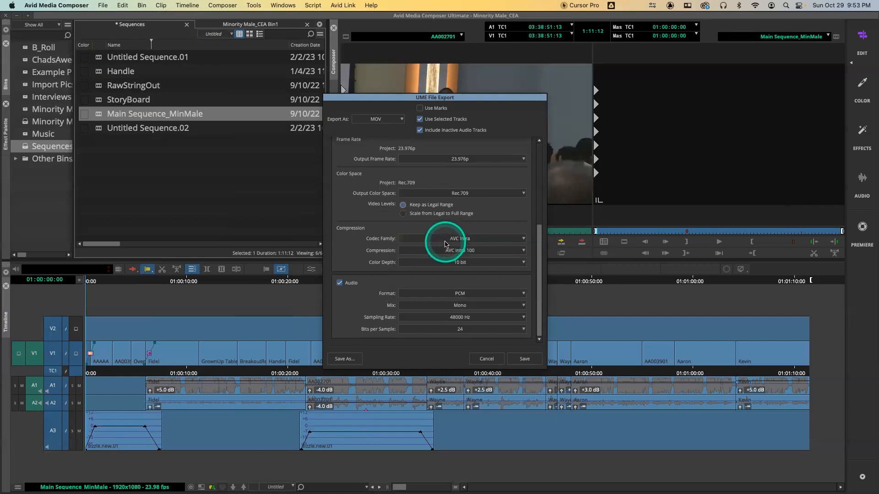
pyautogui.click(428, 239)
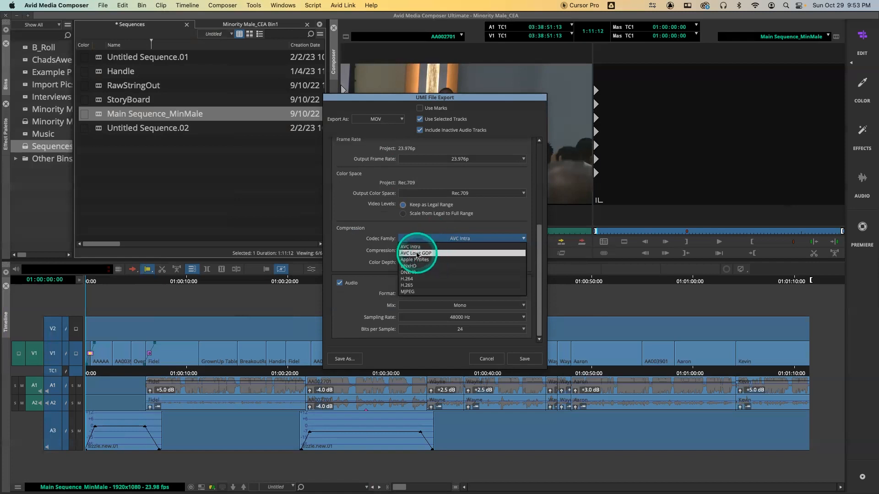
pyautogui.click(419, 260)
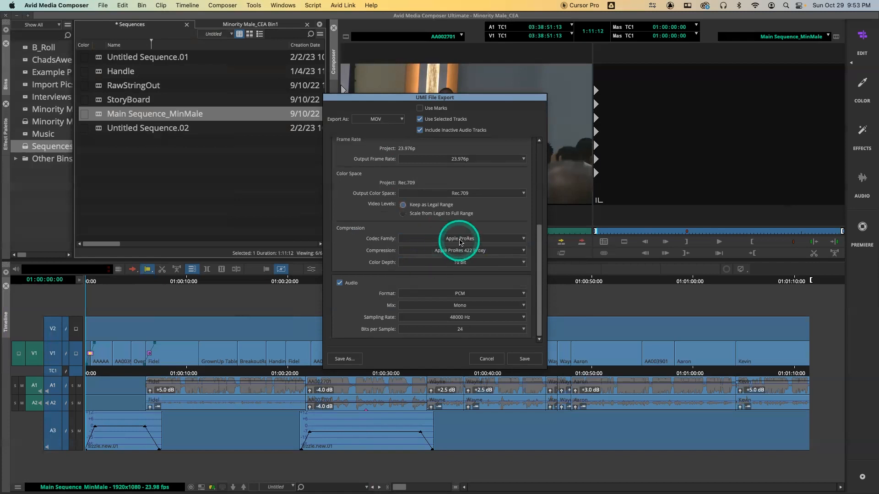
# Set the export compression to Apple ProRes 422, reviewing the other ProRes variants.
pyautogui.click(452, 251)
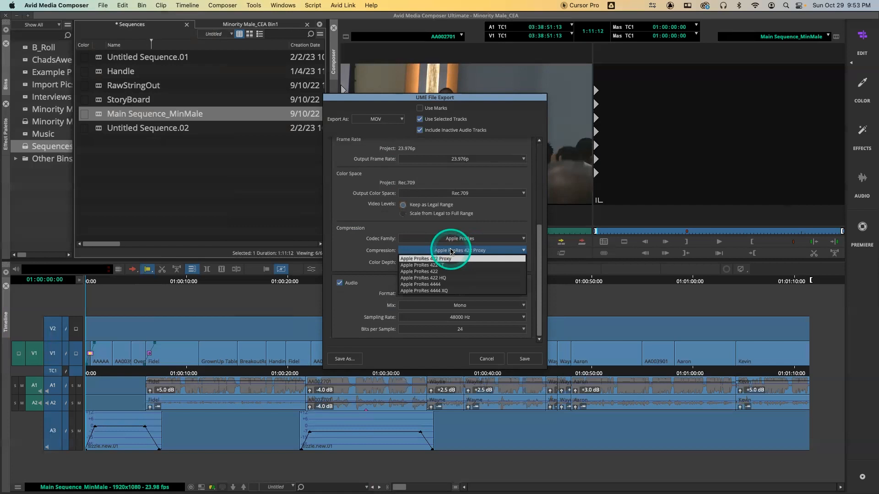
pyautogui.click(452, 272)
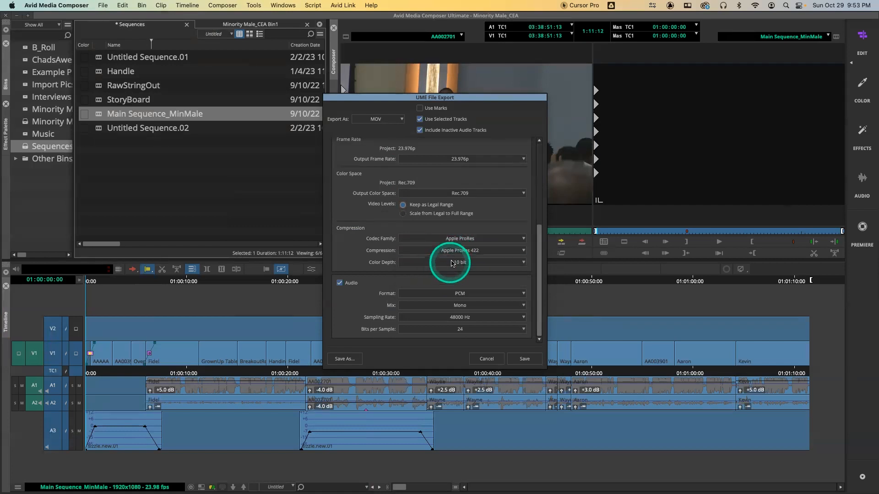
pyautogui.click(471, 253)
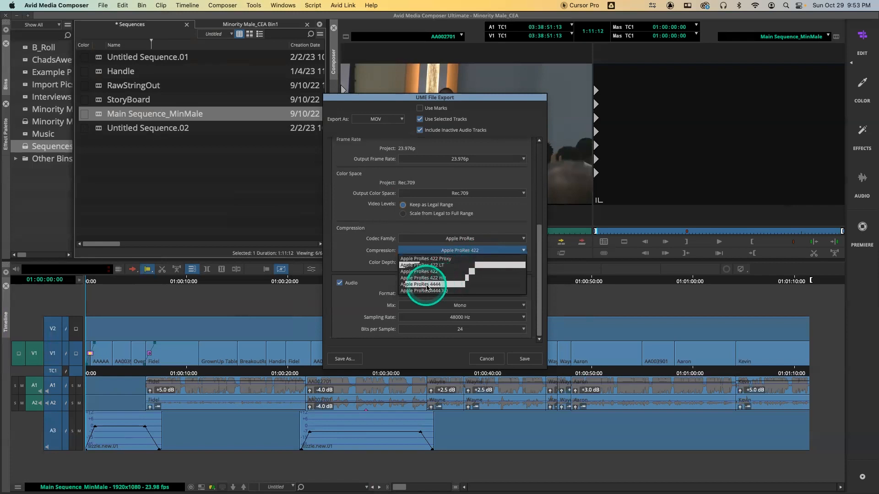
pyautogui.hotkey('ctrl', 'm')
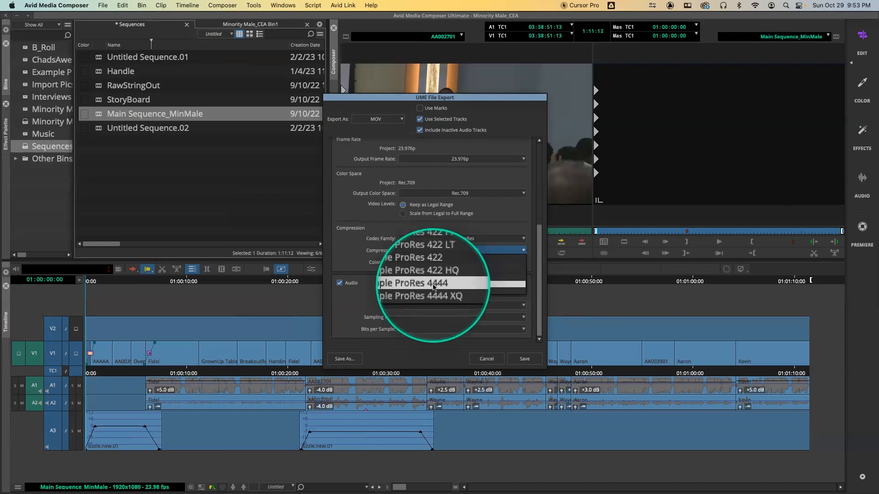
pyautogui.hotkey('ctrl', 'm')
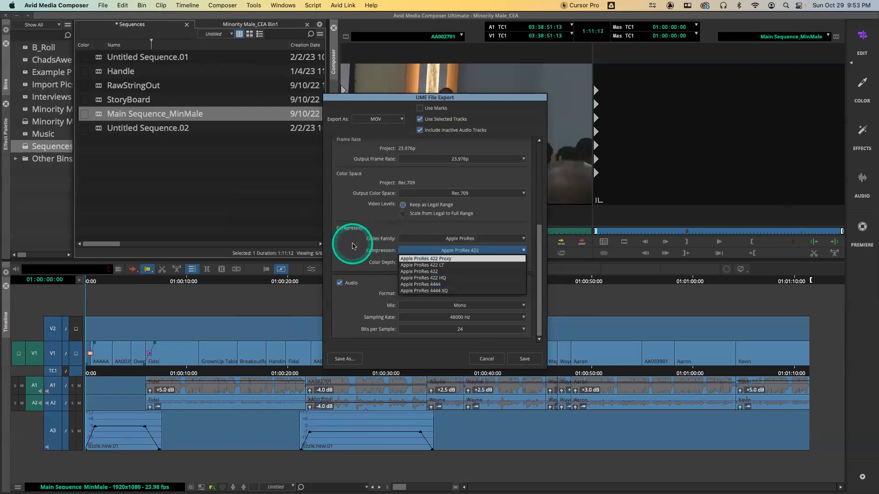
pyautogui.click(352, 243)
pyautogui.click(459, 252)
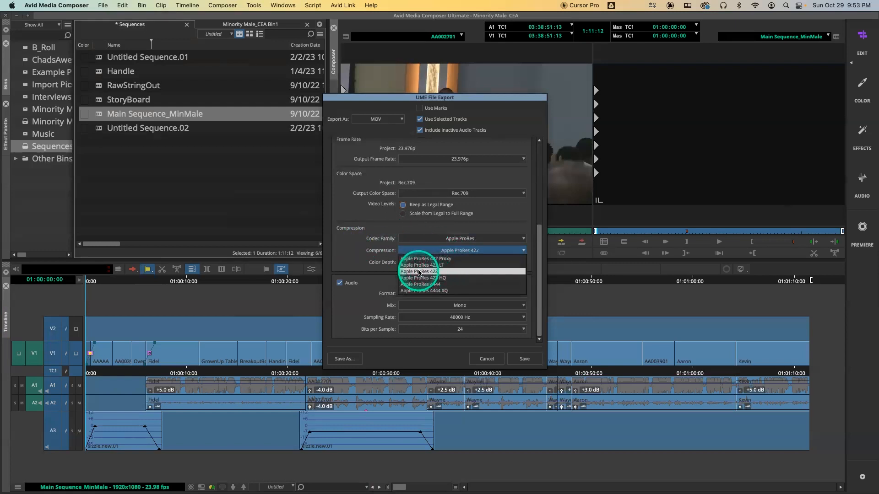
pyautogui.click(419, 272)
# Review the available codec families, including DNxHD, and keep Apple ProRes.
pyautogui.click(450, 240)
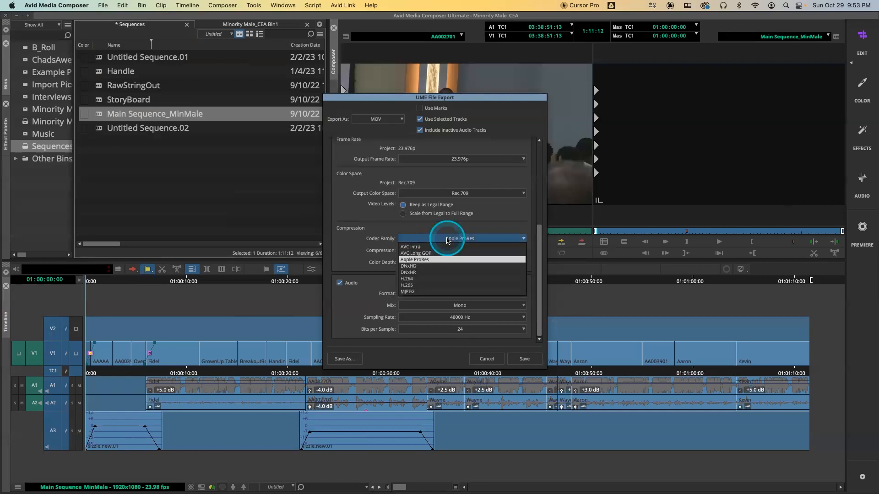
pyautogui.click(414, 267)
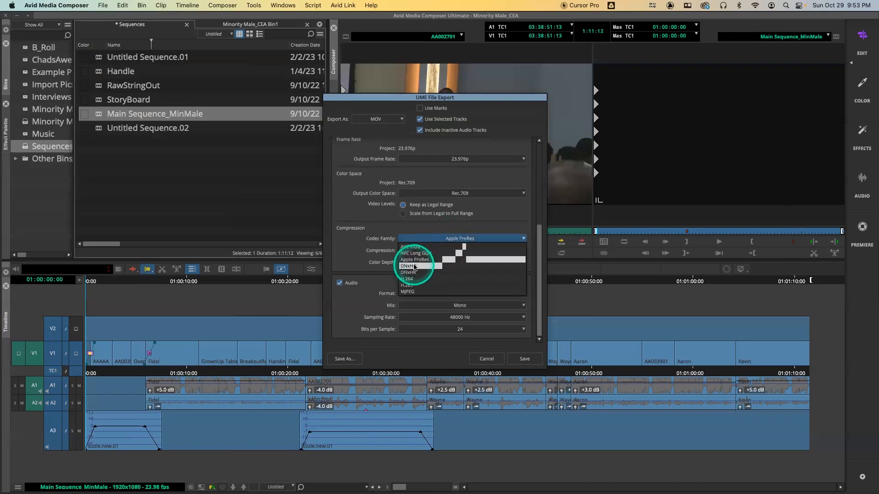
pyautogui.hotkey('ctrl', 'alt', 'm')
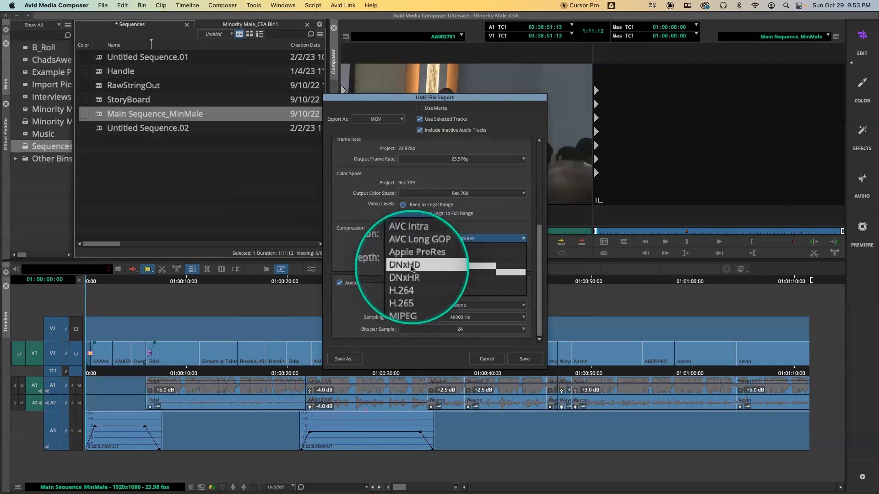
pyautogui.hotkey('ctrl', 'alt', 'm')
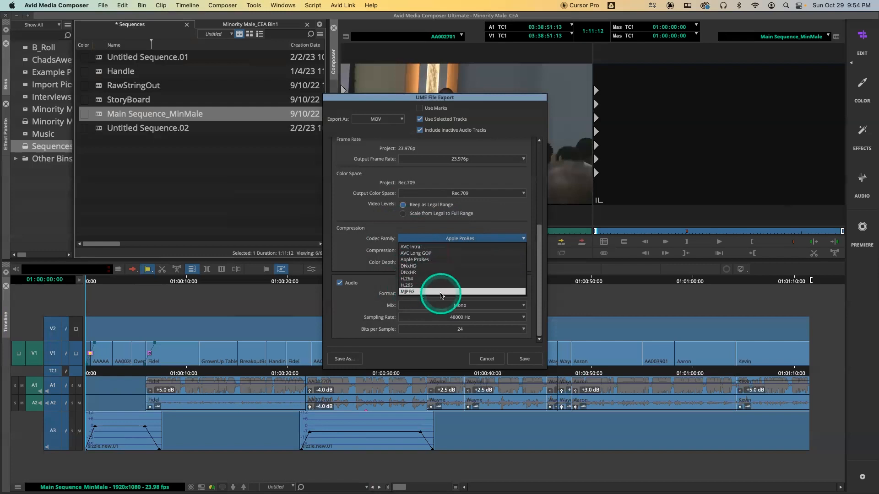
pyautogui.click(438, 240)
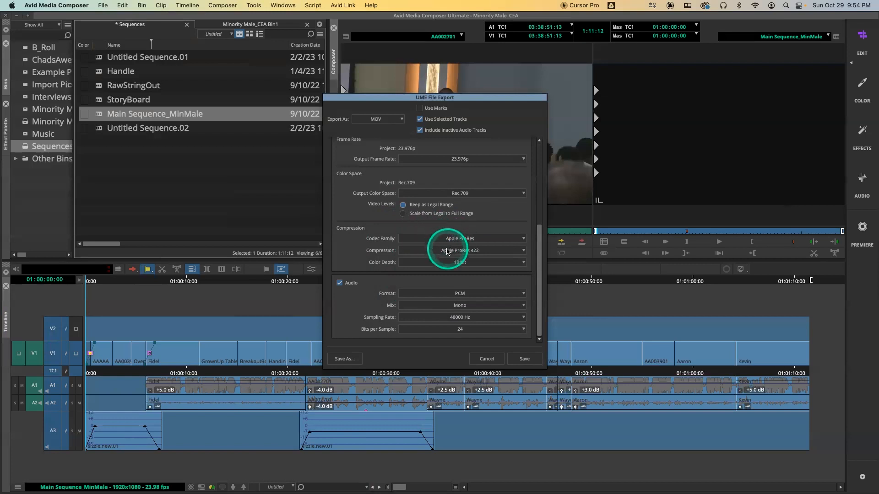
# Keep the Apple ProRes 422 compression and set the color depth to 8 bit.
pyautogui.click(447, 251)
pyautogui.click(448, 272)
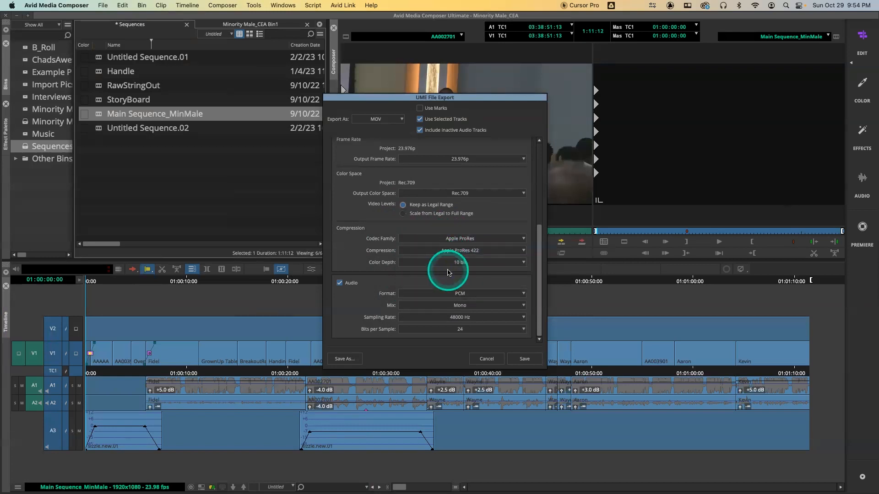
pyautogui.click(445, 263)
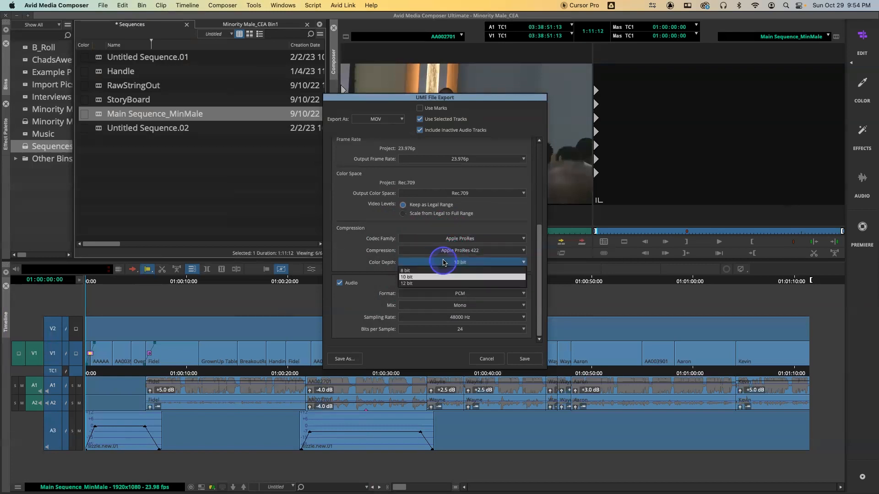
pyautogui.click(414, 271)
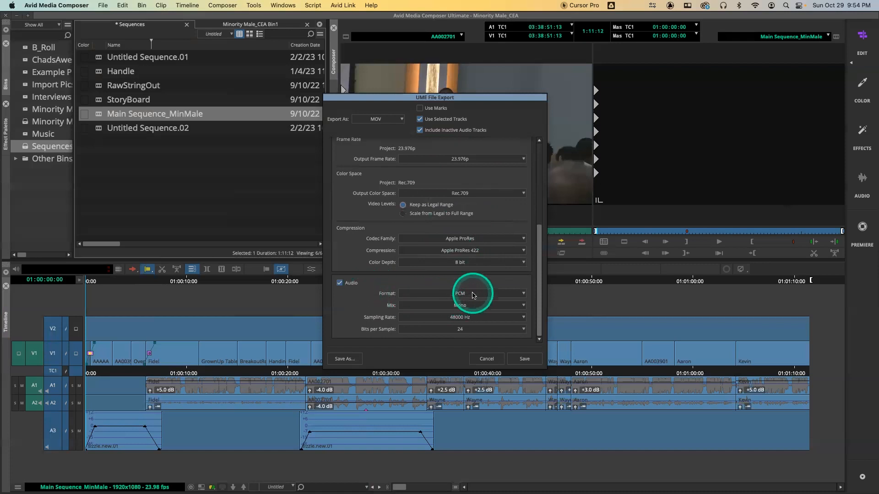
# Compare the AAC and PCM audio formats with their settings and return the audio format to PCM.
pyautogui.click(470, 295)
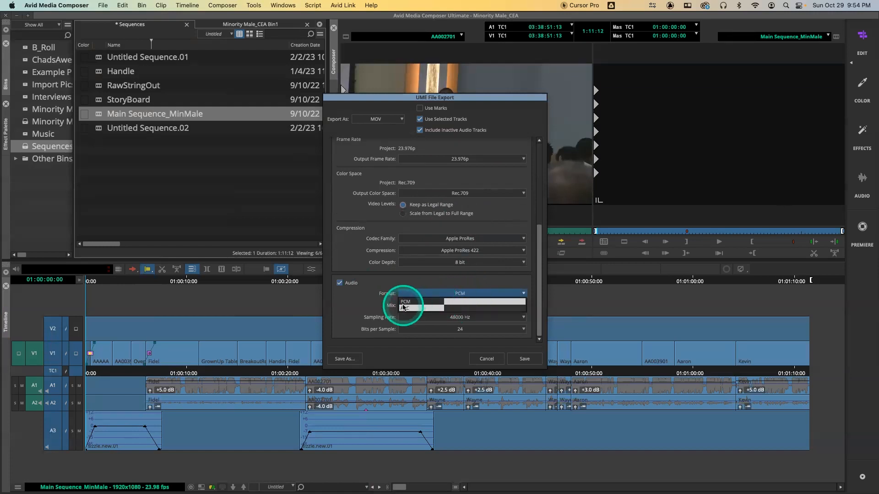
pyautogui.click(412, 307)
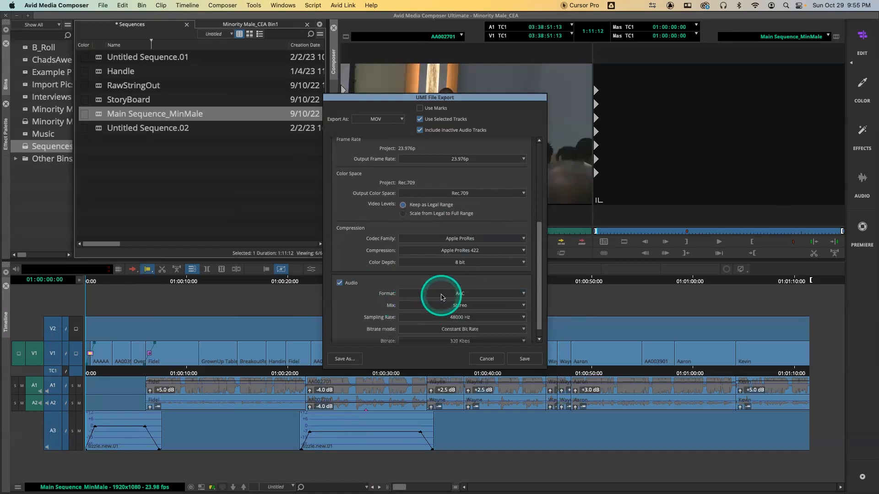
pyautogui.click(437, 296)
pyautogui.click(419, 301)
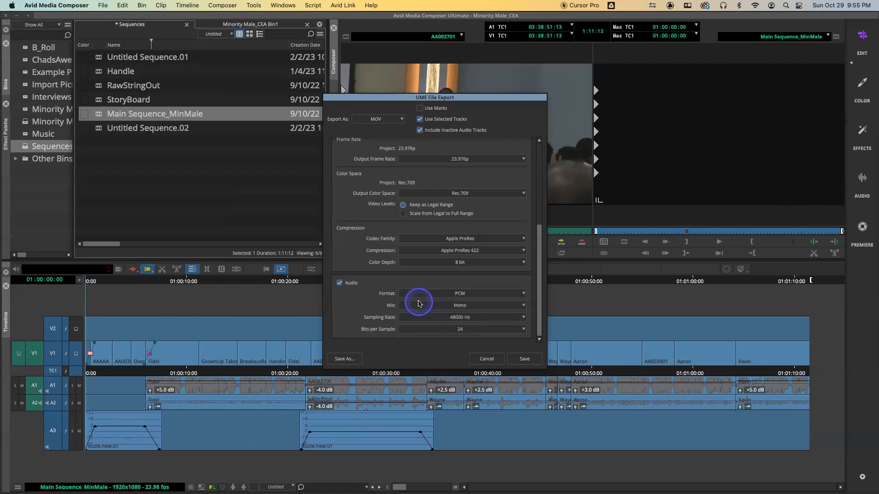
pyautogui.click(444, 296)
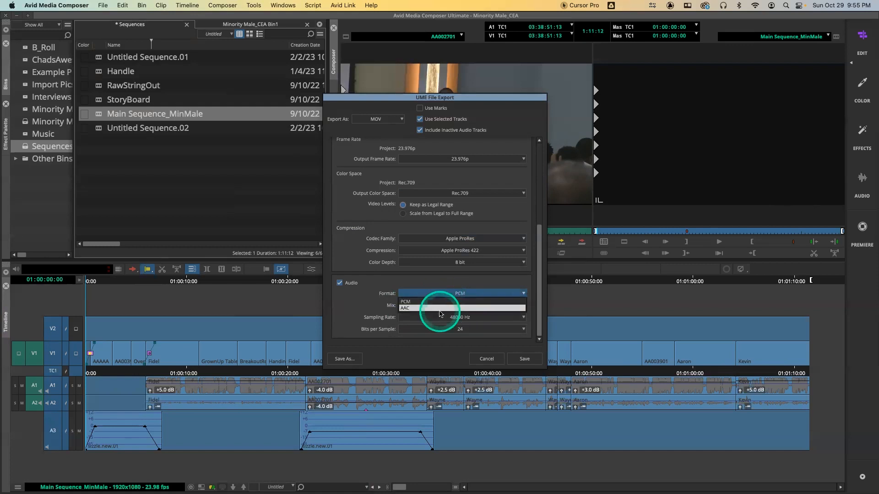
pyautogui.click(437, 302)
pyautogui.click(450, 292)
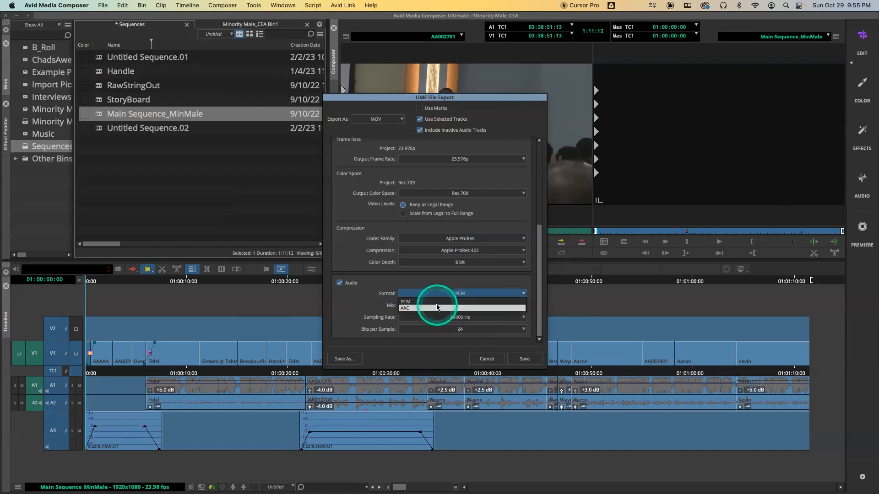
pyautogui.click(435, 309)
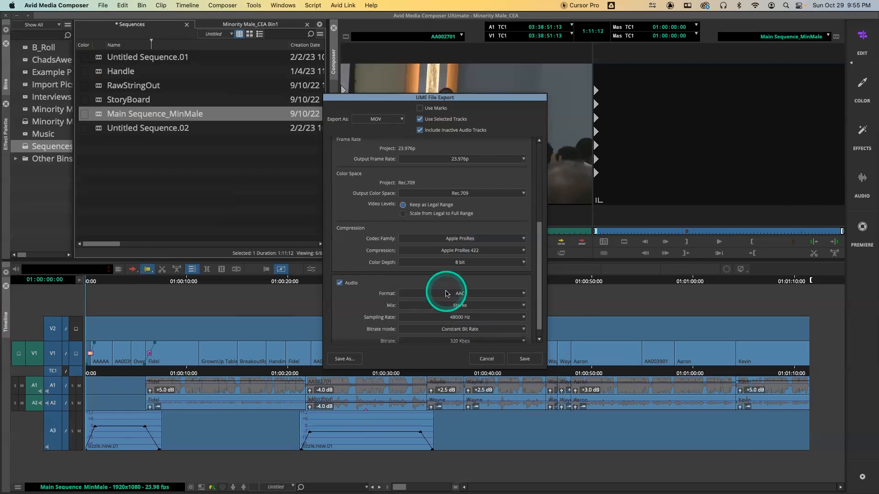
pyautogui.scroll(3, 447, 301)
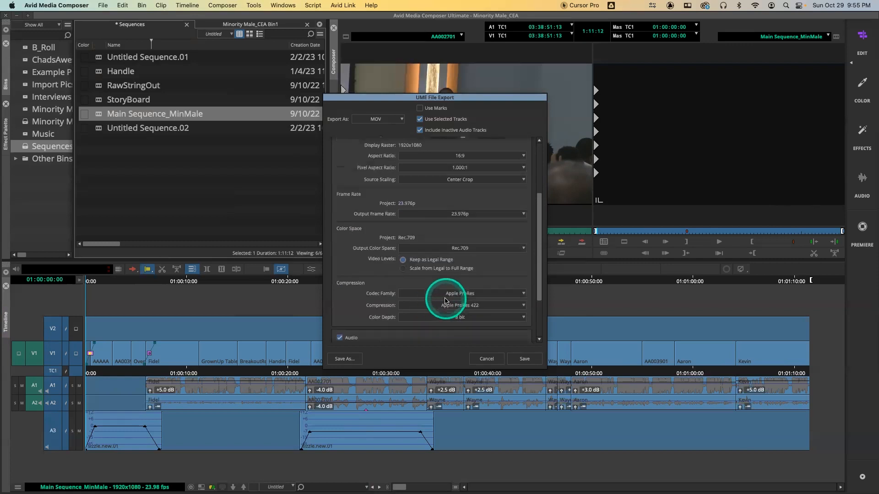
pyautogui.scroll(-3, 446, 300)
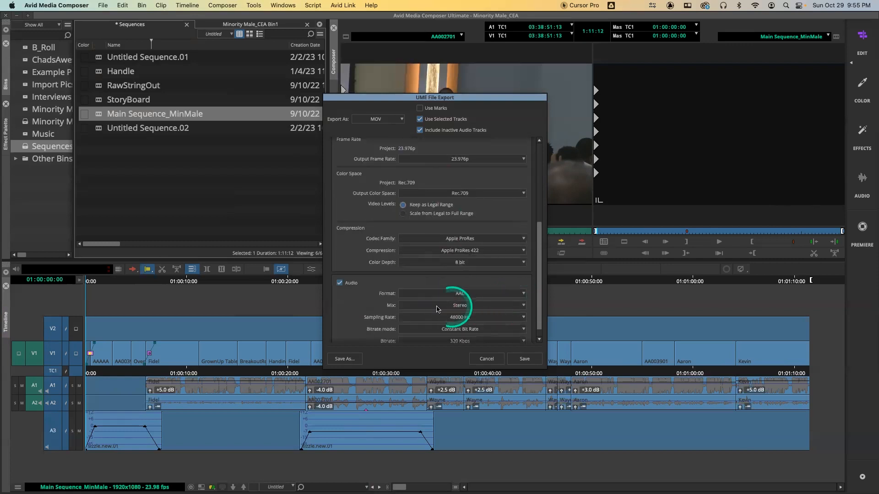
pyautogui.moveTo(540, 314); pyautogui.dragTo(540, 324)
pyautogui.click(437, 282)
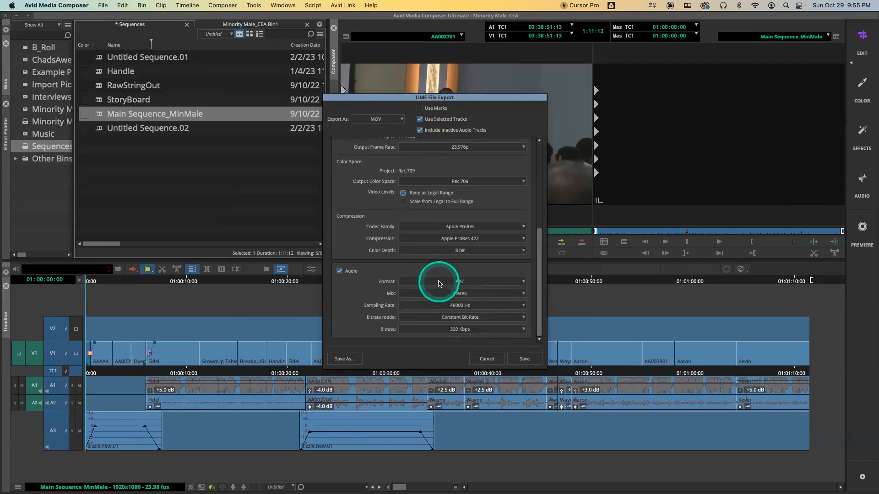
pyautogui.click(437, 292)
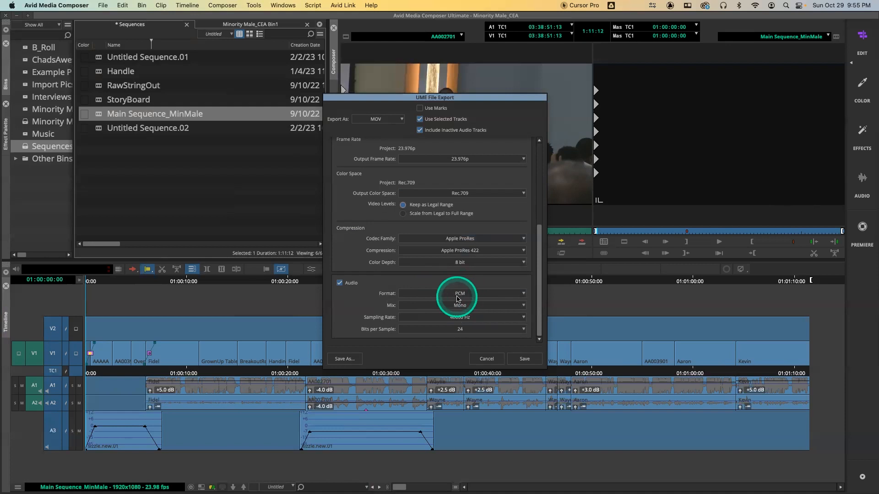
# Set the audio mix to Stereo and the bits per sample to 16.
pyautogui.click(437, 305)
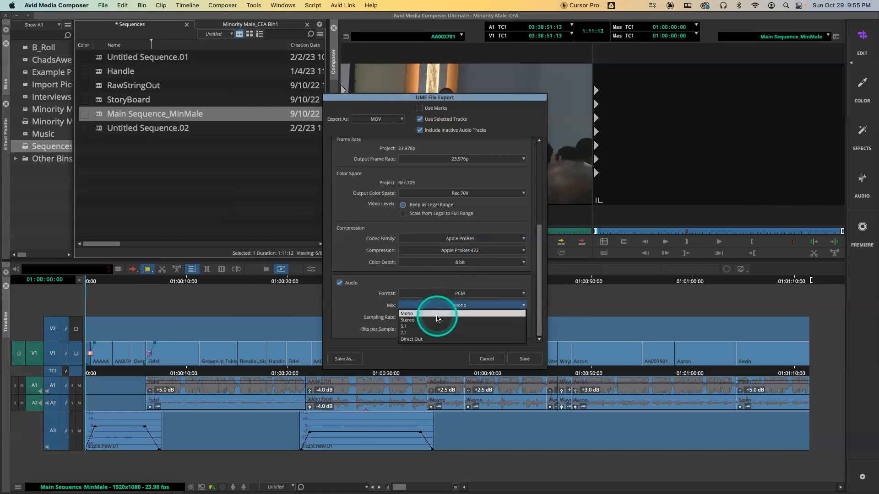
pyautogui.click(414, 320)
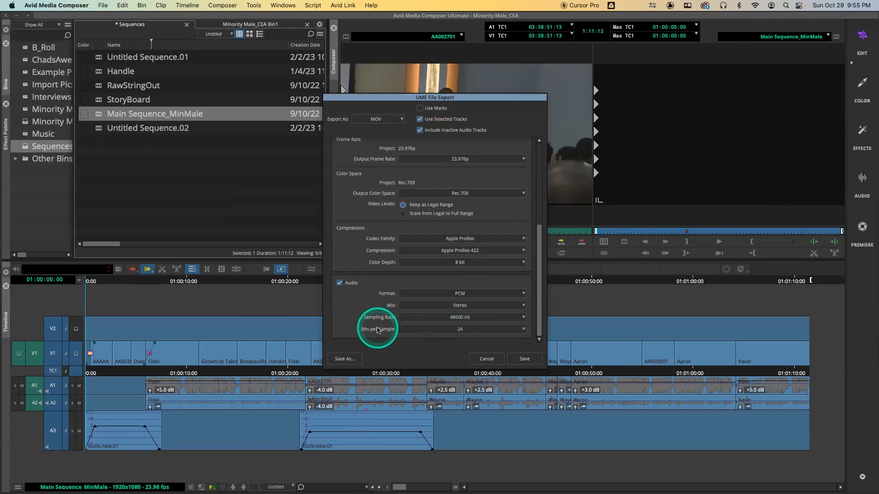
pyautogui.click(428, 330)
pyautogui.click(428, 337)
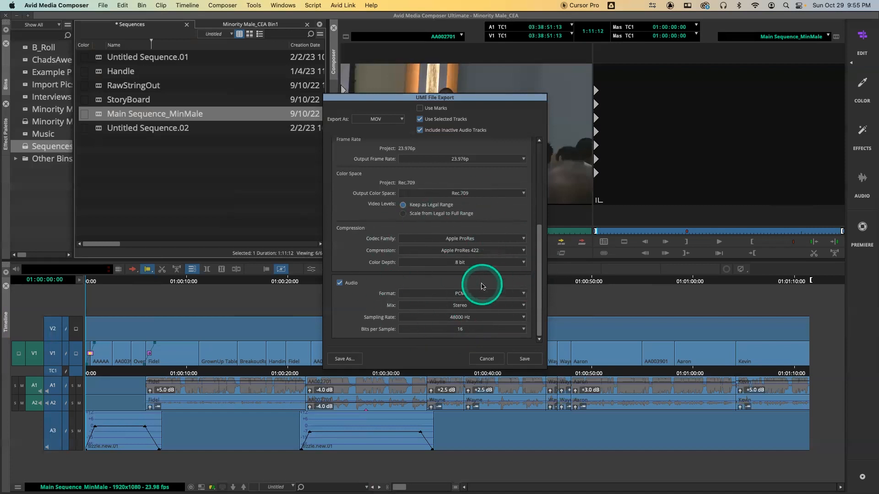
# Save the current export options as a reusable export setting named ProRes422.
pyautogui.moveTo(540, 252); pyautogui.dragTo(540, 283)
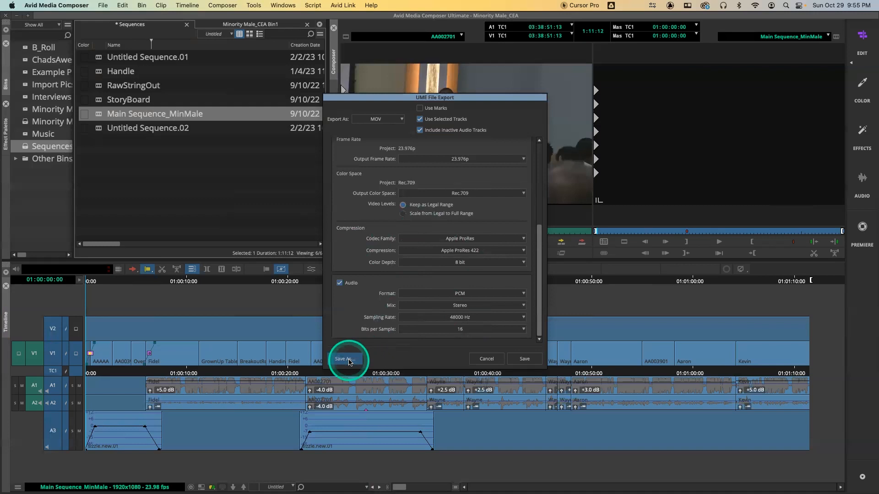
pyautogui.click(349, 360)
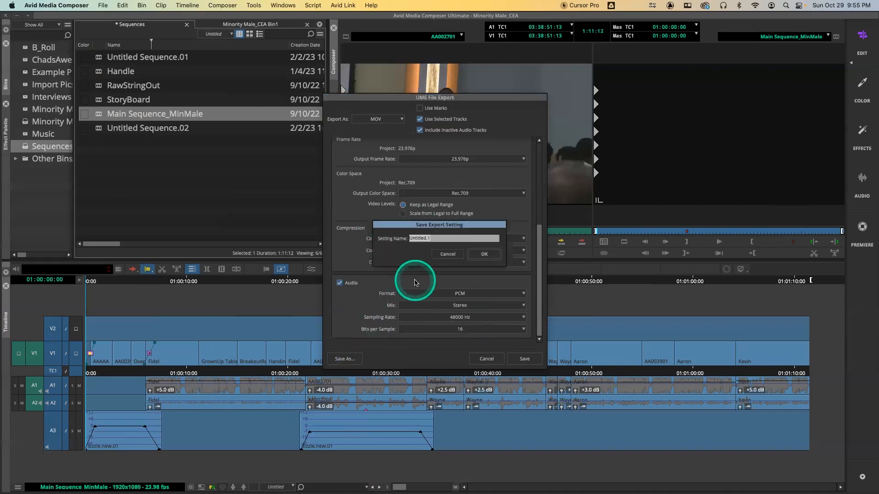
pyautogui.write('MO')
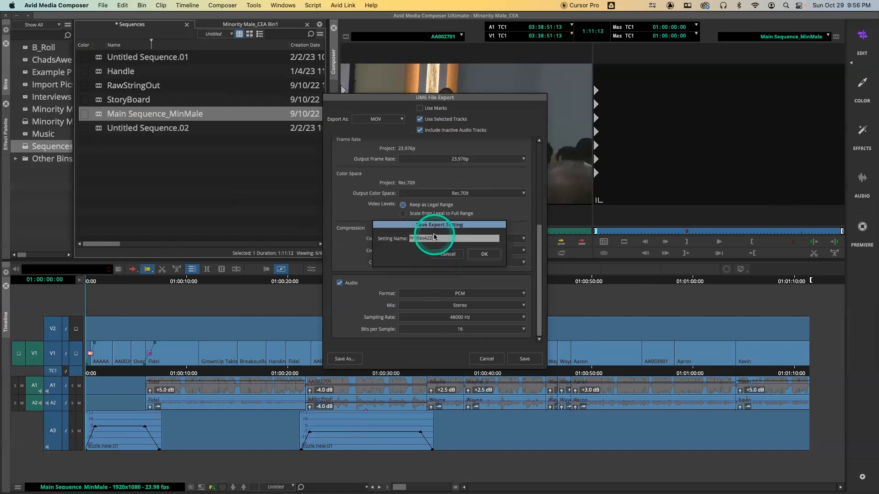
pyautogui.hotkey('alt', 's')
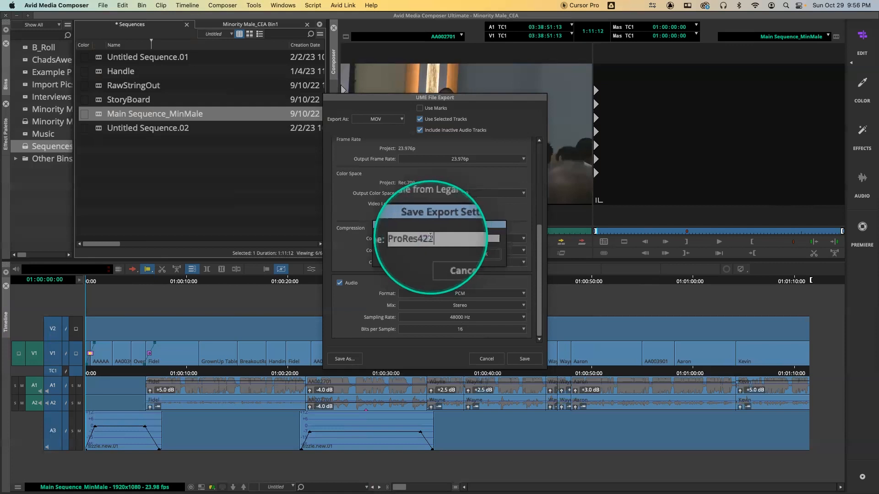
pyautogui.click(480, 255)
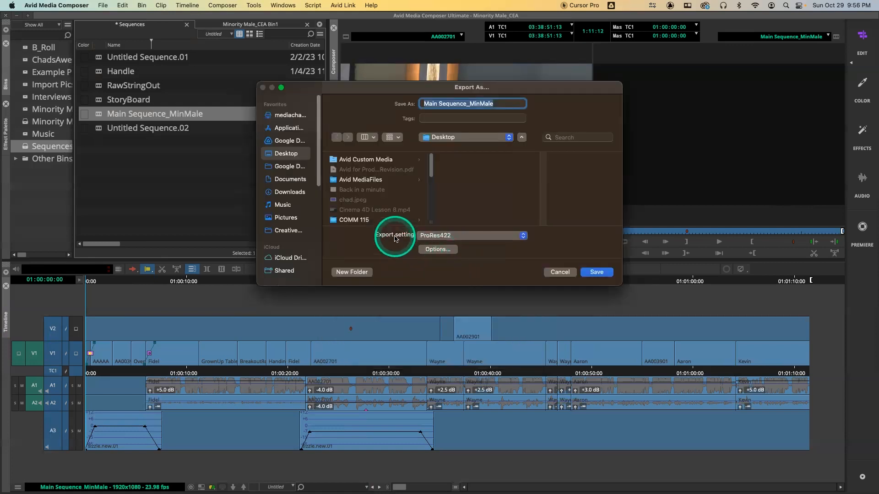
# Look through the saved export settings, switching to Untitled and back to ProRes422.
pyautogui.click(450, 237)
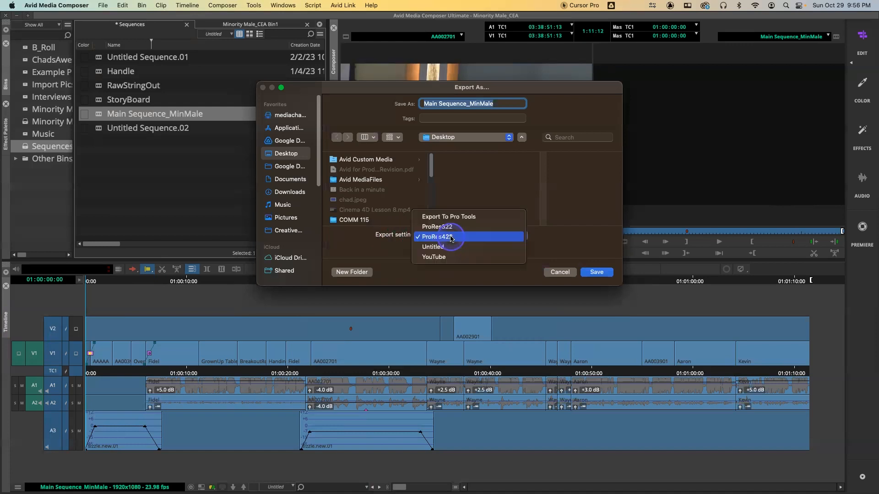
pyautogui.click(396, 247)
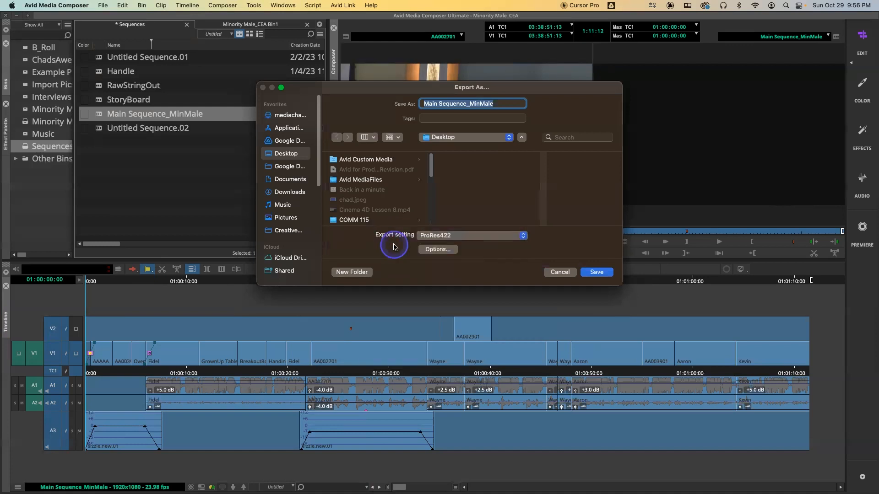
pyautogui.click(433, 238)
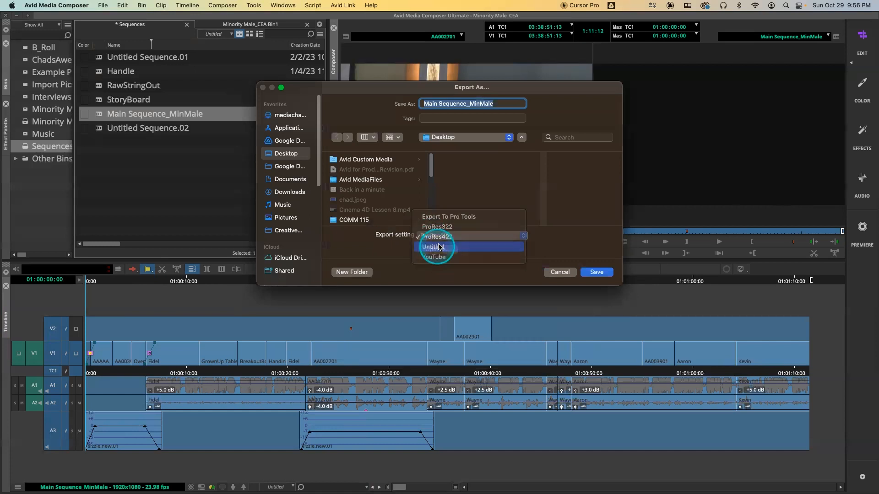
pyautogui.click(439, 247)
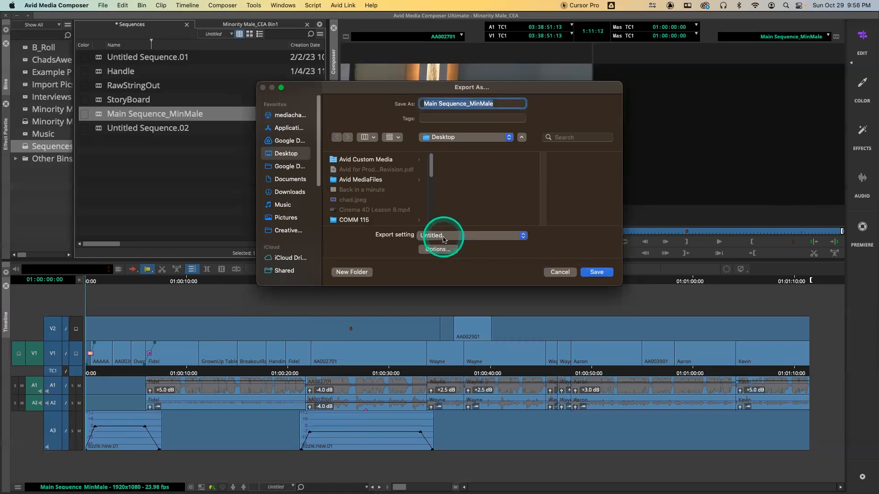
pyautogui.click(443, 236)
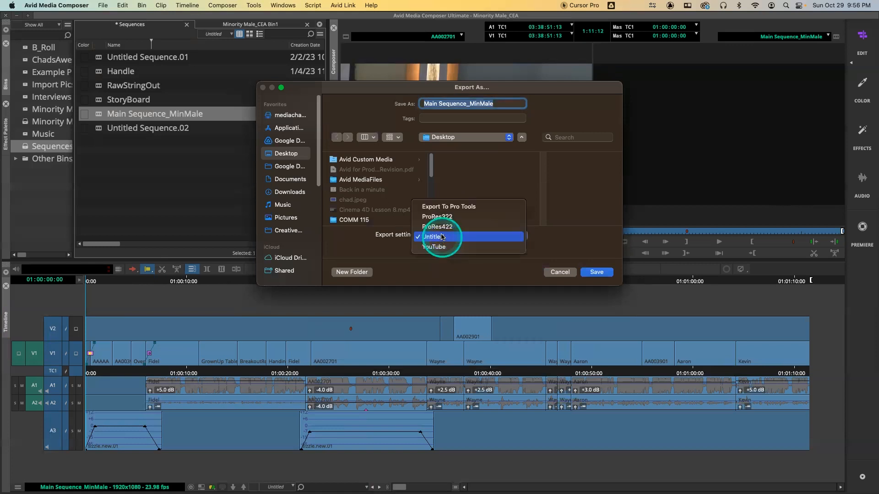
pyautogui.click(437, 227)
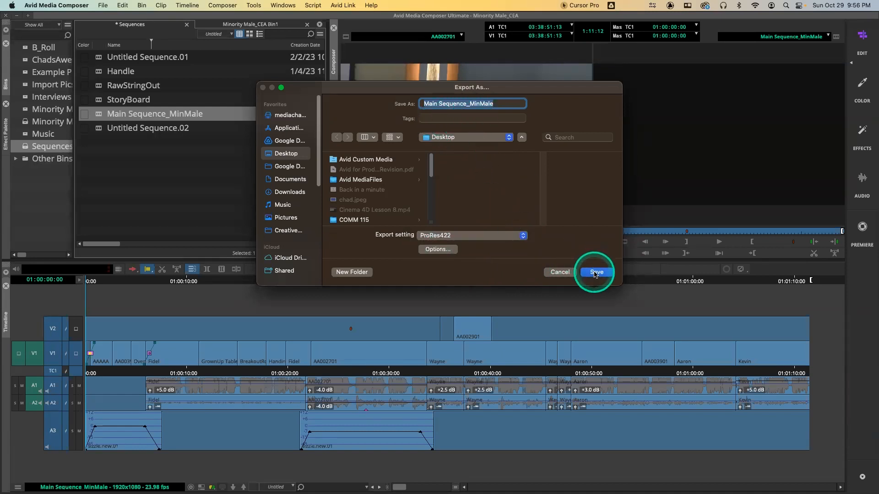
# Create a Desktop folder named Export From Avid and export Main Sequence_MinMale into it with the ProRes422 setting.
pyautogui.click(365, 273)
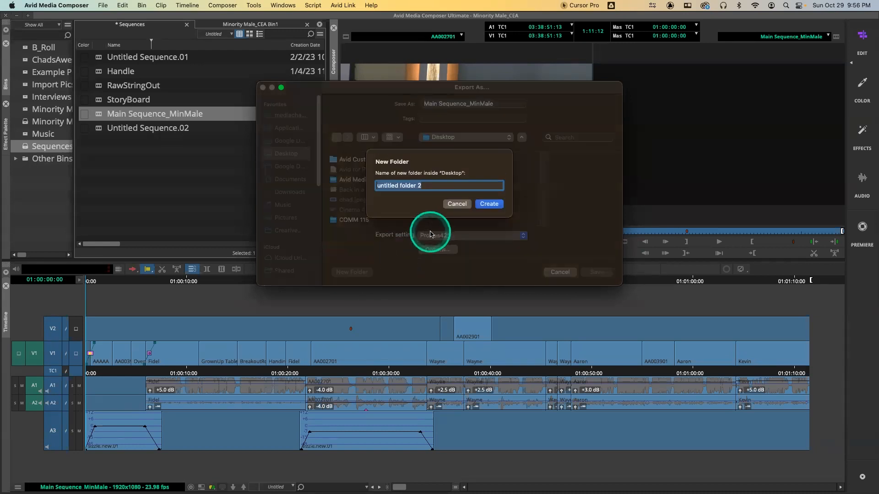
pyautogui.write('Export From Avid')
pyautogui.click(489, 203)
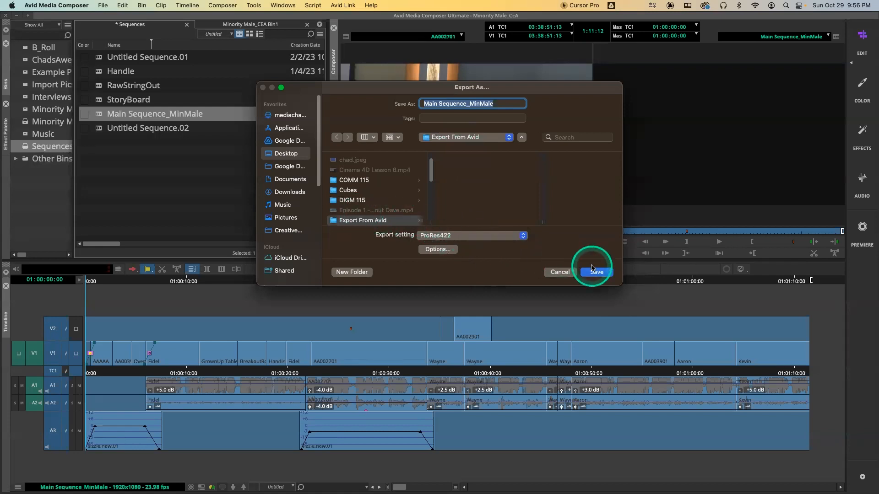
pyautogui.click(593, 270)
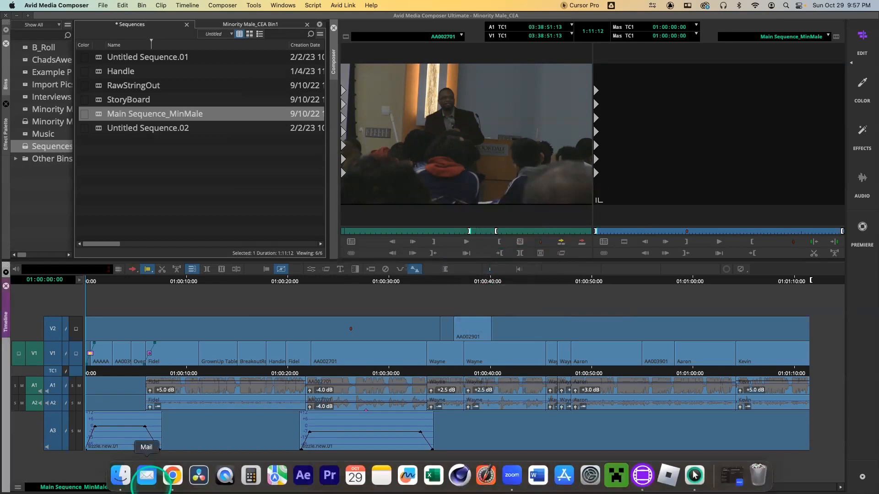
# Switch to Finder and open Main Sequence_MinMale.mov from the Export From Avid folder on the Desktop.
pyautogui.click(120, 476)
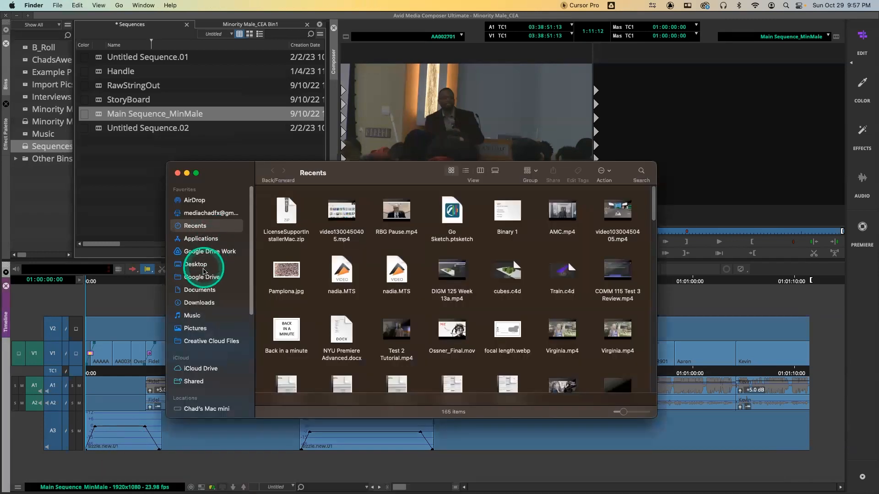
pyautogui.click(201, 265)
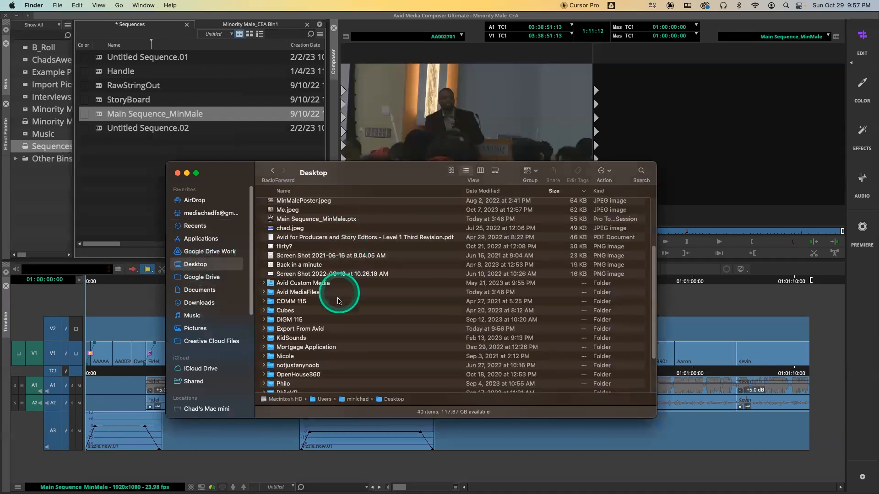
pyautogui.doubleClick(311, 330)
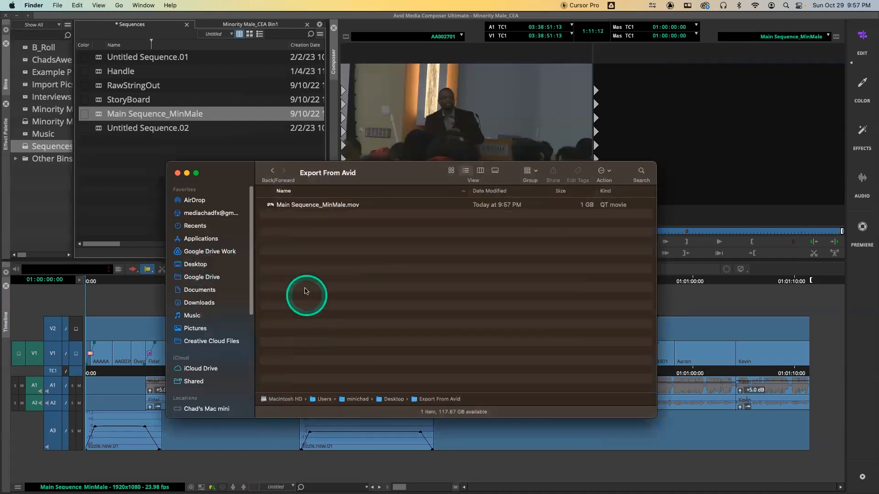
pyautogui.click(345, 207)
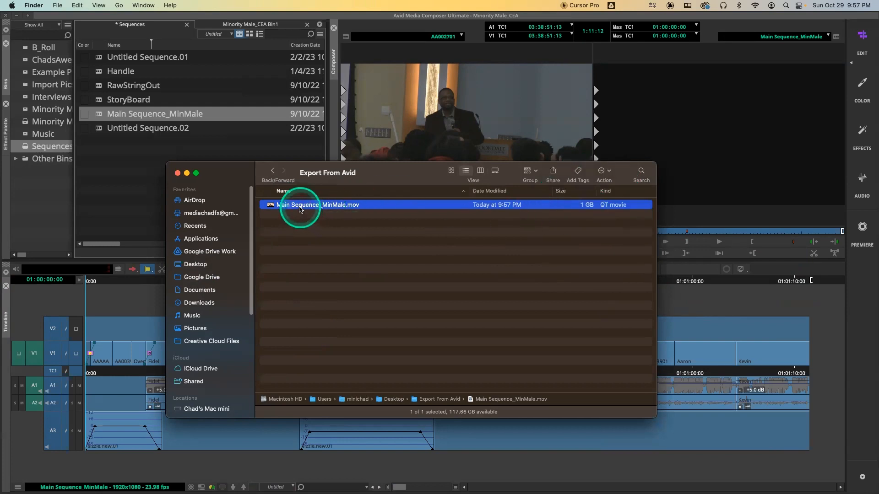
pyautogui.doubleClick(277, 209)
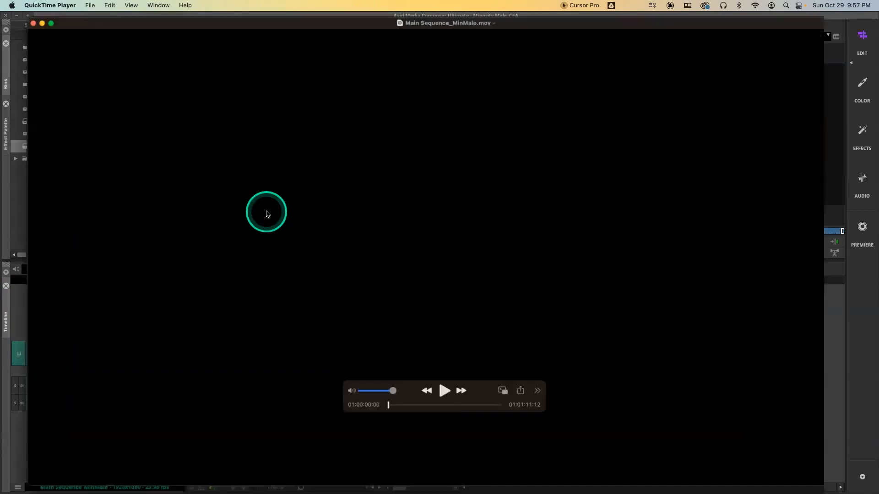
# Scrub through the exported movie and cycle its time display between timecode, frames and elapsed time.
pyautogui.click(404, 410)
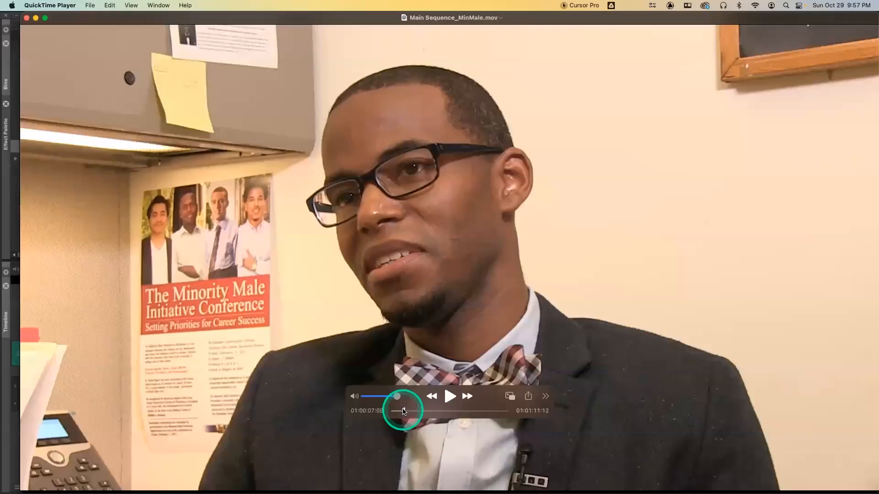
pyautogui.moveTo(410, 412); pyautogui.dragTo(370, 412)
pyautogui.click(370, 411)
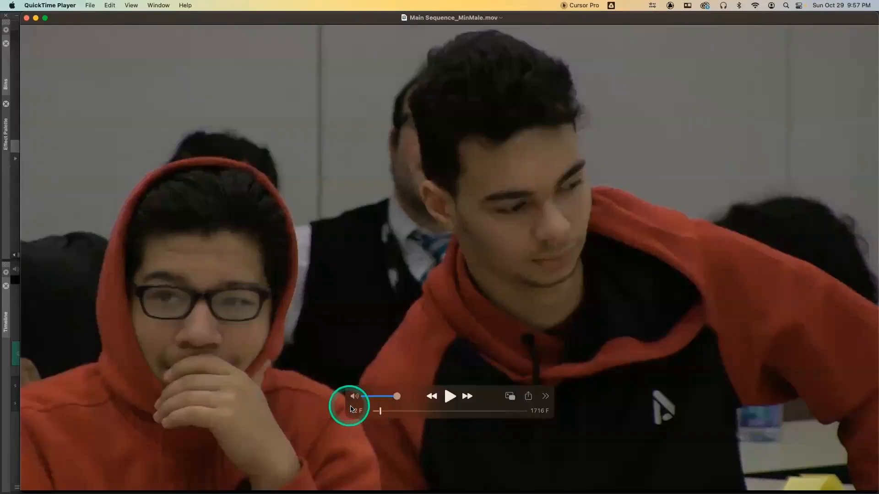
pyautogui.click(362, 413)
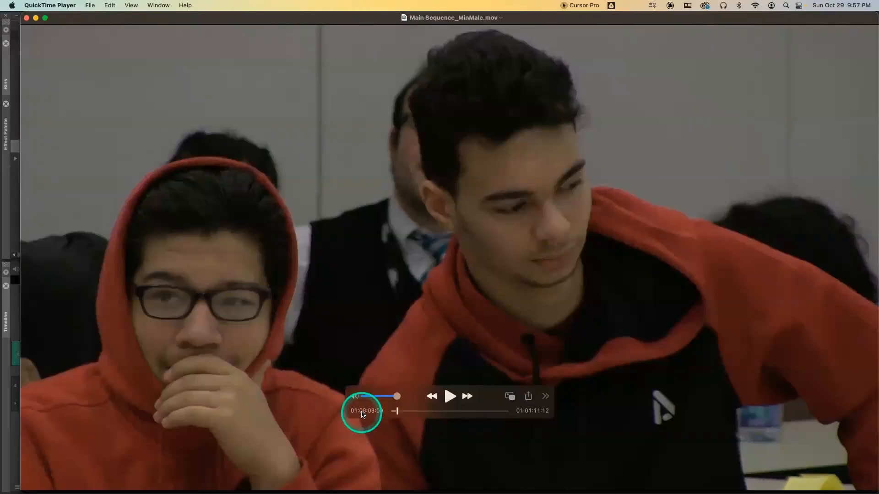
pyautogui.click(362, 413)
pyautogui.click(361, 413)
pyautogui.moveTo(382, 413); pyautogui.dragTo(458, 414)
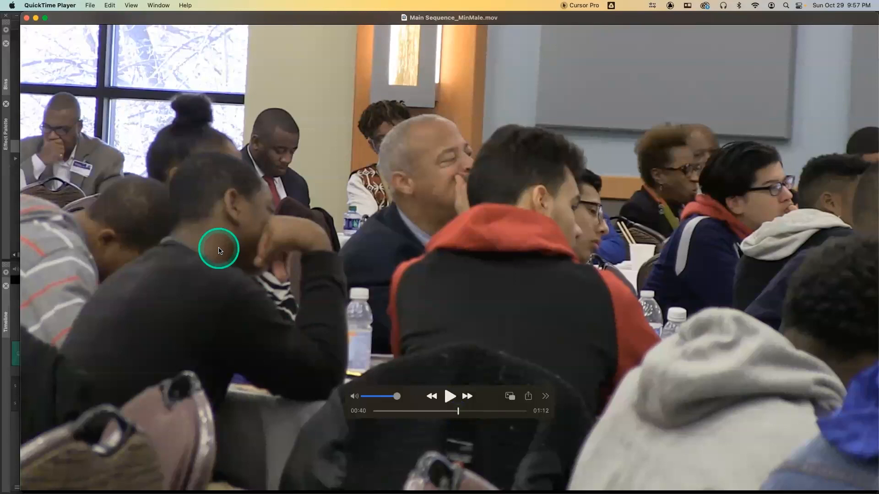
# Quit the movie player, close the Finder window and return to Avid Media Composer with the playhead at 01:00:25:14.
pyautogui.press('super+q')
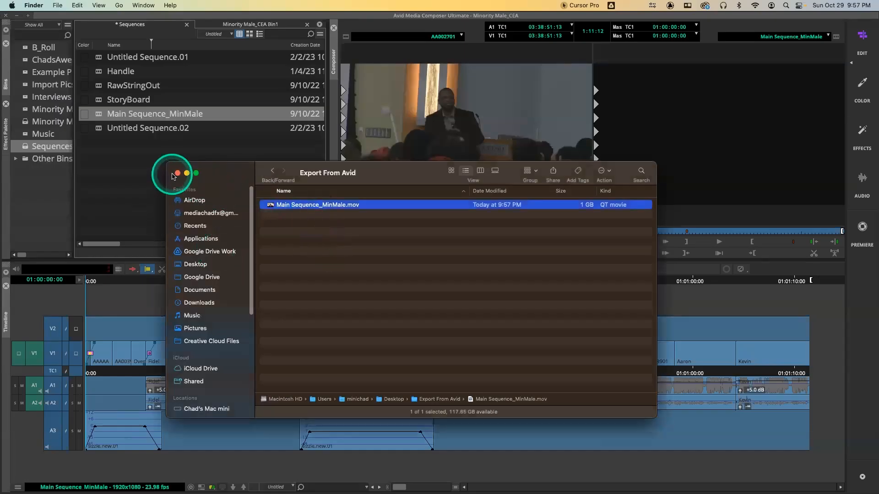
pyautogui.click(178, 174)
pyautogui.click(225, 206)
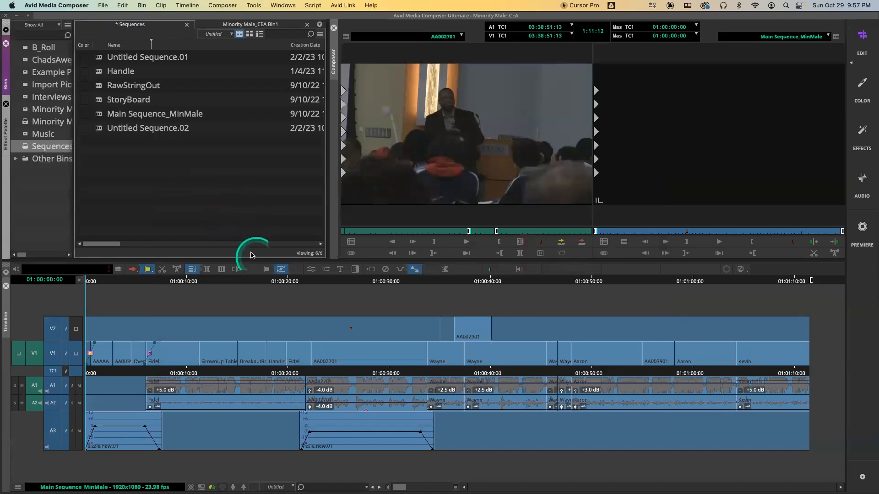
pyautogui.click(344, 373)
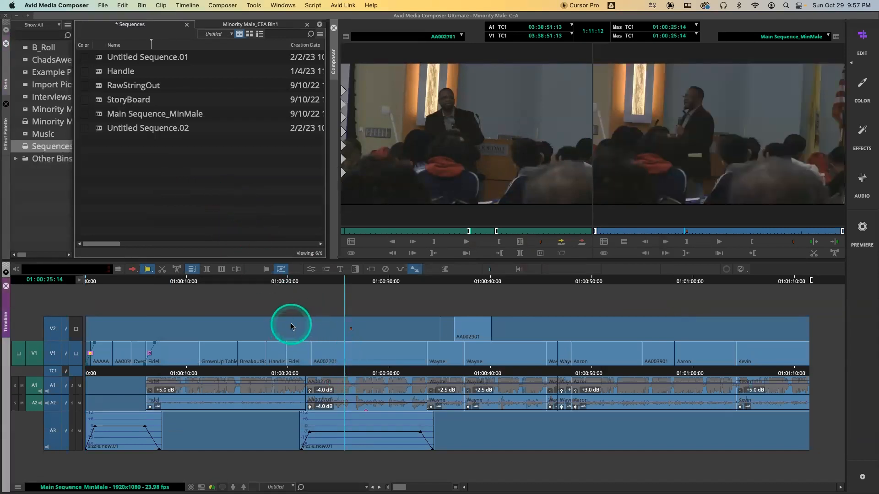
# Delete the ProRes322 export setting from the user settings and select the ProRes422 entry.
pyautogui.click(48, 6)
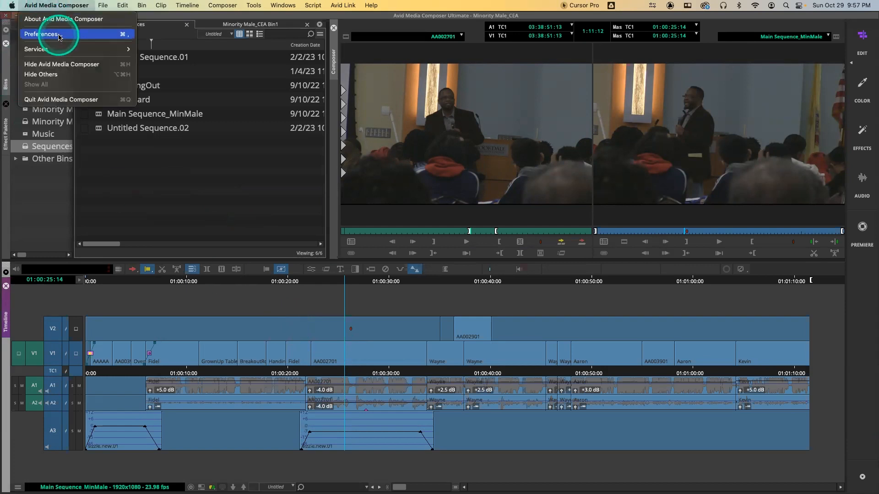
pyautogui.click(103, 5)
pyautogui.click(102, 5)
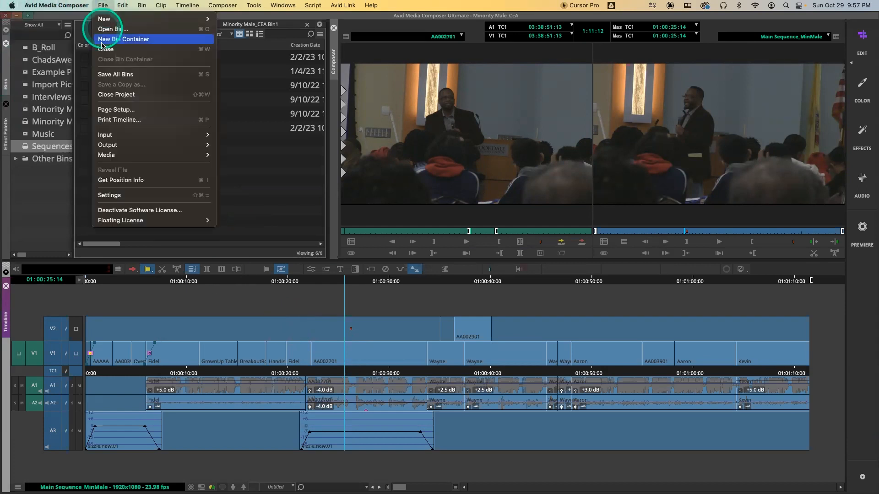
pyautogui.click(174, 195)
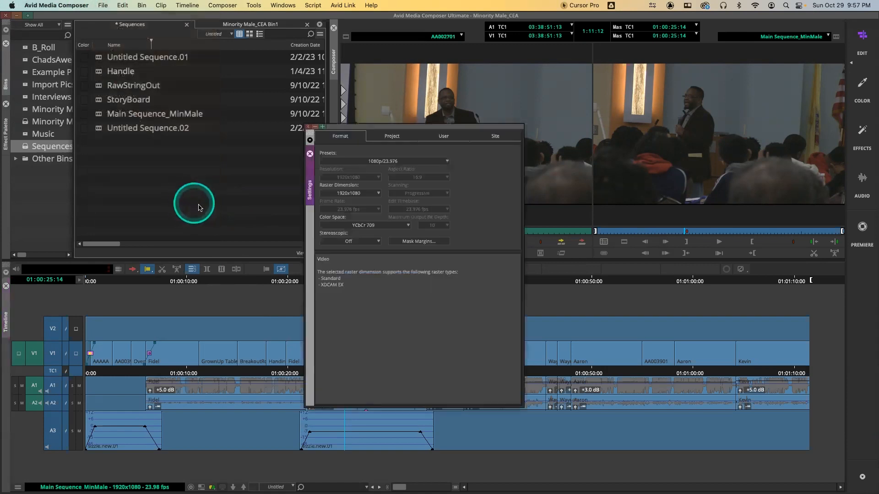
pyautogui.click(443, 137)
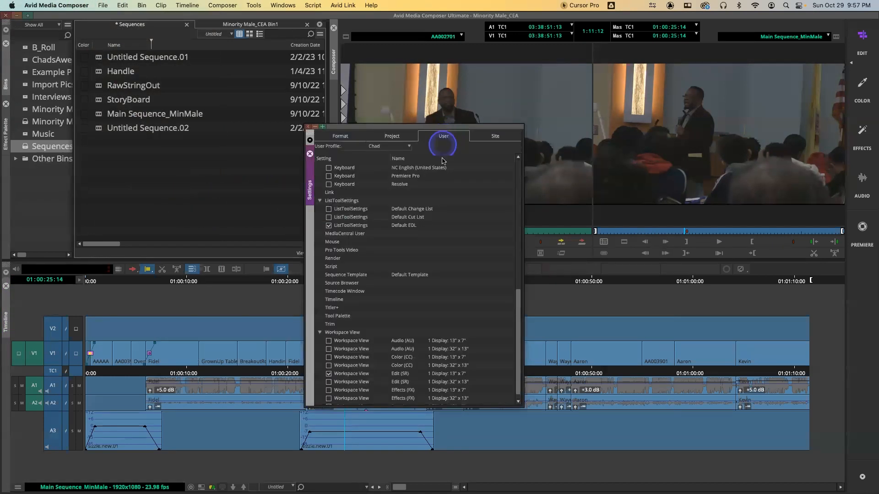
pyautogui.moveTo(518, 308); pyautogui.dragTo(517, 250)
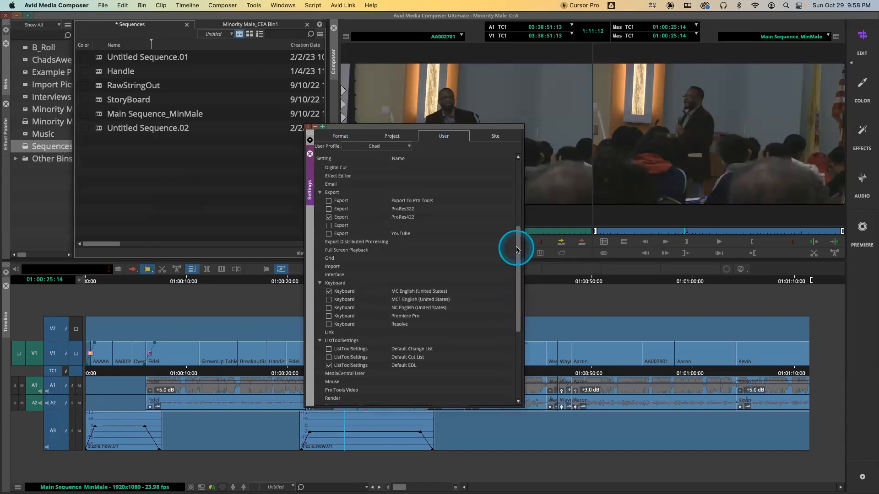
pyautogui.click(403, 209)
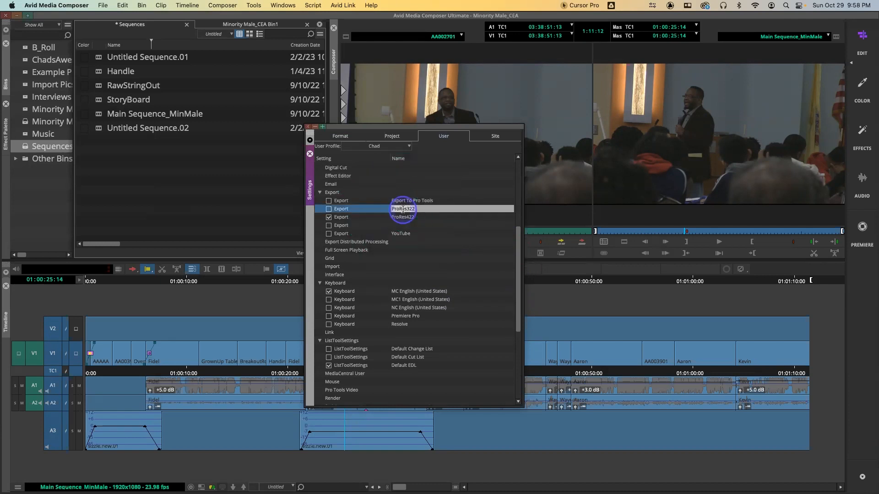
pyautogui.click(344, 211)
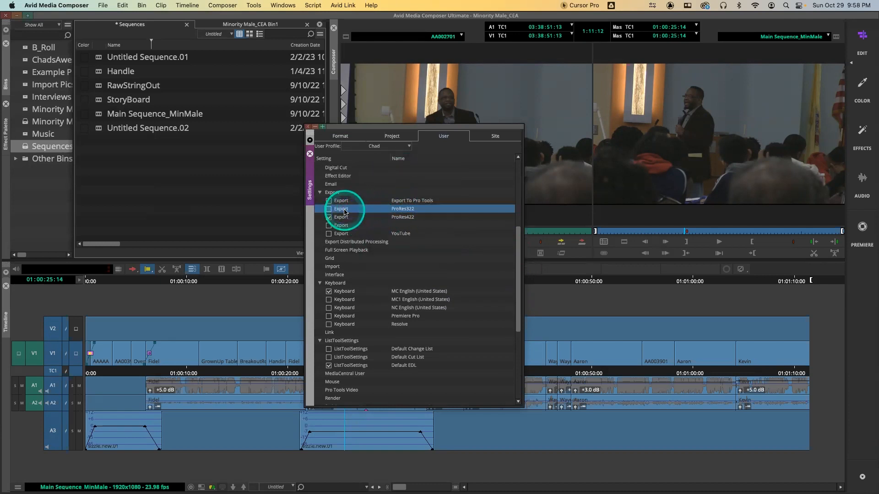
pyautogui.press('Delete')
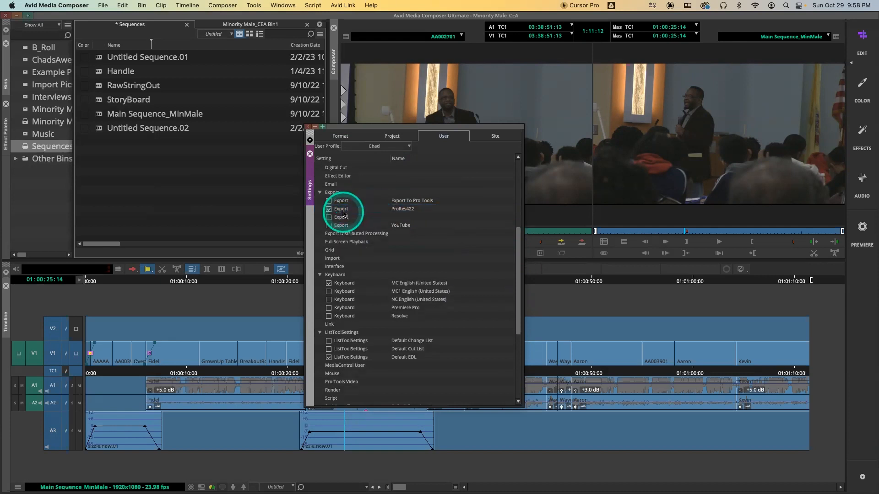
pyautogui.click(343, 211)
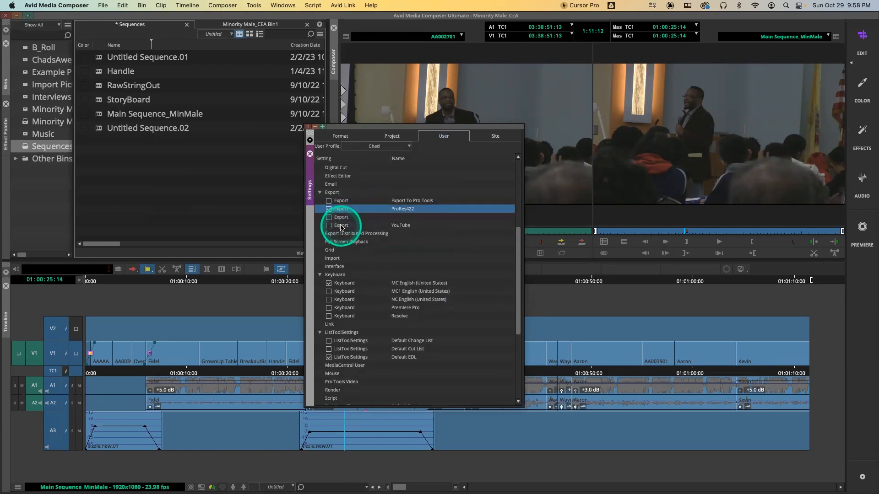
# View the YouTube export setting's options, cancel, delete that setting from the user settings, and close the settings window.
pyautogui.click(341, 226)
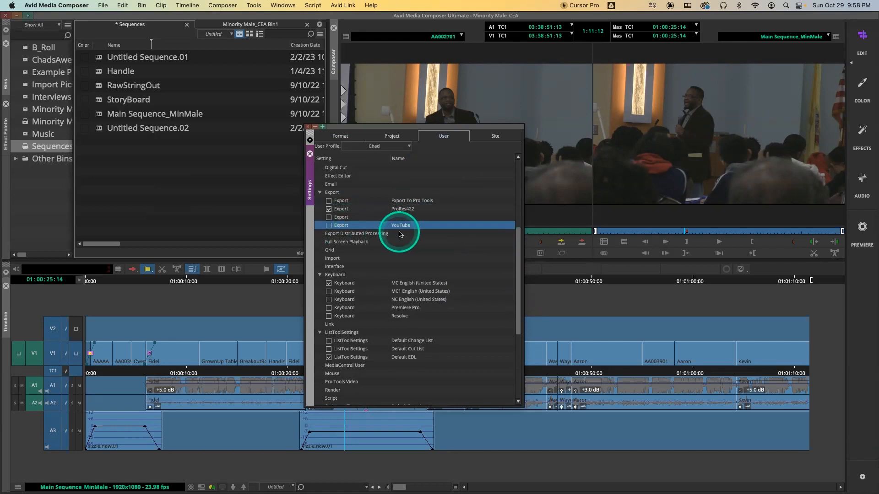
pyautogui.doubleClick(346, 227)
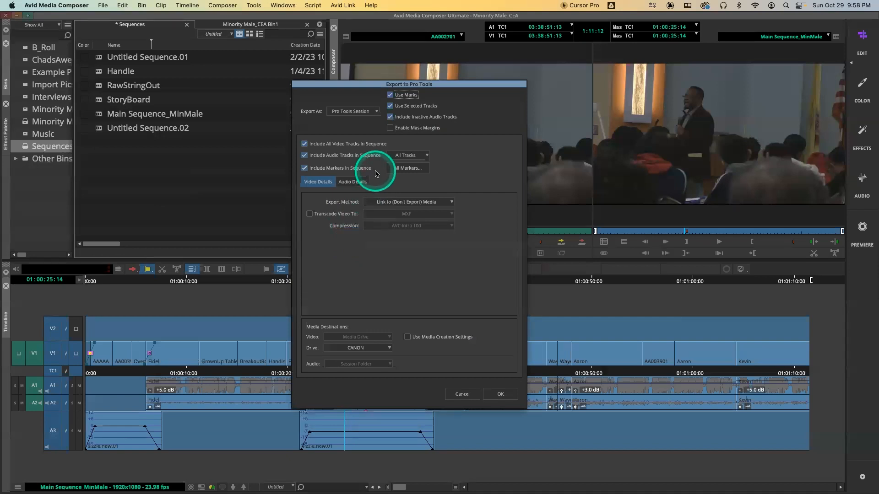
pyautogui.click(463, 394)
pyautogui.doubleClick(343, 226)
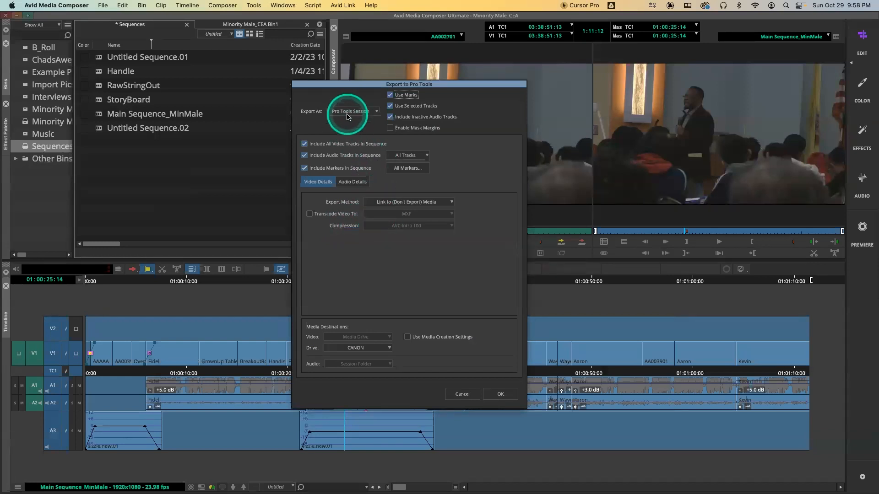
pyautogui.click(463, 394)
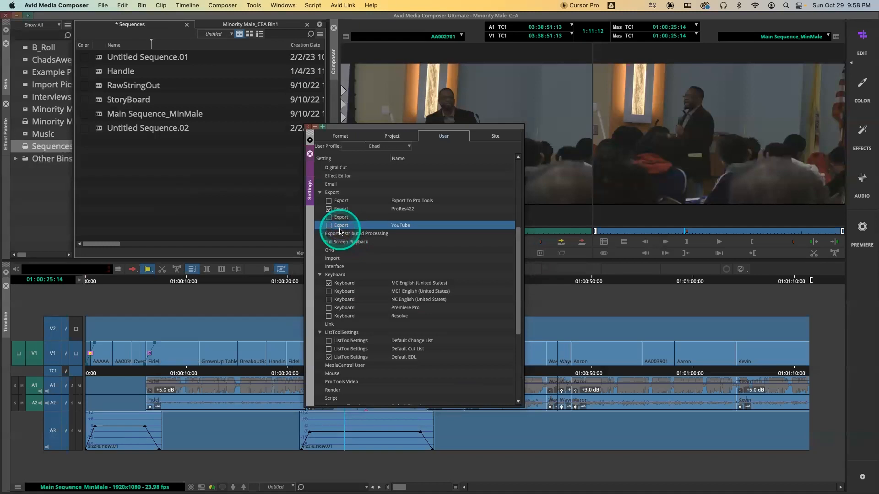
pyautogui.press('Delete')
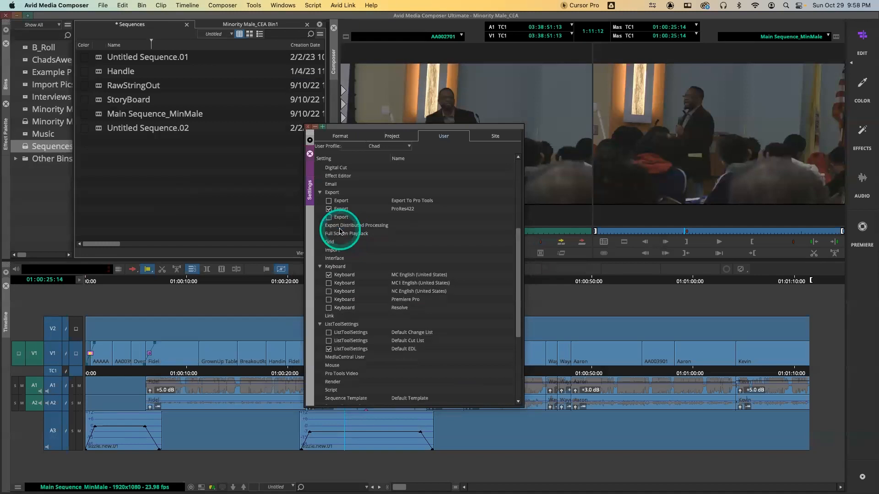
pyautogui.click(307, 126)
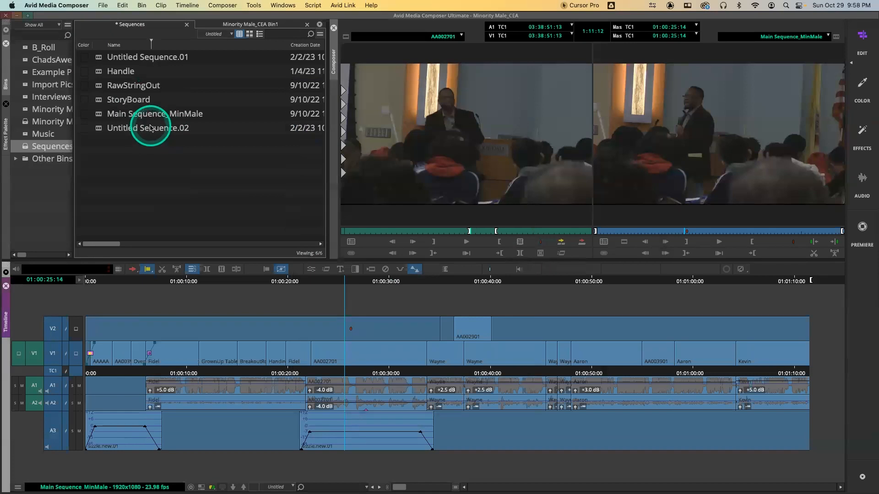
# Reopen the user settings, duplicate the unnamed export setting and name the copy fortheWeb.
pyautogui.press('shift+super+equal')
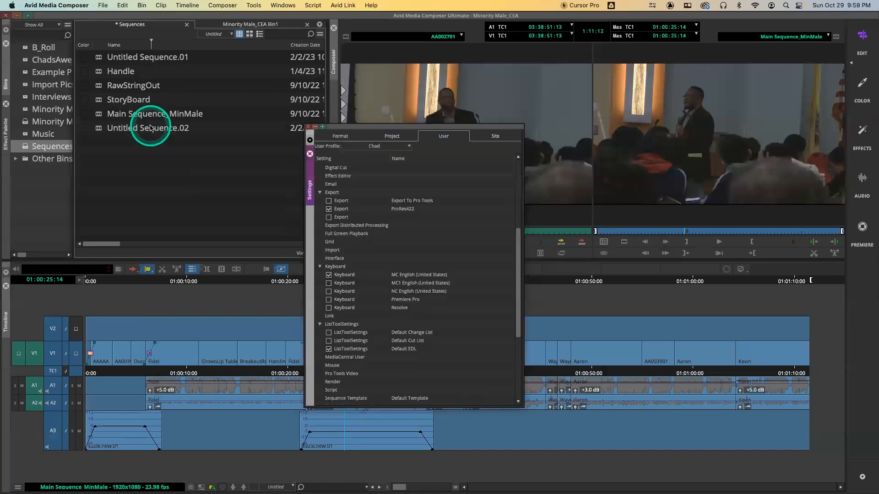
pyautogui.click(342, 218)
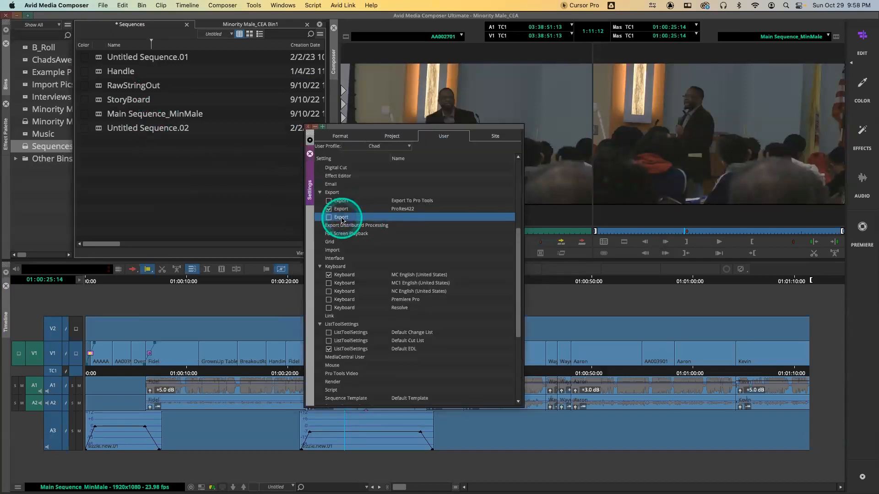
pyautogui.rightClick(342, 219)
pyautogui.click(362, 241)
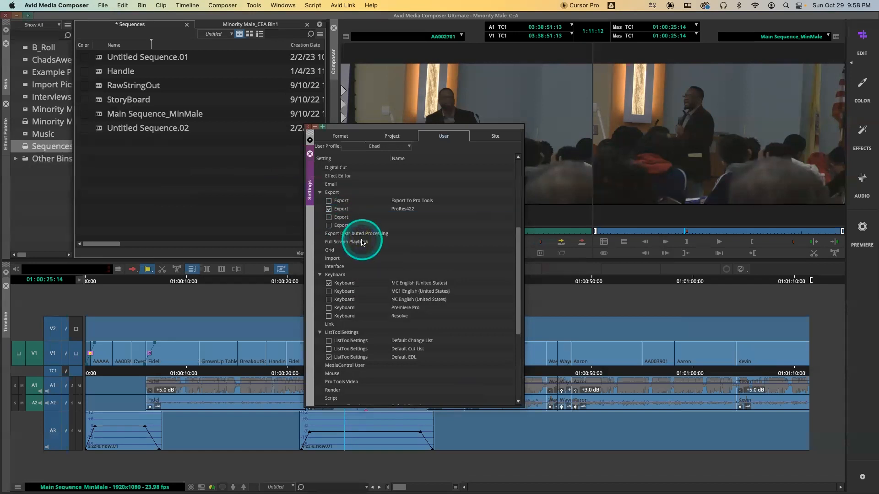
pyautogui.click(398, 226)
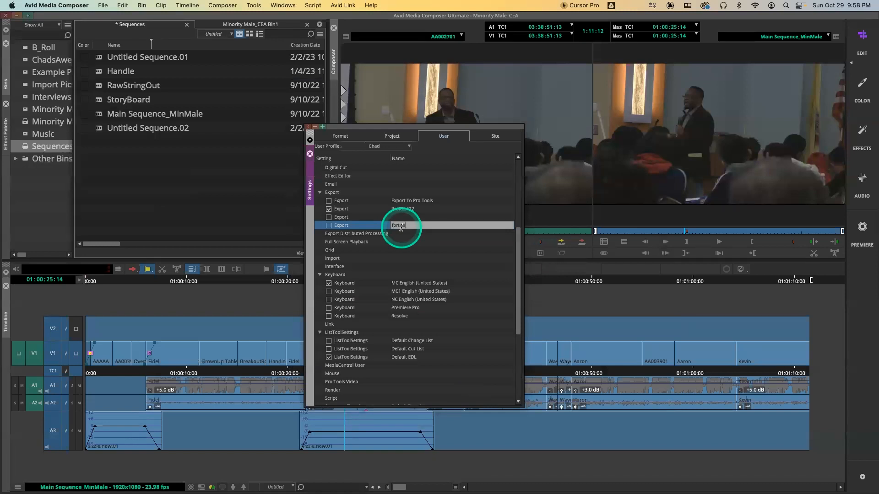
pyautogui.write('fortheWeb')
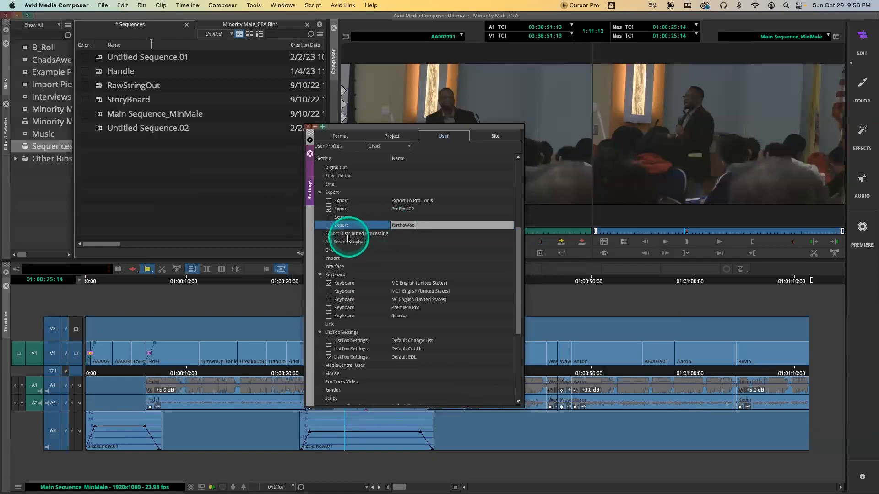
pyautogui.click(342, 228)
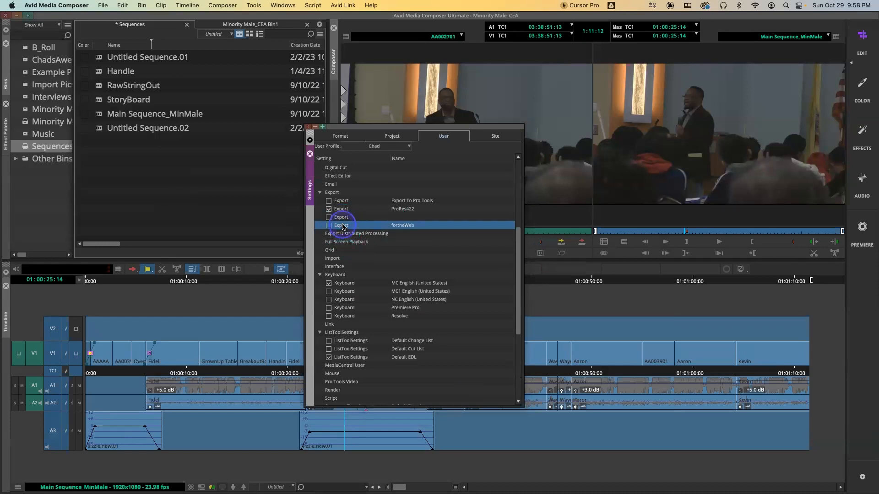
# Try MP4 as the export format of the fortheWeb setting, view its mark and track options, and cancel.
pyautogui.doubleClick(343, 226)
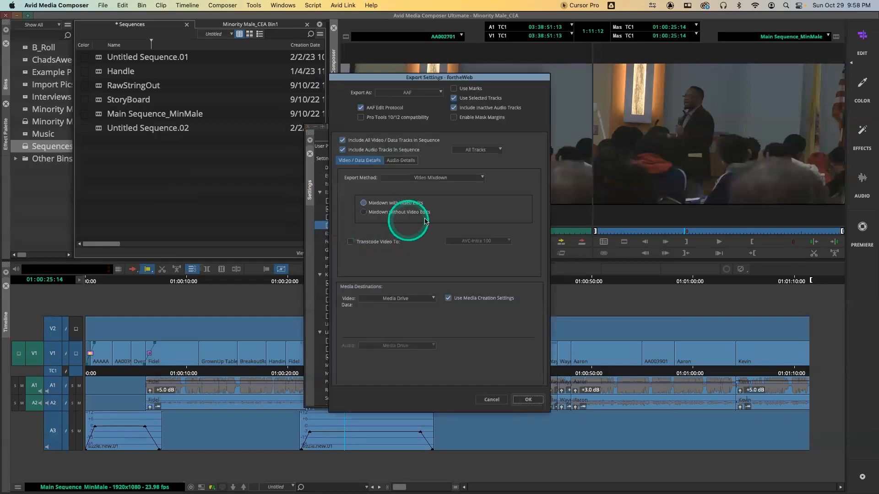
pyautogui.click(402, 94)
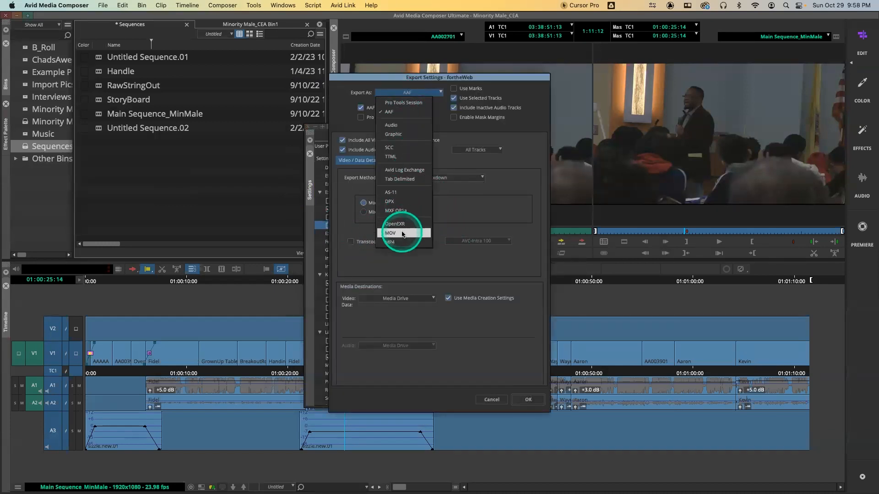
pyautogui.click(402, 241)
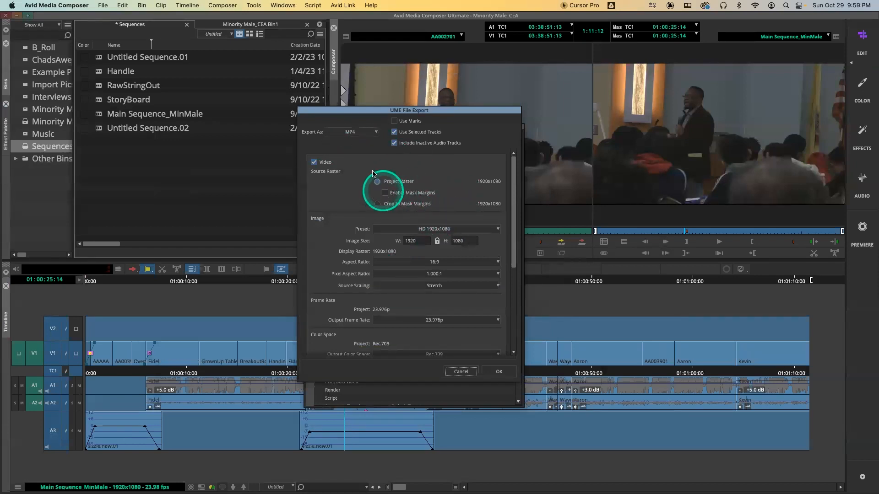
pyautogui.moveTo(360, 110); pyautogui.dragTo(428, 186)
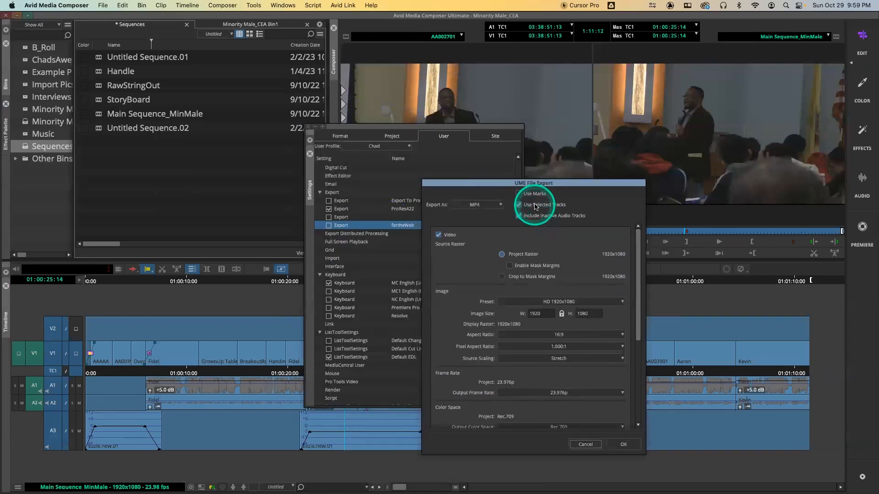
pyautogui.press('shift+super+m')
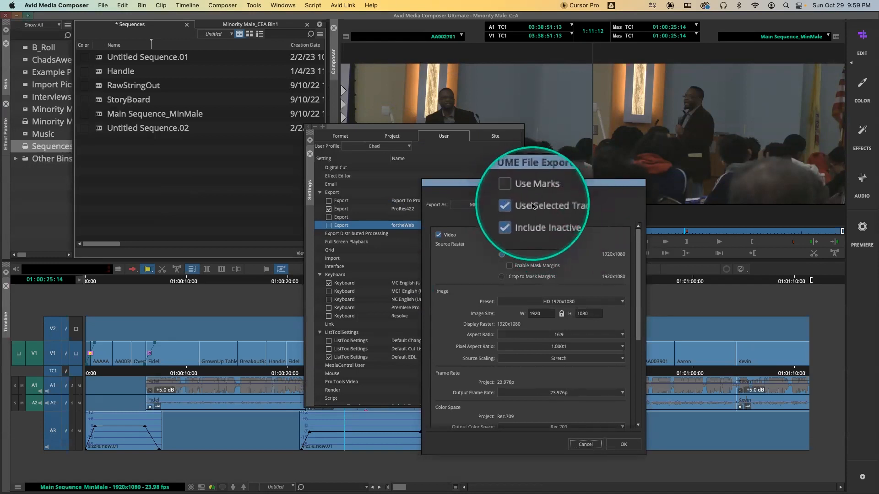
pyautogui.press('shift+super+m')
pyautogui.press('shift+super+m')
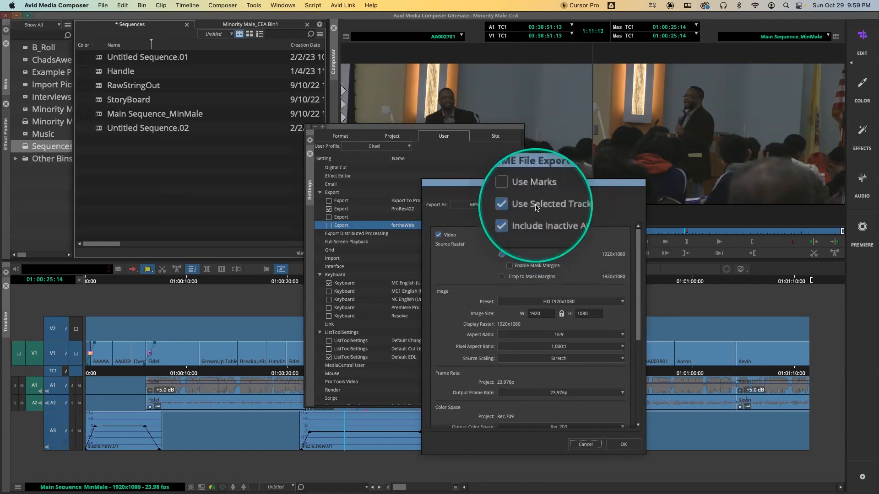
pyautogui.press('shift+super+m')
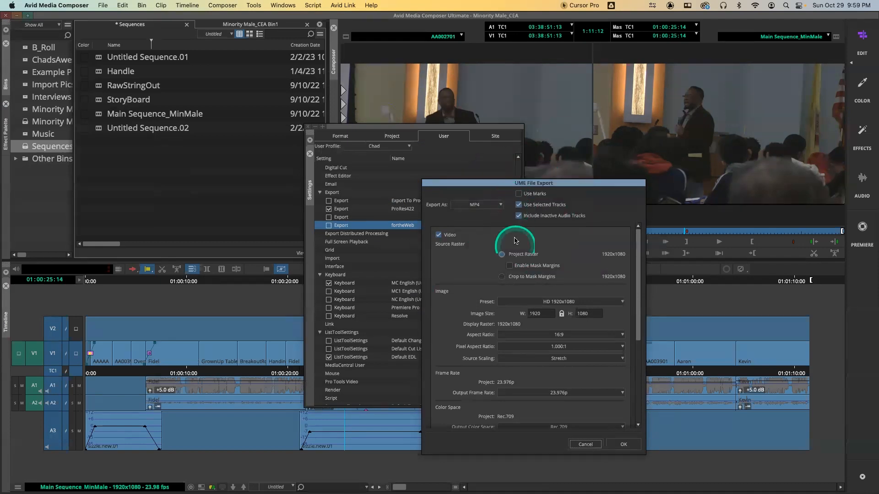
pyautogui.click(586, 444)
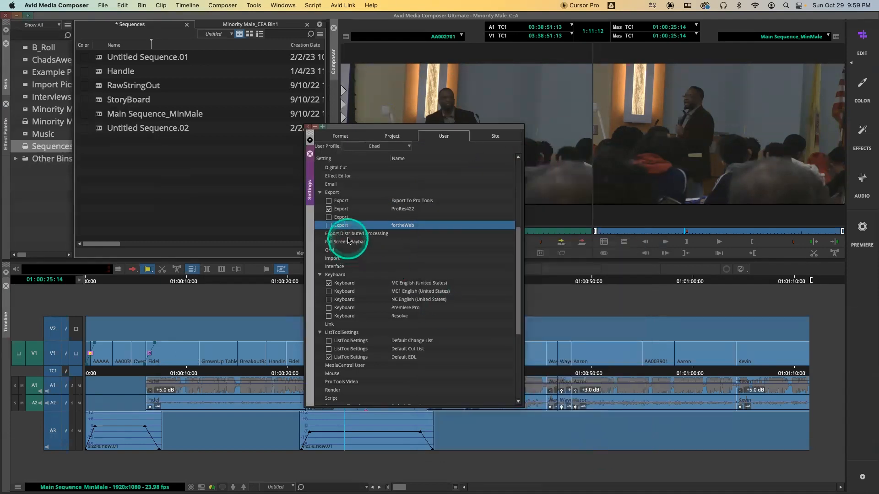
# Examine the Use Marks and Use Selected Tracks options of the ProRes422 export setting, and move the settings window off the timeline's marked area.
pyautogui.doubleClick(343, 211)
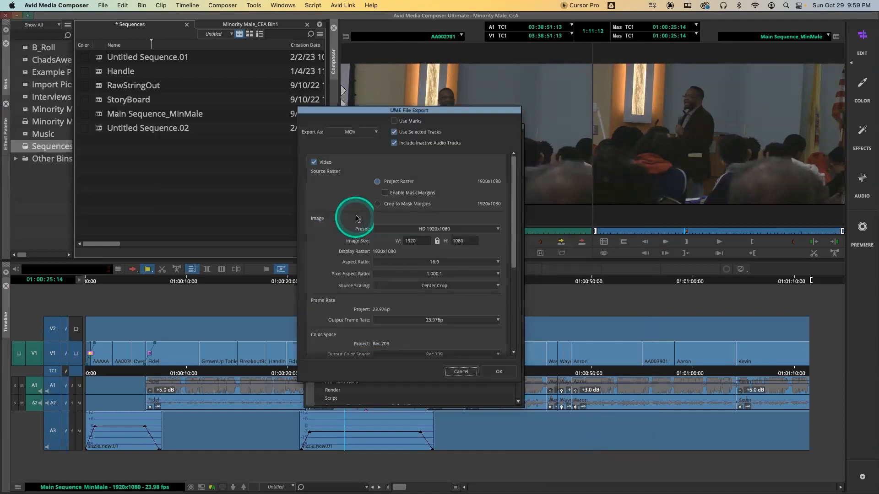
pyautogui.hotkey('alt', 'a')
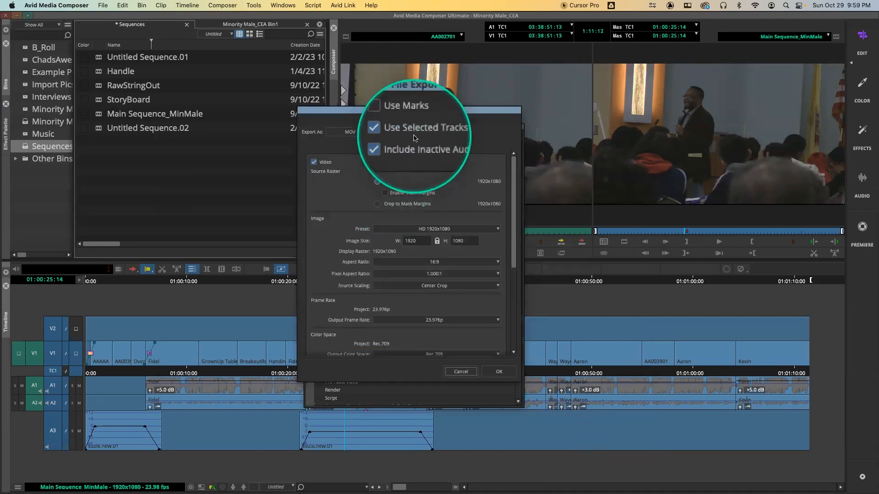
pyautogui.hotkey('alt', 'a')
pyautogui.click(462, 371)
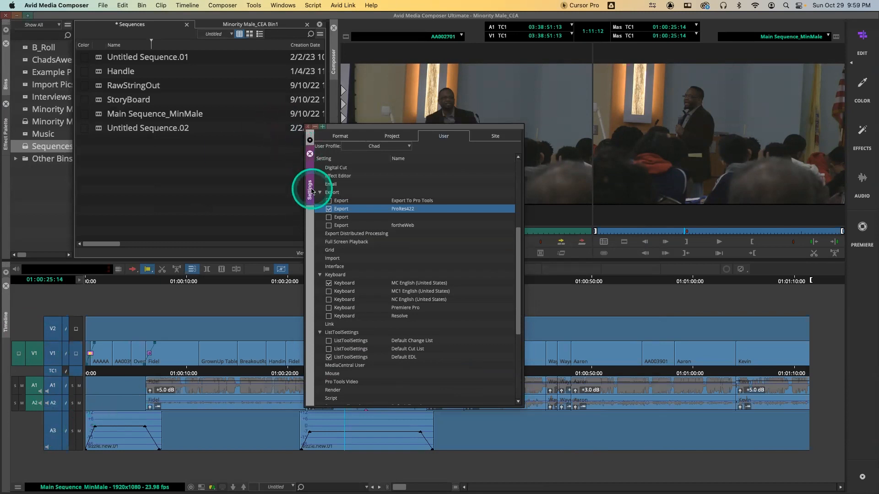
pyautogui.moveTo(312, 189); pyautogui.dragTo(424, 186)
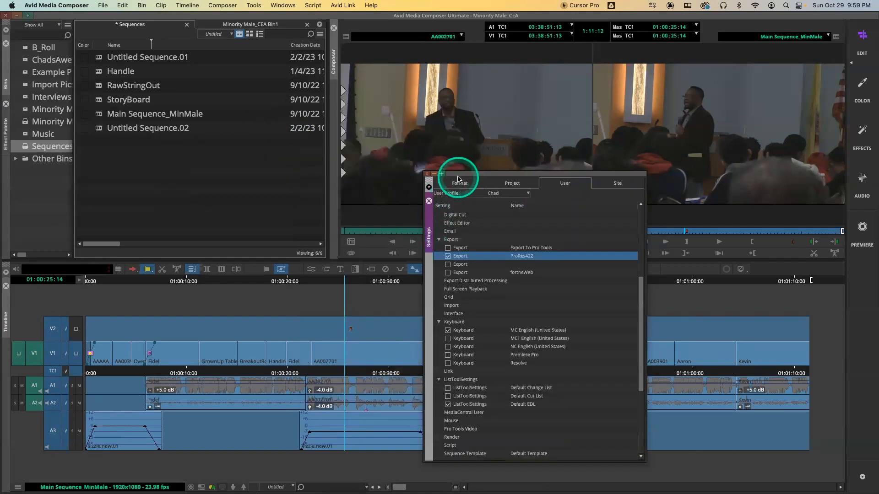
pyautogui.moveTo(510, 175); pyautogui.dragTo(600, 160)
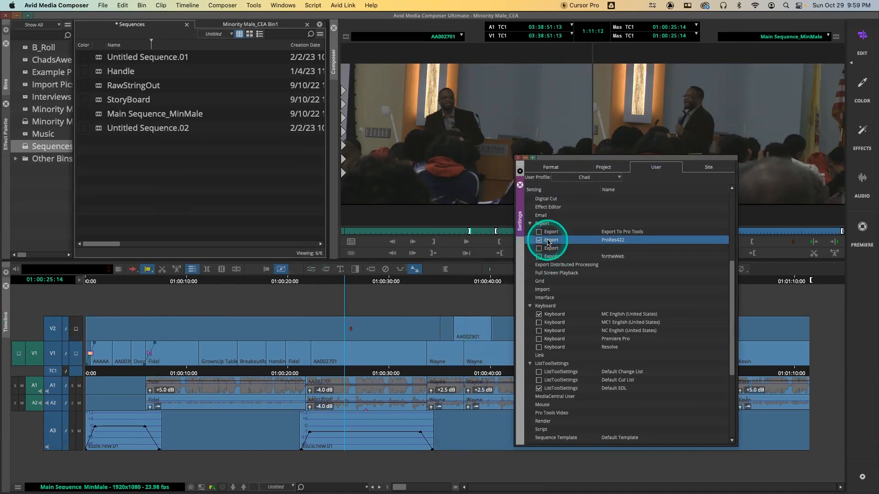
pyautogui.doubleClick(549, 241)
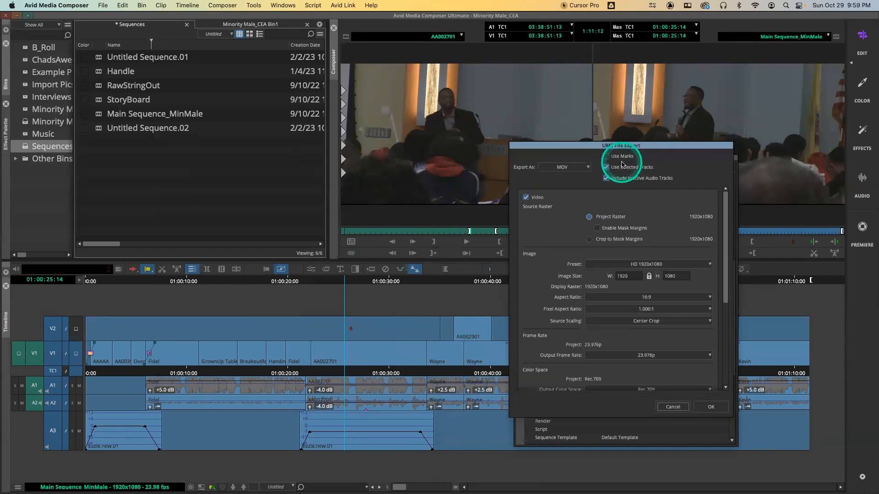
pyautogui.click(672, 407)
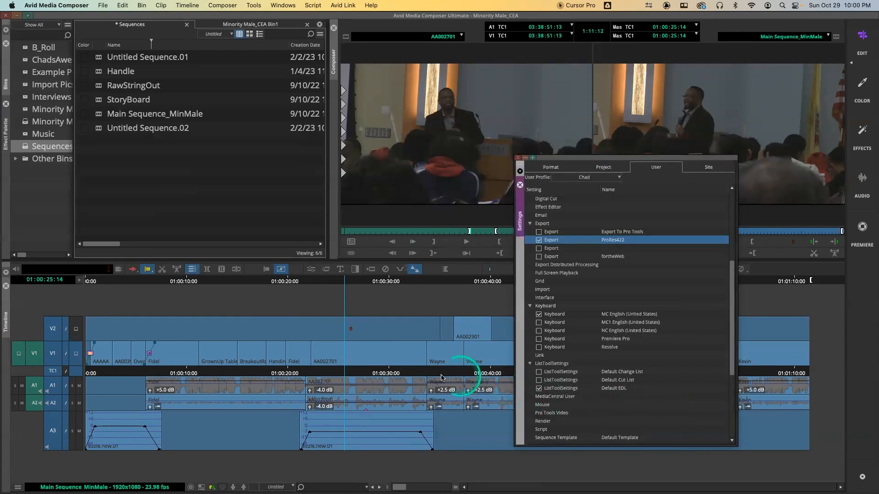
# Mark a section of the timeline from 01:00:25:05 to 01:00:35:05.
pyautogui.click(340, 371)
pyautogui.press('i')
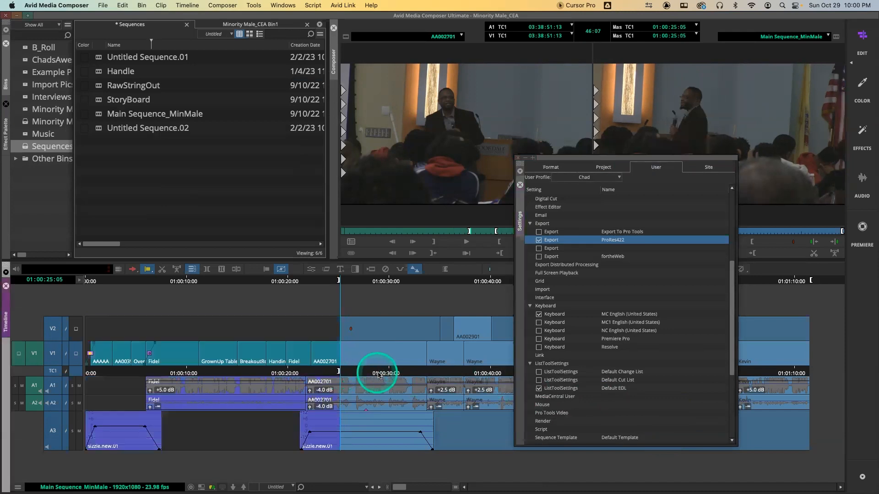
pyautogui.click(442, 372)
pyautogui.press('o')
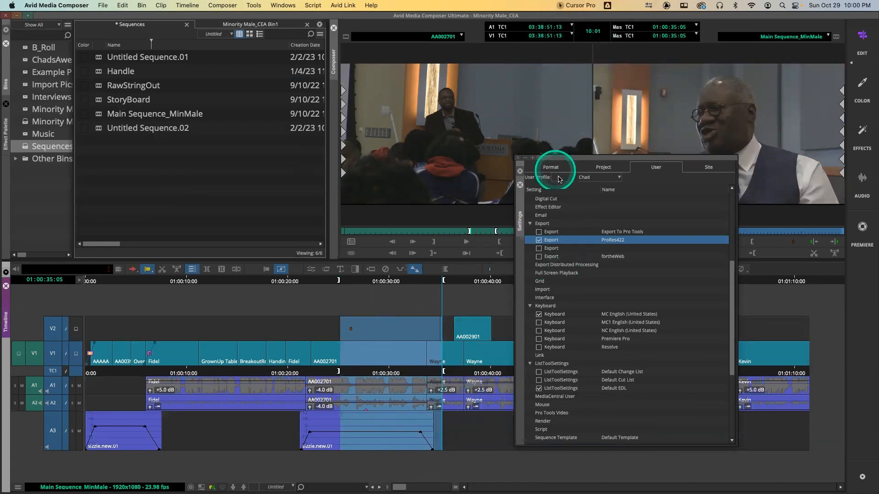
# Try Use Marks on and off in the ProRes422 export setting and cancel the dialog.
pyautogui.doubleClick(553, 240)
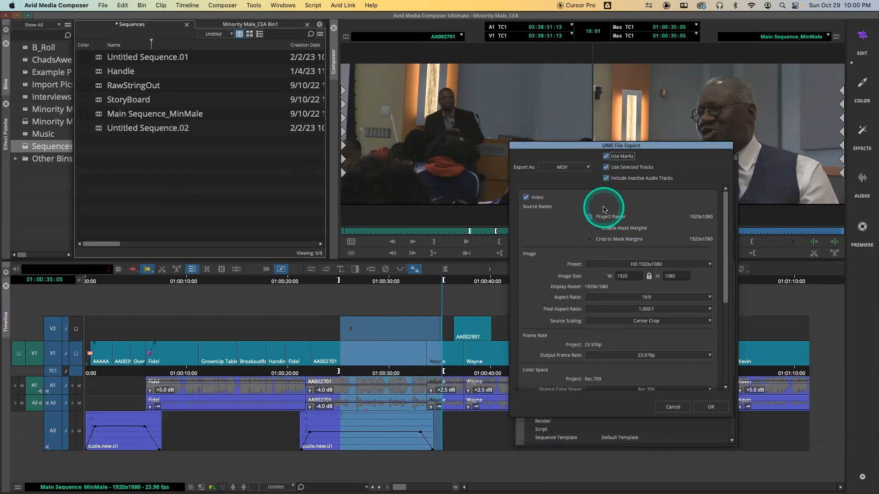
pyautogui.click(607, 157)
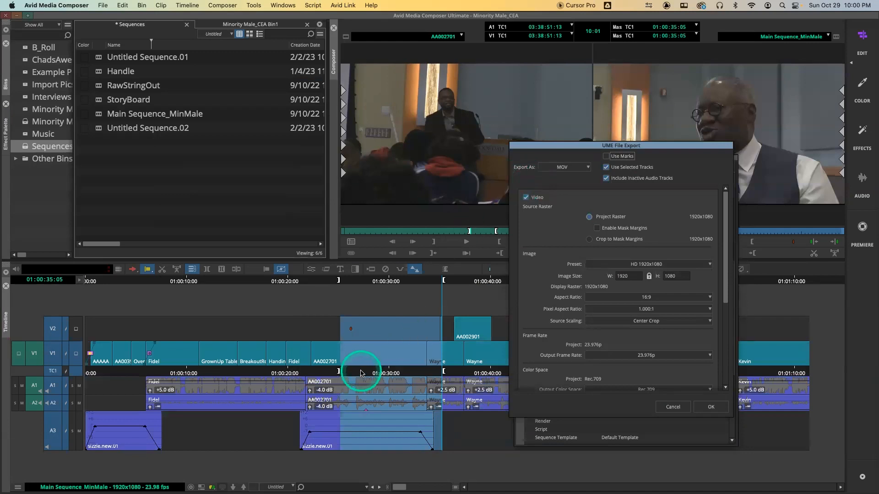
pyautogui.click(674, 407)
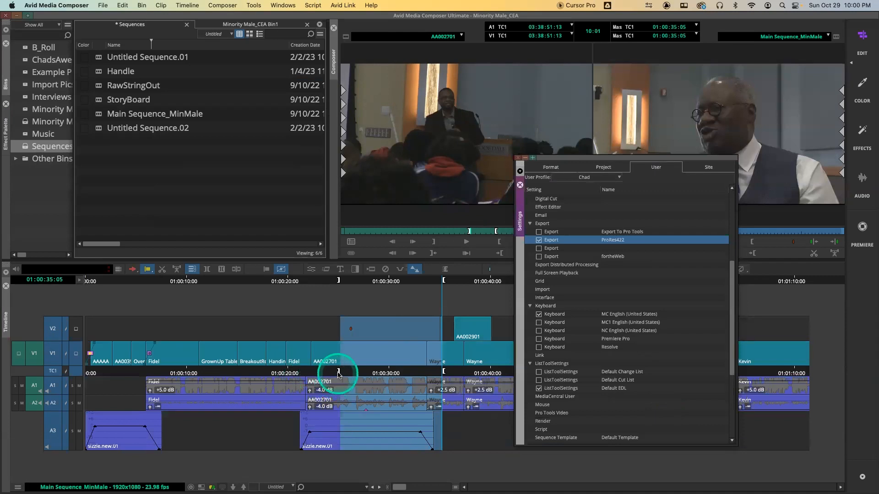
# Mark the entire Main Sequence_MinMale timeline, with the in point at its start and the out point at its end.
pyautogui.click(328, 371)
pyautogui.moveTo(288, 373); pyautogui.dragTo(39, 374)
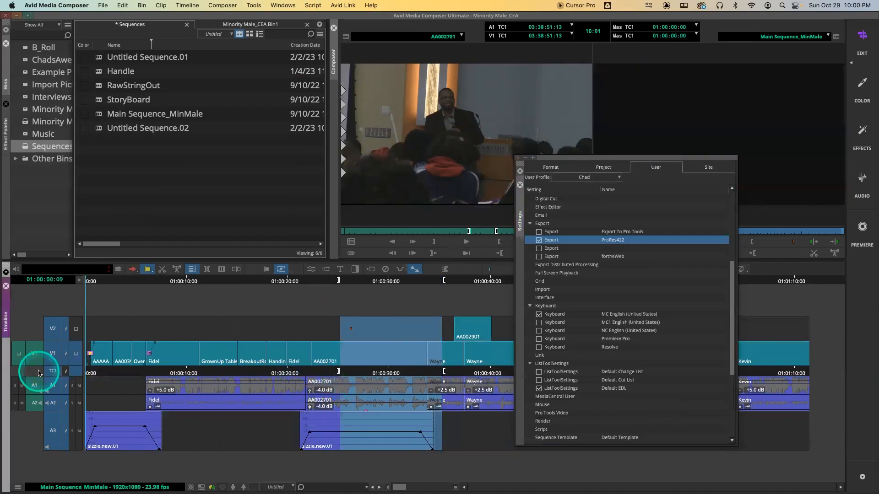
pyautogui.press('i')
pyautogui.press('End')
pyautogui.press('o')
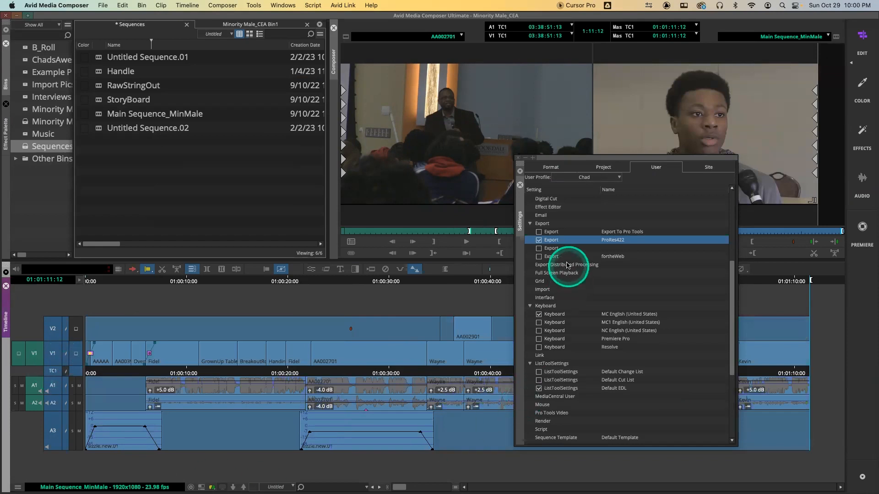
# Open the fortheWeb export setting and turn on Use Marks, keeping Use Selected Tracks and Include Inactive Audio Tracks enabled.
pyautogui.doubleClick(546, 258)
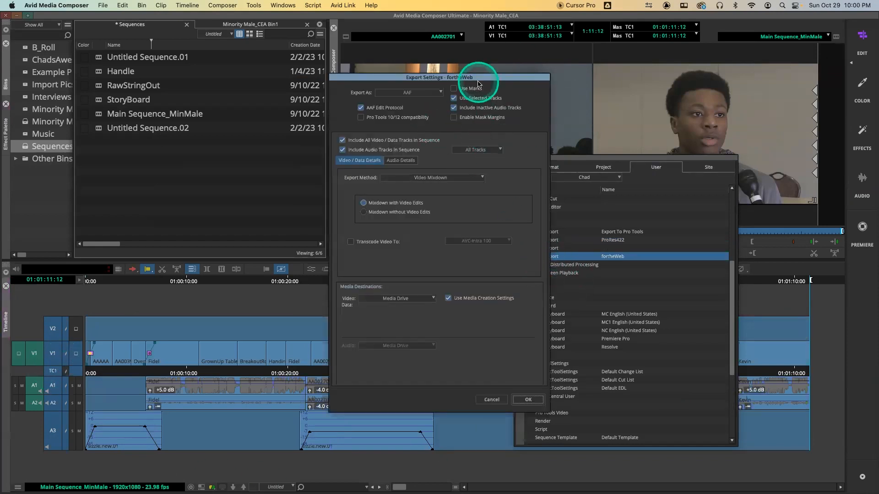
pyautogui.click(454, 89)
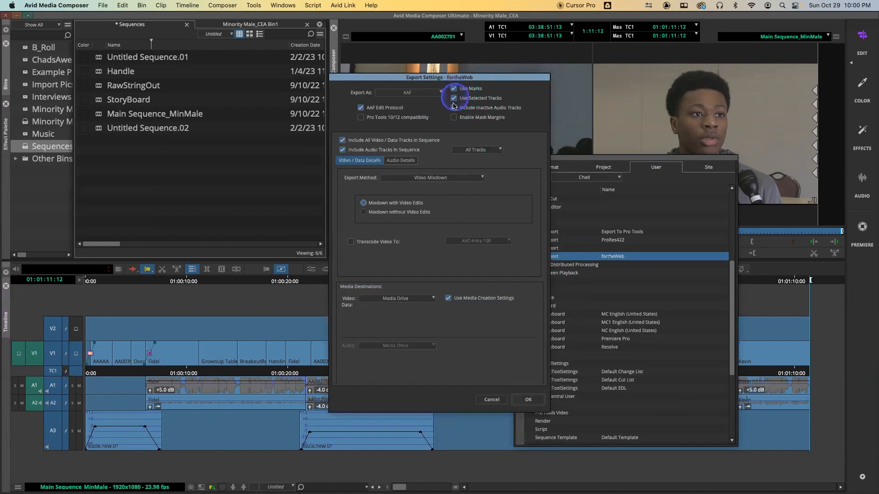
pyautogui.click(454, 107)
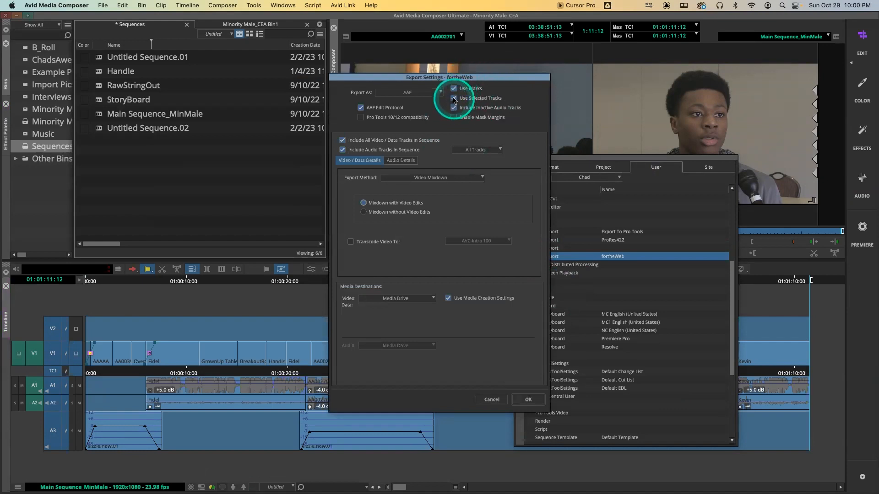
pyautogui.click(454, 98)
pyautogui.click(453, 88)
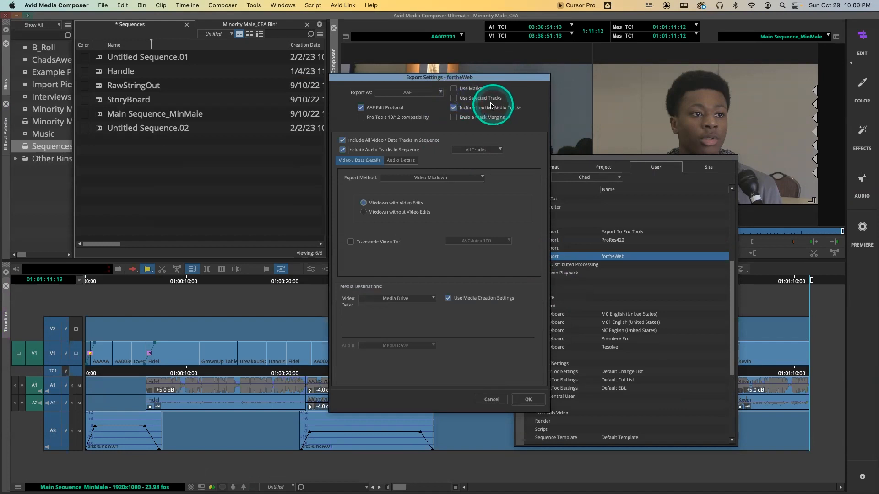
pyautogui.click(454, 89)
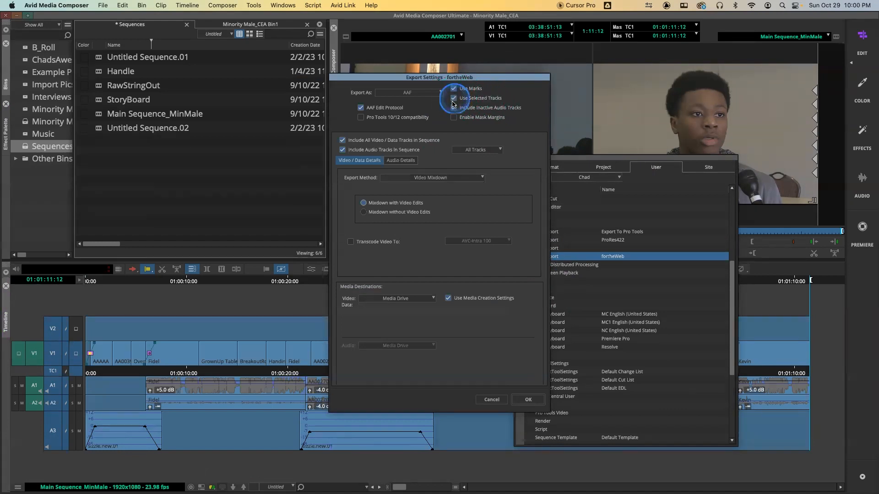
pyautogui.click(455, 98)
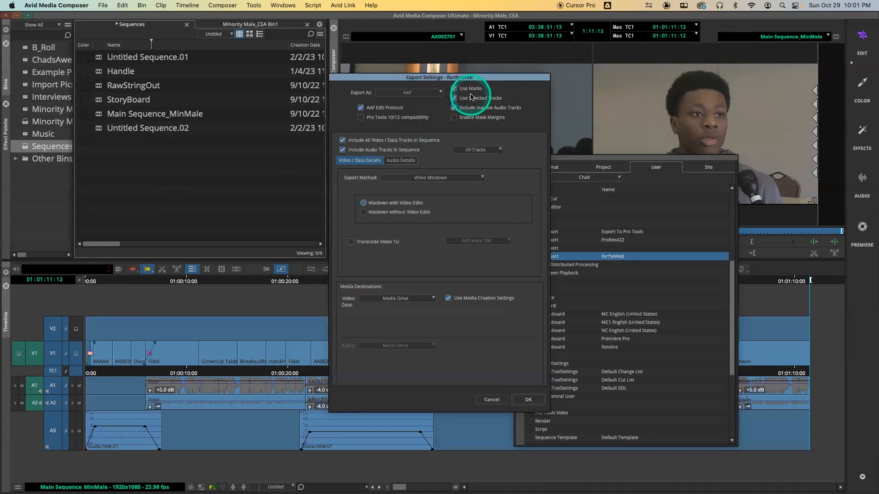
# Set the fortheWeb setting to export as MP4 with the H.264 codec family.
pyautogui.click(435, 93)
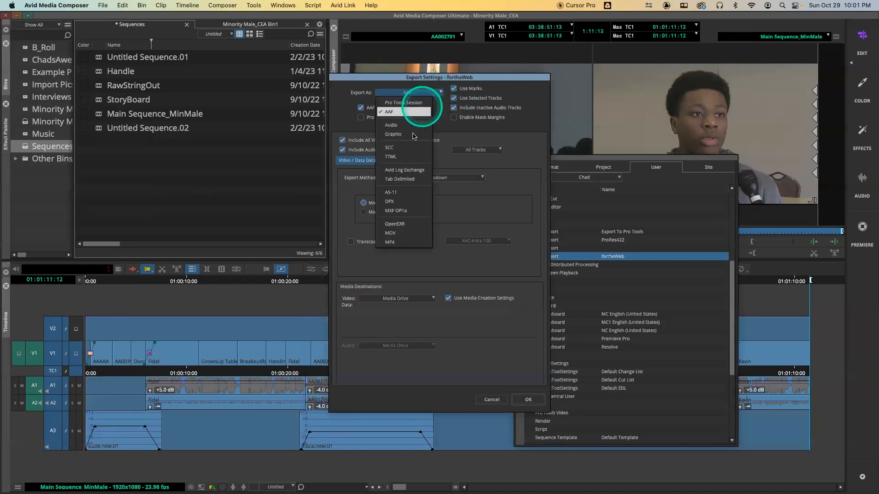
pyautogui.click(403, 240)
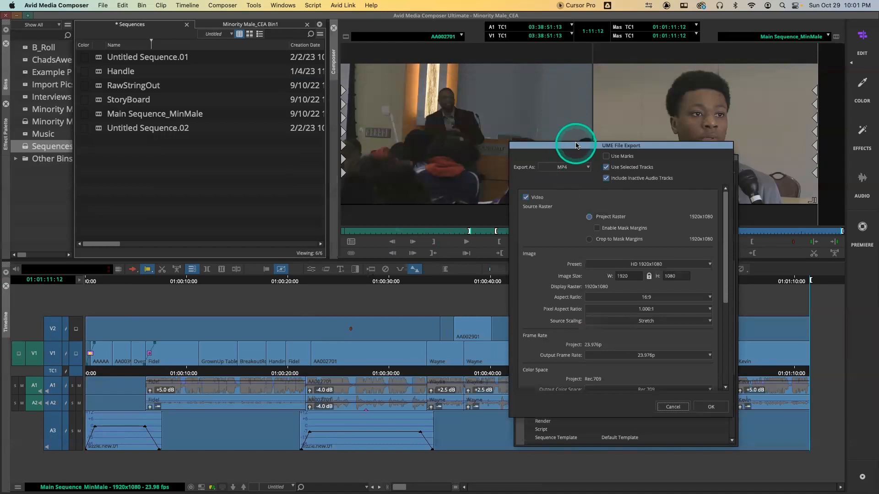
pyautogui.moveTo(573, 146); pyautogui.dragTo(313, 72)
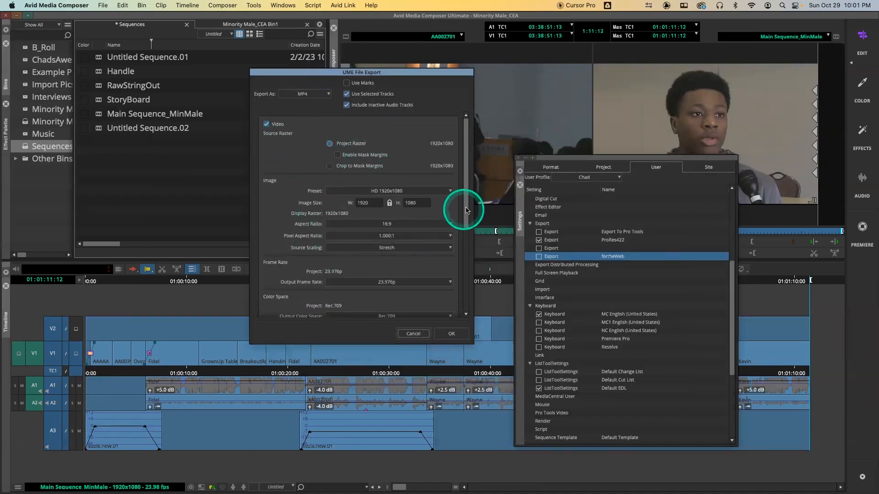
pyautogui.moveTo(468, 211); pyautogui.dragTo(454, 288)
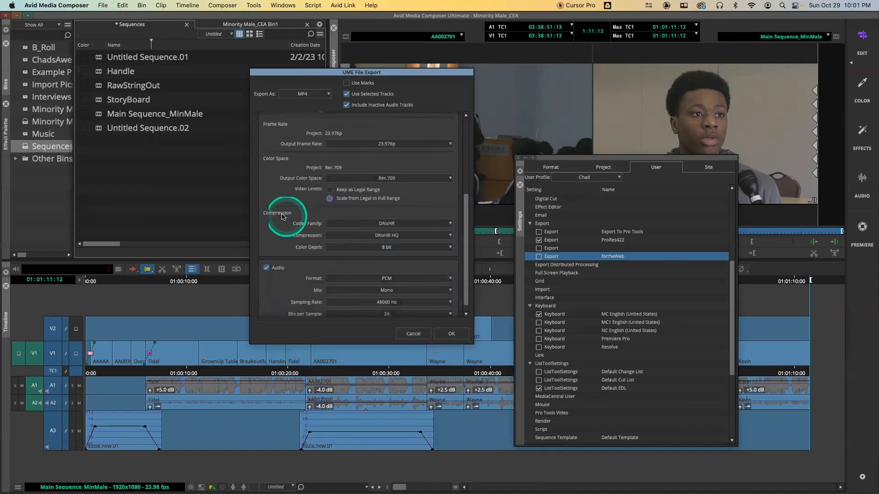
pyautogui.click(385, 224)
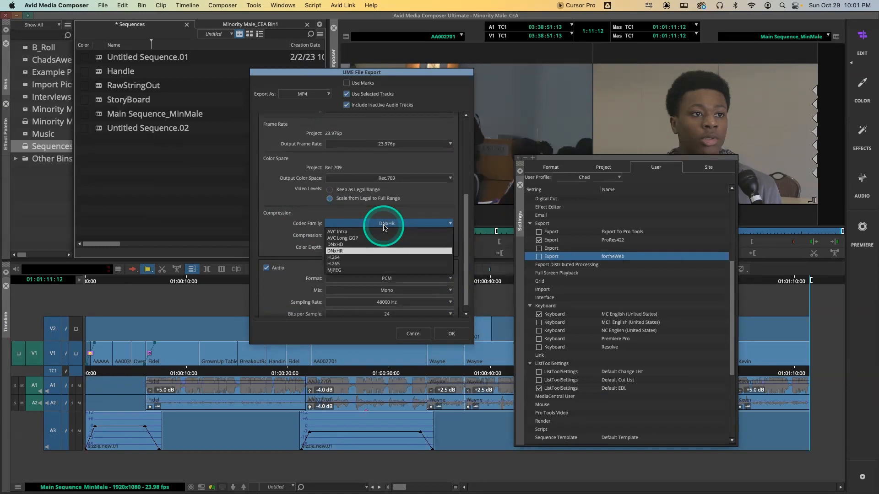
pyautogui.click(339, 257)
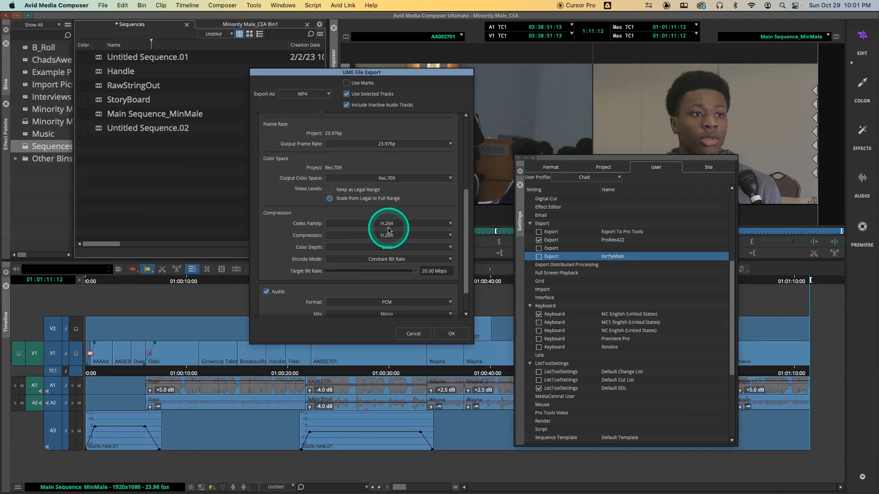
# Switch to a new Chrome window and search Google for "youtube settings compression".
pyautogui.moveTo(252, 486)
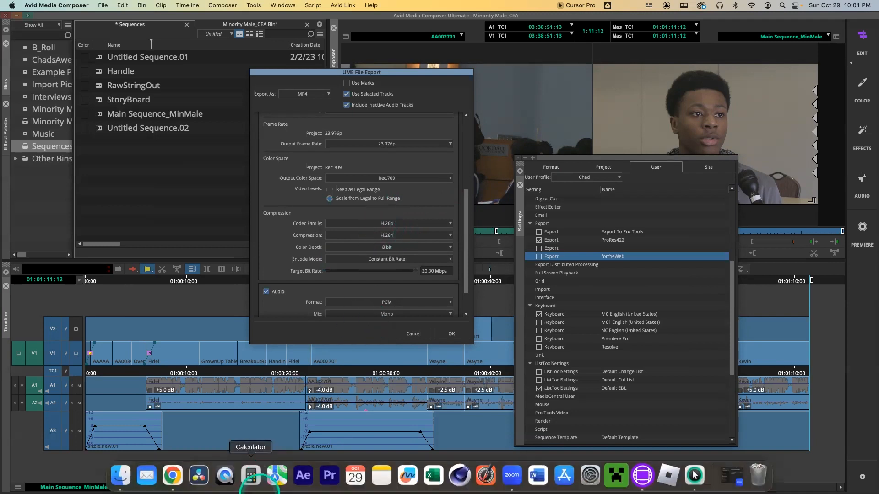
pyautogui.rightClick(173, 476)
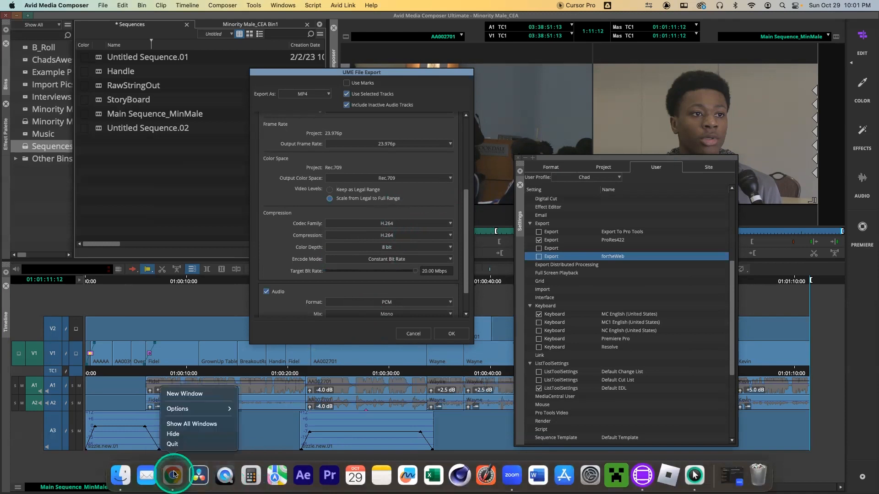
pyautogui.click(197, 394)
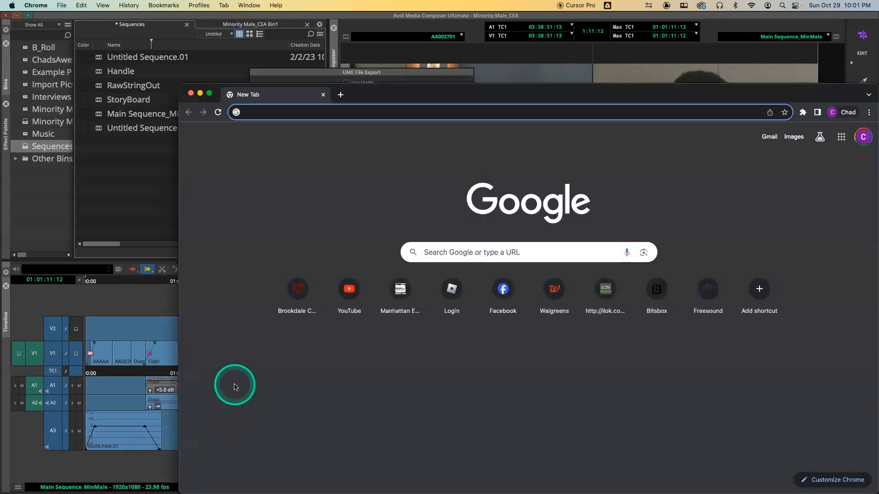
pyautogui.write('youtube ')
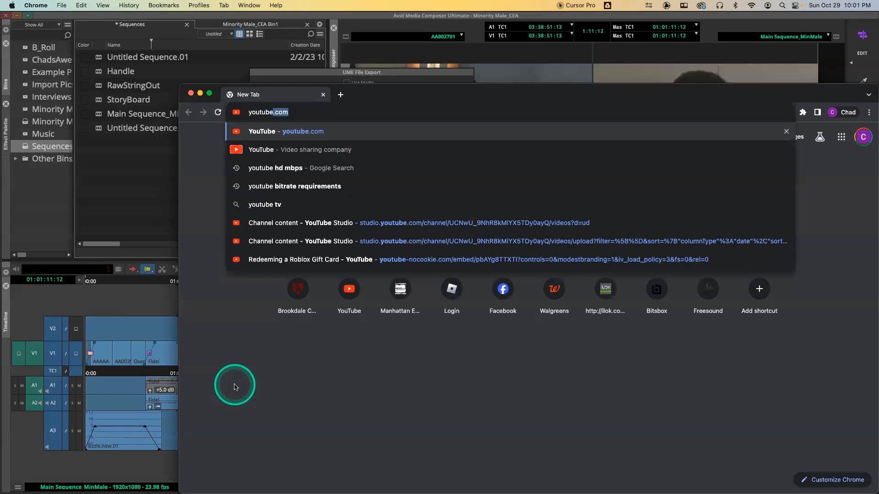
pyautogui.write('s')
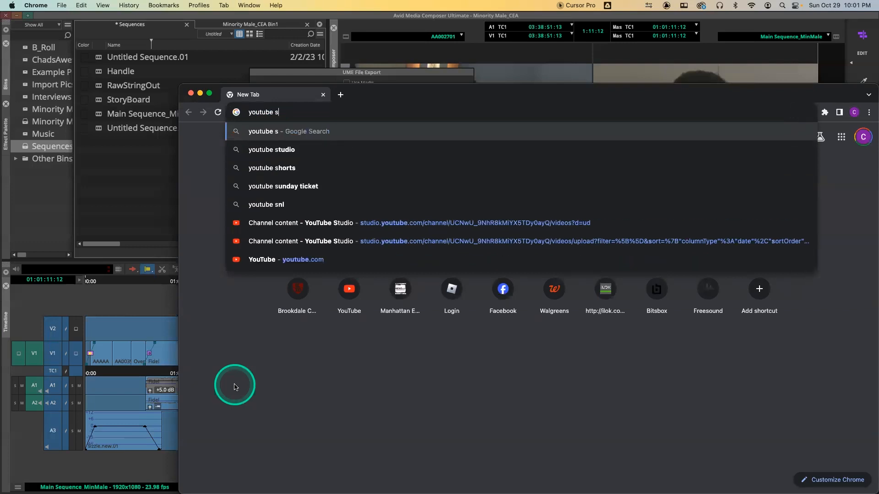
pyautogui.write('ettings com')
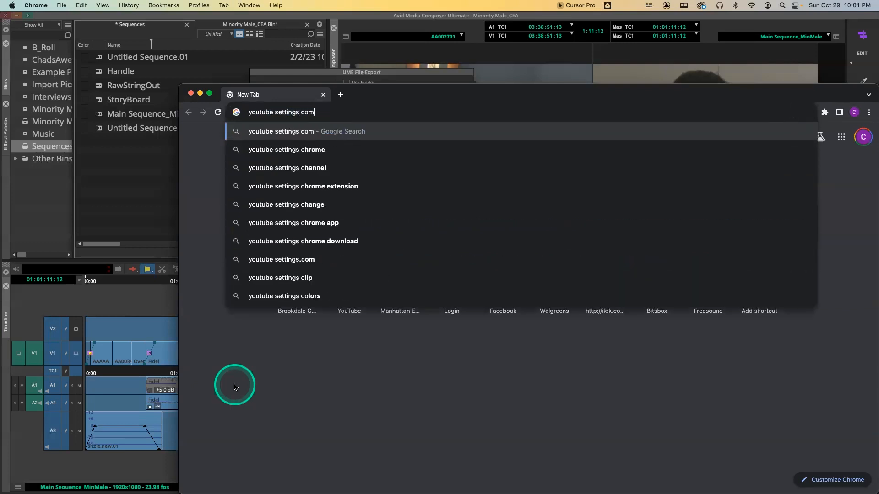
pyautogui.write('pression')
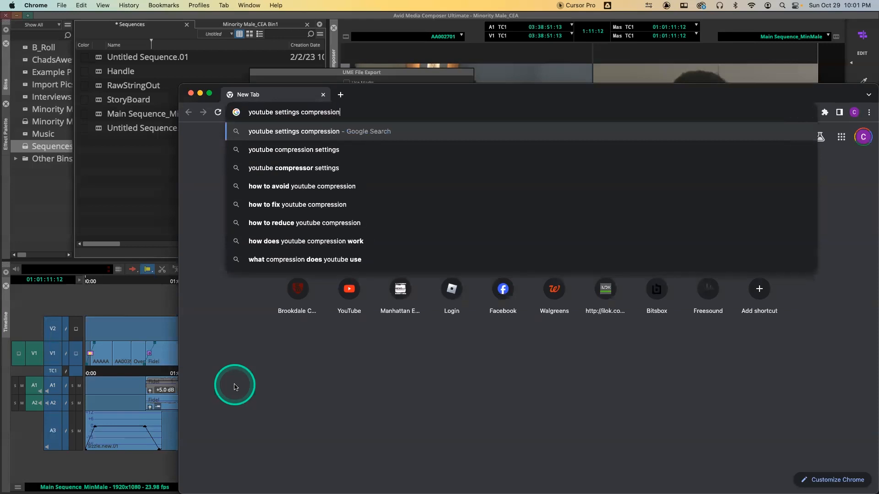
pyautogui.press('Return')
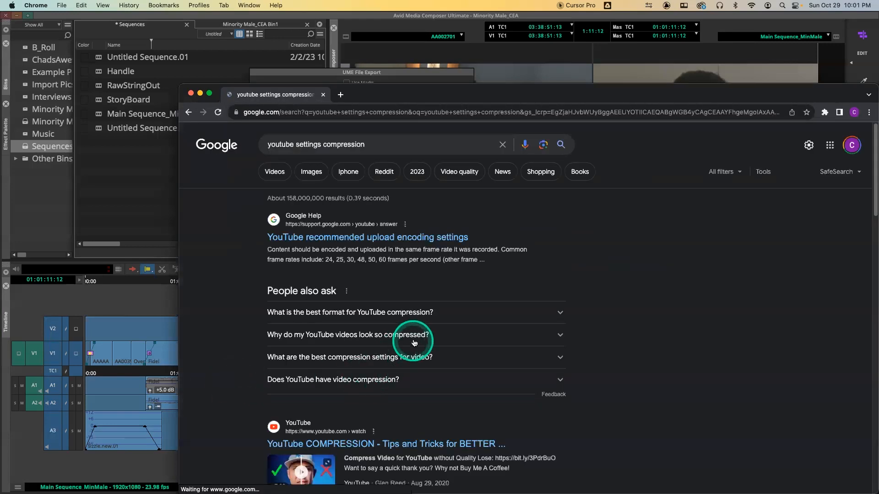
# Examine the frame rate and bitrate sections of YouTube's recommended upload encoding settings, especially the 1080p SDR bitrate, and close the browser window.
pyautogui.click(389, 241)
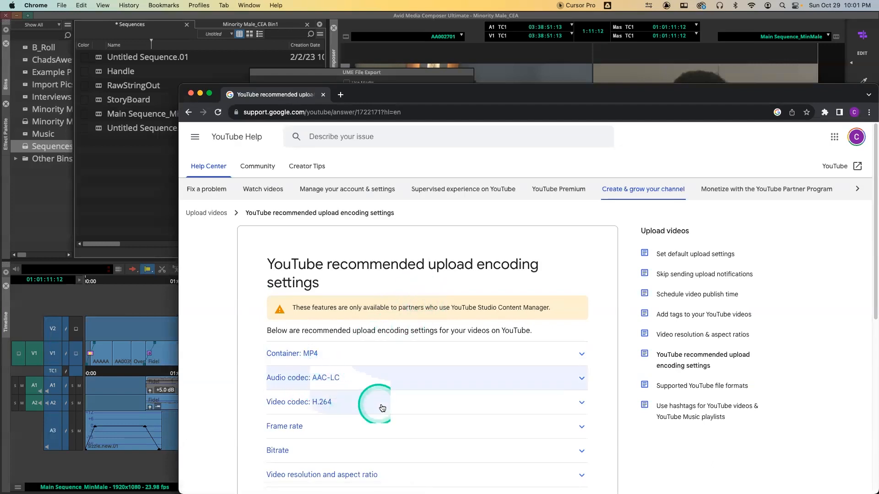
pyautogui.click(337, 423)
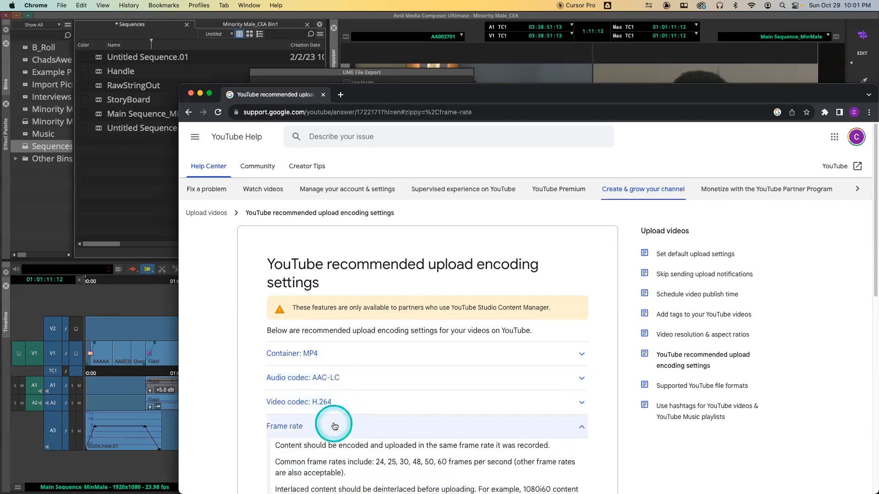
pyautogui.scroll(-5, 372, 402)
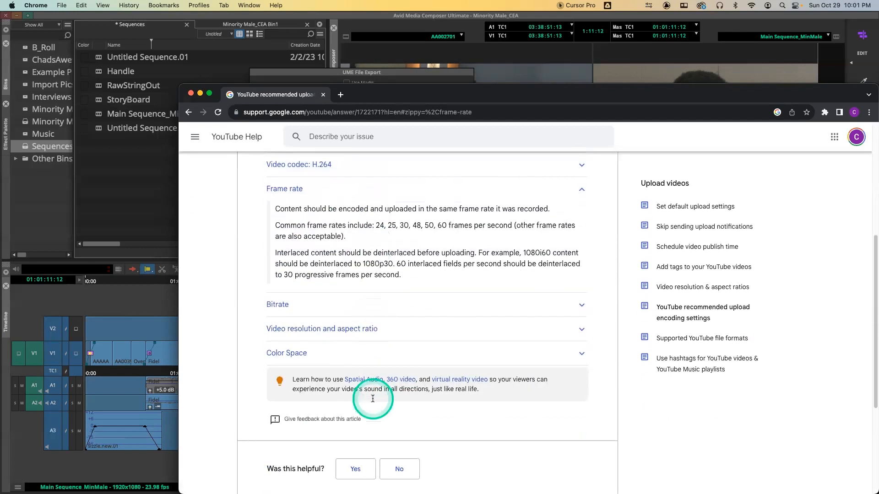
pyautogui.click(335, 306)
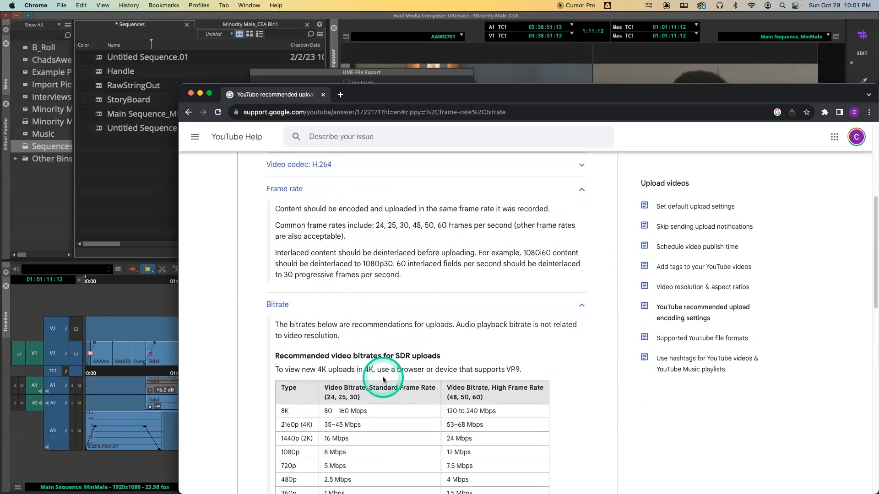
pyautogui.scroll(-2, 382, 377)
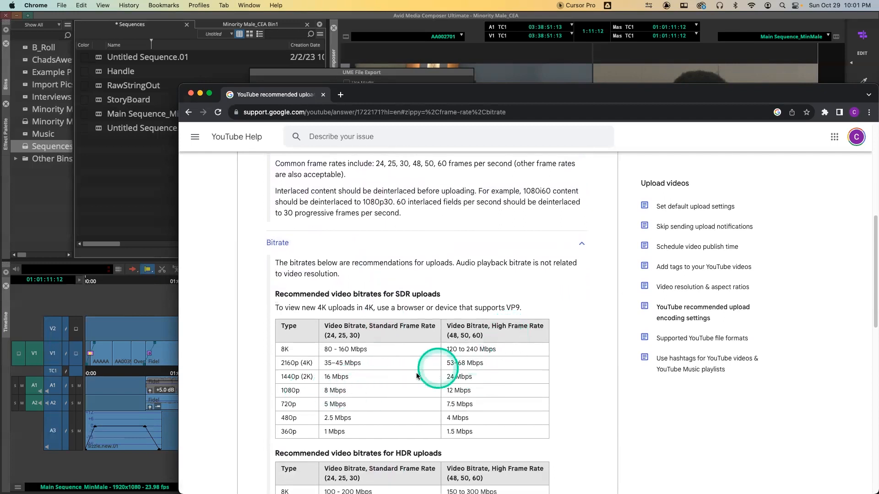
pyautogui.moveTo(348, 392); pyautogui.dragTo(318, 392)
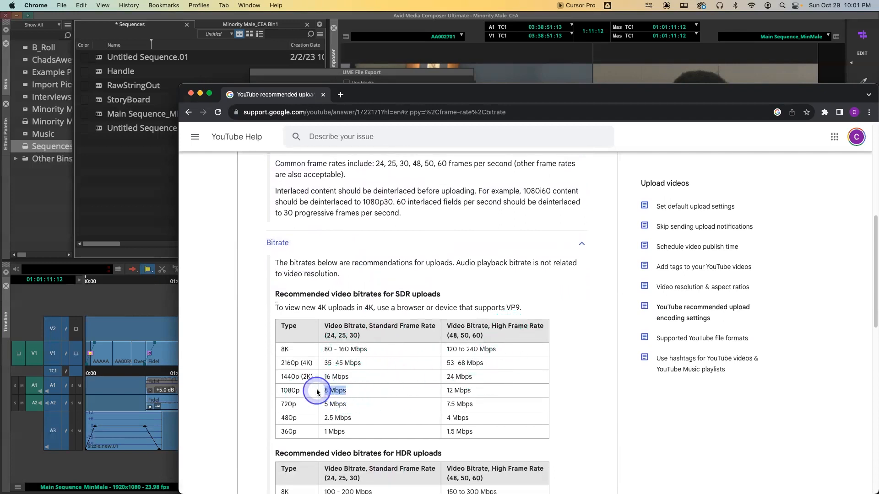
pyautogui.scroll(-5, 364, 389)
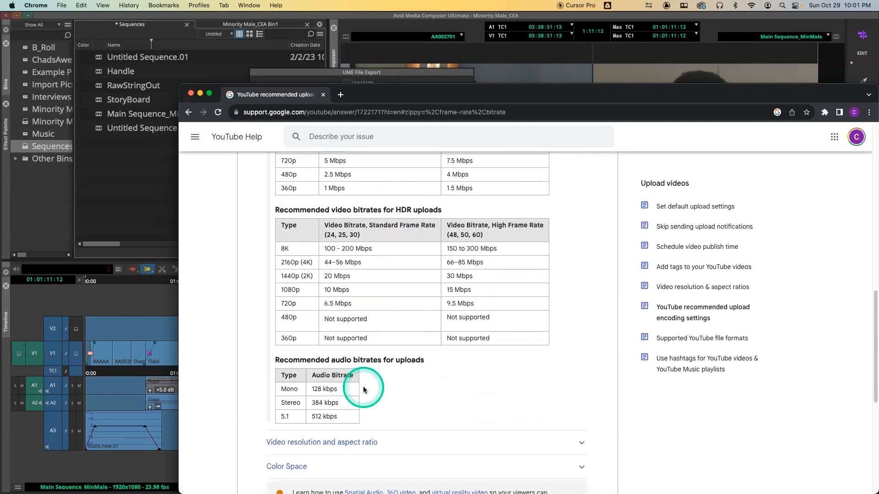
pyautogui.scroll(3, 363, 389)
pyautogui.scroll(3, 363, 386)
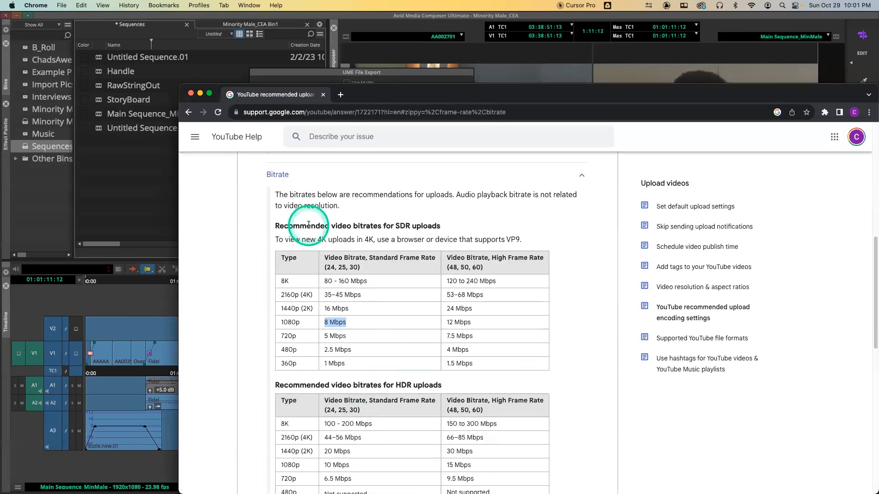
pyautogui.click(190, 96)
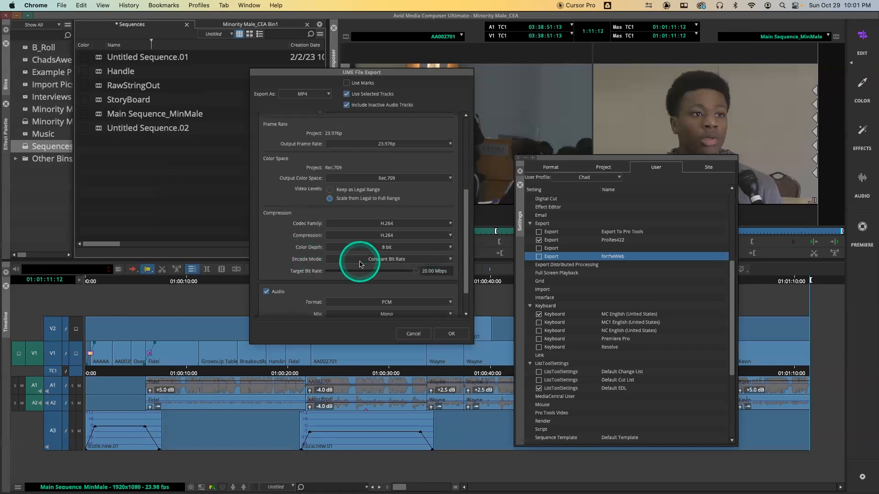
# Set the fortheWeb setting's video encode mode to Variable Bit Rate Single Pass.
pyautogui.click(376, 260)
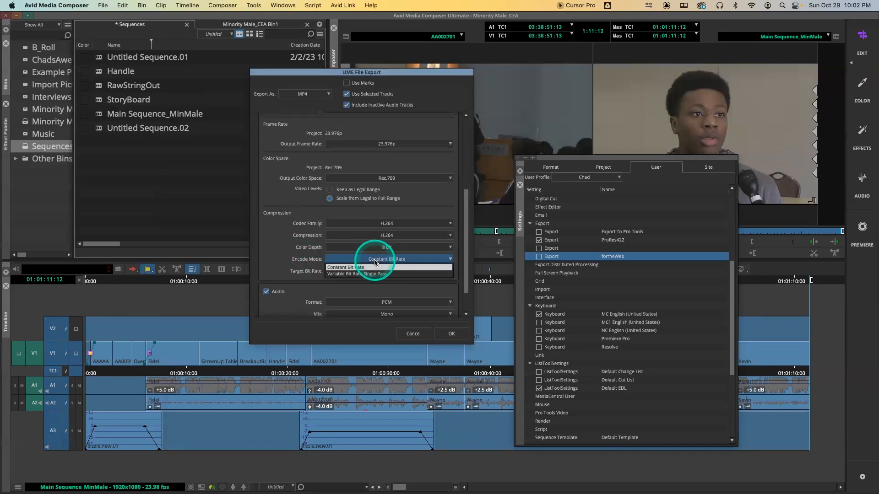
pyautogui.click(373, 274)
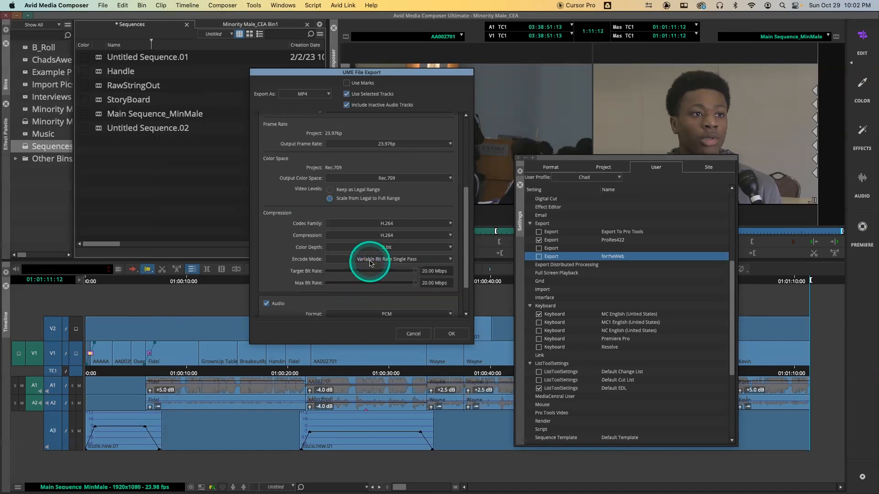
pyautogui.click(370, 260)
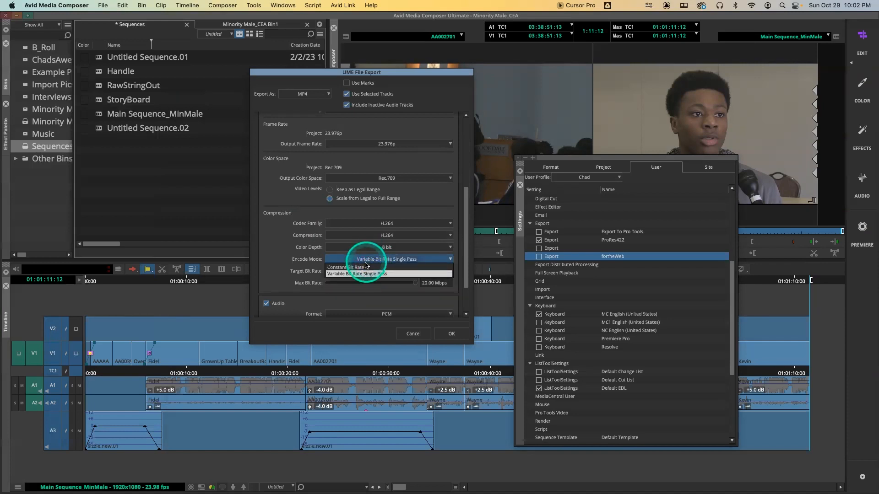
pyautogui.click(366, 265)
pyautogui.click(369, 259)
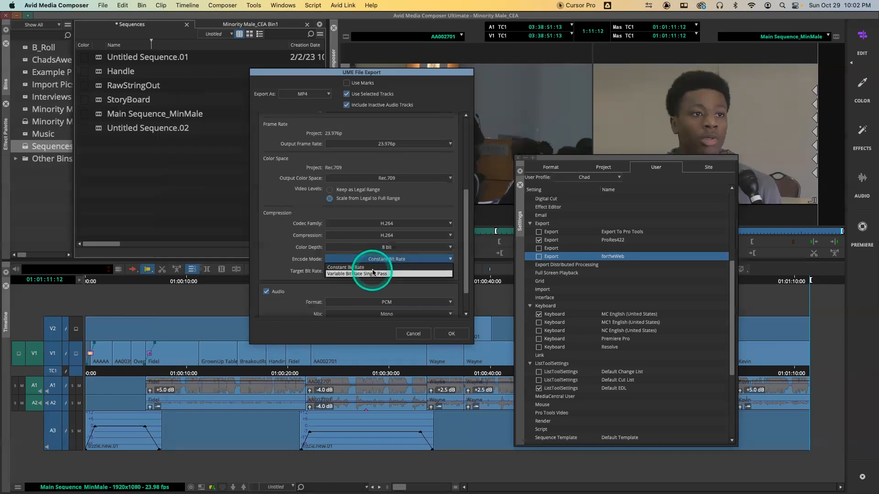
pyautogui.click(371, 273)
pyautogui.click(404, 284)
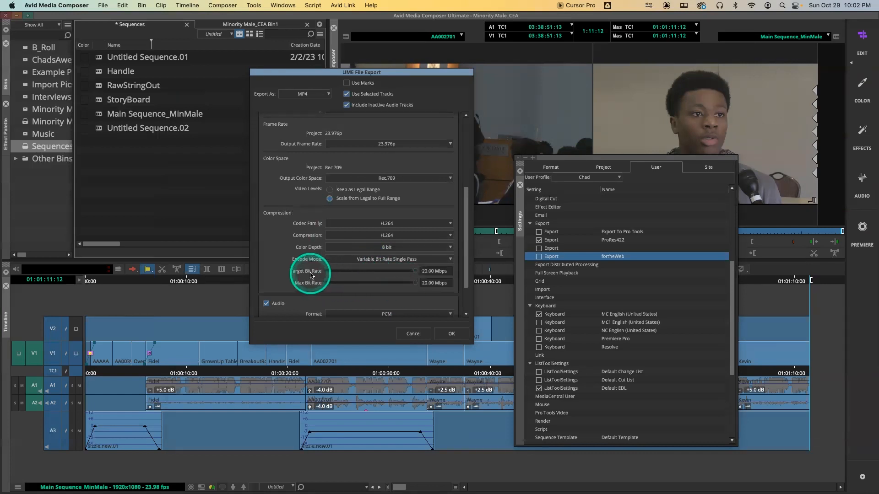
# Try a video target bit rate of 8 Mbps, and settle on 12 Mbps.
pyautogui.click(435, 271)
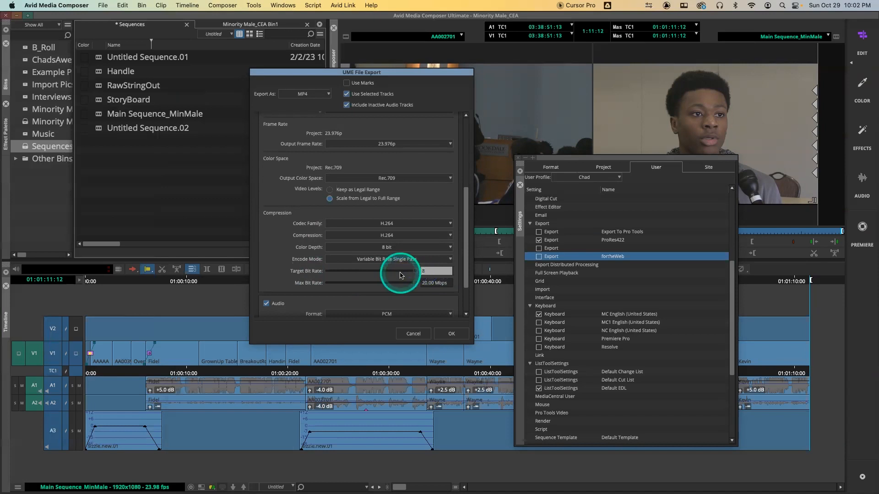
pyautogui.press('Return')
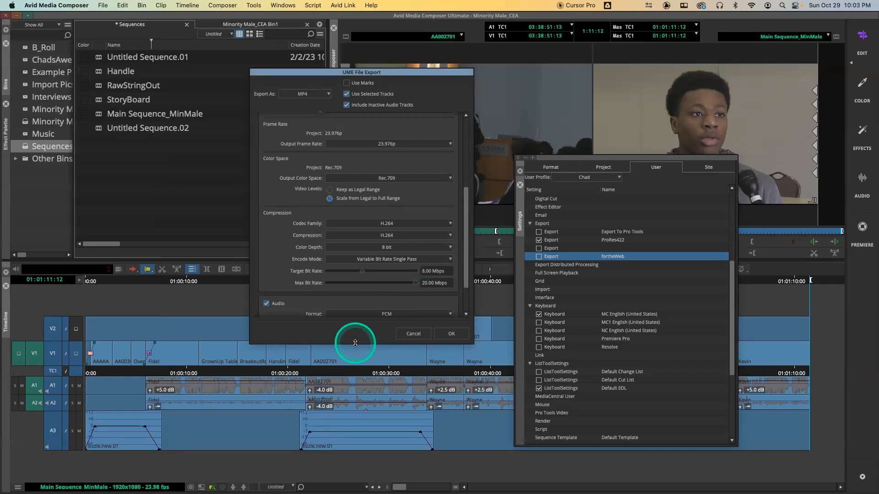
pyautogui.click(424, 270)
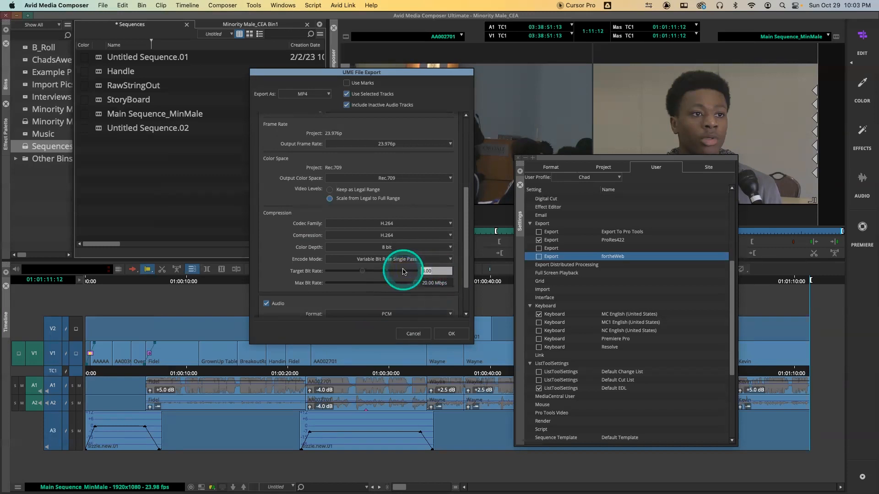
pyautogui.write('12')
pyautogui.press('Return')
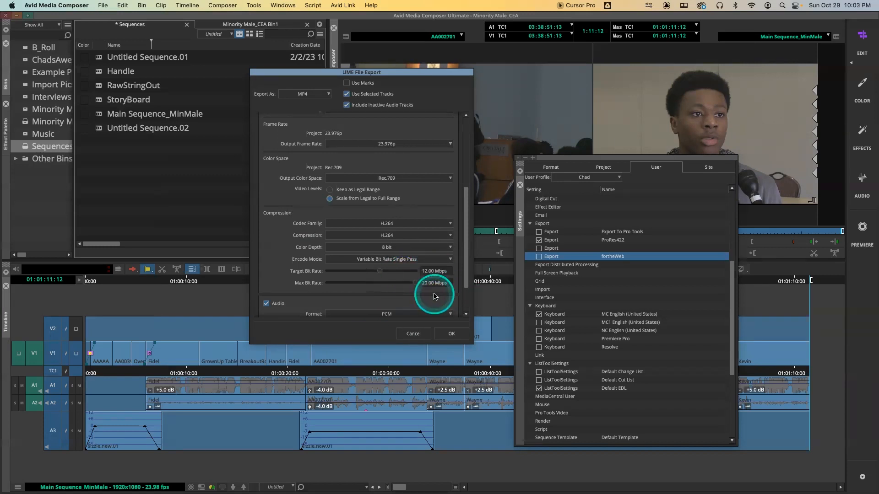
# Set the audio format of the fortheWeb setting to AAC.
pyautogui.scroll(-3, 463, 251)
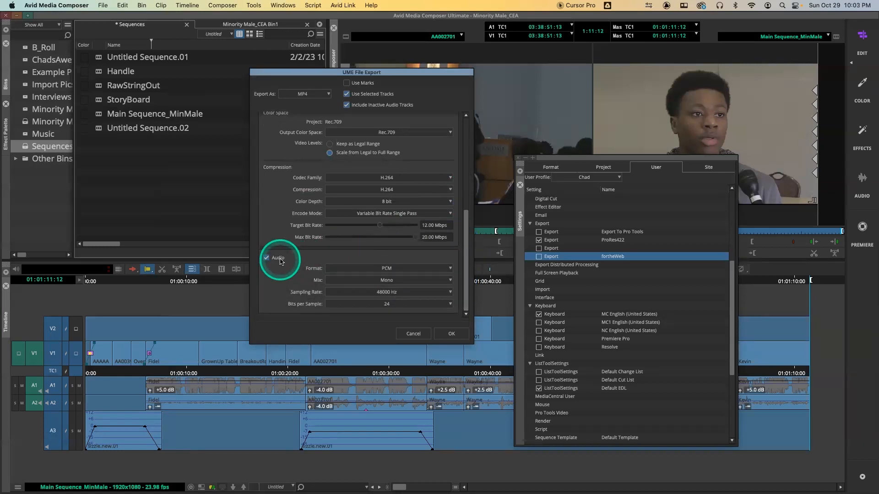
pyautogui.click(361, 269)
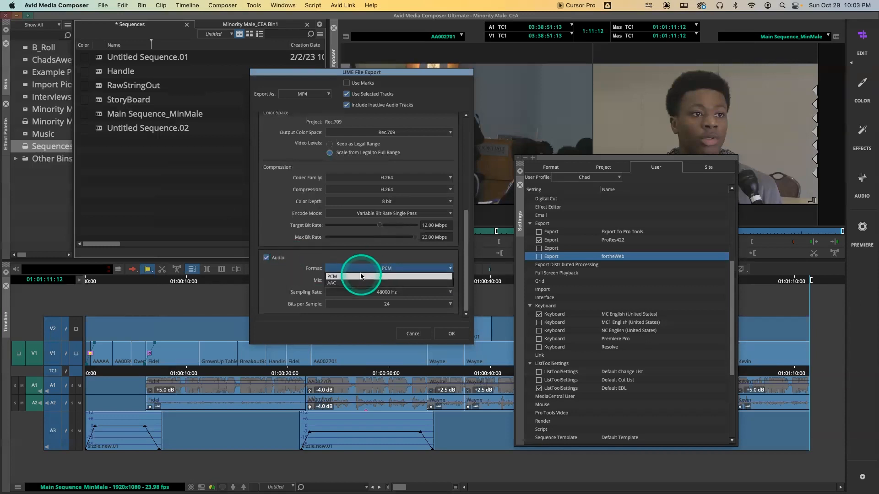
pyautogui.click(362, 282)
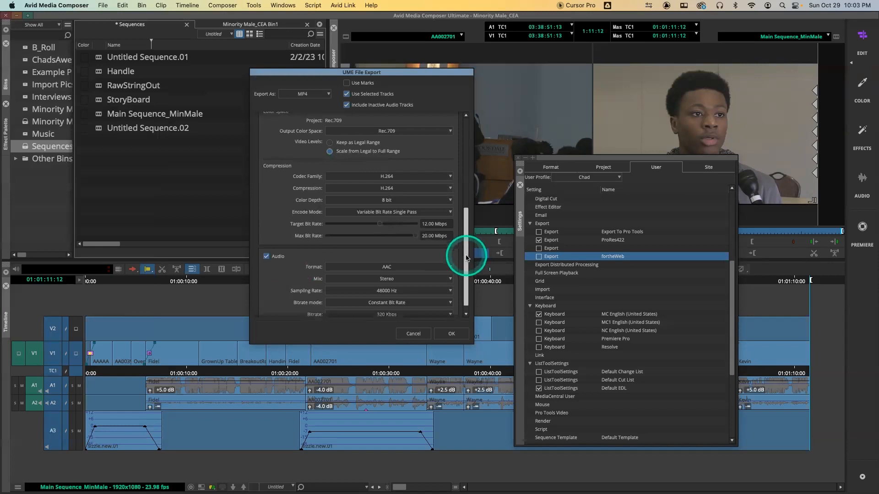
pyautogui.scroll(-1, 467, 257)
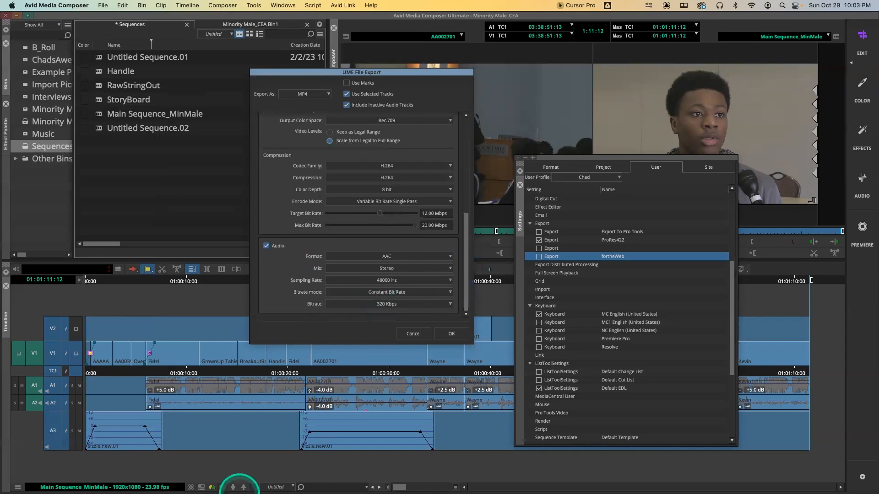
pyautogui.moveTo(227, 478)
pyautogui.click(171, 476)
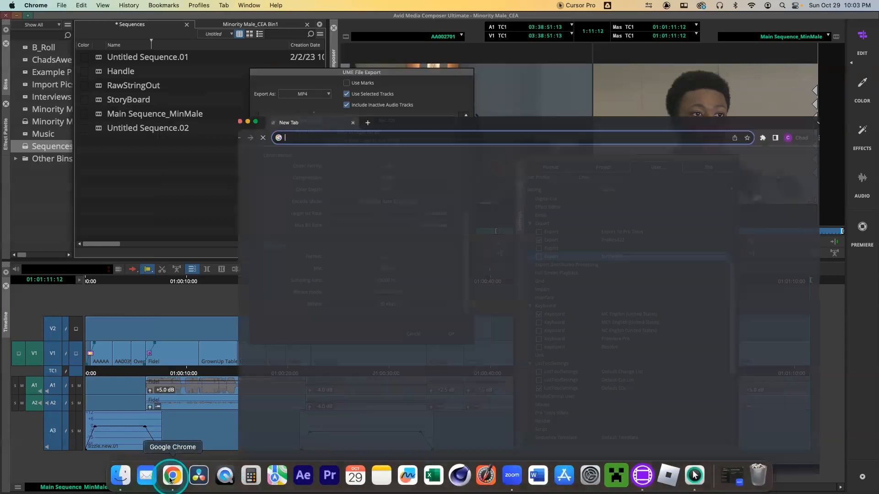
pyautogui.press('super+w')
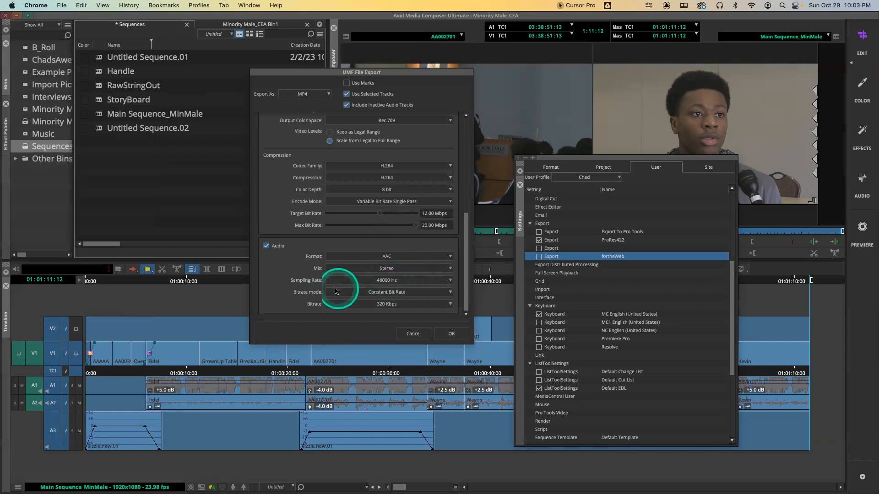
# Choose a 320 Kbps audio bitrate and save the fortheWeb export setting.
pyautogui.click(387, 304)
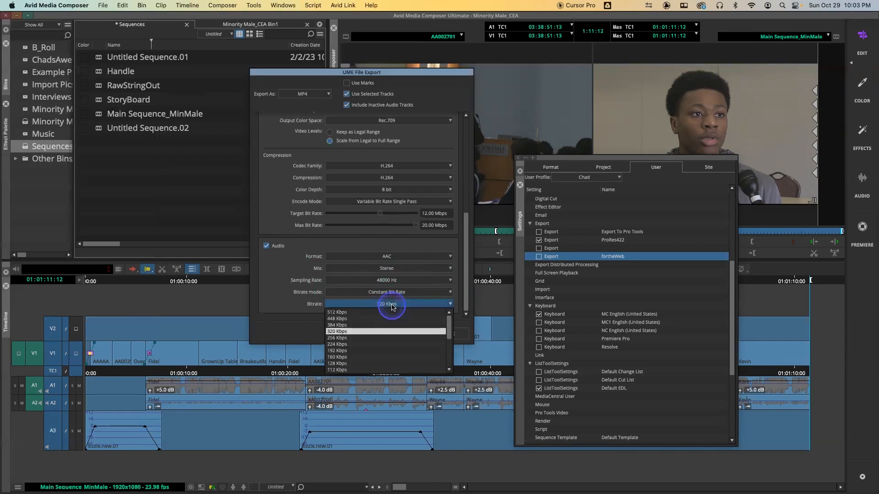
pyautogui.click(379, 335)
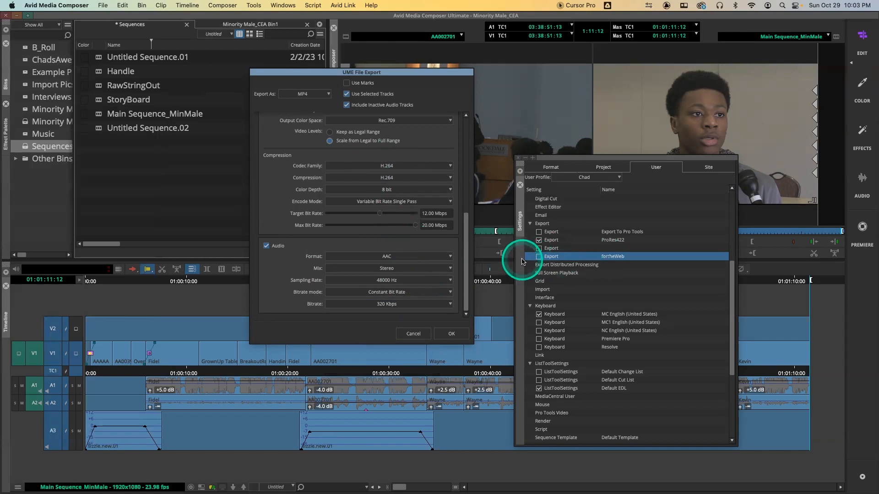
pyautogui.click(450, 335)
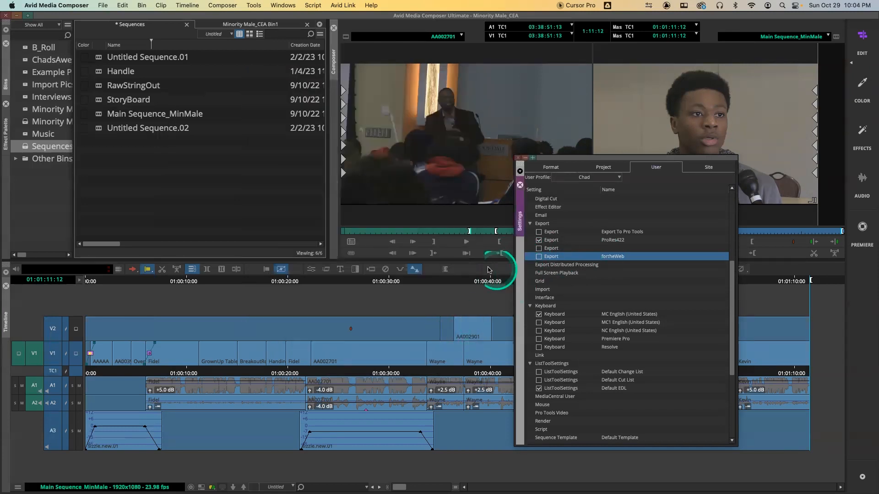
pyautogui.click(103, 5)
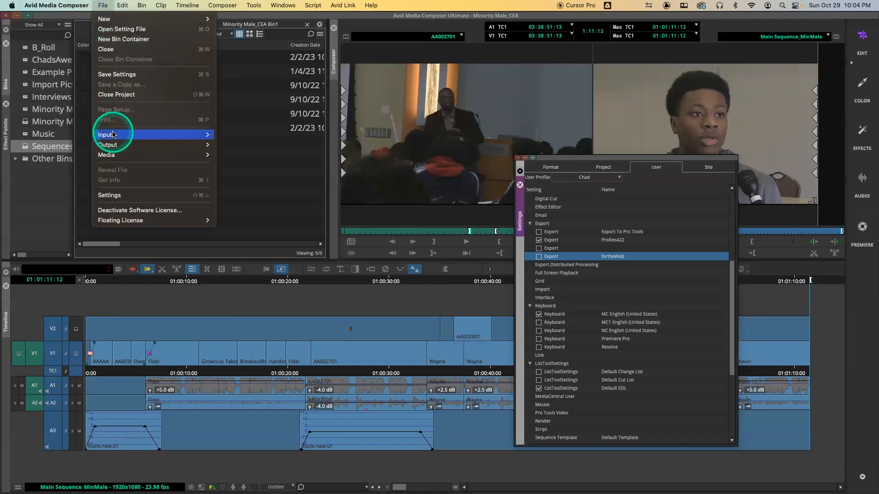
pyautogui.moveTo(127, 144)
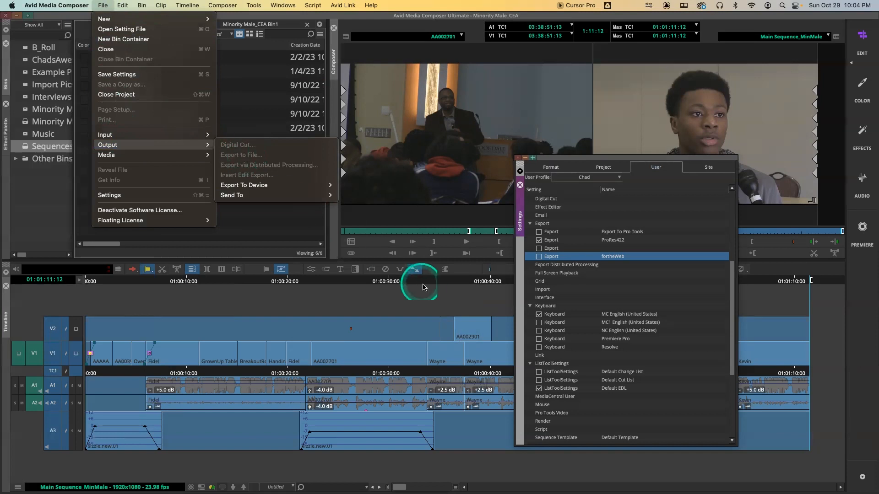
pyautogui.click(414, 304)
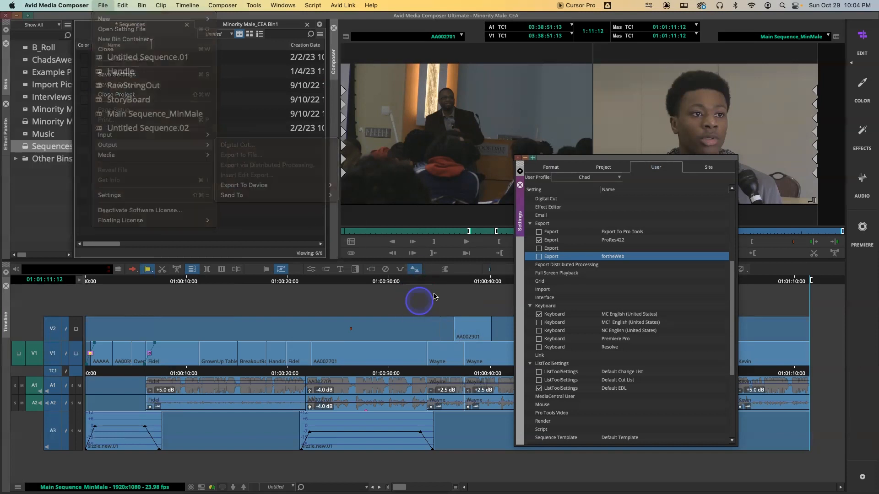
# Close the Settings window and start exporting the timeline's sequence to a file with the fortheWeb export setting.
pyautogui.click(520, 185)
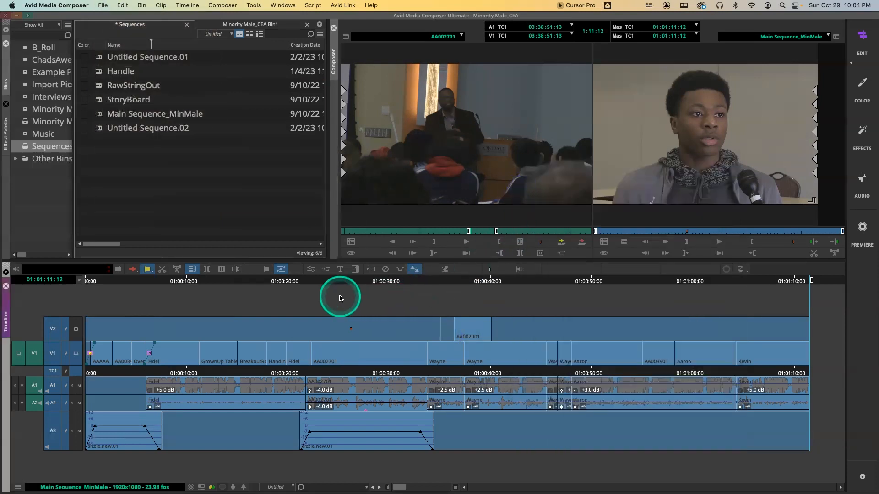
pyautogui.click(102, 5)
pyautogui.moveTo(122, 148)
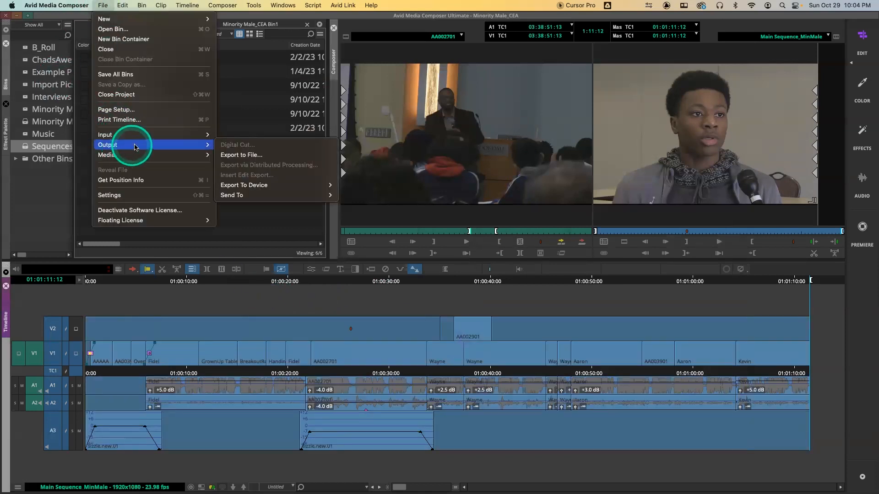
pyautogui.click(234, 154)
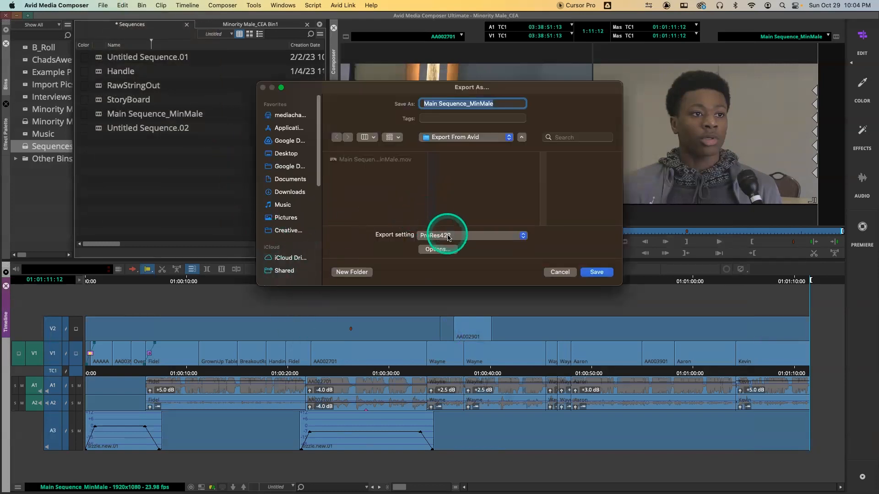
pyautogui.click(447, 235)
pyautogui.click(446, 257)
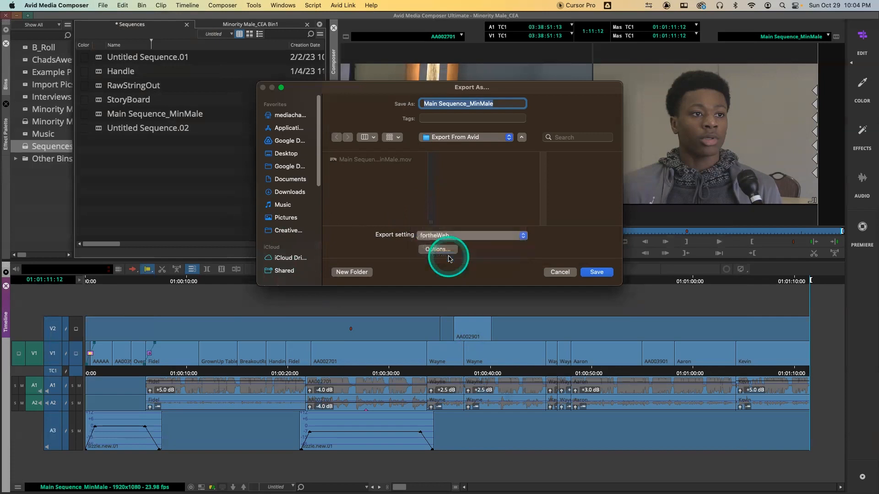
# Review the fortheWeb options without changing them, and export Main Sequence_MinMale into the Export From Avid folder.
pyautogui.click(425, 251)
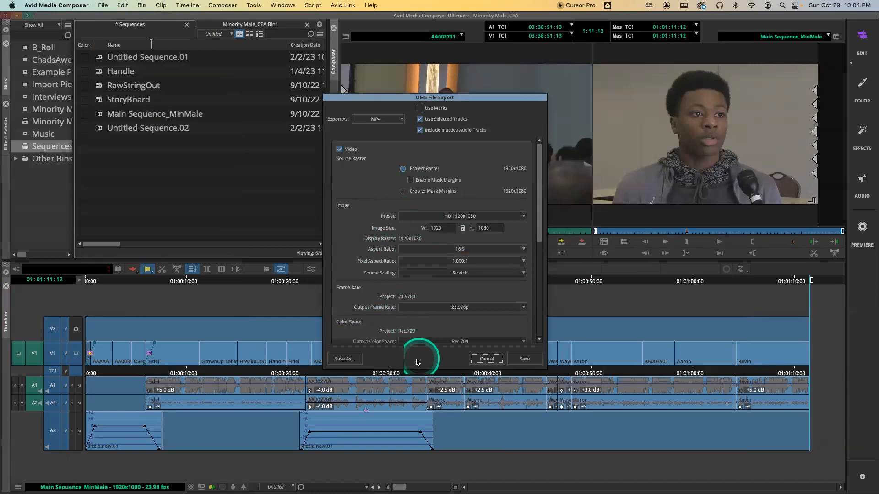
pyautogui.click(488, 360)
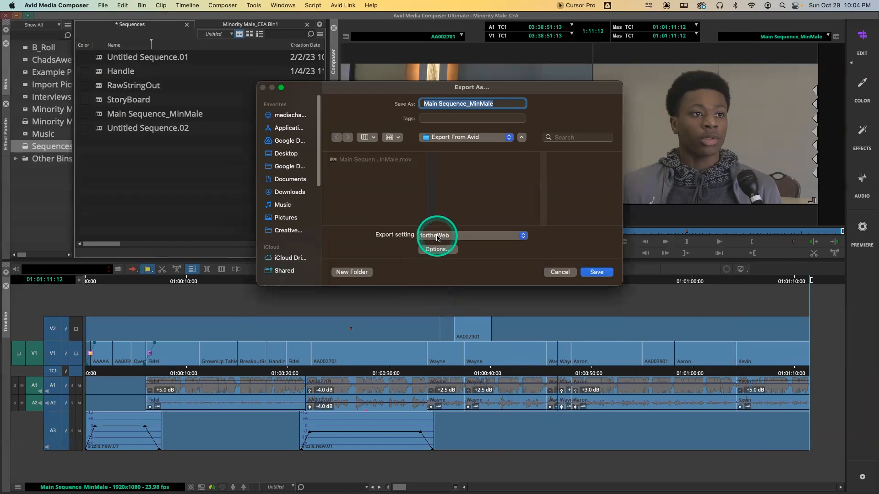
pyautogui.click(597, 273)
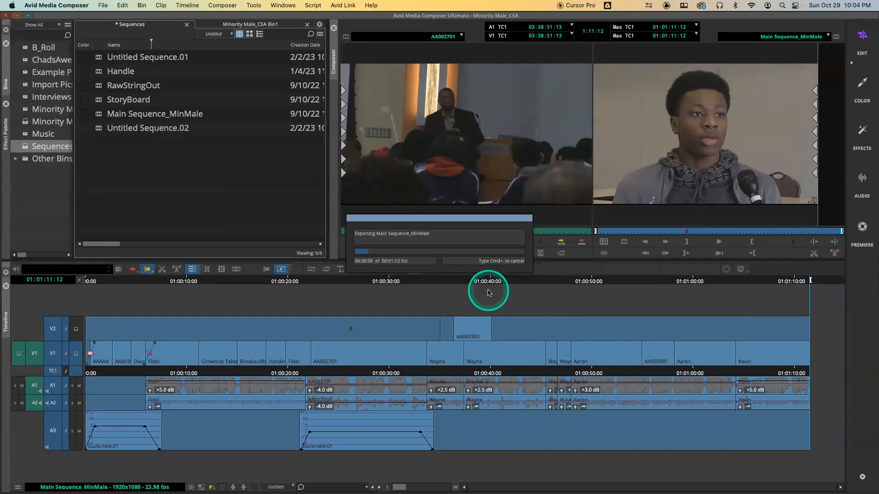
# Switch to Chrome and search Google for the codec article author's full name followed by "frame io codec".
pyautogui.moveTo(250, 483)
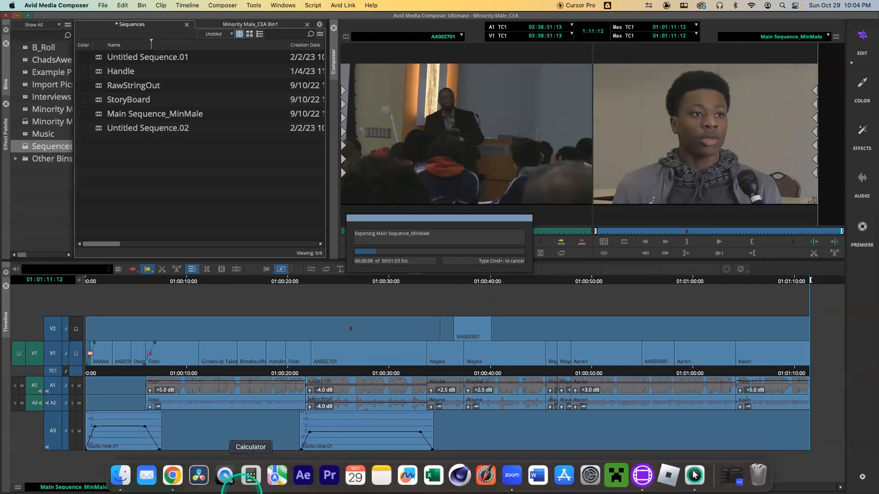
pyautogui.click(173, 484)
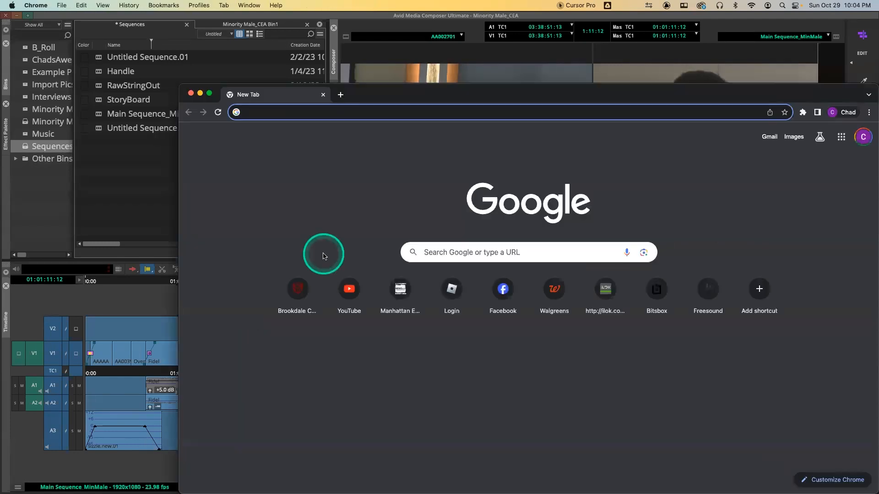
pyautogui.write('davi')
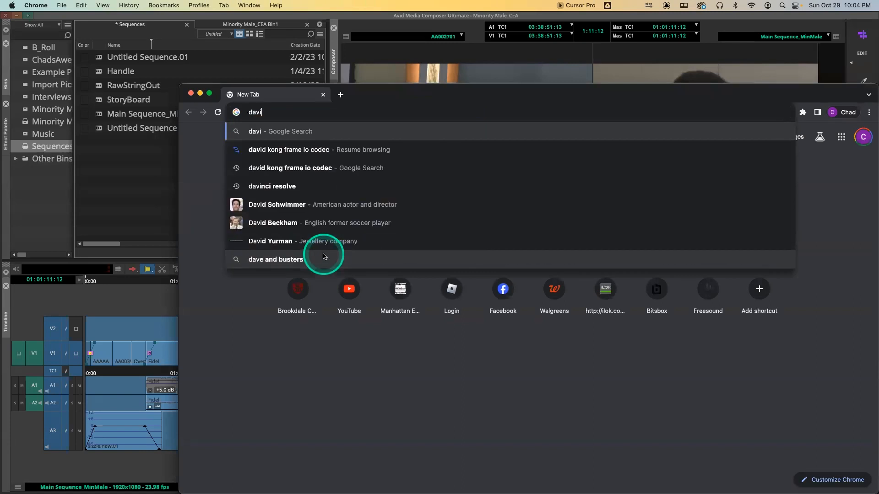
pyautogui.write('d kong')
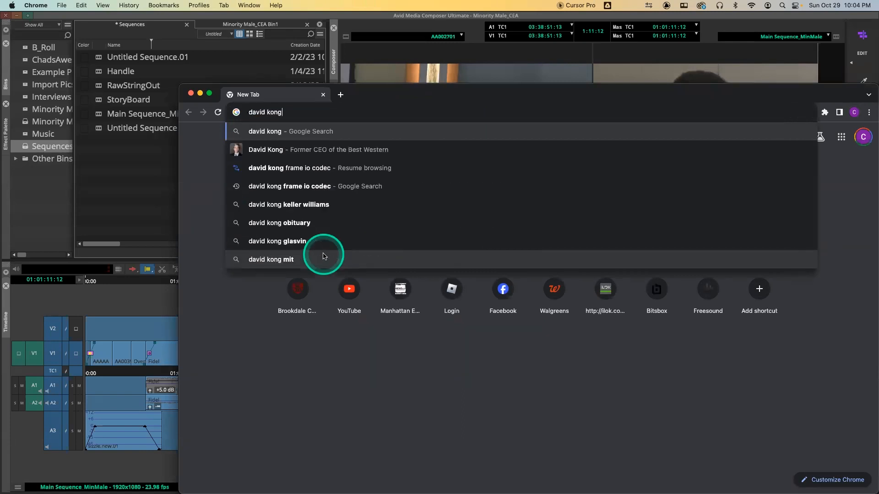
pyautogui.write(' frame io')
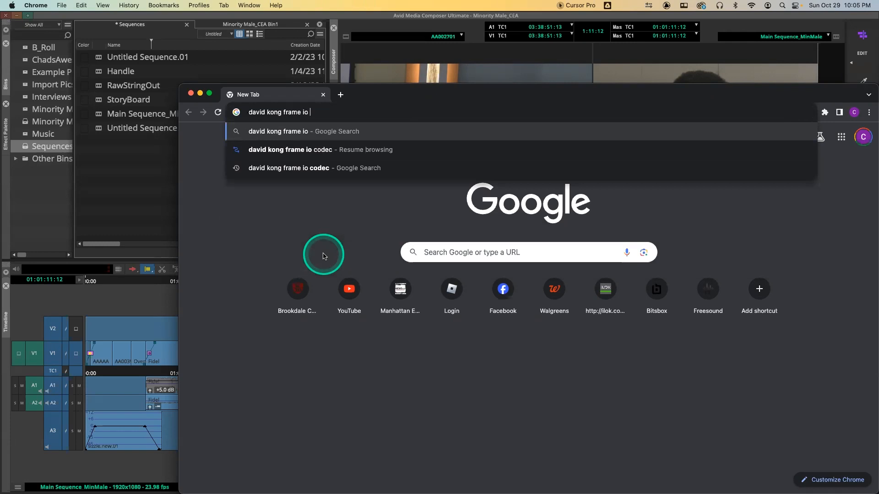
pyautogui.write(' codec')
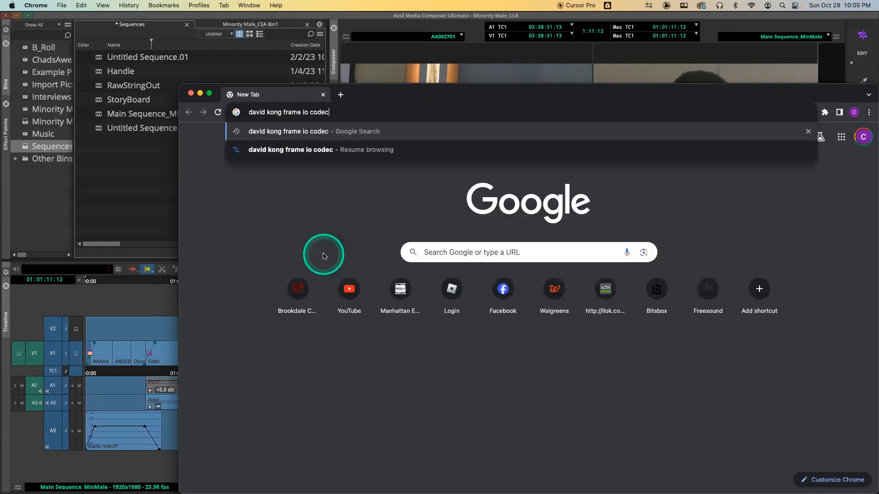
pyautogui.press('Return')
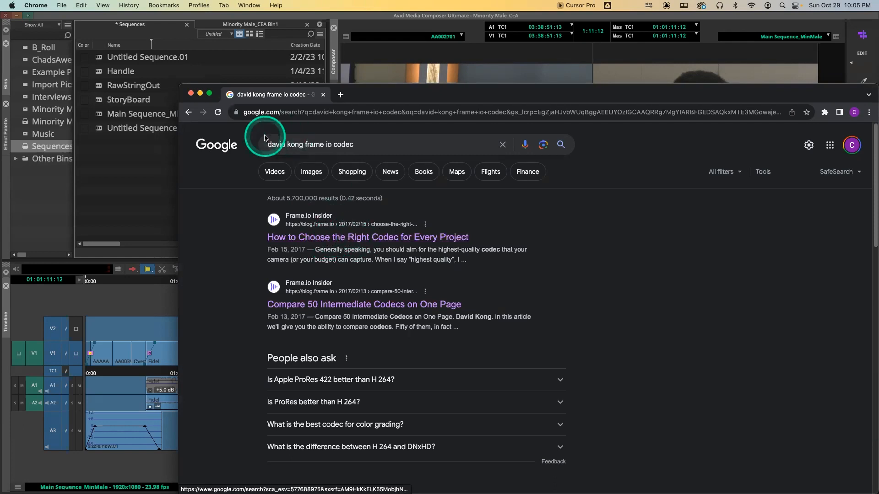
# Close the browser, switch to Finder and select the exported Main Sequence_MinMale.mp4 in the Desktop's Export From Avid folder.
pyautogui.click(190, 93)
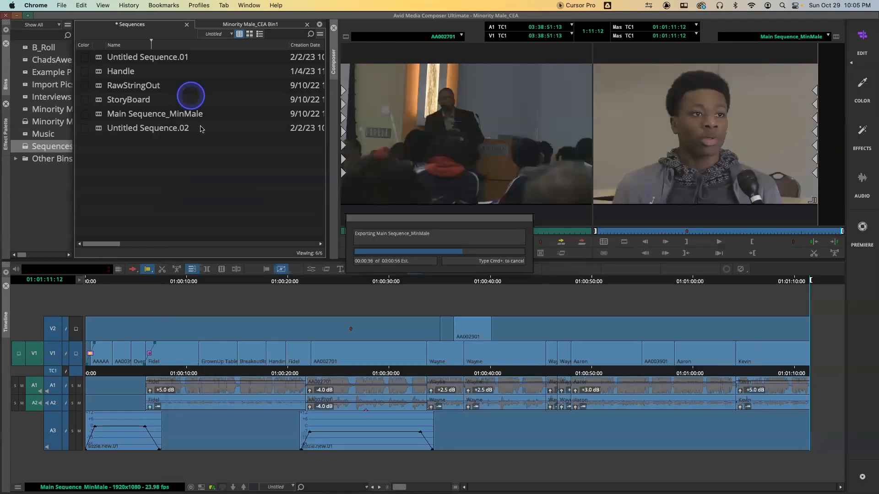
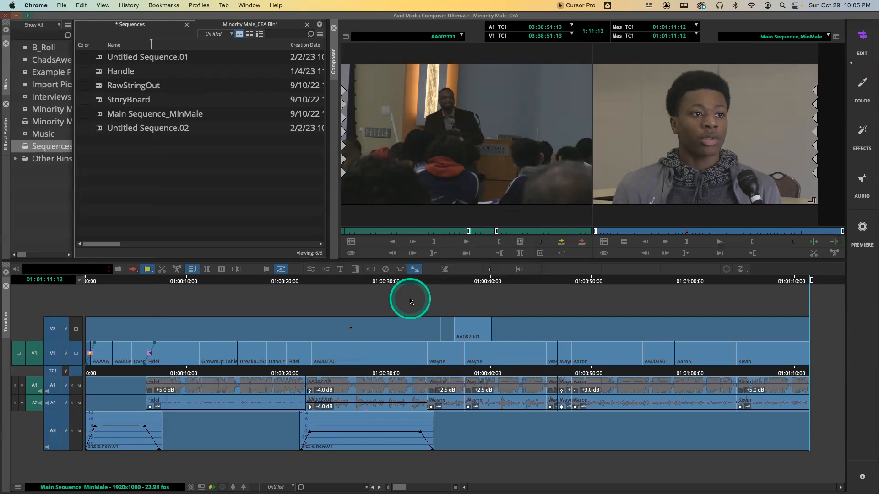
pyautogui.moveTo(78, 487)
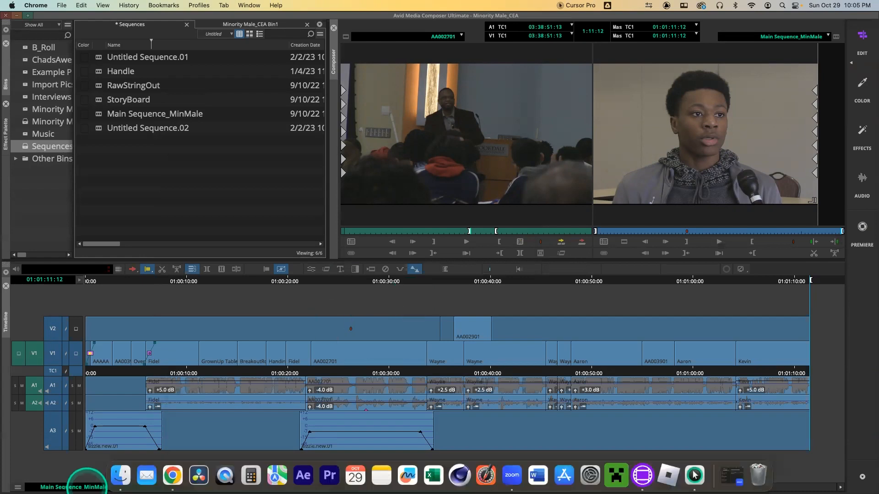
pyautogui.click(121, 478)
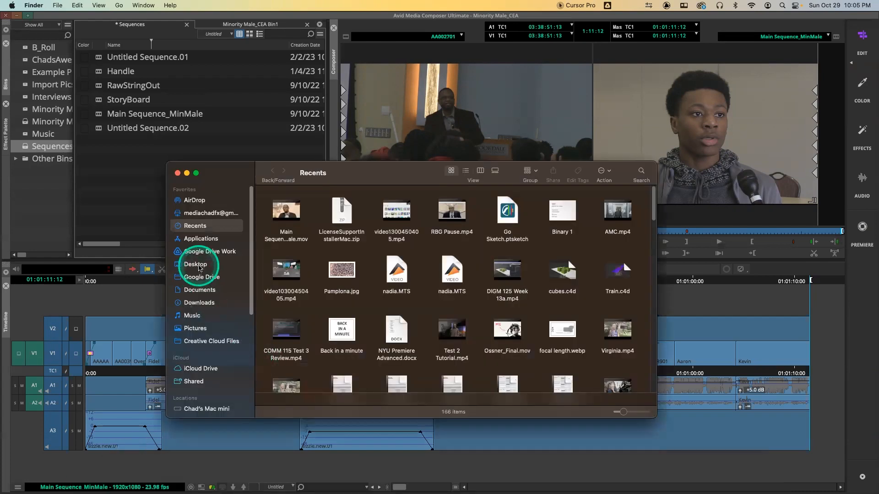
pyautogui.click(198, 265)
pyautogui.click(298, 330)
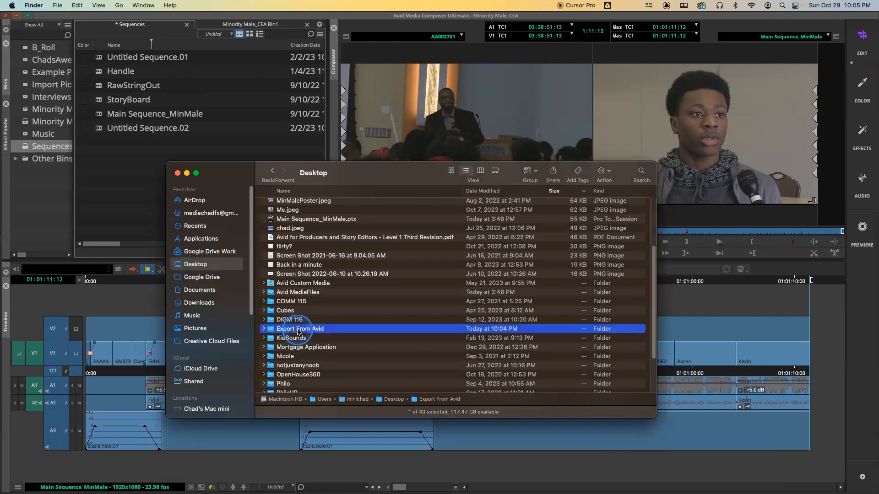
pyautogui.doubleClick(298, 330)
pyautogui.click(320, 215)
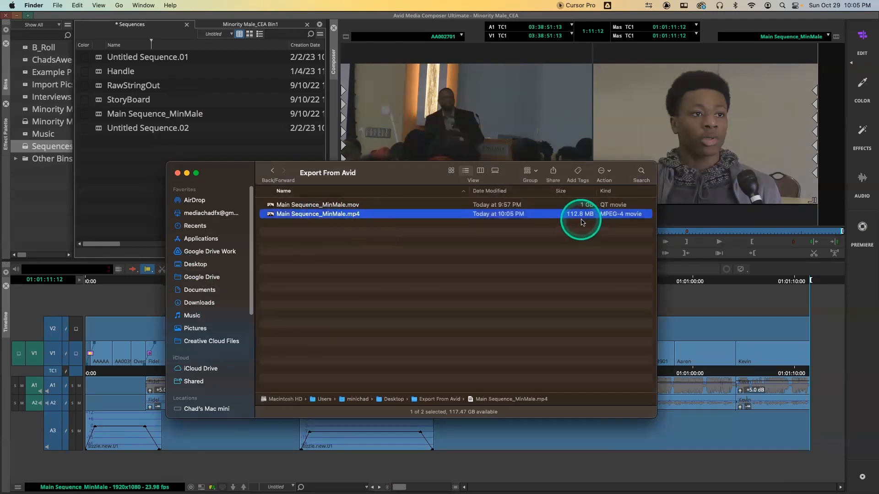
pyautogui.hotkey('alt', 'a')
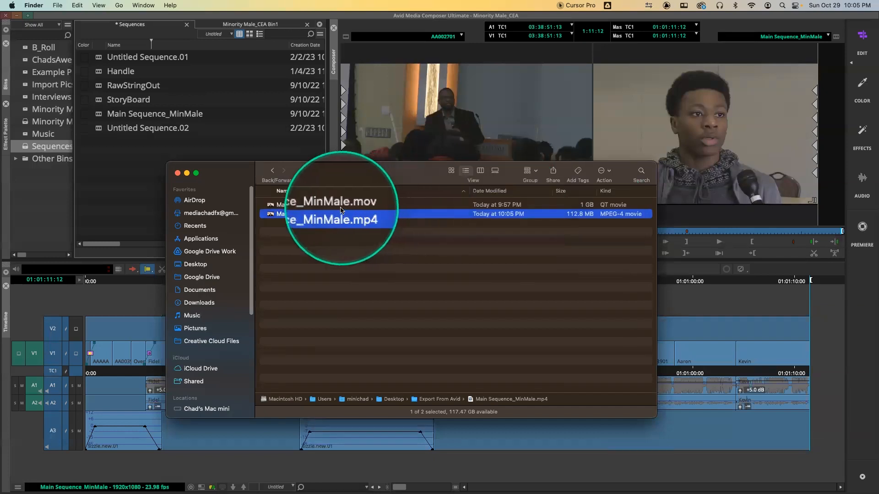
pyautogui.hotkey('alt', 'a')
# Open Main Sequence_MinMale.mp4 in QuickTime Player and scrub through the exported video to about 00:42.
pyautogui.doubleClick(264, 214)
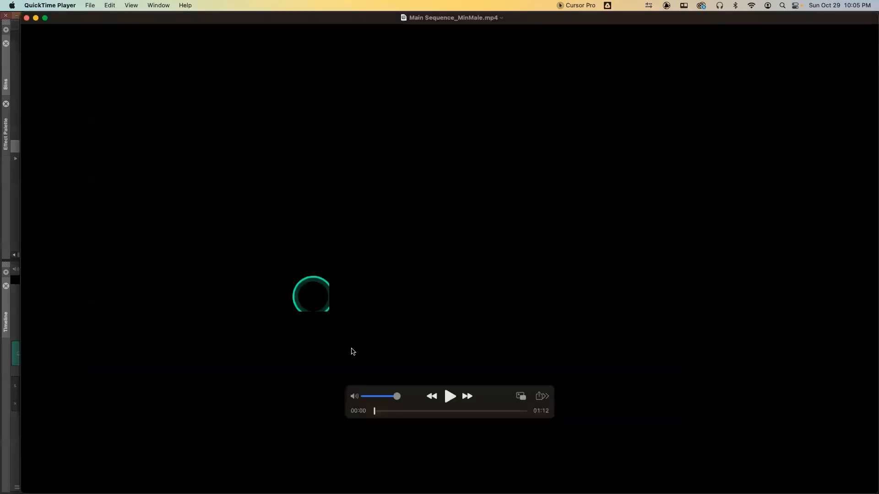
pyautogui.click(385, 412)
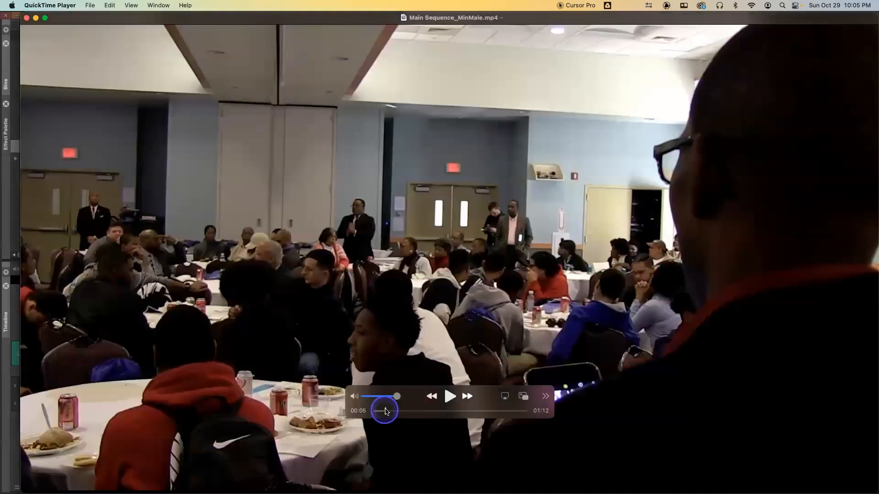
pyautogui.moveTo(391, 412); pyautogui.dragTo(467, 412)
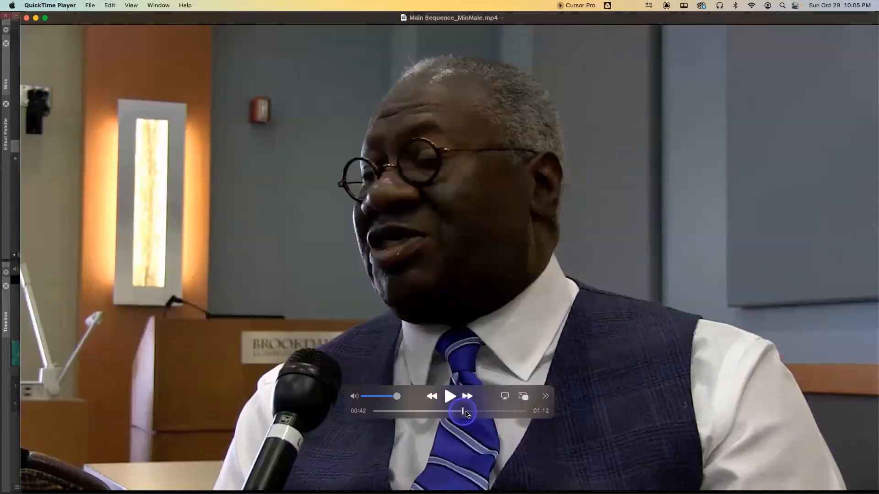
# Open Main Sequence_MinMale.mov, scrub to about 00:36, and arrange it beside the MP4 version to compare their picture quality.
pyautogui.moveTo(106, 17); pyautogui.dragTo(477, 123)
pyautogui.click(287, 203)
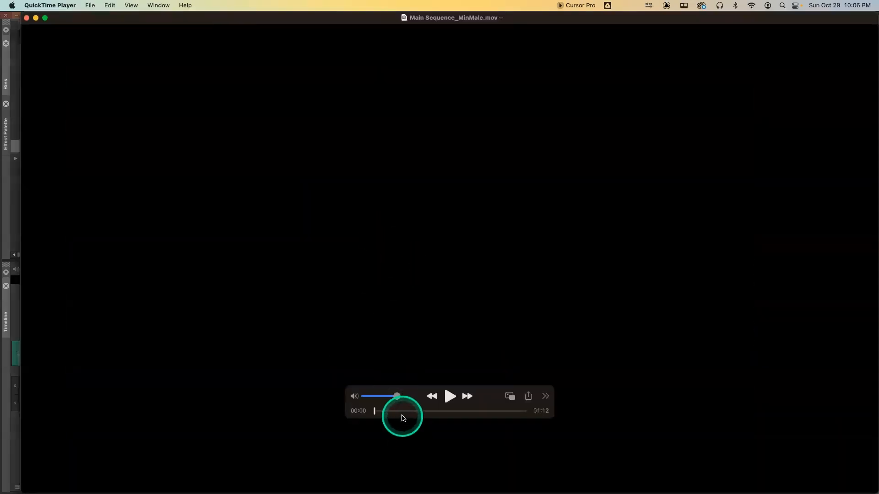
pyautogui.moveTo(402, 413); pyautogui.dragTo(451, 413)
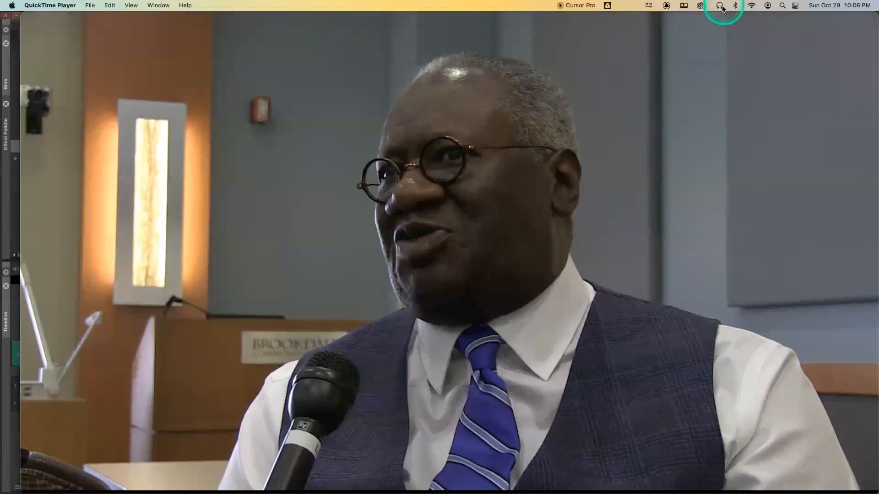
pyautogui.moveTo(720, 21); pyautogui.dragTo(406, 69)
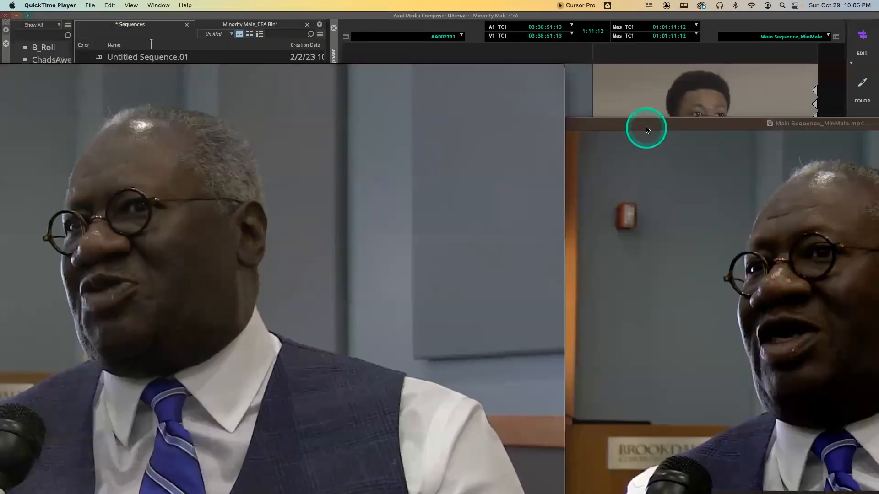
pyautogui.moveTo(647, 128); pyautogui.dragTo(555, 49)
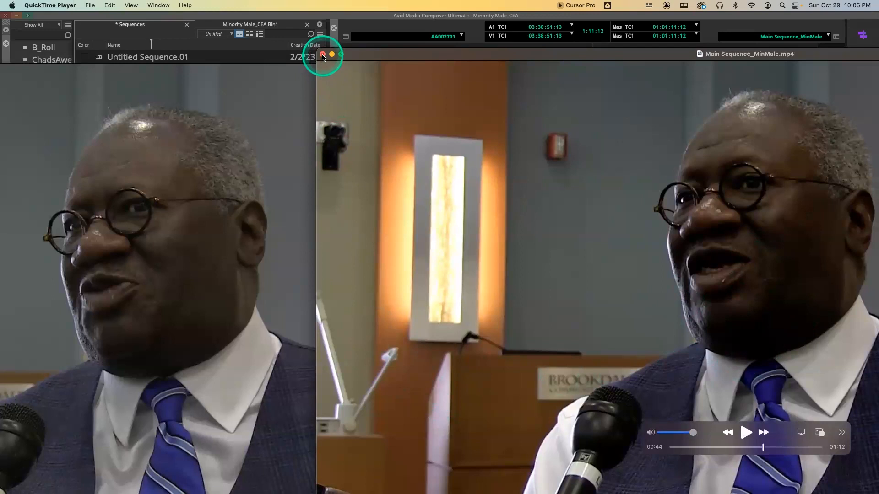
# Close both exported videos and minimize the Export From Avid folder window.
pyautogui.click(323, 55)
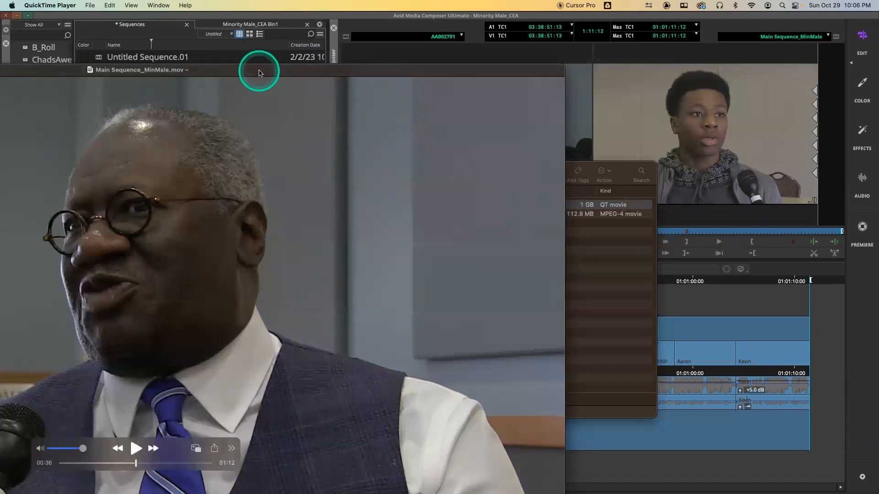
pyautogui.doubleClick(259, 73)
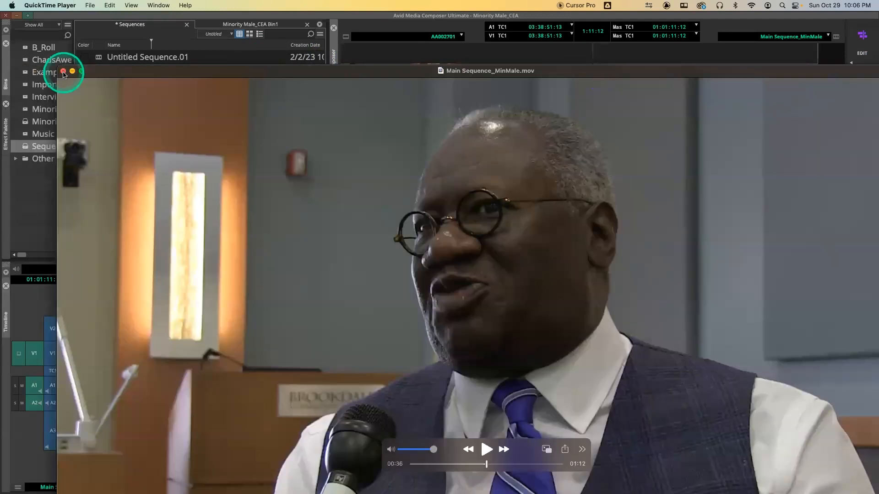
pyautogui.click(63, 72)
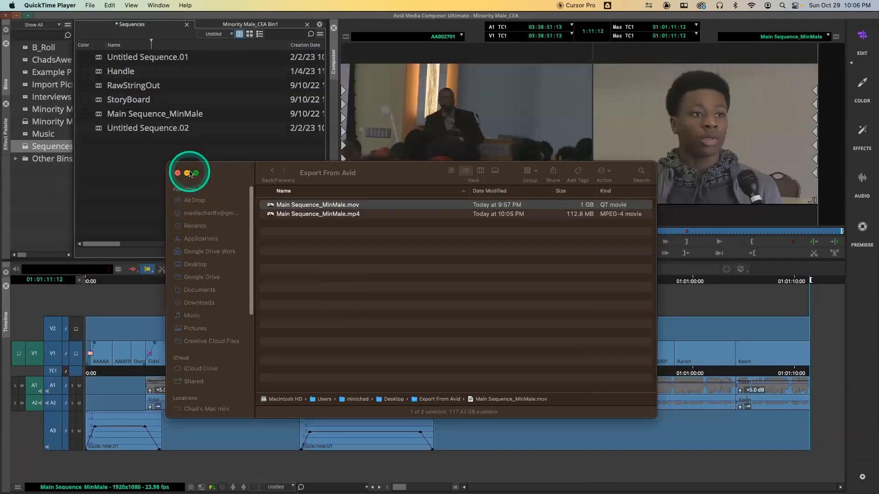
pyautogui.click(188, 173)
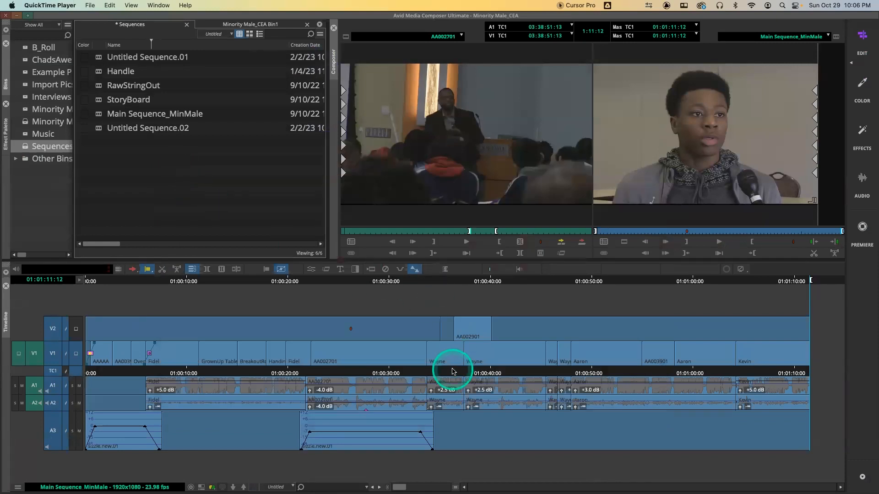
# Switch to Media Composer, check the sequence picture near 01:00:40:02, and return to the sequence start at 01:00:00:00.
pyautogui.click(476, 372)
pyautogui.moveTo(477, 372)
pyautogui.mouseDown()
pyautogui.moveTo(402, 374)
pyautogui.moveTo(489, 372)
pyautogui.mouseUp()
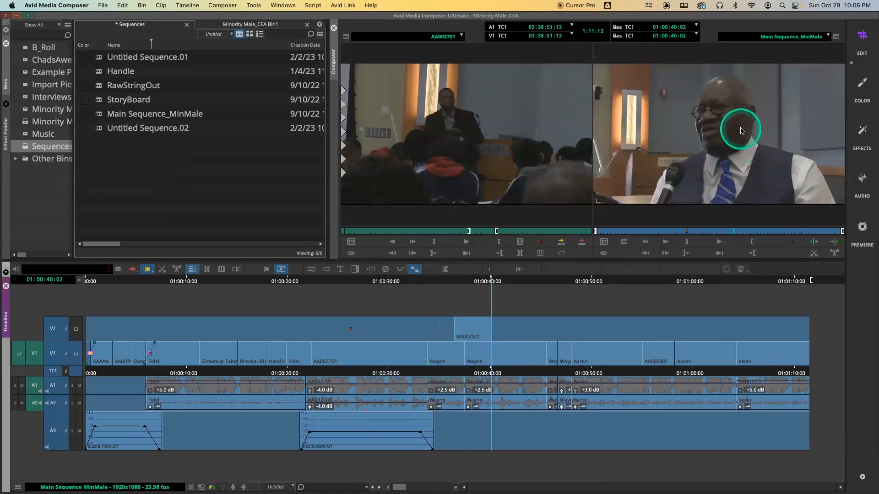
pyautogui.moveTo(454, 372); pyautogui.dragTo(126, 362)
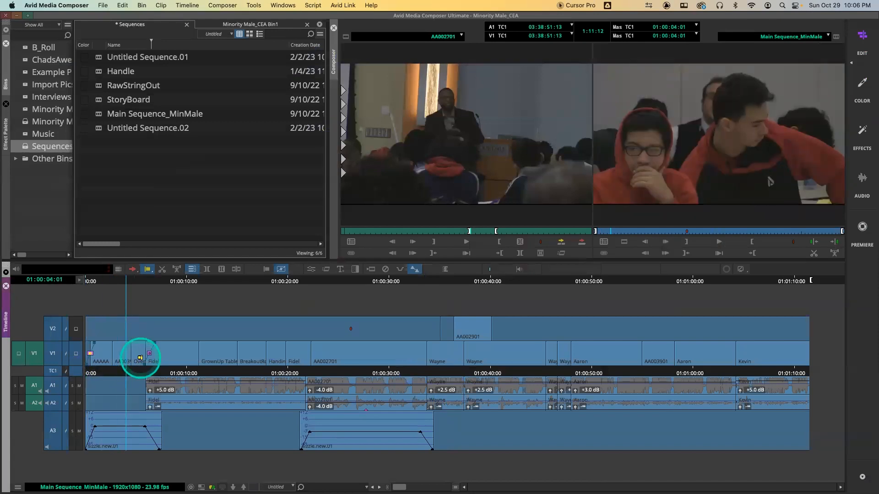
pyautogui.moveTo(108, 365); pyautogui.dragTo(84, 359)
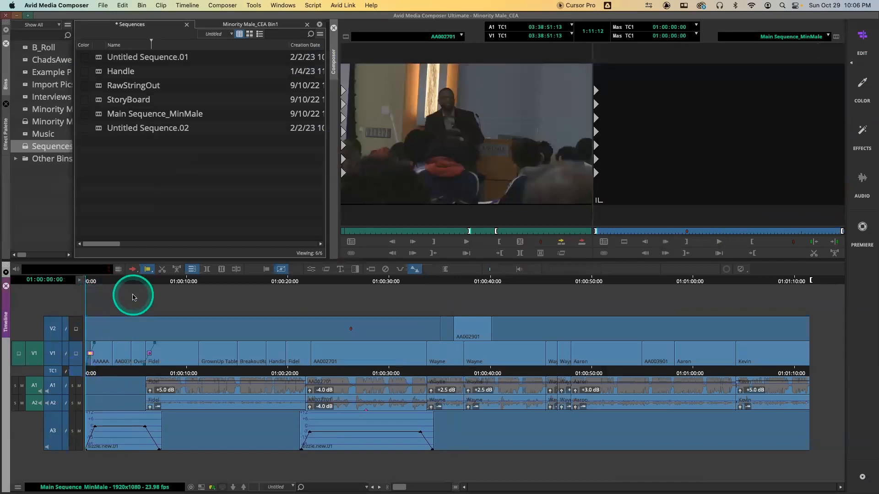
pyautogui.moveTo(106, 365); pyautogui.dragTo(75, 367)
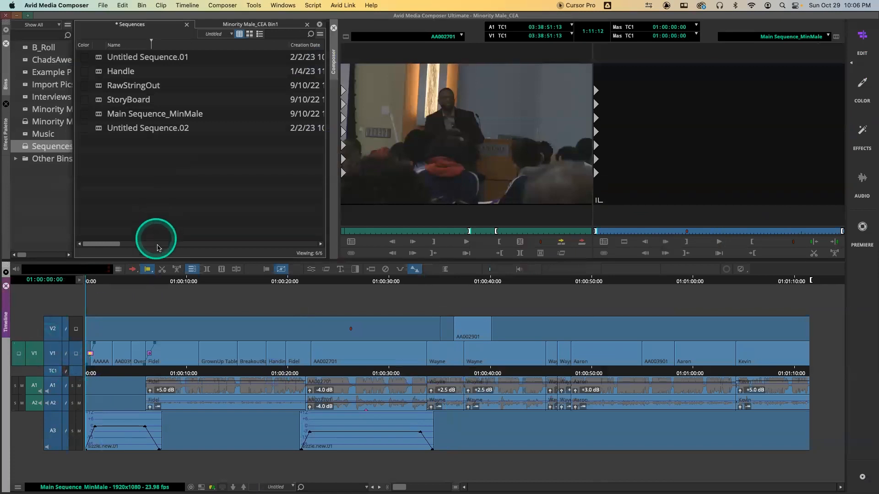
pyautogui.click(447, 131)
pyautogui.rightClick(445, 129)
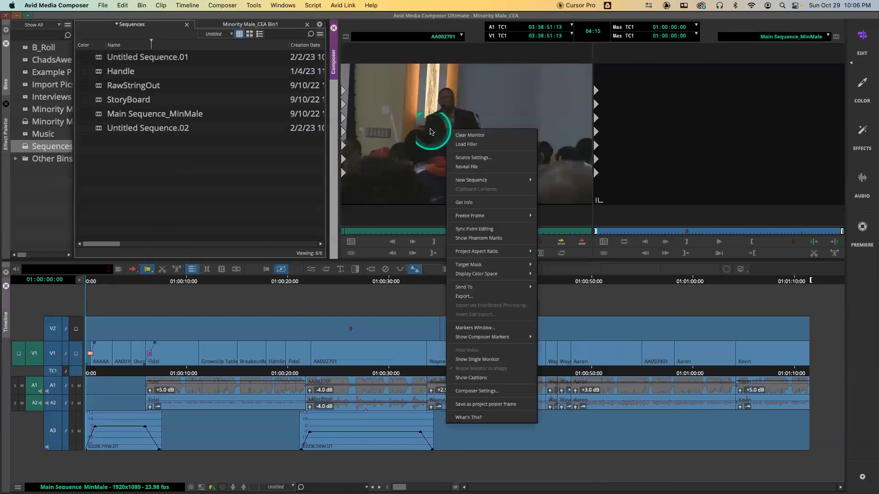
pyautogui.click(421, 124)
pyautogui.rightClick(421, 124)
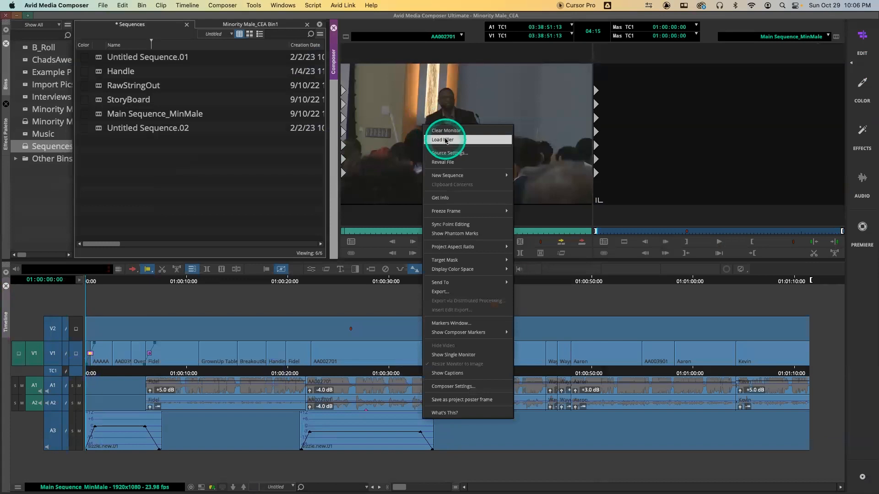
# Add filler at the start of Main Sequence_MinMale and place the position indicator inside it at 00:59:43:01.
pyautogui.click(217, 362)
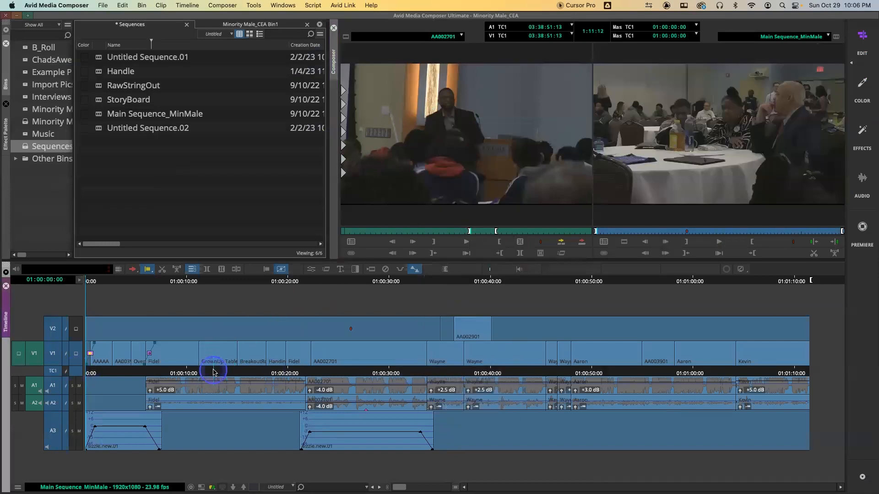
pyautogui.rightClick(115, 302)
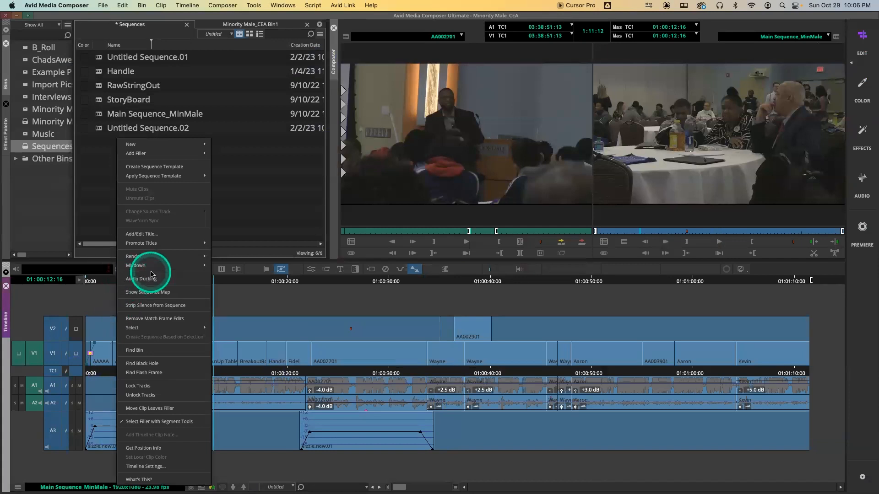
pyautogui.moveTo(165, 257)
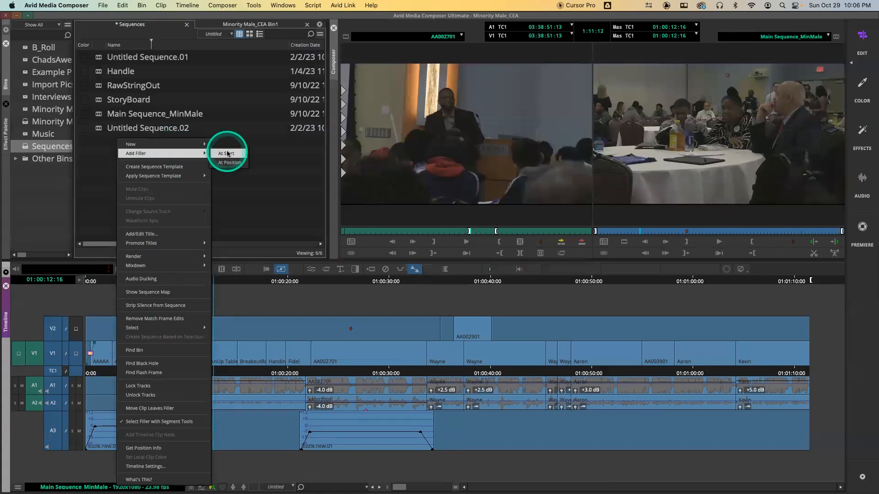
pyautogui.click(228, 154)
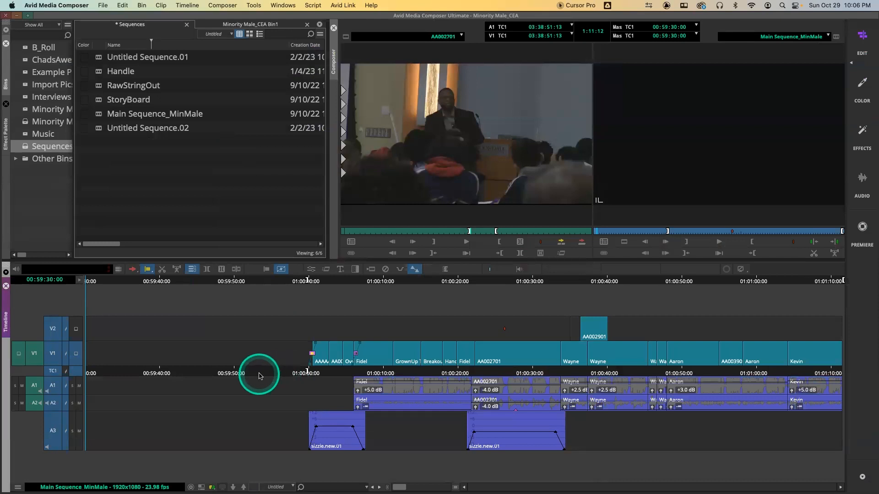
pyautogui.moveTo(259, 373); pyautogui.dragTo(182, 371)
# Undo the filler added at the start of the sequence.
pyautogui.press('super+a')
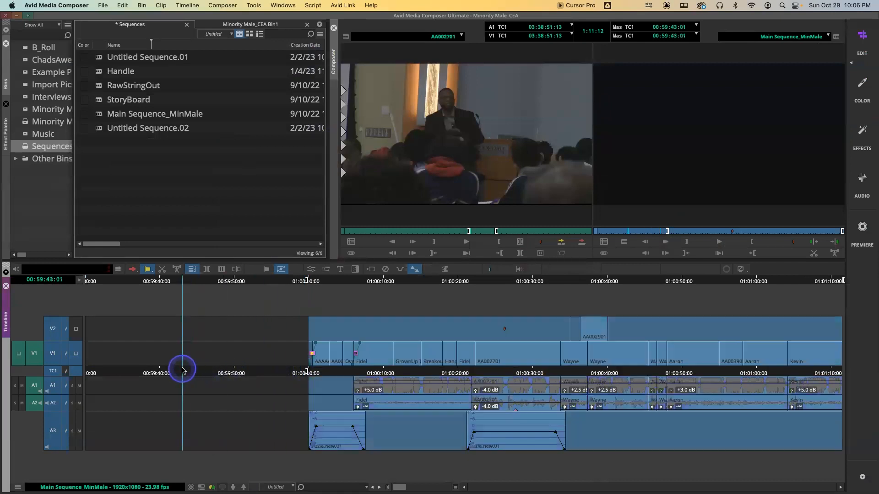
pyautogui.press('super+c')
pyautogui.press('super+z')
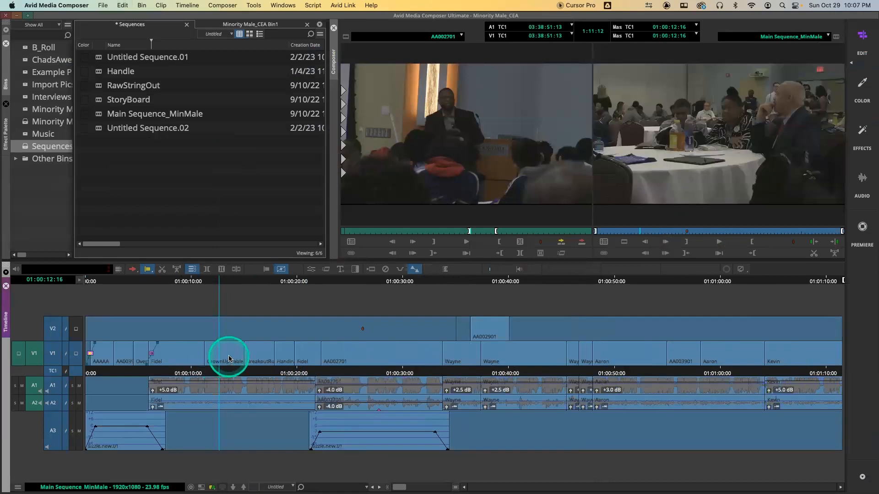
# Set the Start Filler Duration to 00:00:10:00 in the user's Timeline settings and save the change.
pyautogui.press('super+equal')
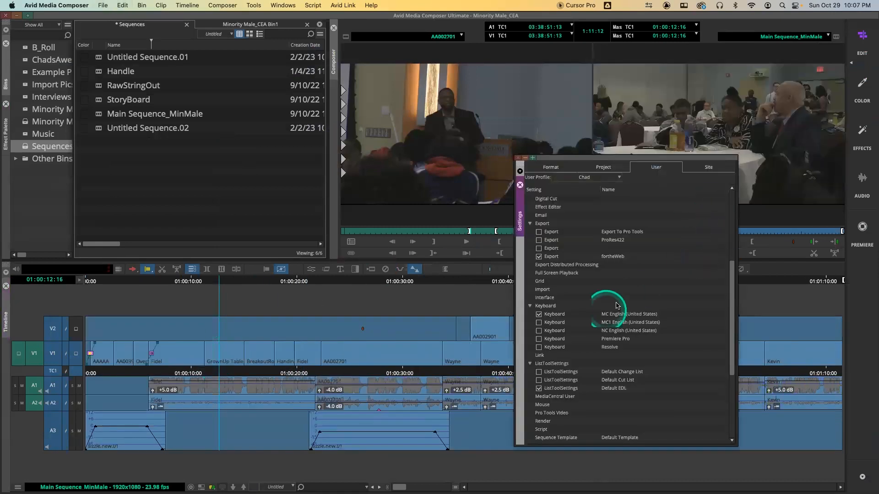
pyautogui.scroll(-5, 581, 364)
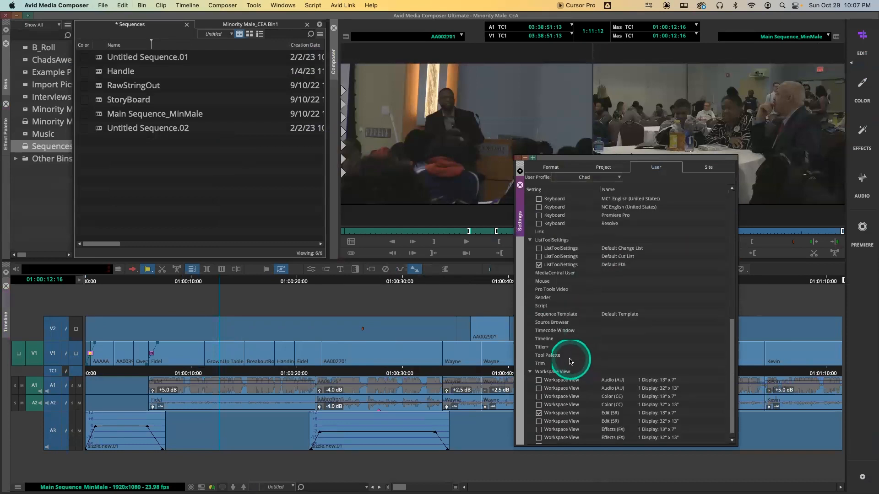
pyautogui.doubleClick(549, 339)
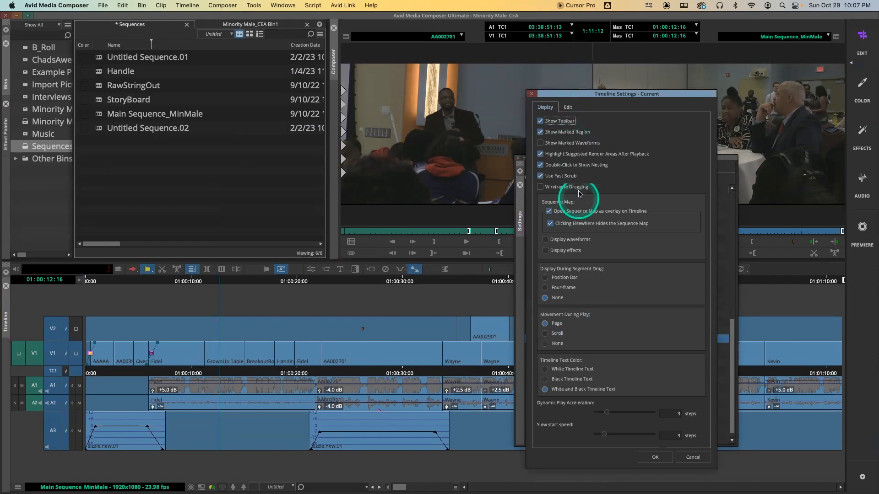
pyautogui.click(569, 108)
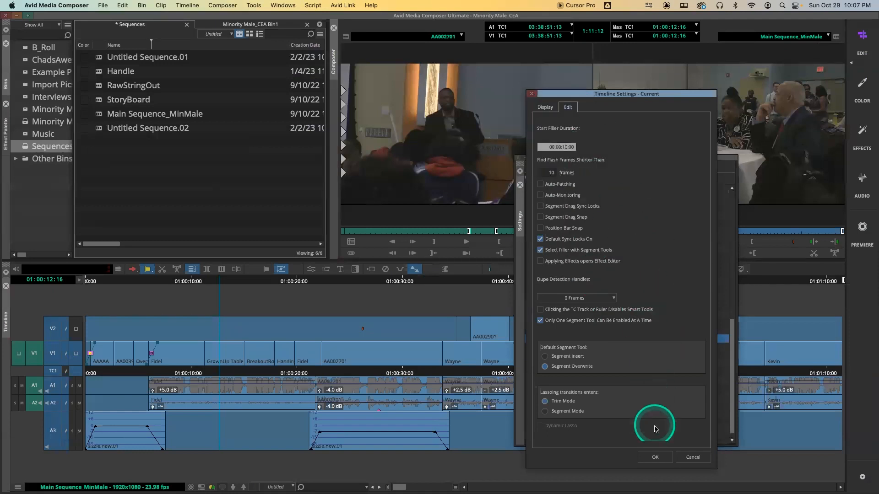
pyautogui.click(657, 458)
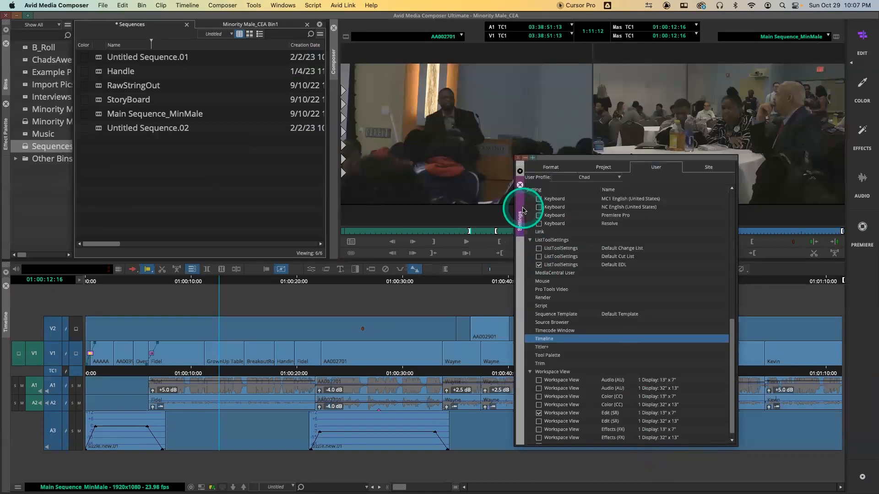
# Close the settings, add filler at the start of Main Sequence_MinMale, and park the position indicator at 00:59:50:00.
pyautogui.click(520, 185)
pyautogui.click(122, 375)
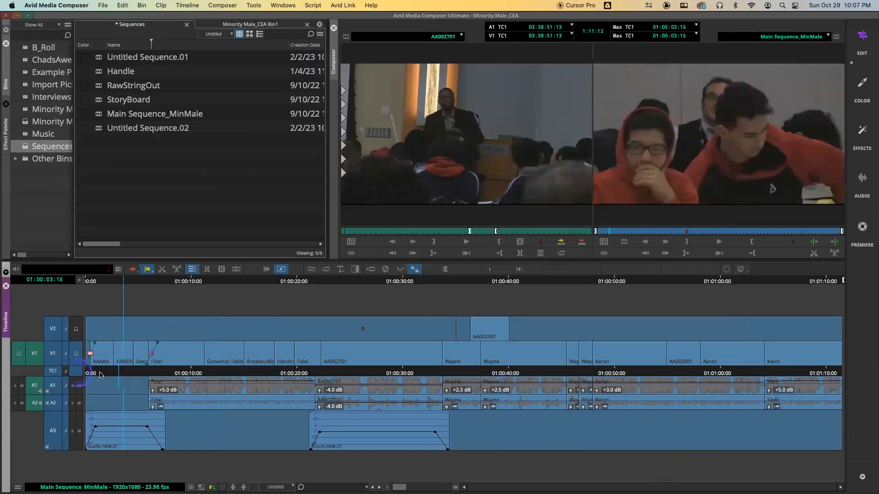
pyautogui.press('Home')
pyautogui.rightClick(95, 307)
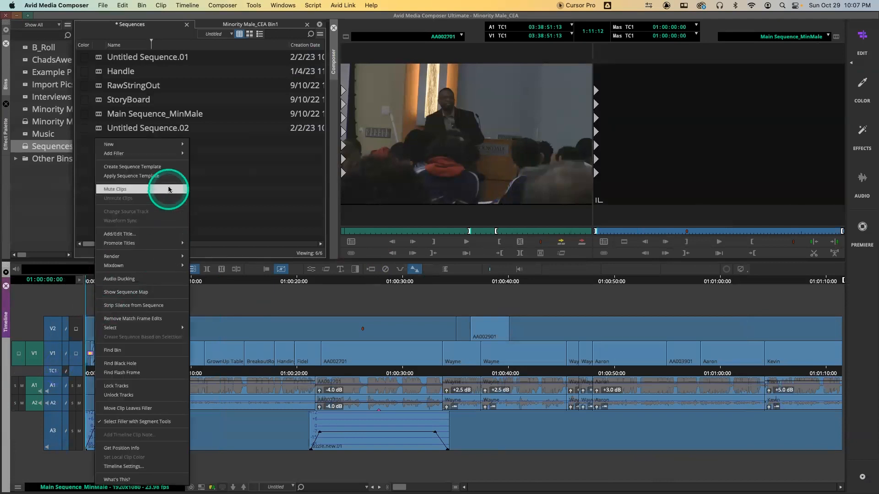
pyautogui.moveTo(157, 153)
pyautogui.click(205, 153)
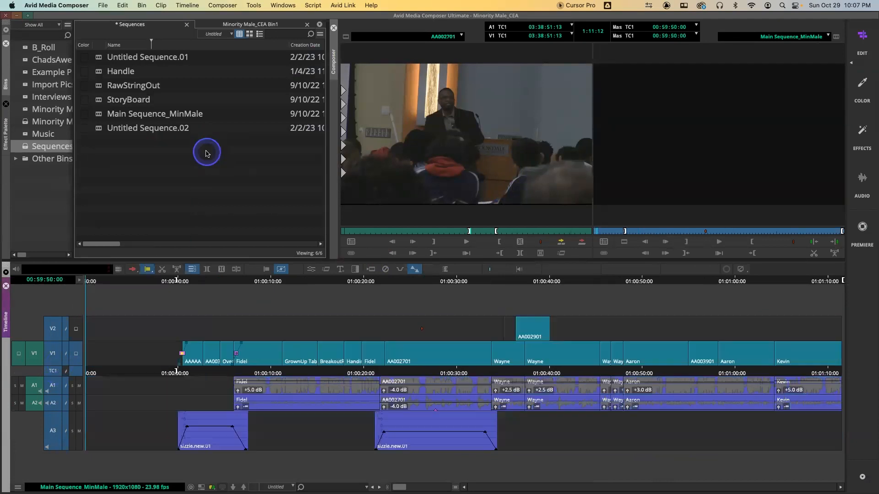
pyautogui.moveTo(189, 374); pyautogui.dragTo(86, 368)
pyautogui.press('y')
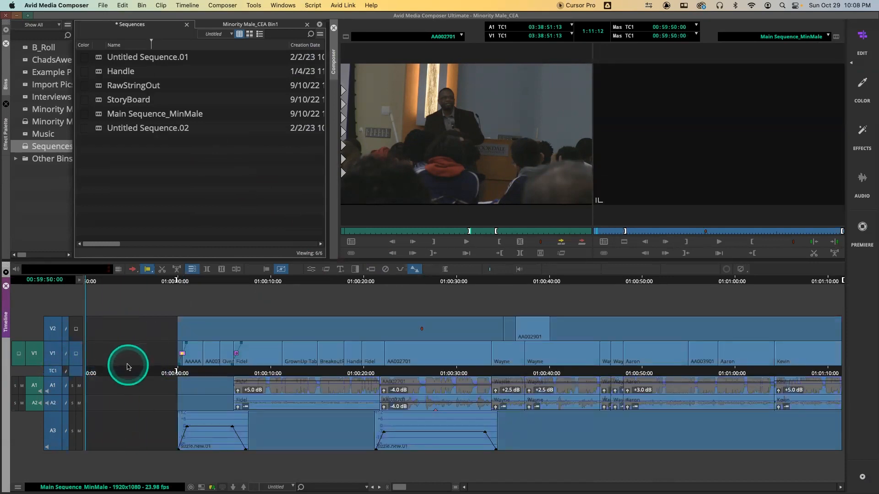
pyautogui.moveTo(127, 371)
pyautogui.mouseDown()
pyautogui.moveTo(81, 373)
pyautogui.moveTo(186, 372)
pyautogui.moveTo(141, 371)
pyautogui.mouseUp()
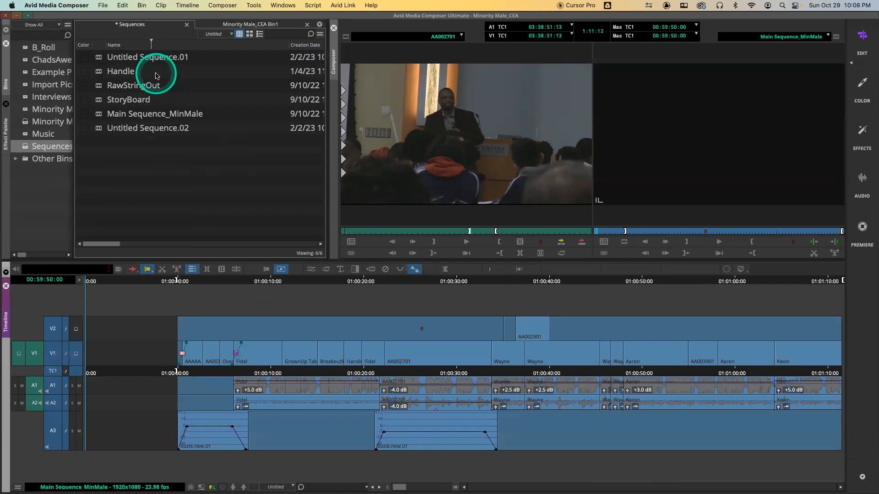
# Open the Source Browser and enlarge its window so more of the file listing fits.
pyautogui.click(103, 5)
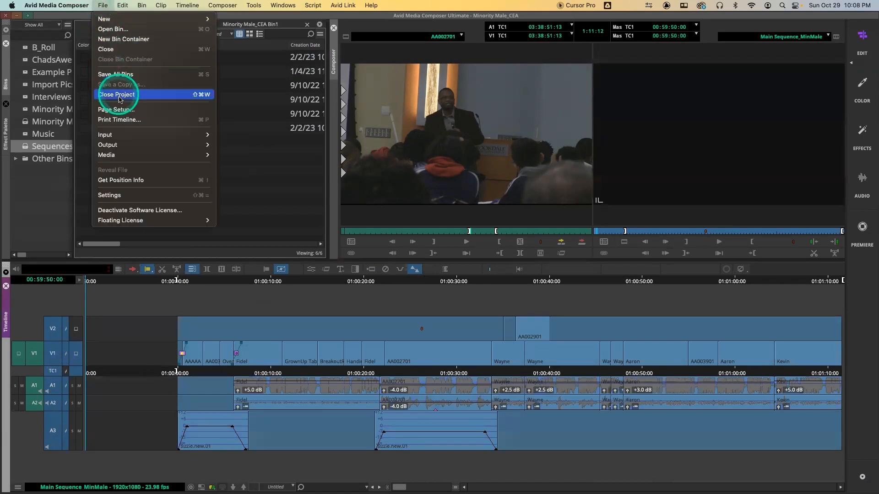
pyautogui.moveTo(147, 134)
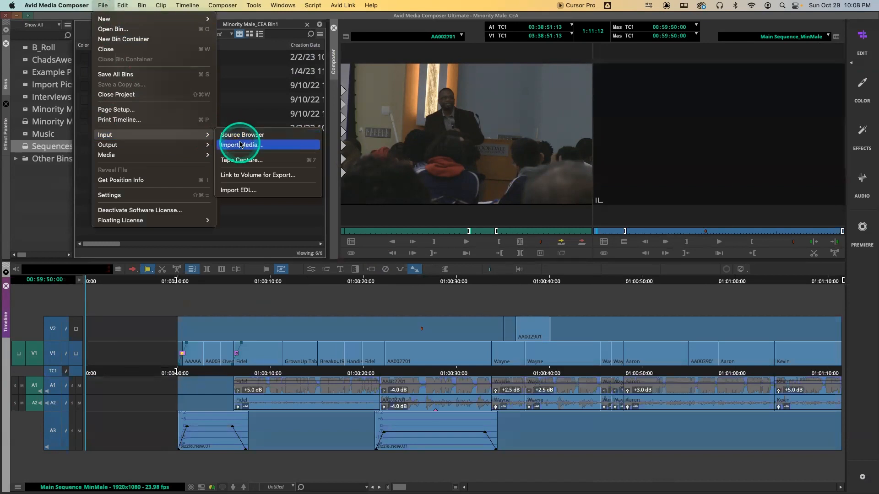
pyautogui.click(256, 135)
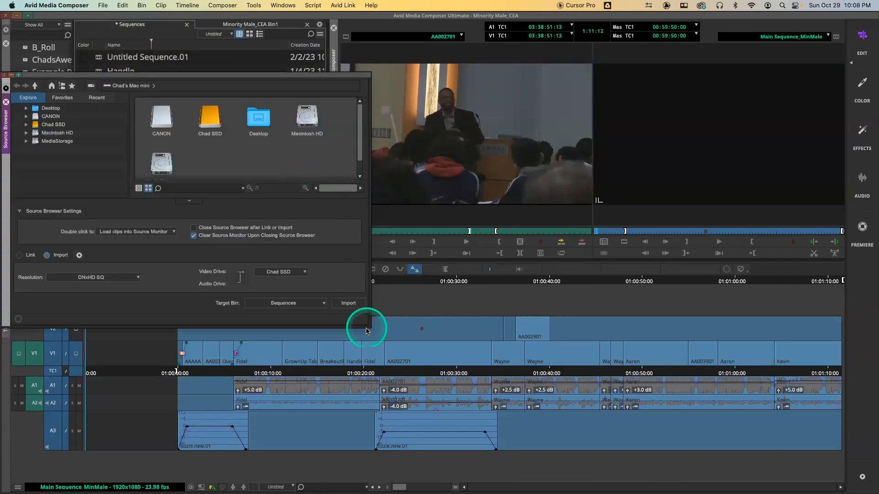
pyautogui.moveTo(367, 327); pyautogui.dragTo(418, 378)
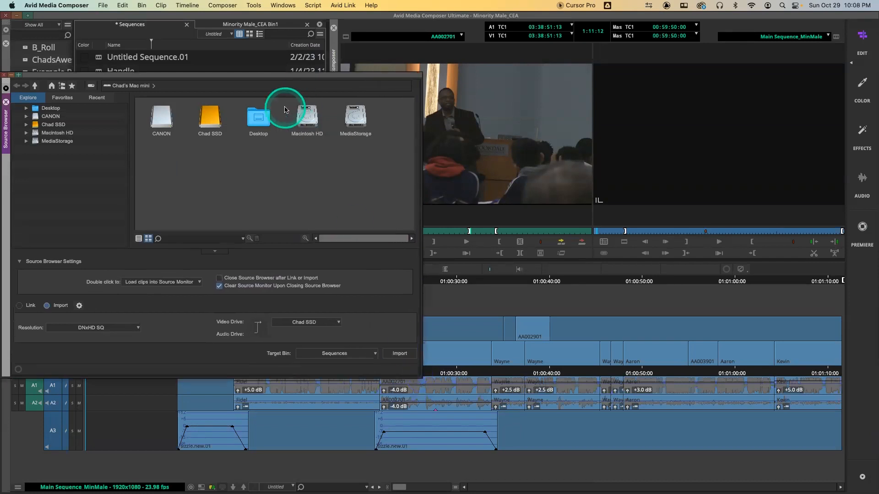
# Browse Macintosh HD to the HD_1080 folder inside Applications, Avid Media Composer, SupportingFiles, Test_Patterns.
pyautogui.doubleClick(307, 117)
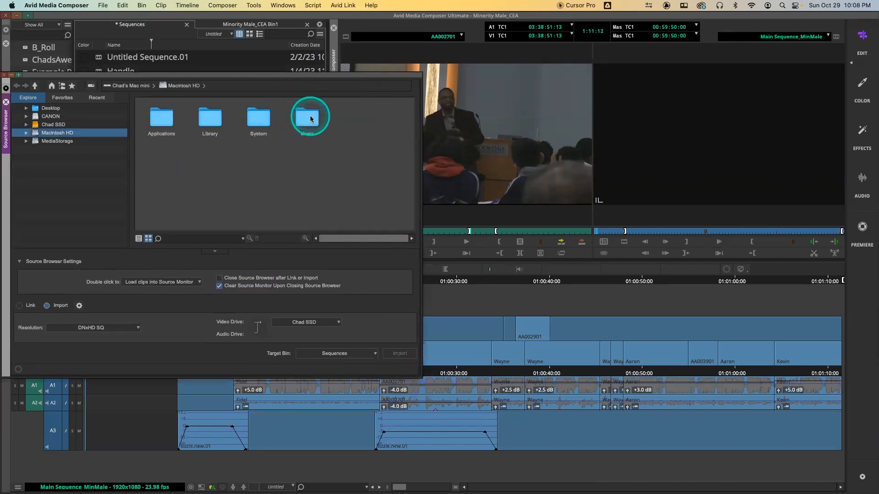
pyautogui.doubleClick(161, 117)
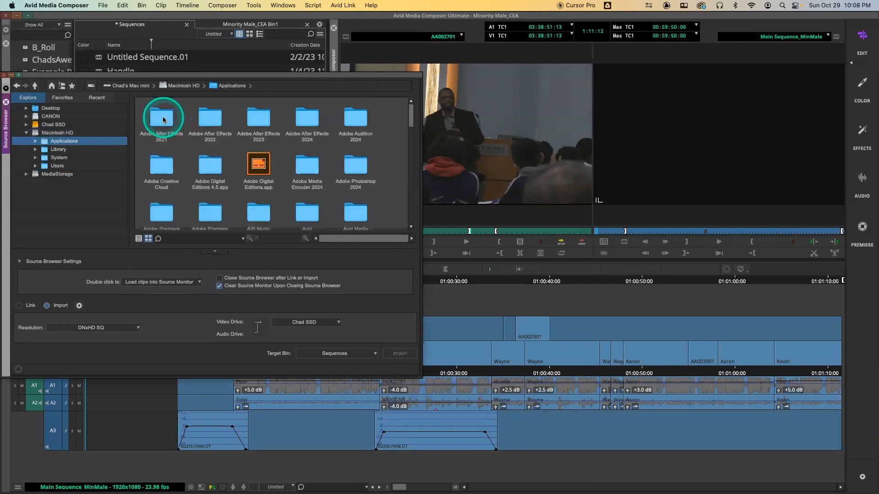
pyautogui.scroll(-10, 383, 158)
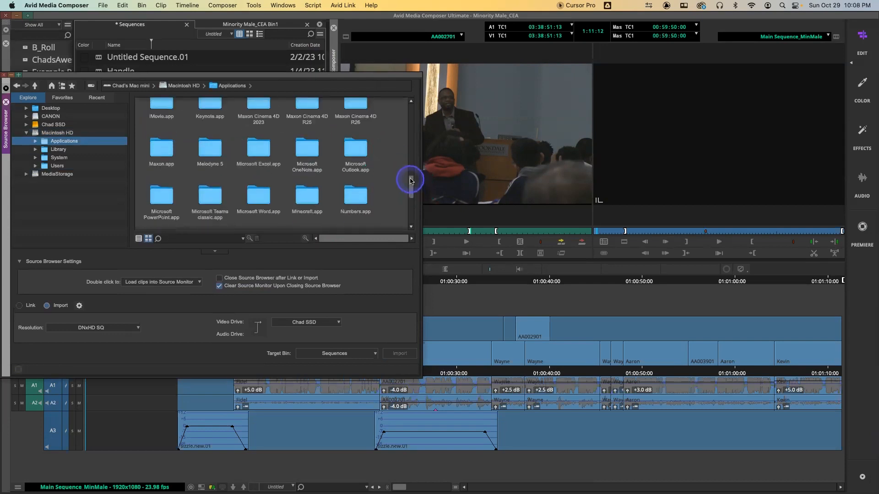
pyautogui.moveTo(410, 184); pyautogui.dragTo(411, 108)
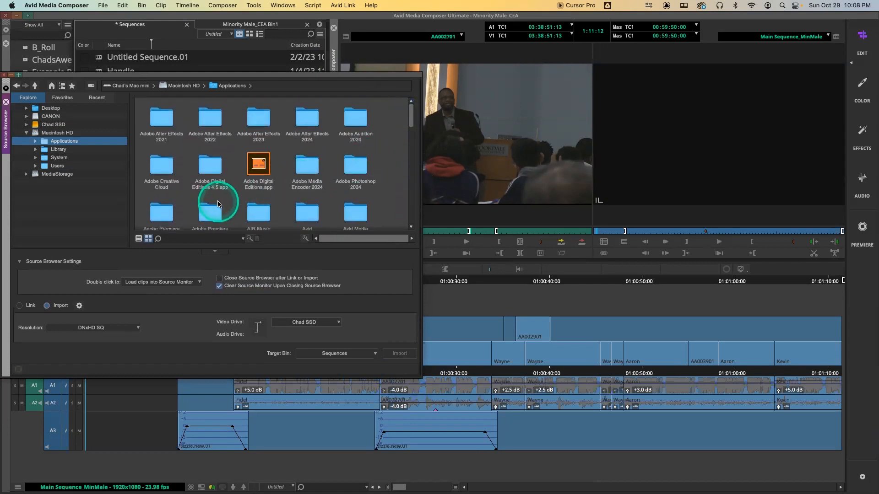
pyautogui.doubleClick(346, 214)
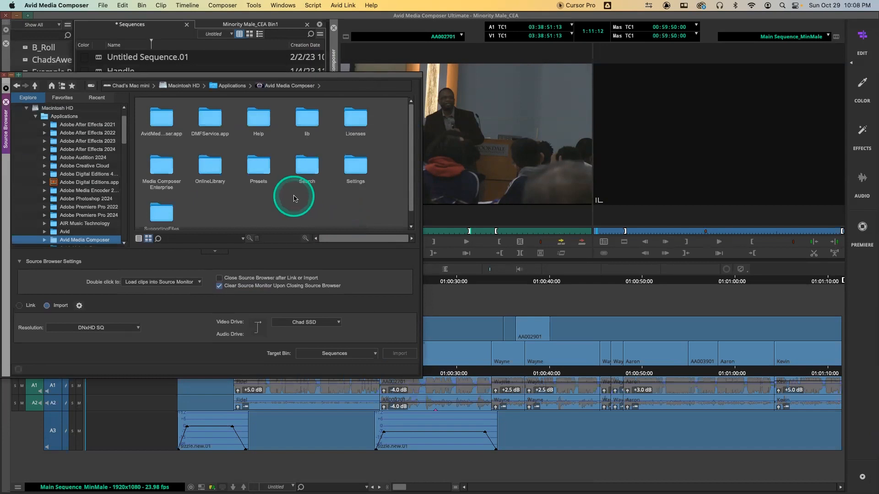
pyautogui.doubleClick(162, 211)
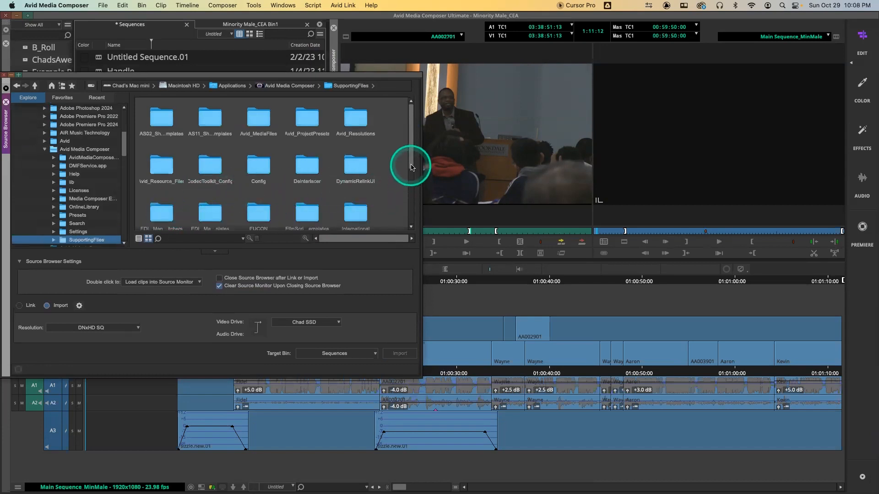
pyautogui.moveTo(411, 163); pyautogui.dragTo(407, 223)
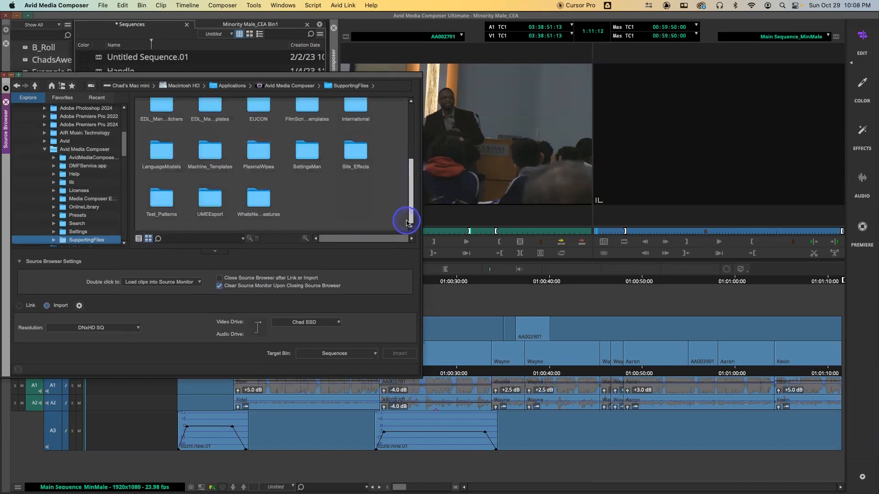
pyautogui.doubleClick(161, 199)
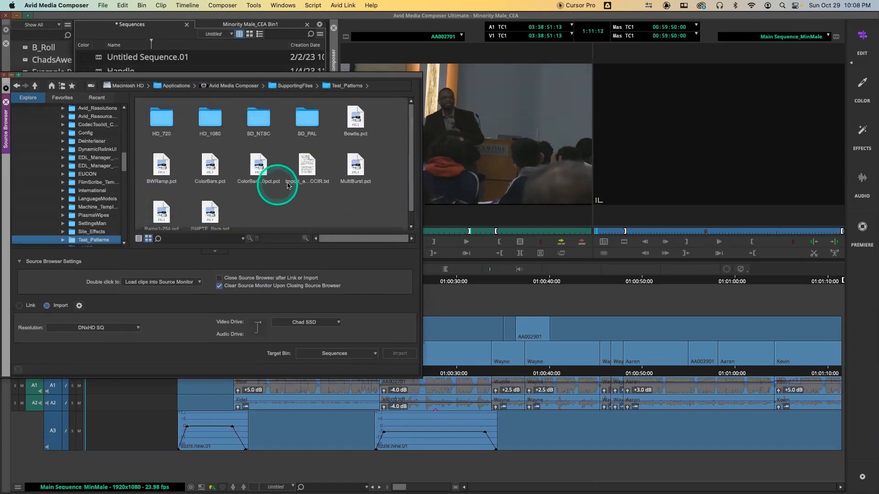
pyautogui.doubleClick(199, 129)
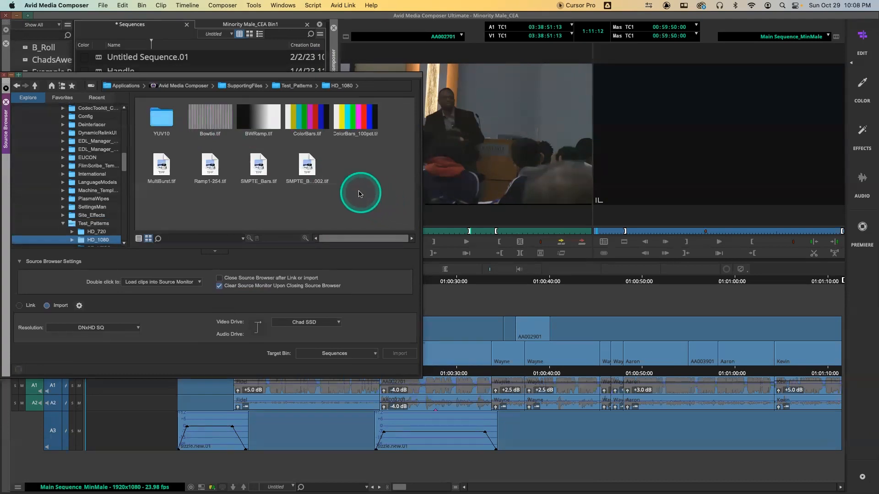
# Import SMPTE_Bars.tif into the Sequences bin using the DNxHD SQ resolution.
pyautogui.click(310, 169)
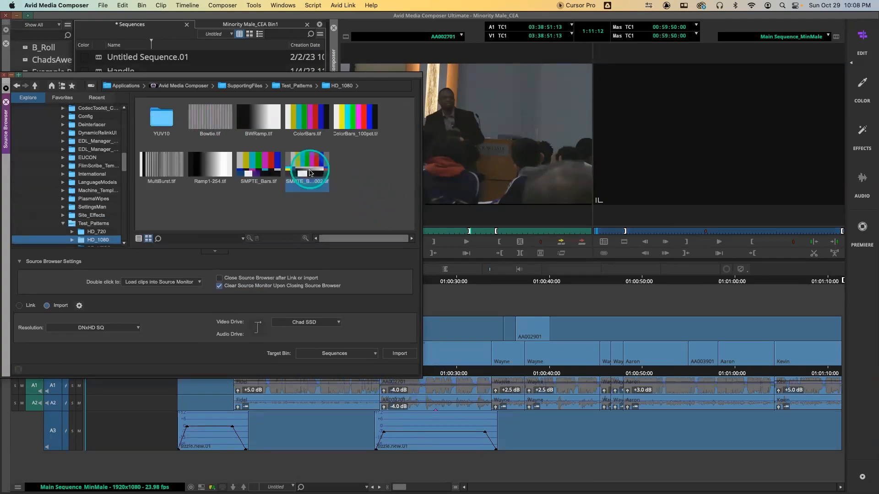
pyautogui.click(260, 171)
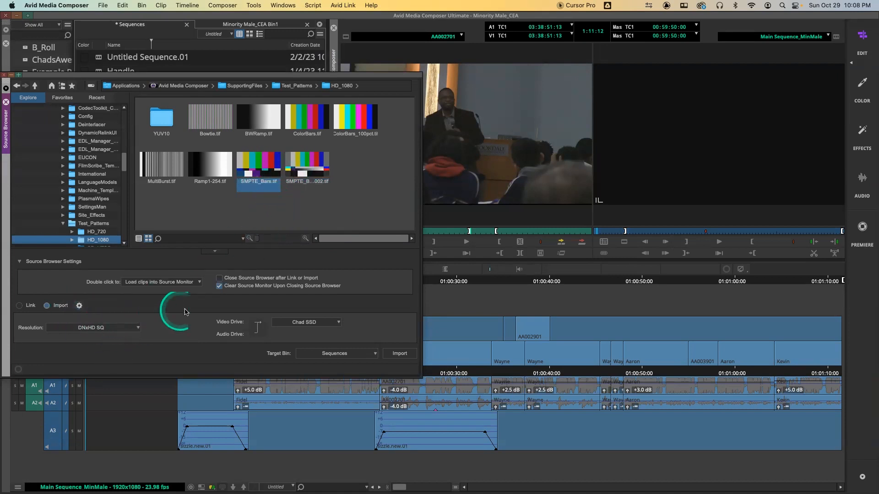
pyautogui.click(397, 357)
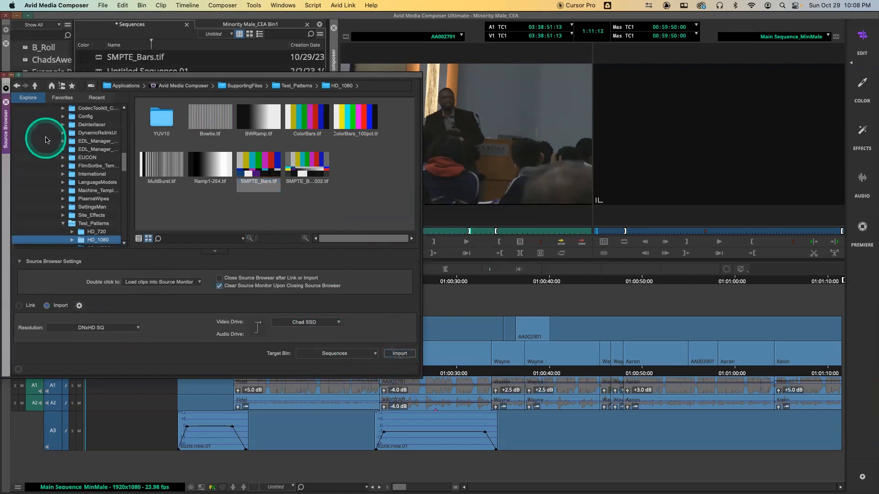
# Check the frame import duration in the Import Settings, and close the Source Browser.
pyautogui.click(79, 305)
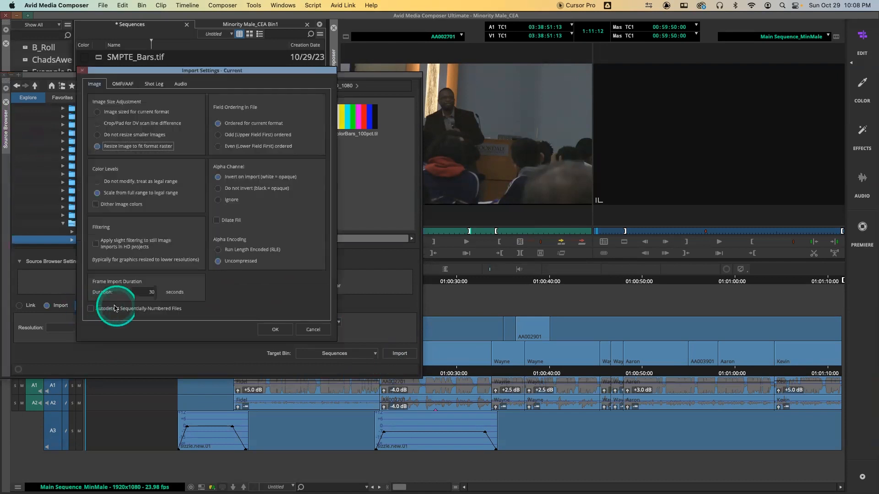
pyautogui.click(275, 329)
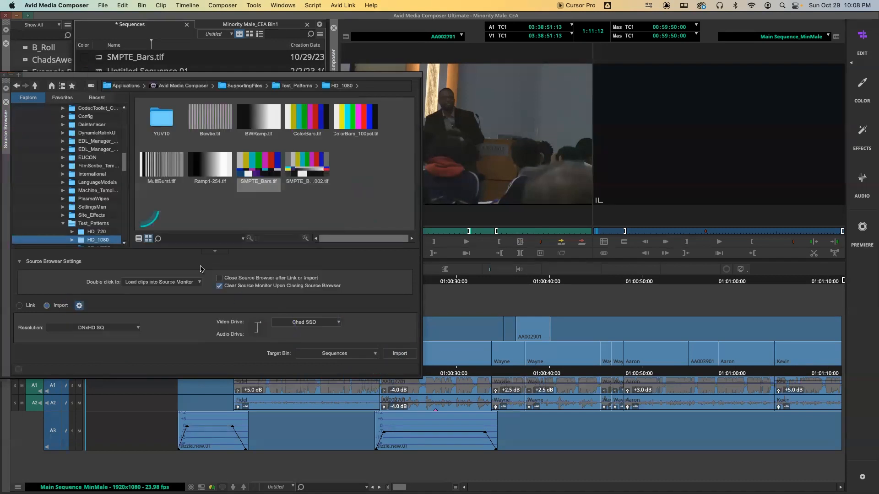
pyautogui.moveTo(72, 80); pyautogui.dragTo(149, 91)
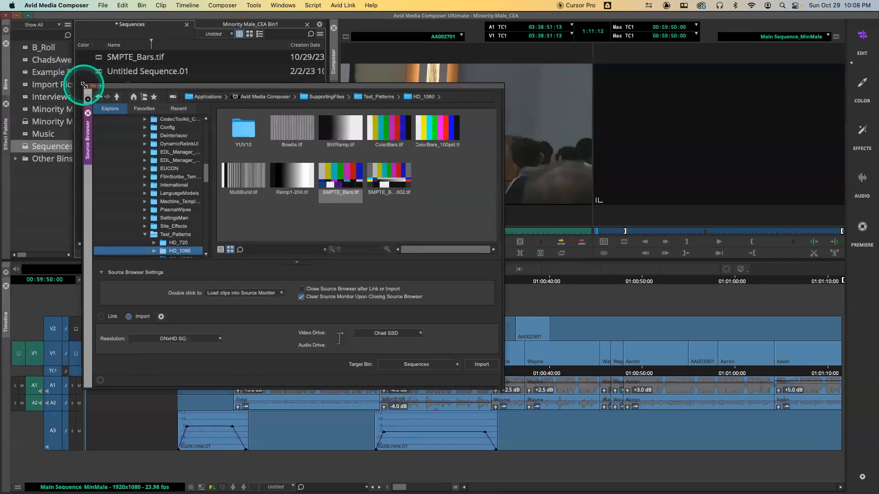
pyautogui.click(83, 85)
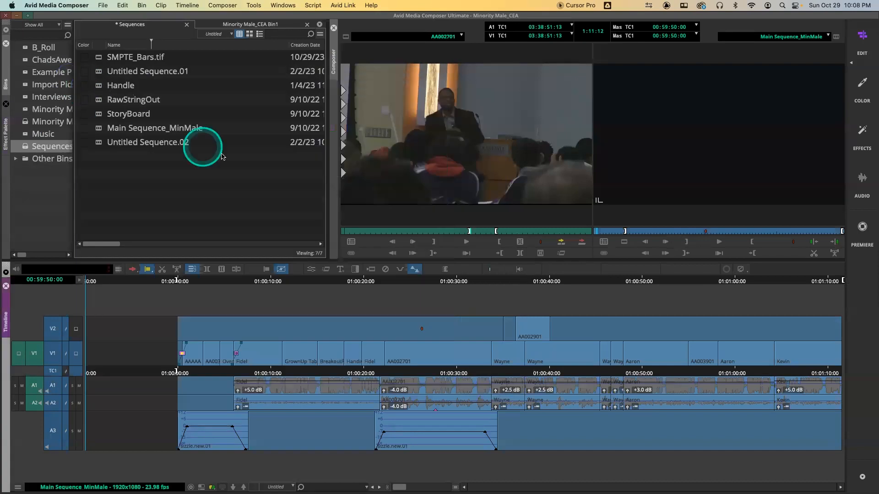
# Load SMPTE_Bars.tif into the Source monitor and mark the entire clip.
pyautogui.doubleClick(100, 57)
pyautogui.click(513, 253)
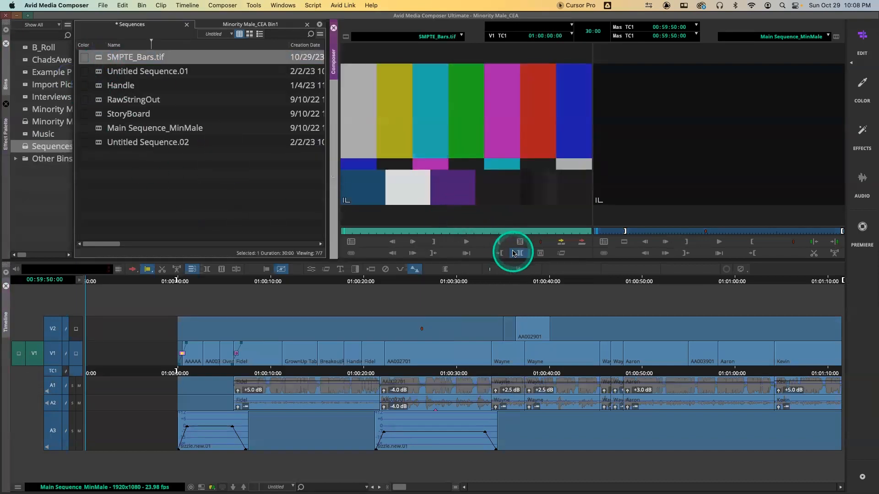
pyautogui.click(521, 255)
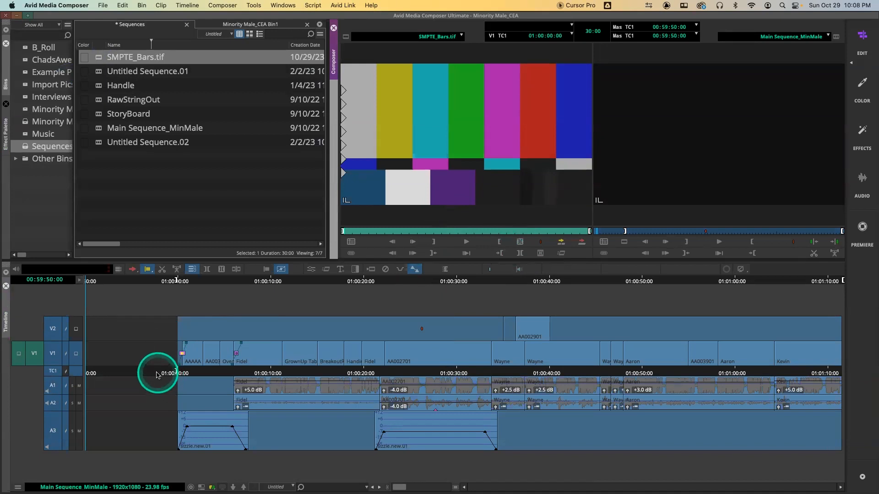
# Clear the In and Out marks in the sequence and return the position indicator to its start at 00:59:50:00.
pyautogui.moveTo(156, 374); pyautogui.dragTo(110, 375)
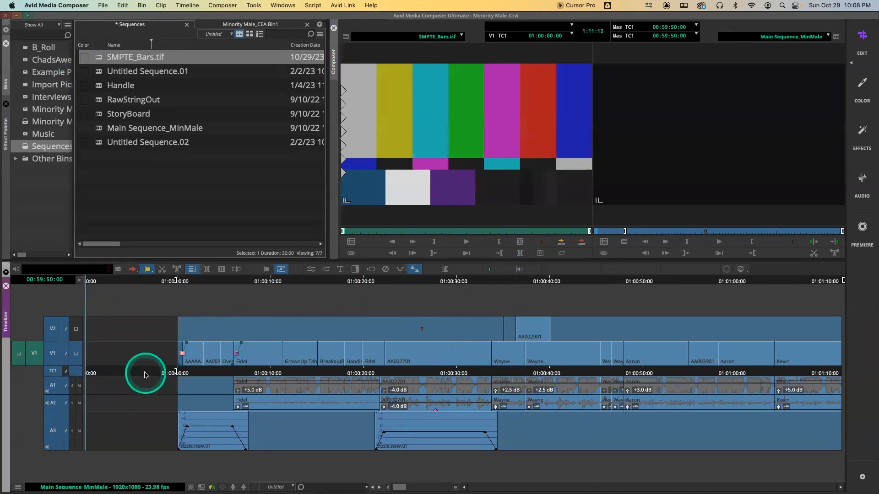
pyautogui.click(127, 373)
pyautogui.press('g')
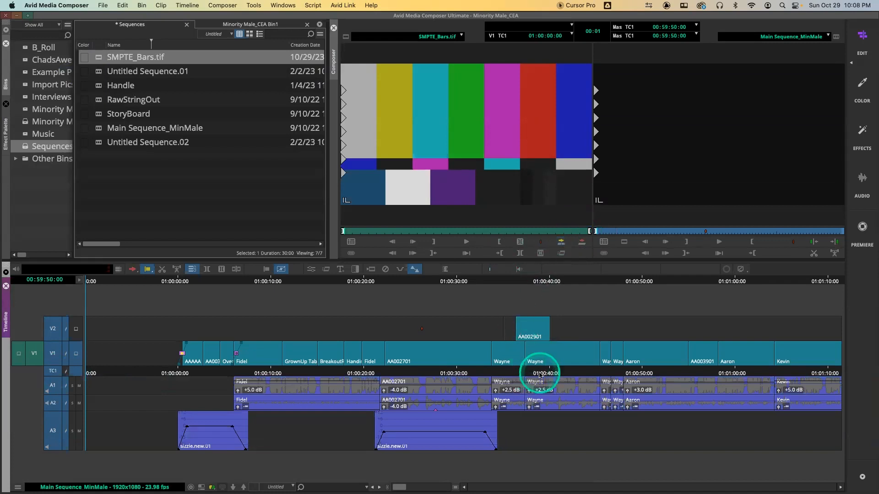
pyautogui.click(567, 370)
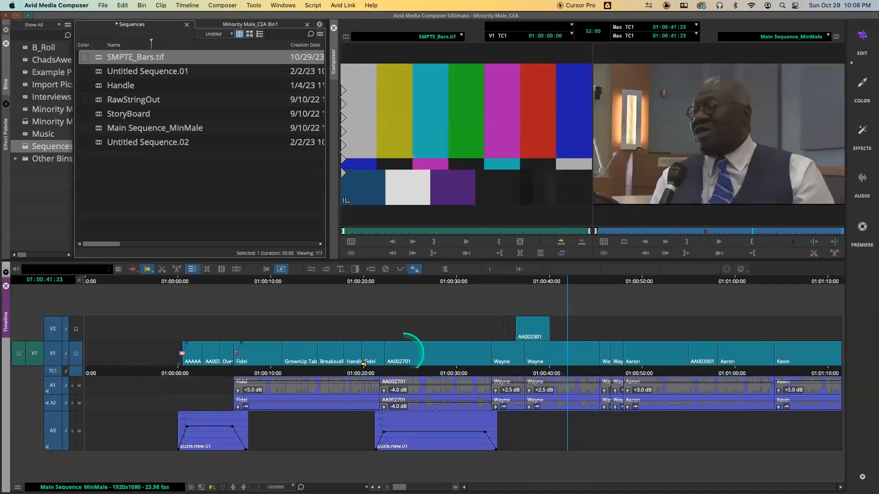
pyautogui.moveTo(217, 370); pyautogui.dragTo(54, 377)
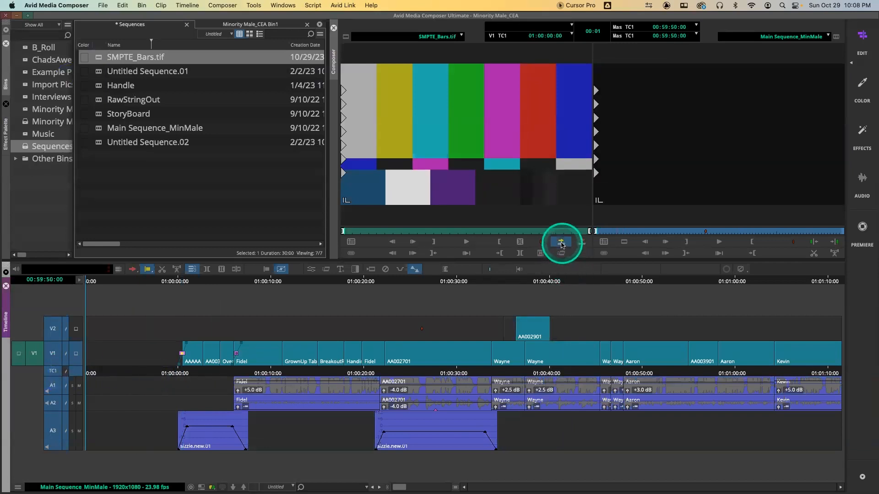
# Splice the marked SMPTE bars into V1 at the sequence start and return the position indicator to 00:59:50:00.
pyautogui.click(561, 245)
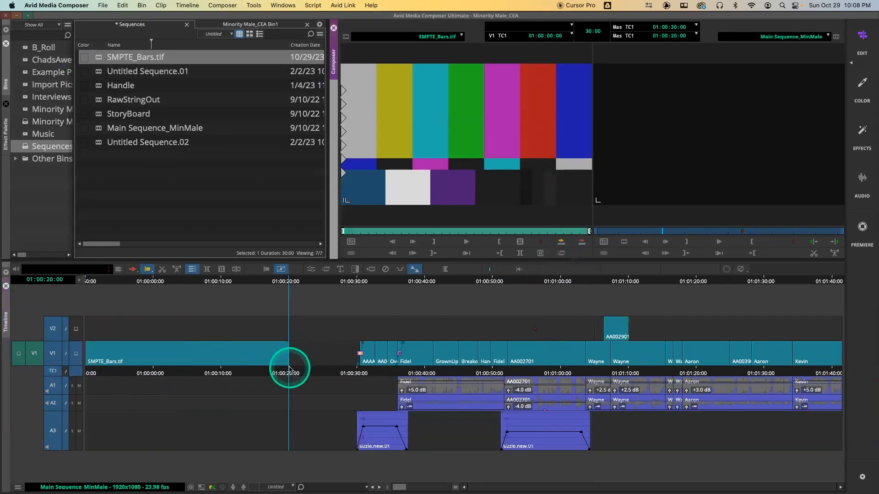
pyautogui.moveTo(284, 370); pyautogui.dragTo(238, 374)
pyautogui.moveTo(129, 370); pyautogui.dragTo(66, 373)
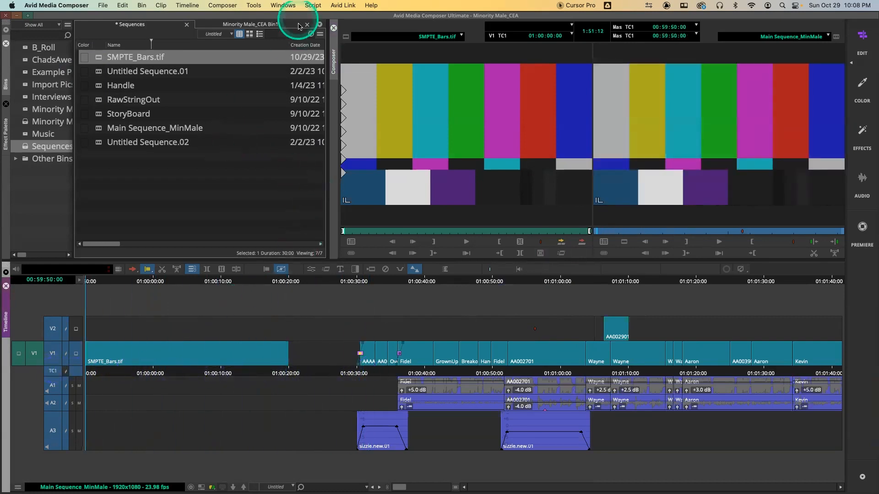
# Open the Audio Tool.
pyautogui.click(247, 5)
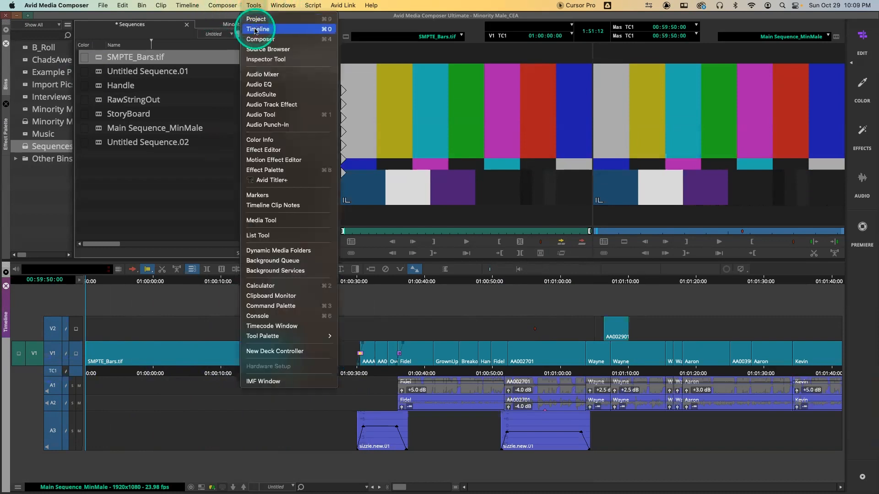
pyautogui.click(270, 115)
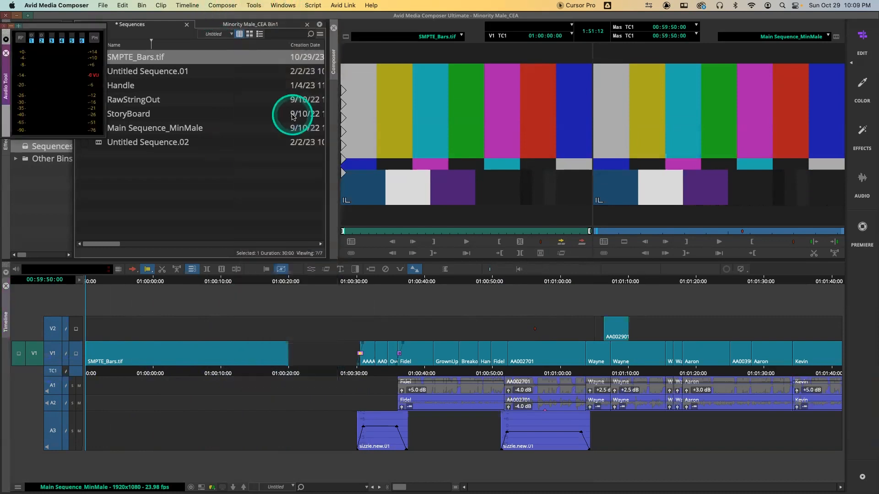
# Enlarge the Audio Tool window and move it clear of the bin list so its full meters are accessible.
pyautogui.moveTo(108, 138); pyautogui.dragTo(156, 232)
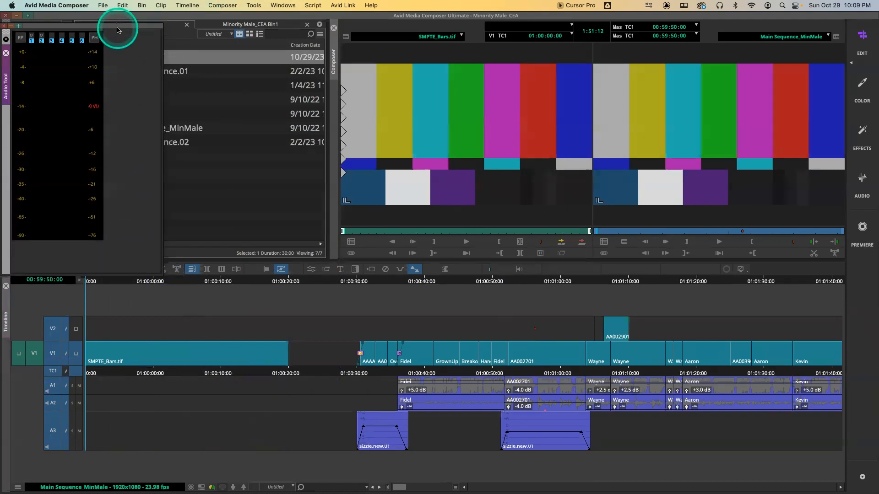
pyautogui.moveTo(122, 31); pyautogui.dragTo(397, 103)
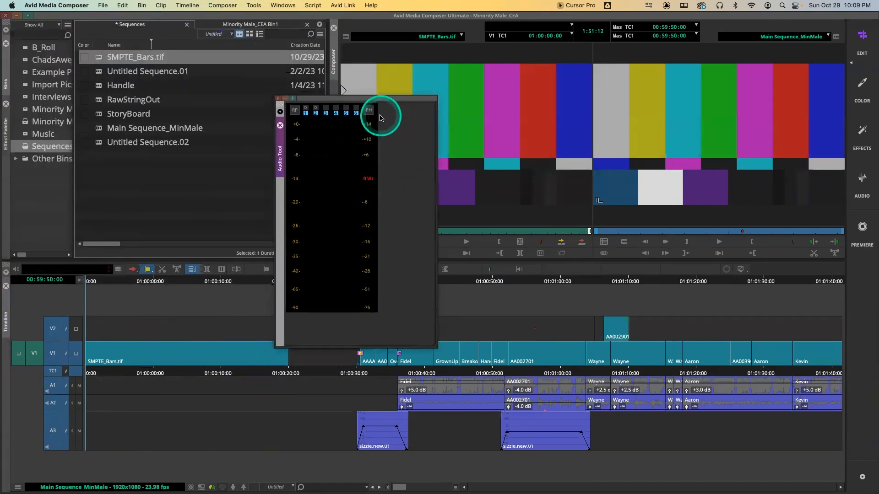
pyautogui.hotkey('ctrl', 'a')
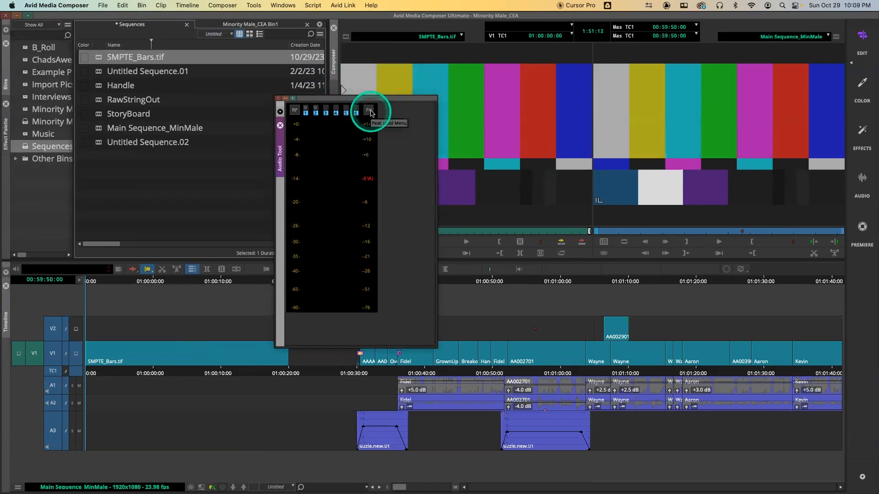
# Open the Create Tone Media settings from the Audio Tool and examine the tone level, frequency and length values.
pyautogui.click(370, 111)
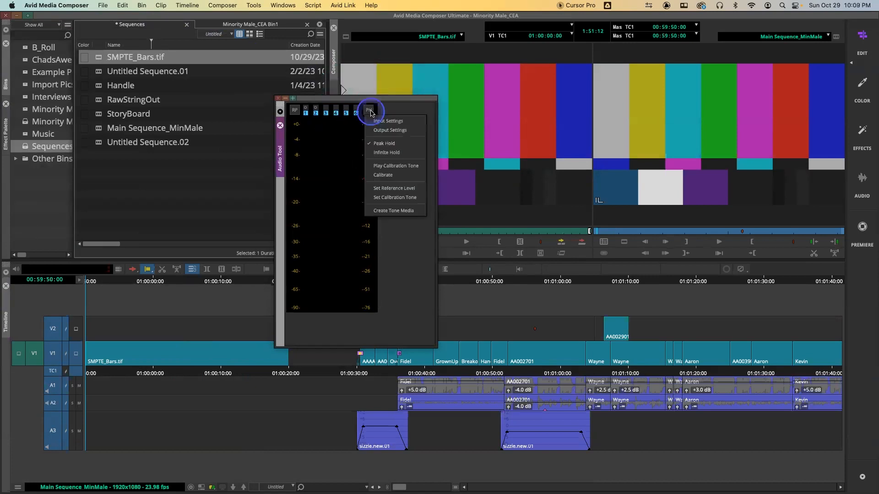
pyautogui.click(390, 211)
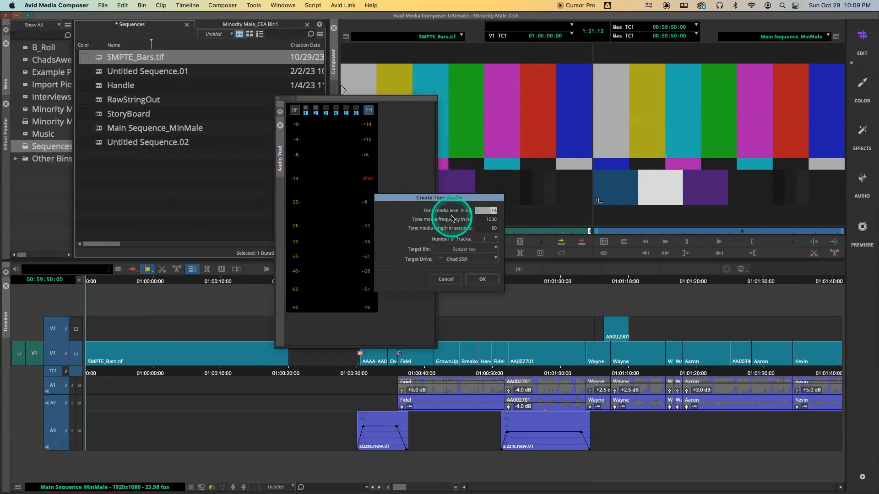
pyautogui.press('ctrl')
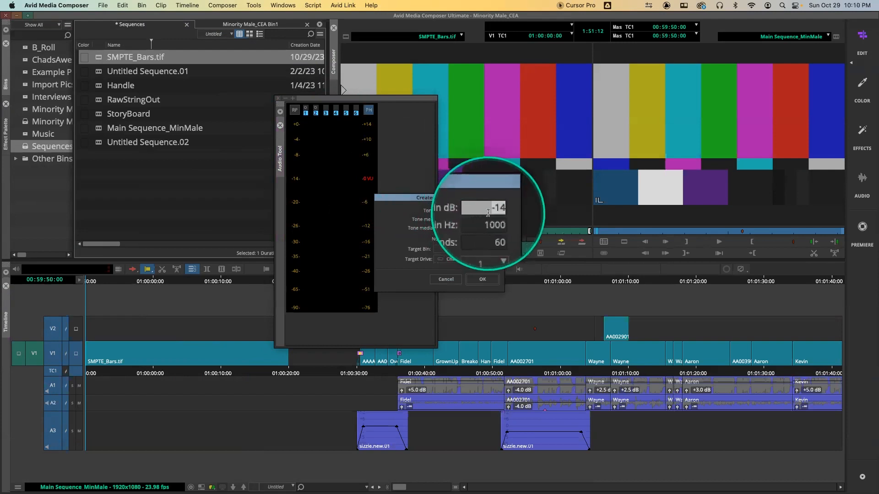
pyautogui.press('ctrl')
pyautogui.press('ctrl')
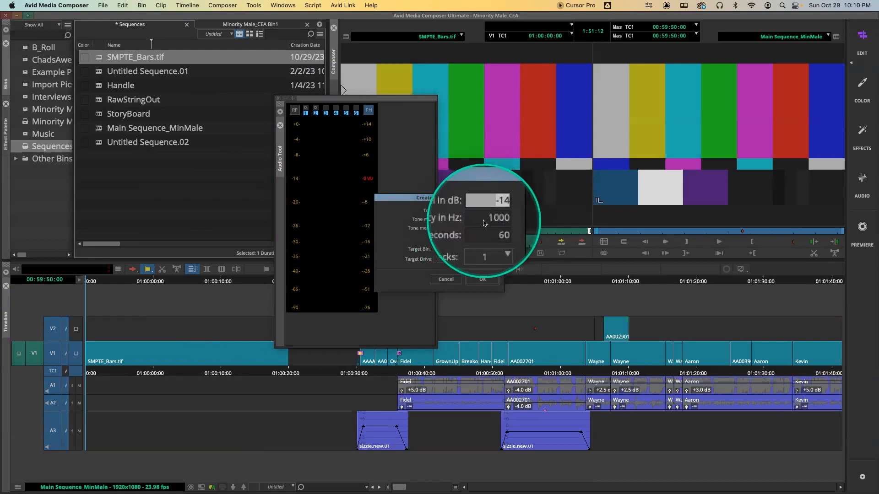
# Create 1000 Hz, -14 dB tone media lasting 30 seconds with 2 tracks in the Sequences bin, and close the Audio Tool.
pyautogui.press('ctrl')
pyautogui.doubleClick(478, 227)
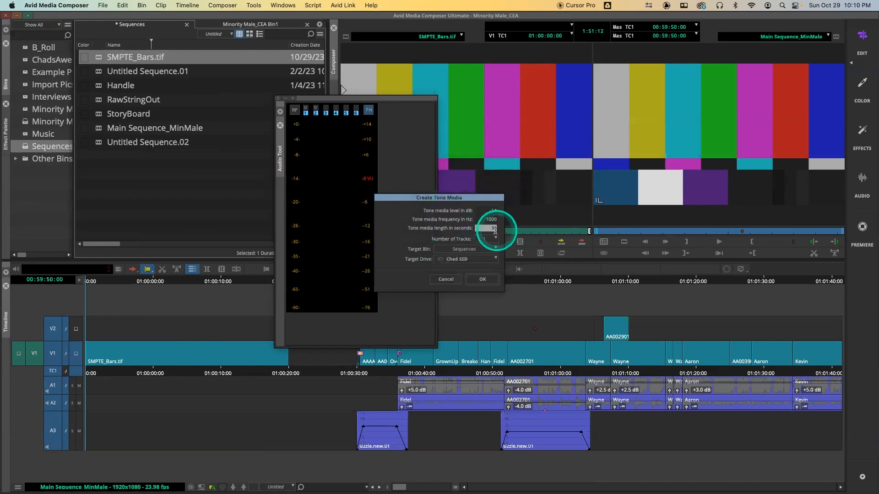
pyautogui.press('ctrl')
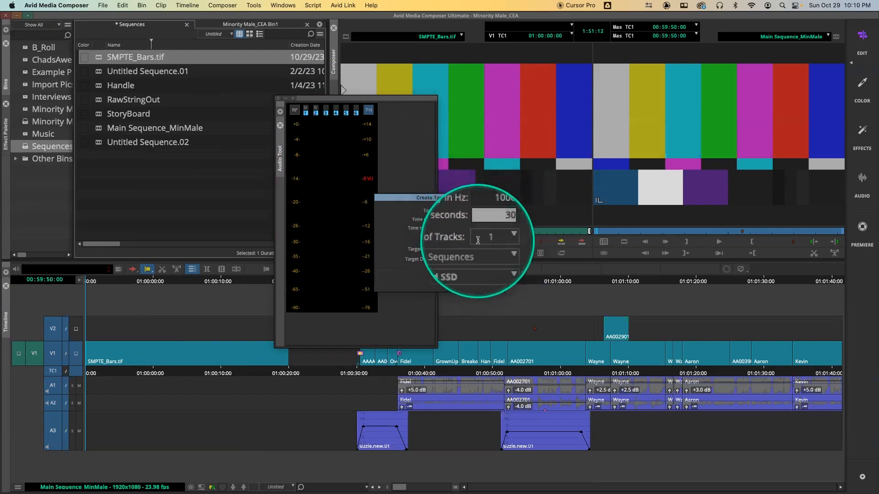
pyautogui.press('ctrl')
pyautogui.click(483, 238)
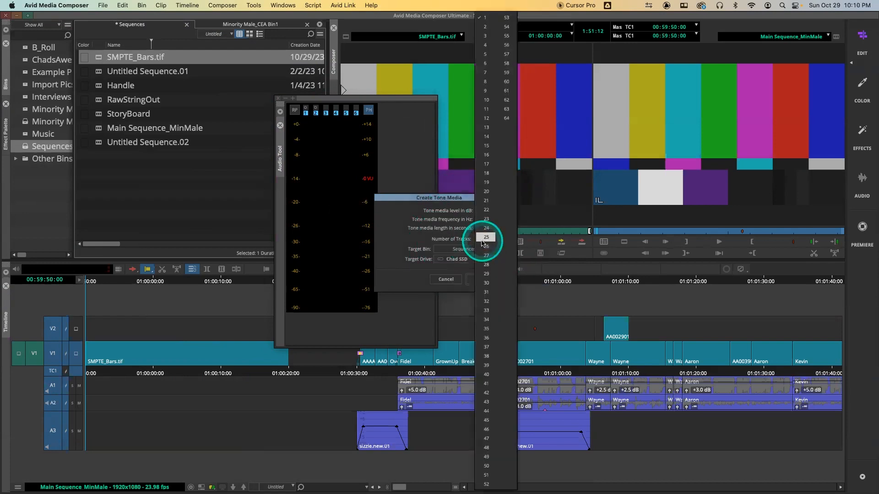
pyautogui.click(485, 26)
pyautogui.click(480, 280)
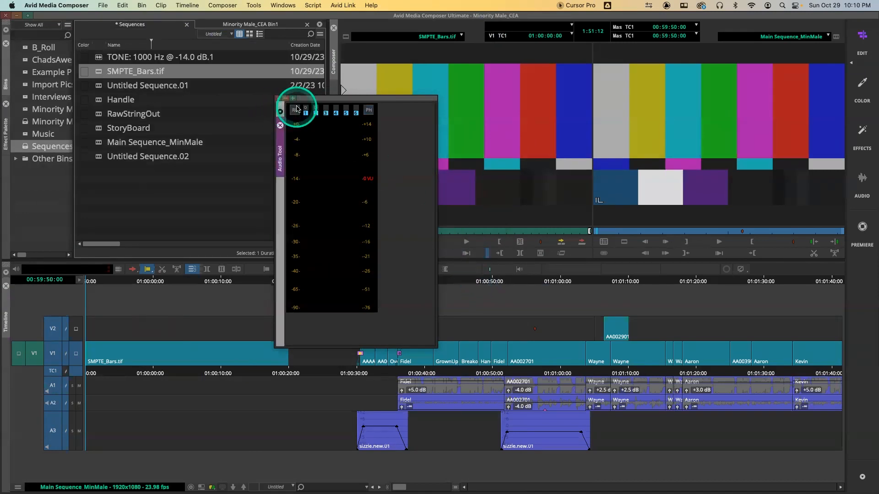
pyautogui.click(278, 98)
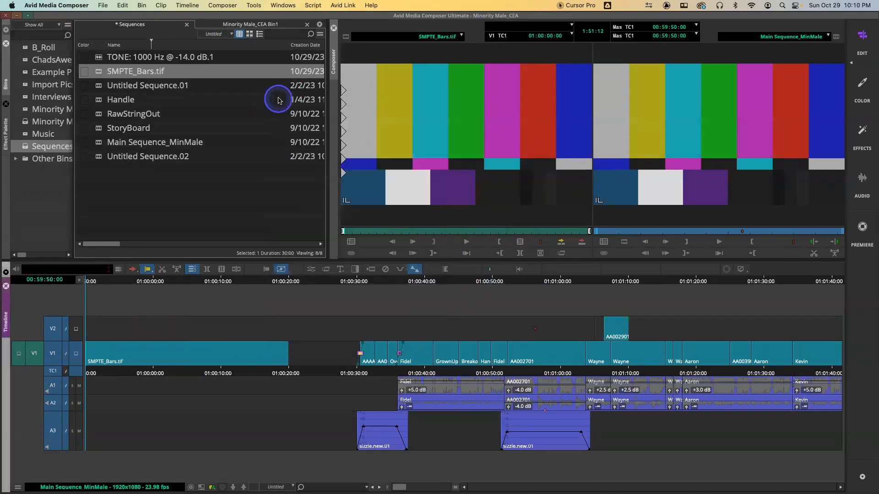
# Load the TONE: 1000 Hz @ -14.0 dB.1 clip into the source monitor and play its beginning.
pyautogui.click(100, 58)
pyautogui.moveTo(99, 58); pyautogui.dragTo(374, 237)
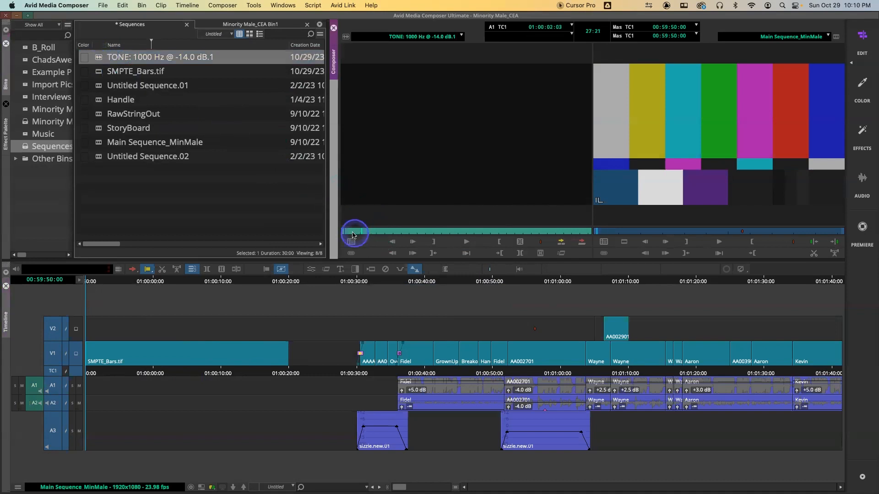
pyautogui.press('space')
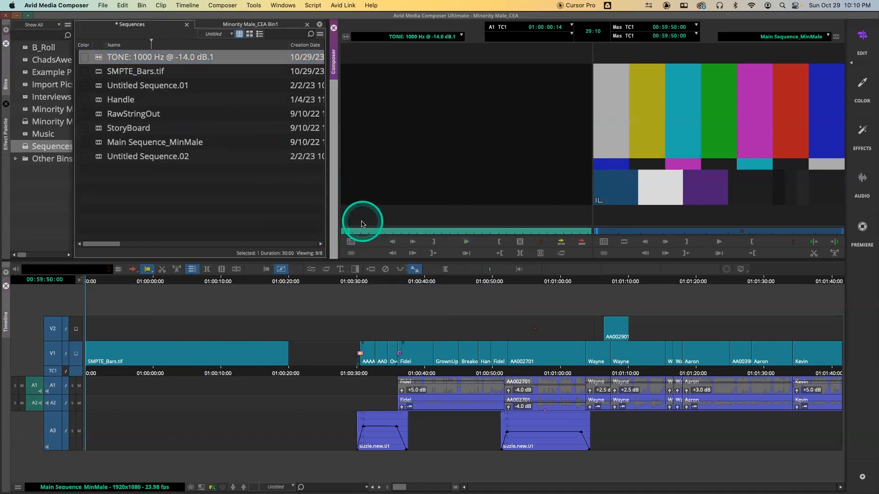
# Mark the span of the SMPTE_Bars.tif clip at the sequence start and leave only audio tracks A1 and A2 enabled.
pyautogui.click(120, 372)
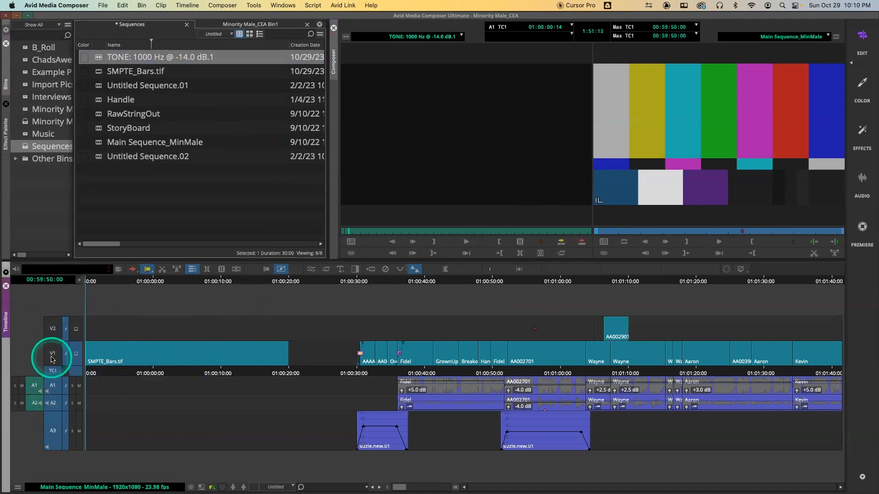
pyautogui.click(52, 359)
pyautogui.click(49, 391)
pyautogui.click(52, 432)
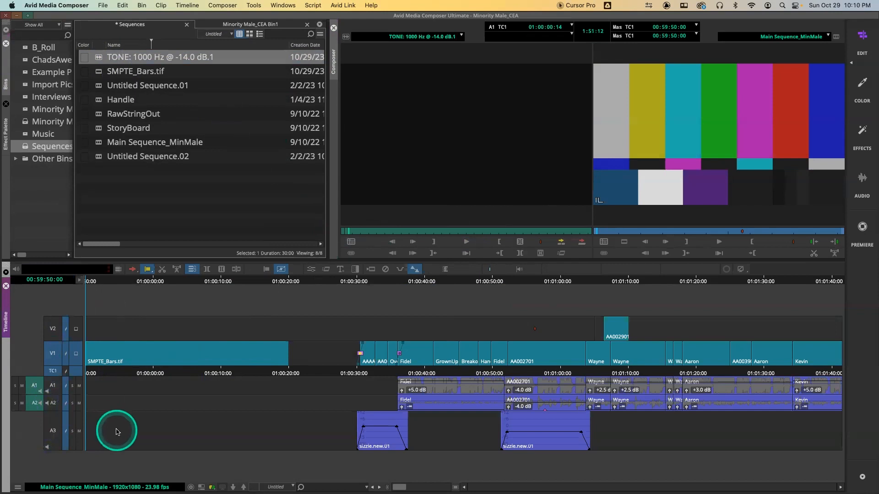
pyautogui.press('t')
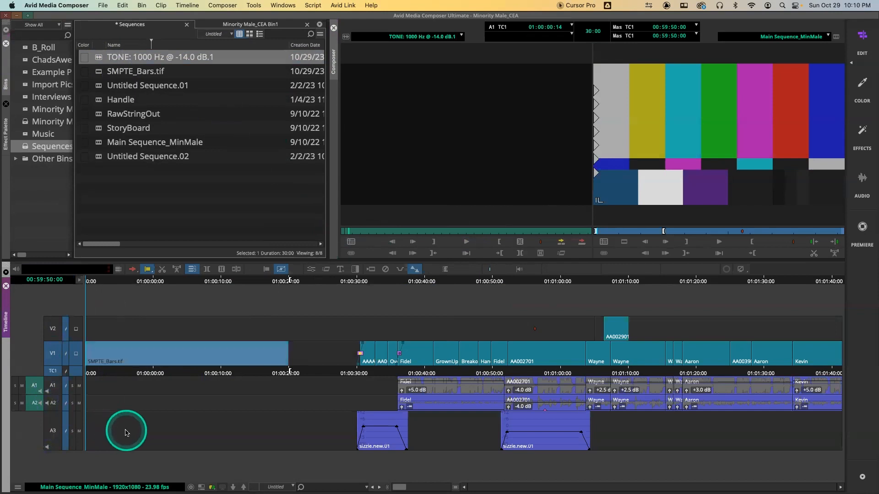
pyautogui.click(51, 386)
pyautogui.click(52, 403)
pyautogui.click(53, 355)
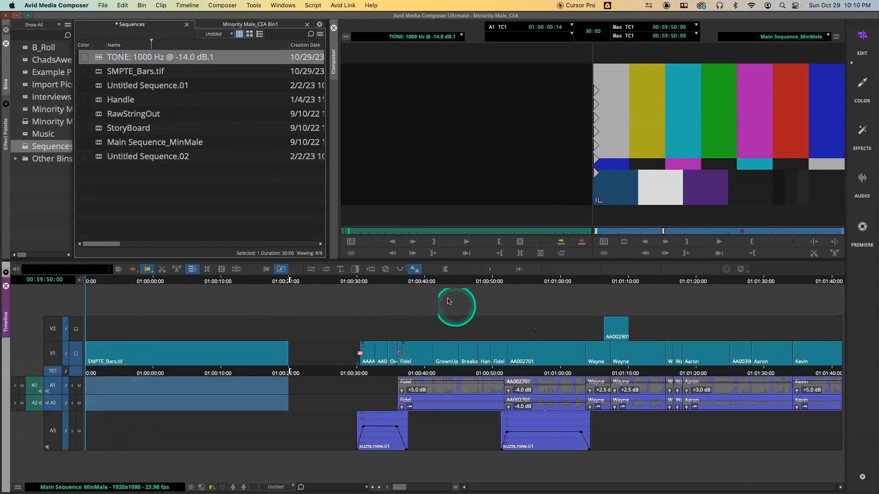
# Overwrite the tone from its first frame onto A1 and A2 beneath the SMPTE bars.
pyautogui.click(584, 243)
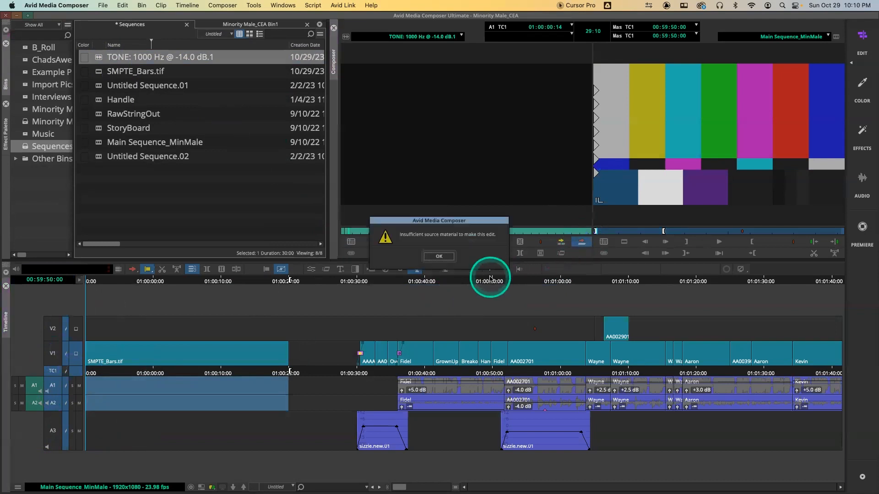
pyautogui.click(442, 256)
pyautogui.moveTo(390, 230); pyautogui.dragTo(345, 233)
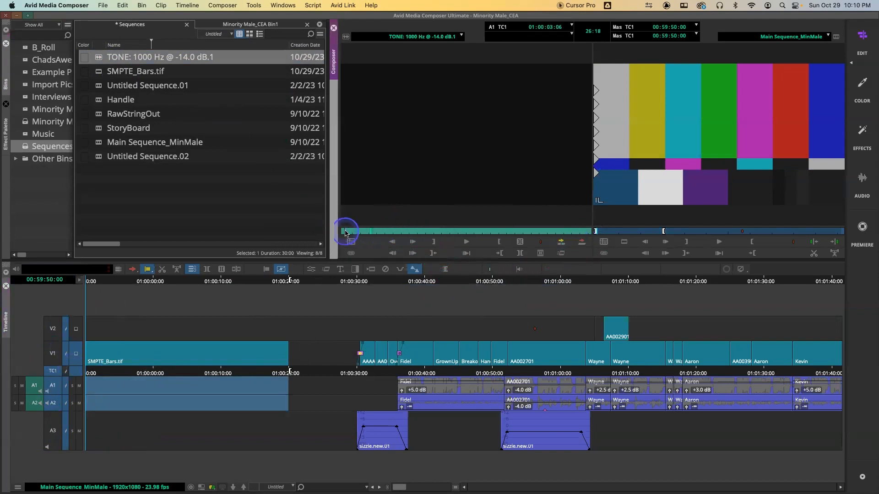
pyautogui.click(582, 242)
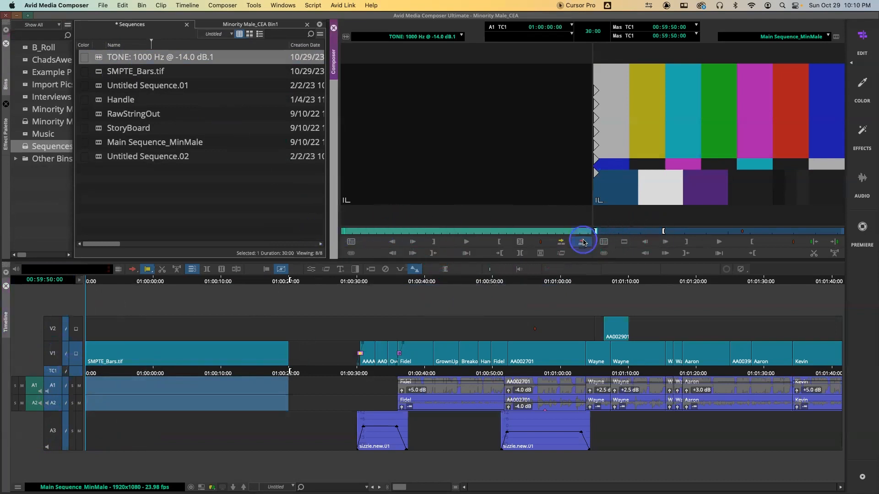
# Mark the whole sequence from its first to its last frame with all video and audio tracks enabled, and return to the start.
pyautogui.moveTo(265, 369); pyautogui.dragTo(47, 376)
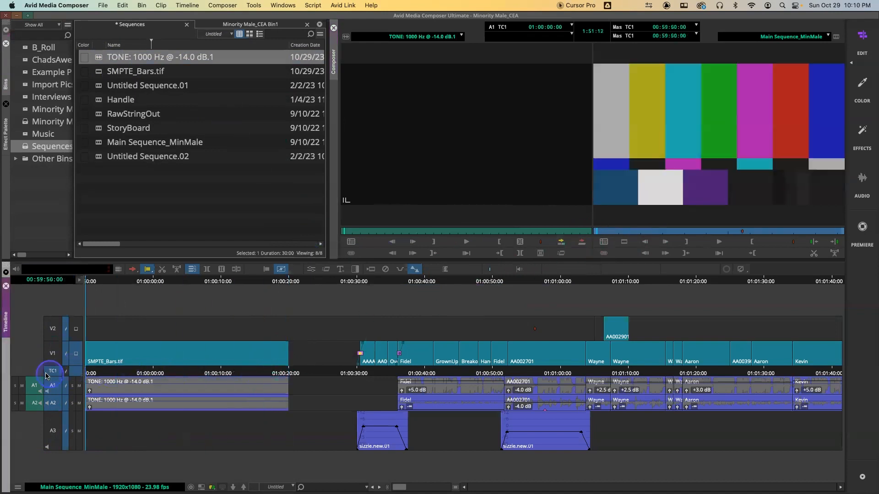
pyautogui.moveTo(289, 376); pyautogui.dragTo(82, 370)
pyautogui.click(332, 367)
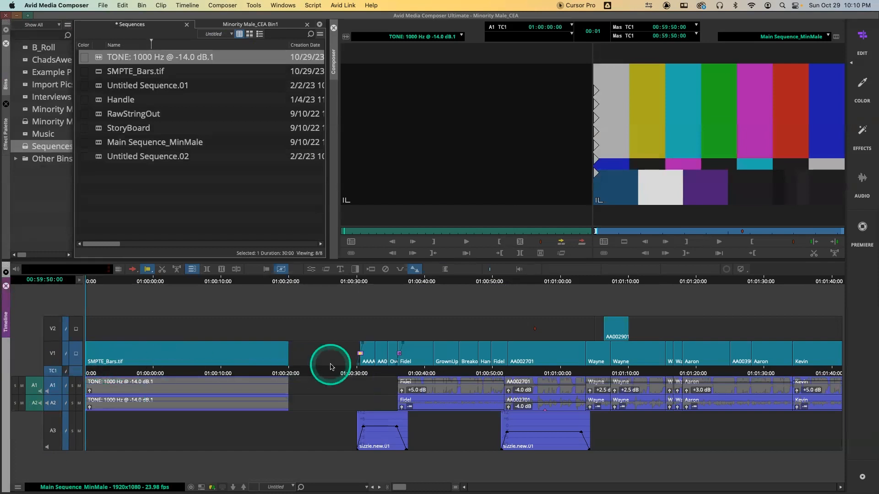
pyautogui.press('End')
pyautogui.press('o')
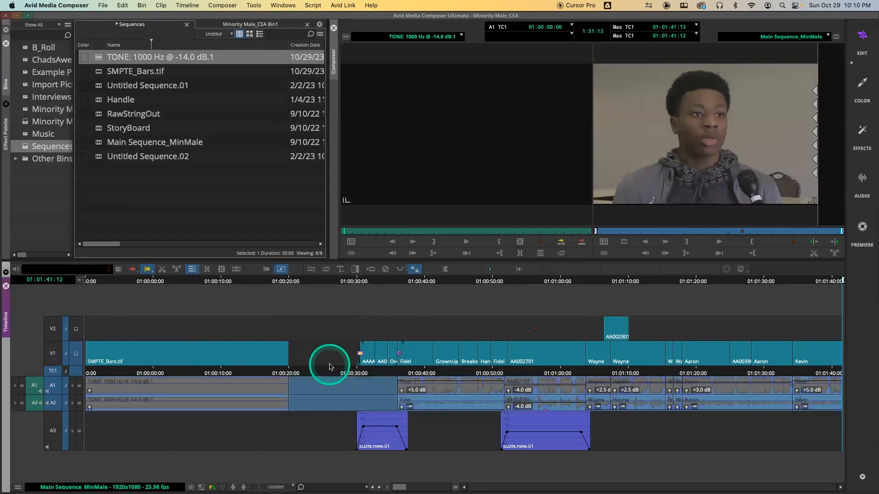
pyautogui.moveTo(53, 337); pyautogui.dragTo(53, 417)
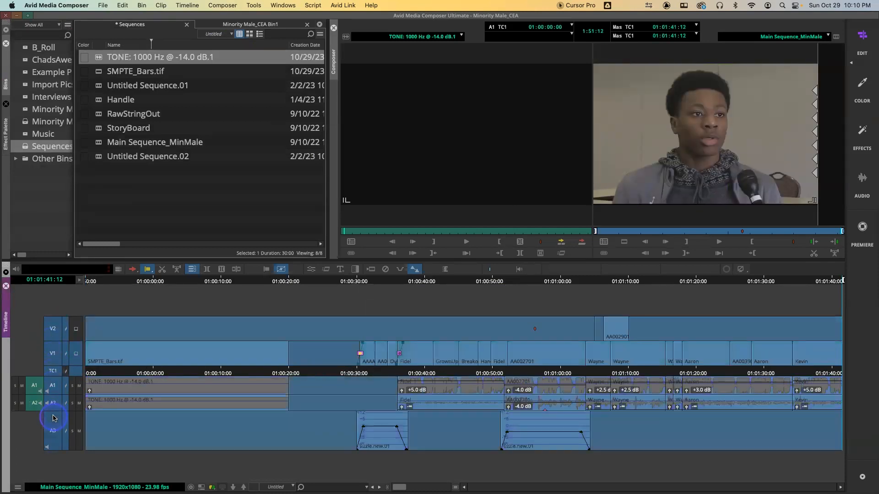
pyautogui.click(191, 395)
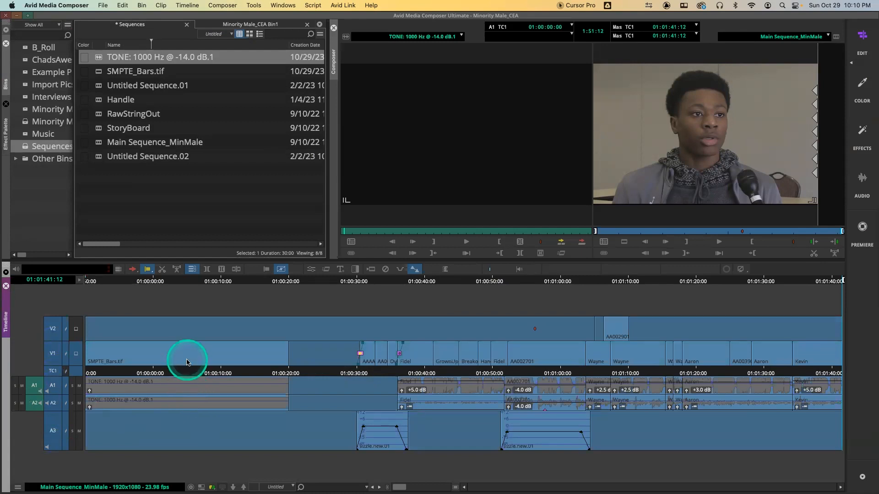
pyautogui.click(122, 374)
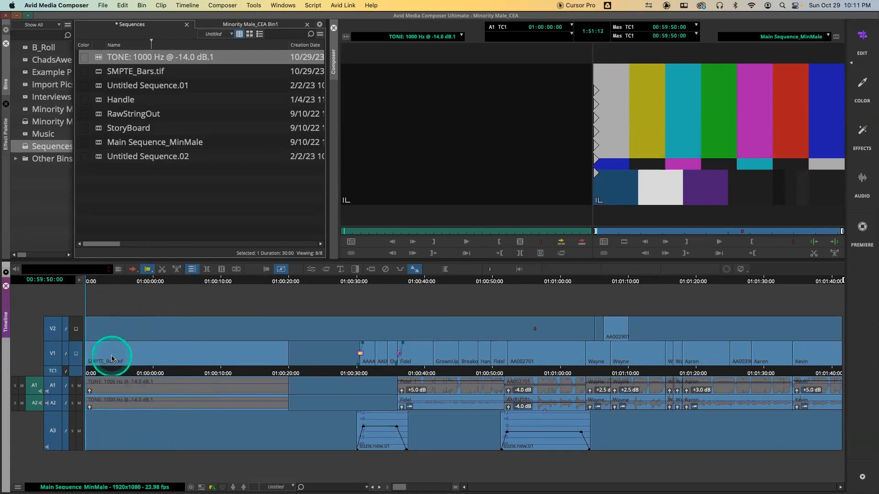
# Review the export-to-file settings for Main Sequence_MinMale and cancel without exporting.
pyautogui.click(105, 5)
pyautogui.moveTo(122, 149)
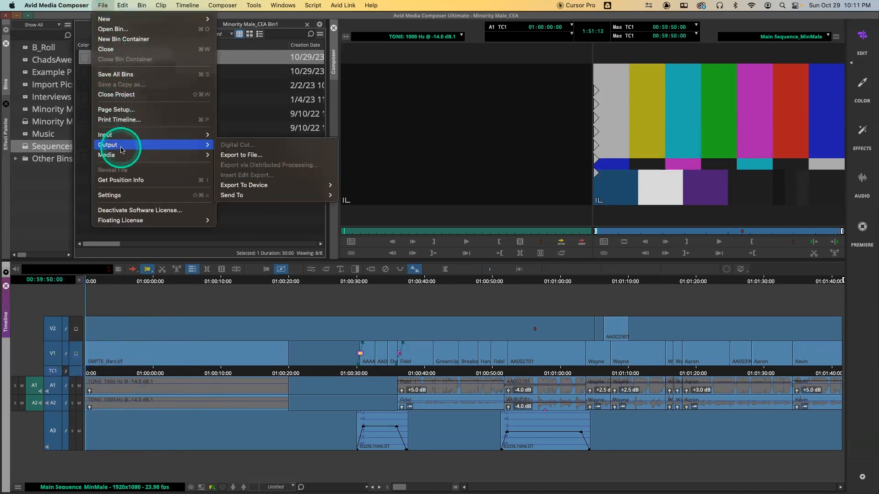
pyautogui.click(249, 155)
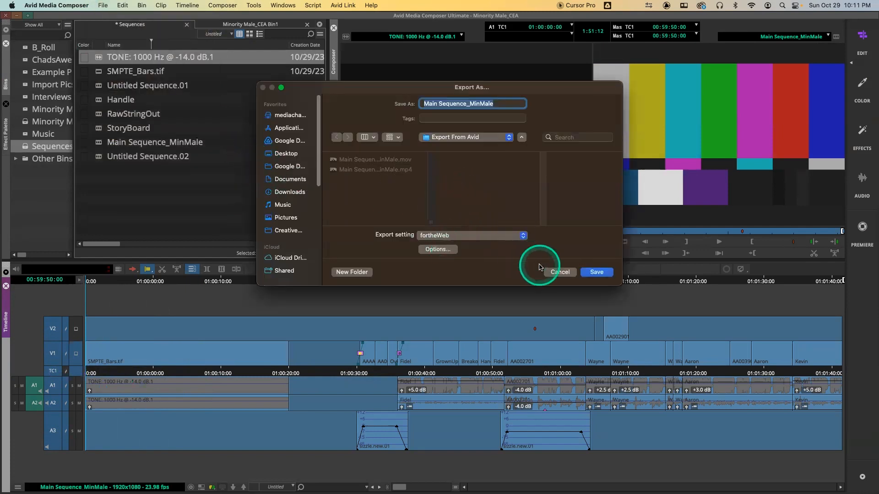
pyautogui.click(560, 272)
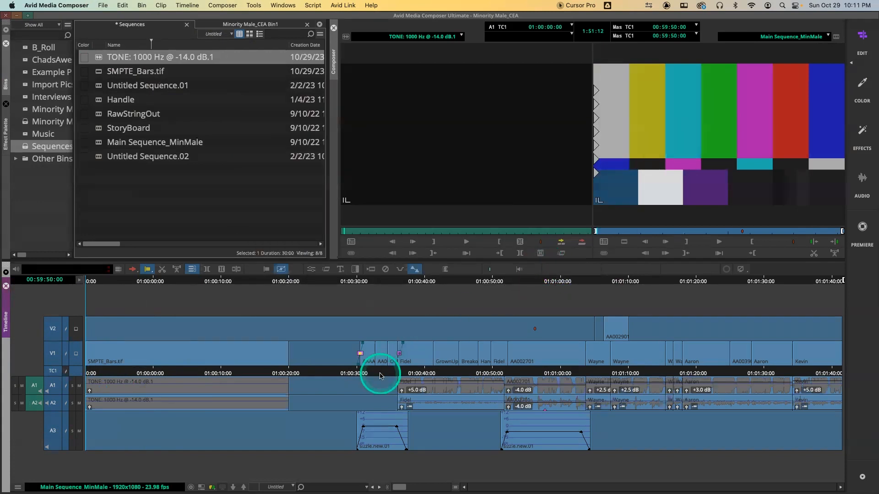
# Add a new video track V3 to the sequence and return to its start.
pyautogui.click(307, 374)
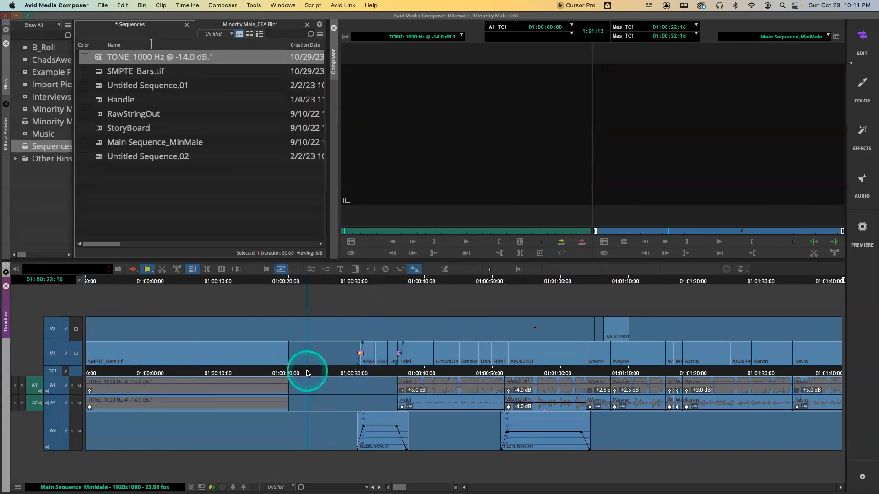
pyautogui.press('super+y')
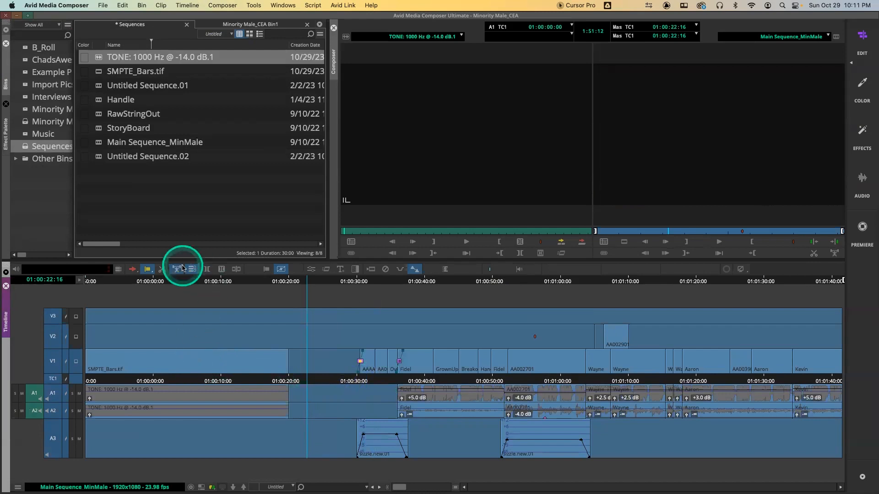
pyautogui.press('Home')
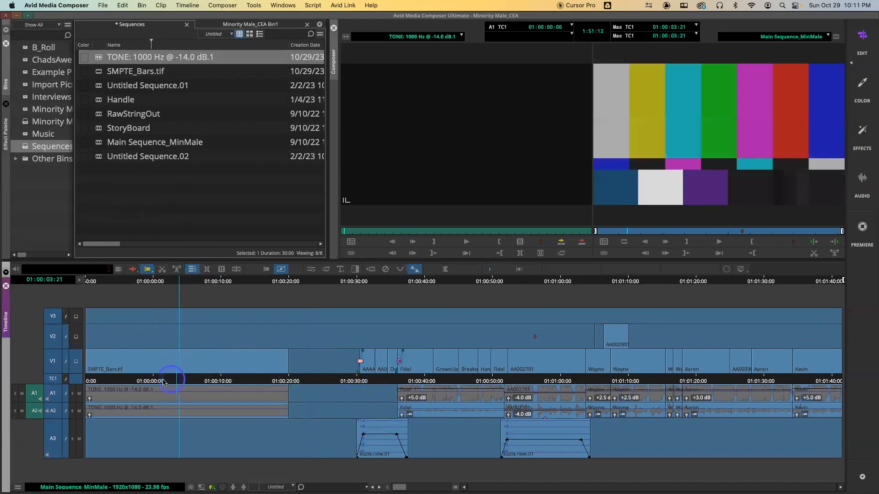
# Apply the Timecode Burn-In generator effect to the empty V3 track and check it over the opening of the sequence.
pyautogui.click(6, 135)
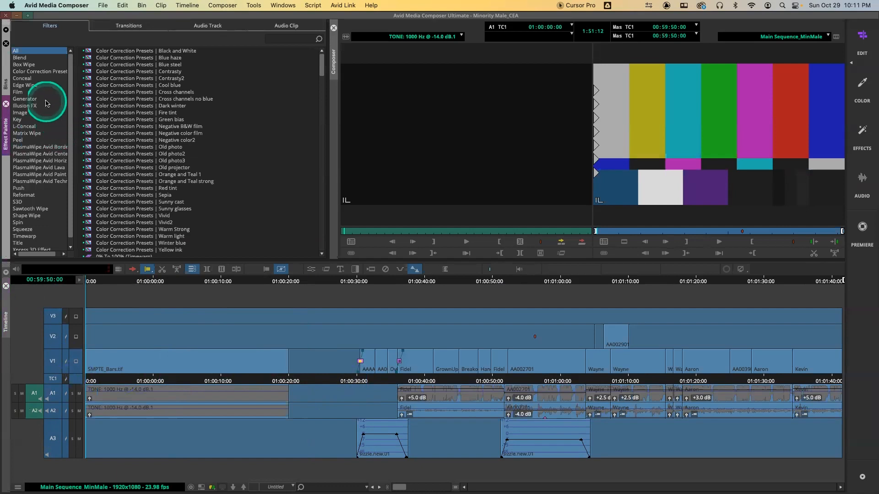
pyautogui.click(31, 100)
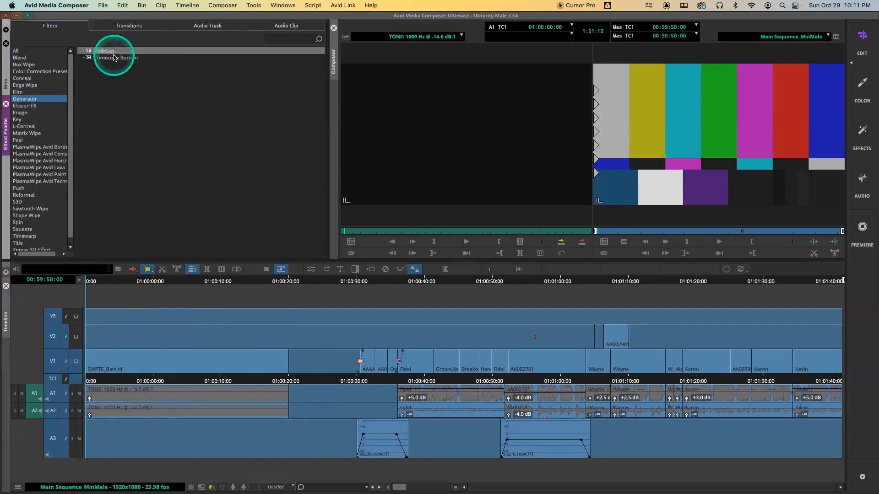
pyautogui.moveTo(118, 59); pyautogui.dragTo(192, 171)
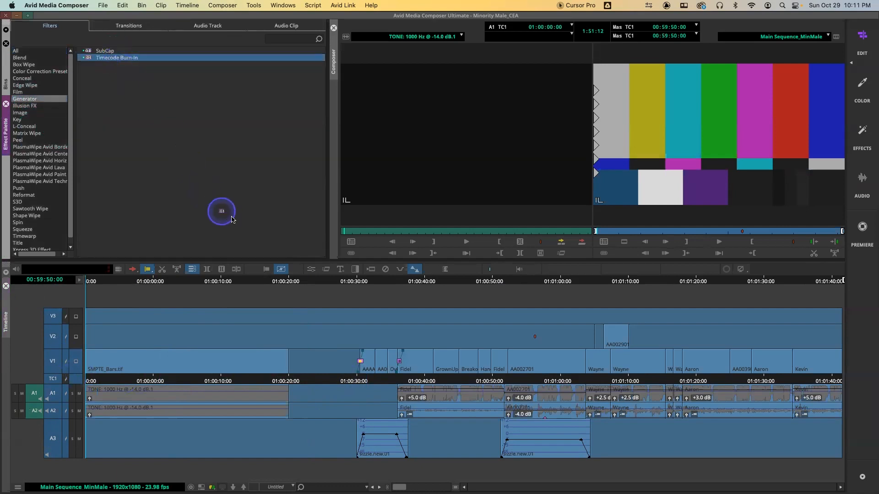
pyautogui.moveTo(354, 270)
pyautogui.mouseDown()
pyautogui.moveTo(356, 353)
pyautogui.moveTo(355, 313)
pyautogui.mouseUp()
pyautogui.click(336, 384)
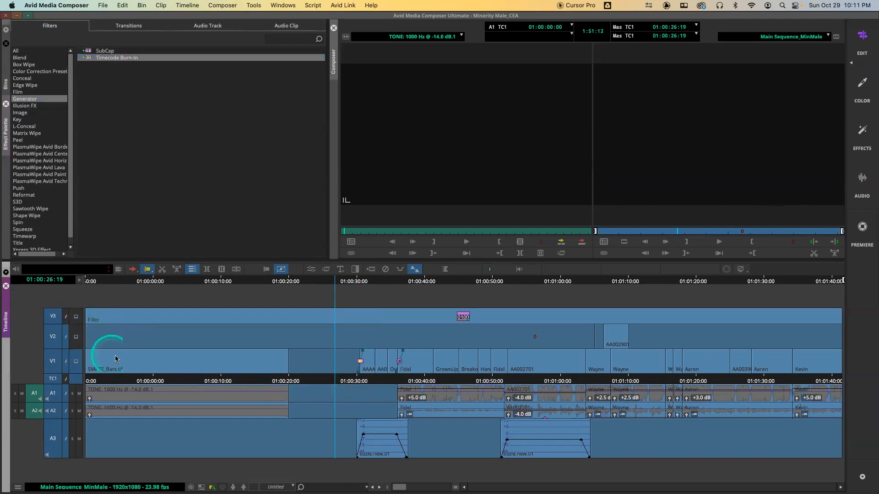
pyautogui.click(326, 384)
pyautogui.click(258, 382)
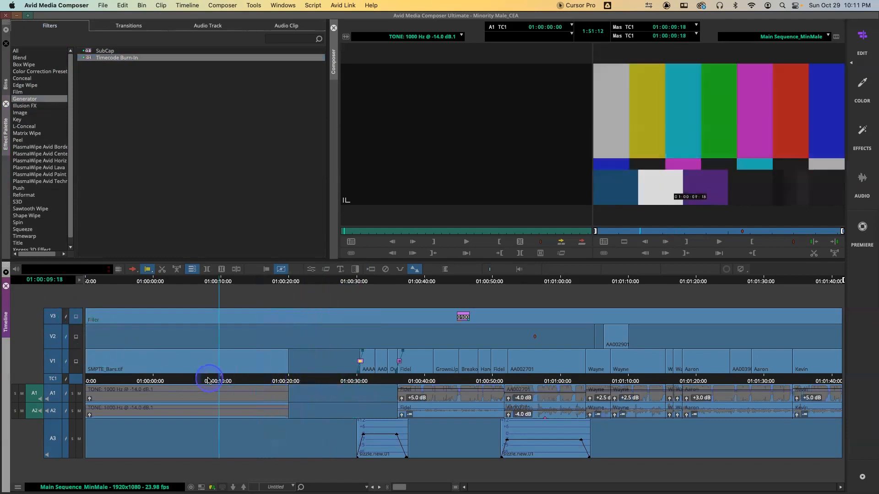
# Set the burn-in timecode's font size to 76 pixels and move it slightly up and to the right in the frame.
pyautogui.moveTo(272, 383); pyautogui.dragTo(308, 380)
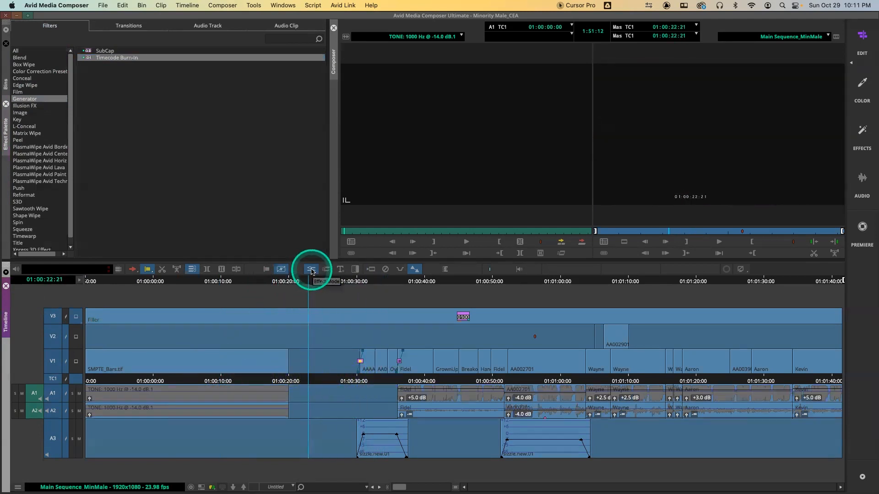
pyautogui.click(311, 270)
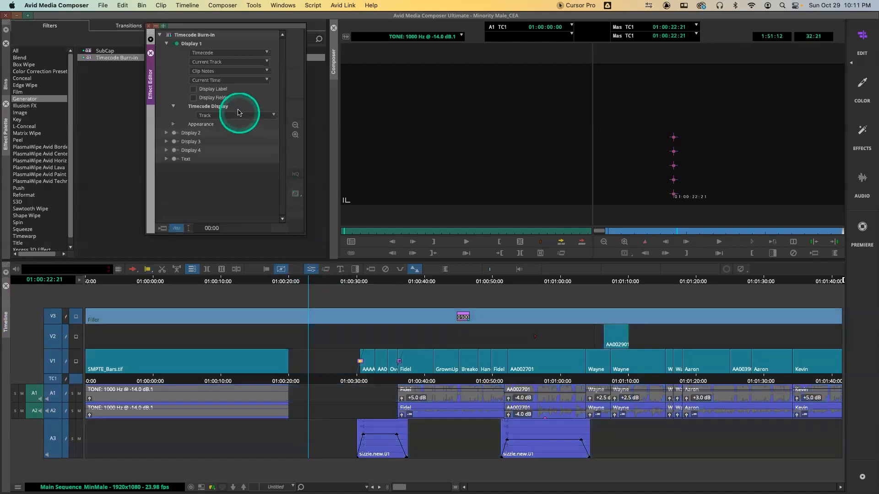
pyautogui.click(174, 124)
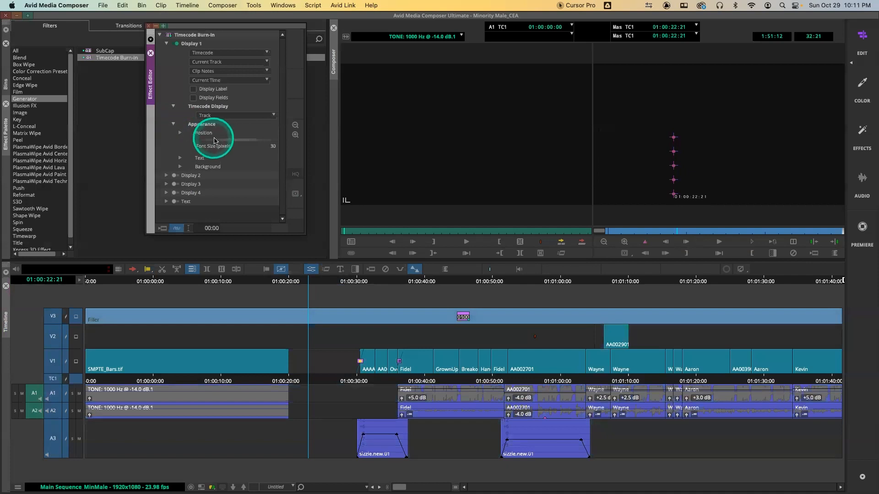
pyautogui.moveTo(213, 142); pyautogui.dragTo(218, 143)
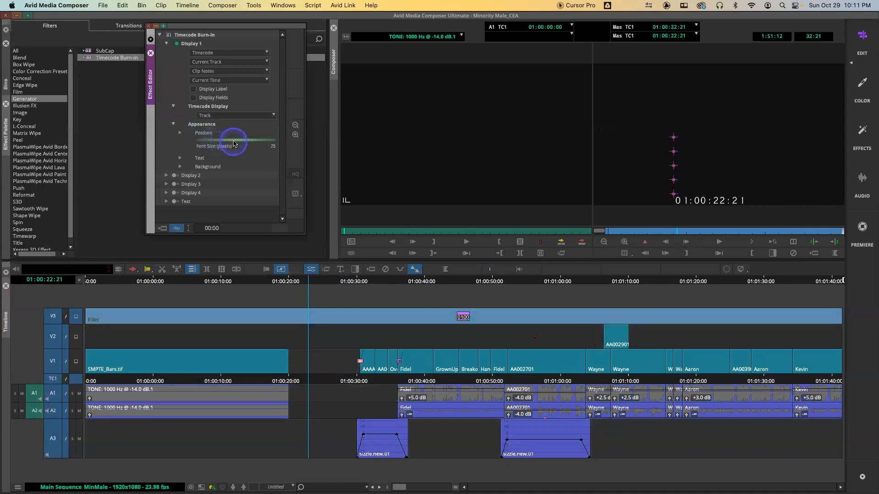
pyautogui.click(675, 194)
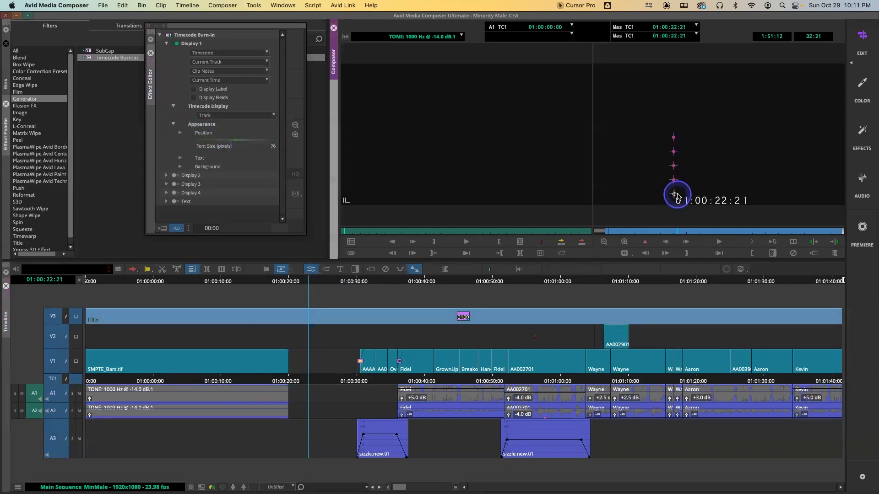
pyautogui.moveTo(691, 186); pyautogui.dragTo(699, 178)
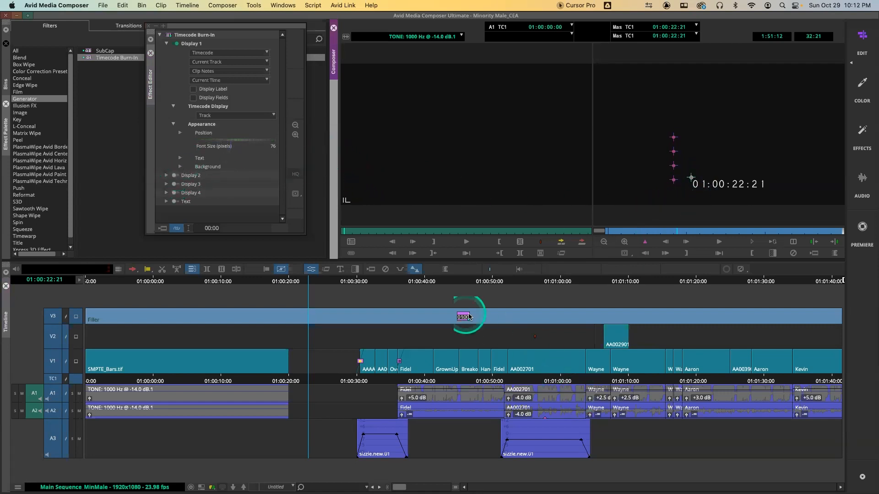
# Over the interview shot at 01:00:51:07, lower the timecode's background opacity and set its text line weight to 10.
pyautogui.click(501, 382)
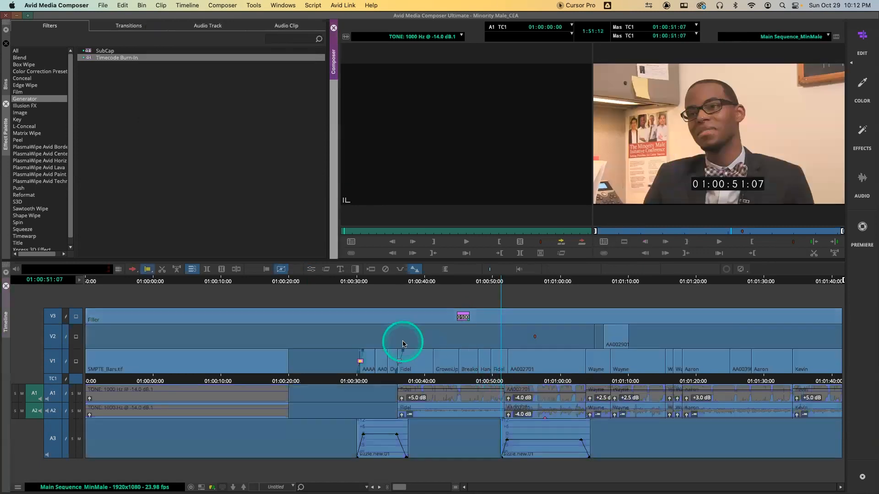
pyautogui.click(310, 271)
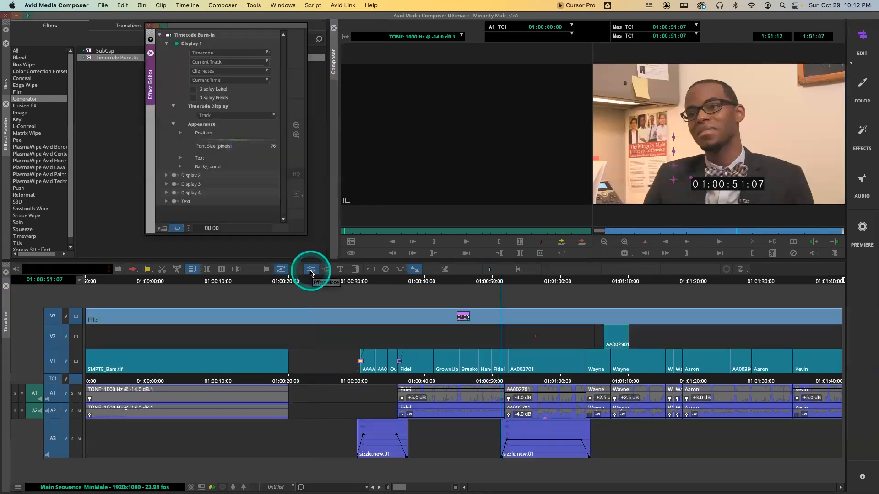
pyautogui.click(181, 168)
pyautogui.moveTo(264, 185); pyautogui.dragTo(257, 185)
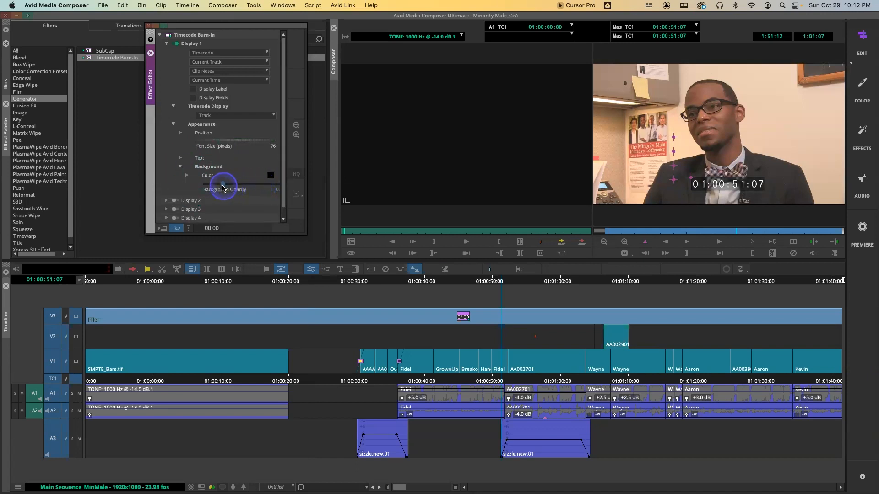
pyautogui.click(181, 158)
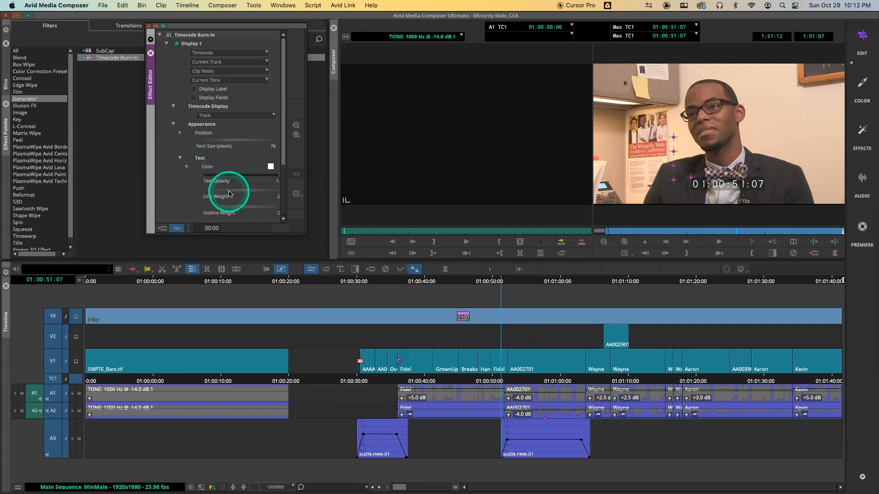
pyautogui.moveTo(229, 194); pyautogui.dragTo(236, 194)
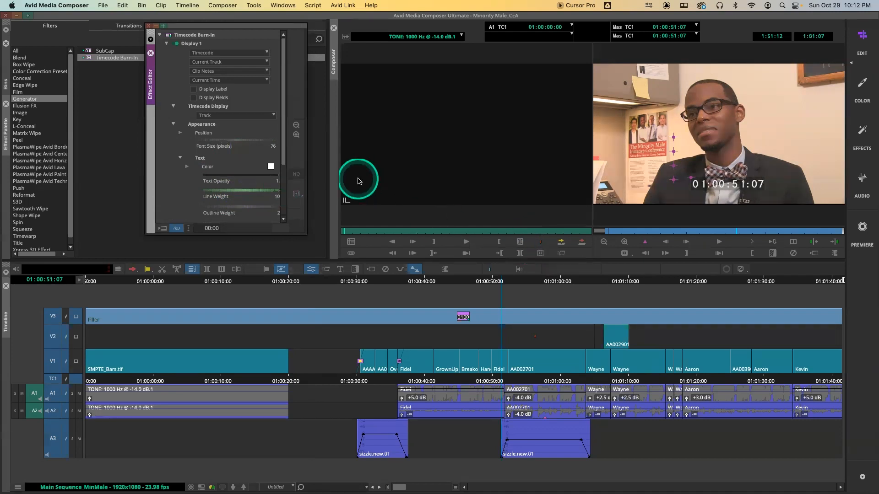
# Enable the Timecode Burn-In effect's custom text and enter an all-caps notice not to show the video to a named person.
pyautogui.moveTo(284, 153); pyautogui.dragTo(284, 229)
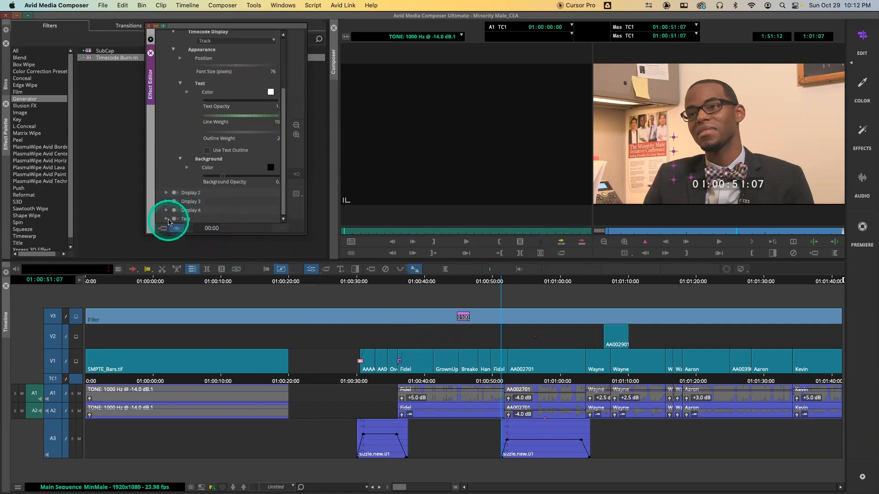
pyautogui.click(176, 220)
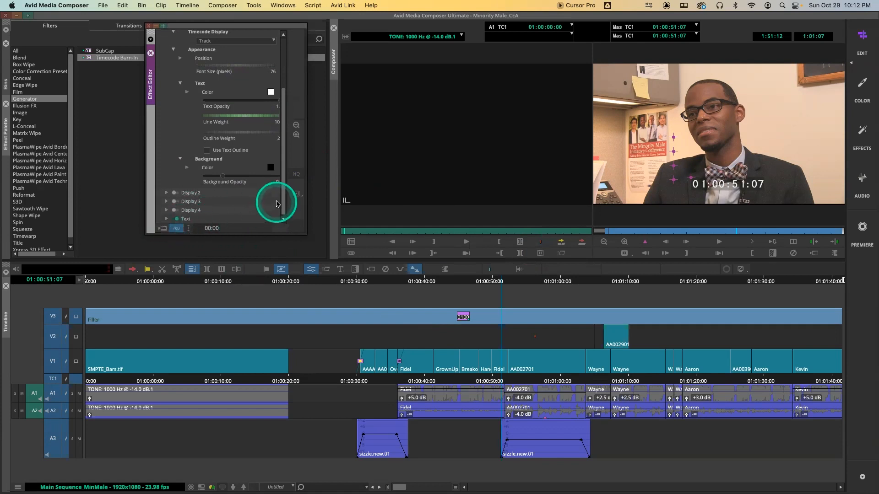
pyautogui.click(166, 219)
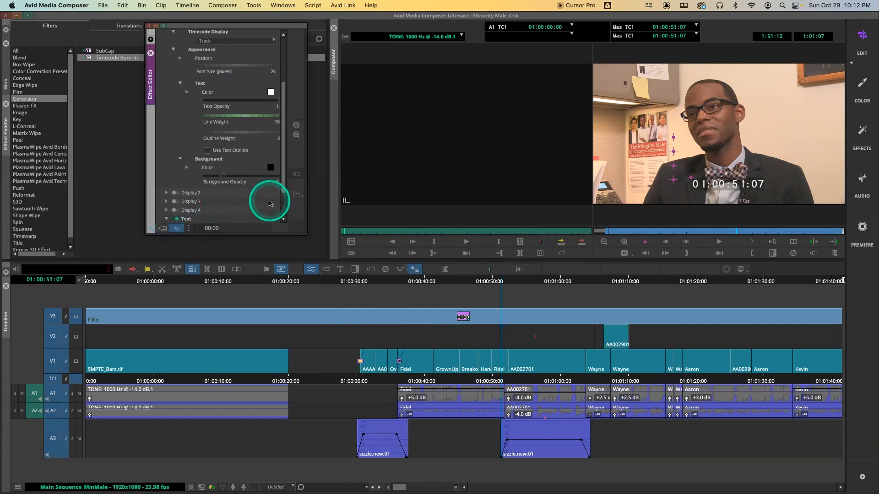
pyautogui.click(283, 208)
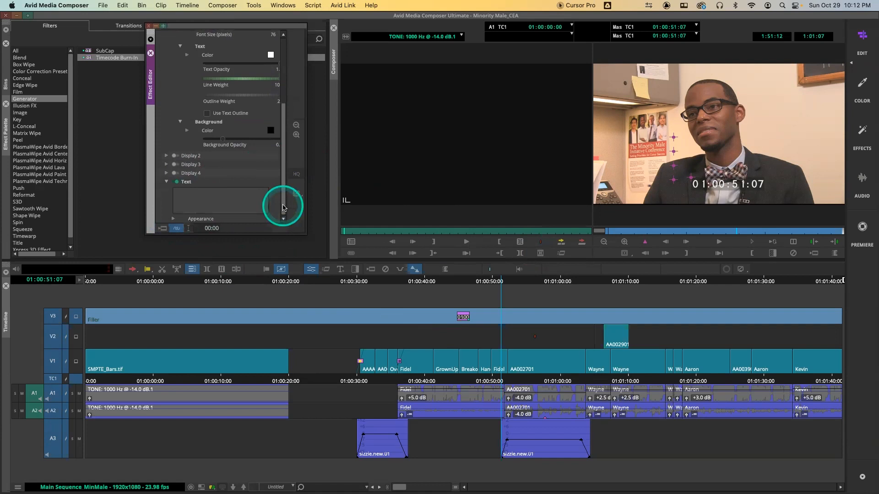
pyautogui.click(229, 194)
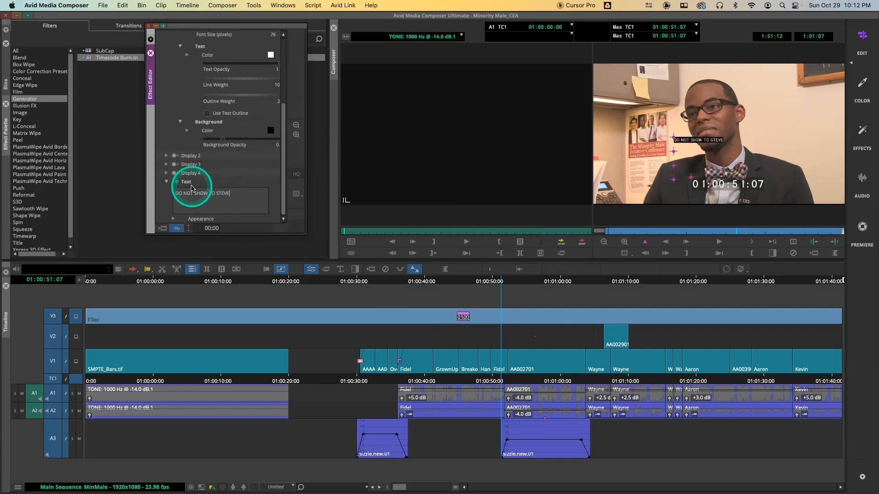
# Set the custom notice text's font size to 96 pixels.
pyautogui.click(173, 219)
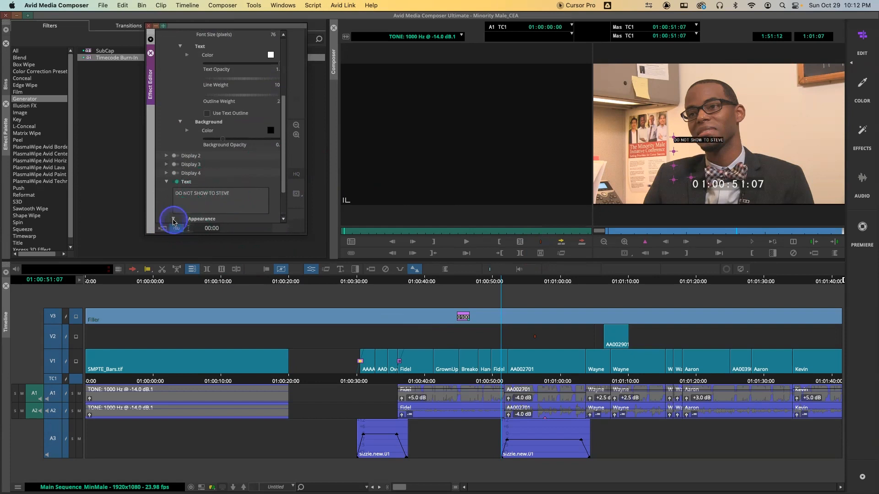
pyautogui.moveTo(285, 188); pyautogui.dragTo(284, 210)
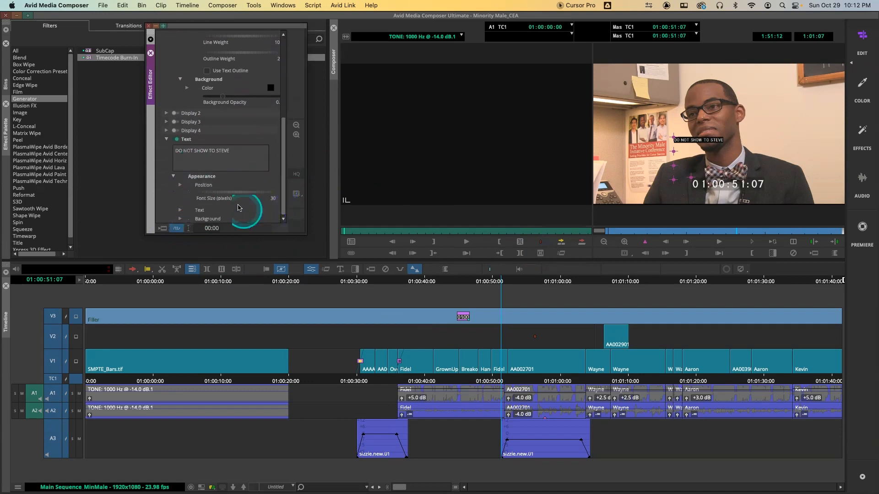
pyautogui.moveTo(222, 194); pyautogui.dragTo(253, 197)
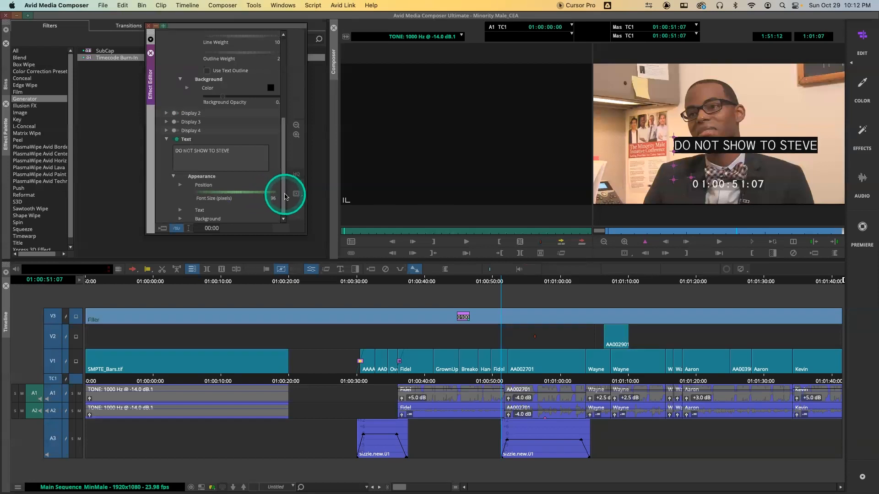
# Lower the custom notice's text opacity to make it semi-transparent and reduce its background opacity to nearly zero.
pyautogui.click(180, 219)
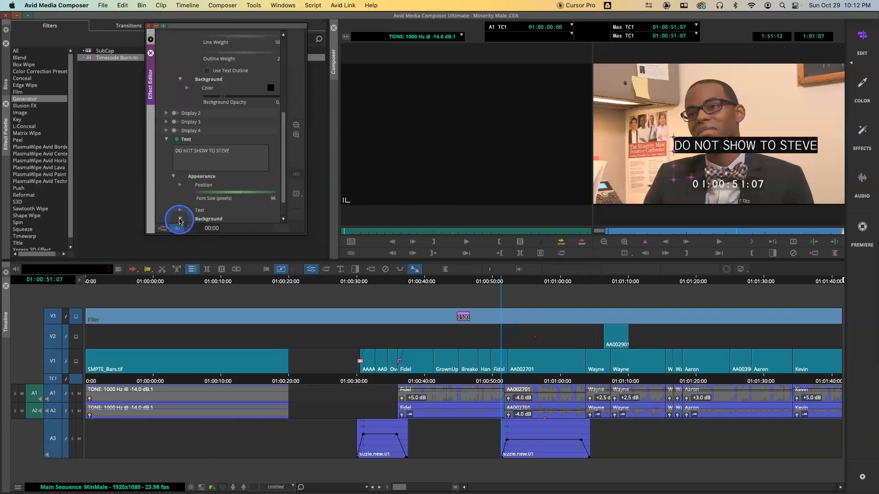
pyautogui.click(283, 219)
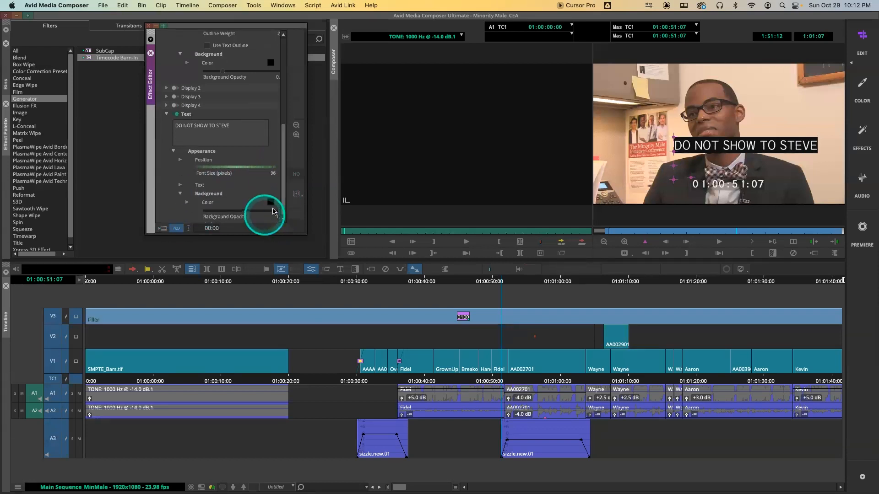
pyautogui.moveTo(273, 211); pyautogui.dragTo(221, 210)
pyautogui.click(179, 185)
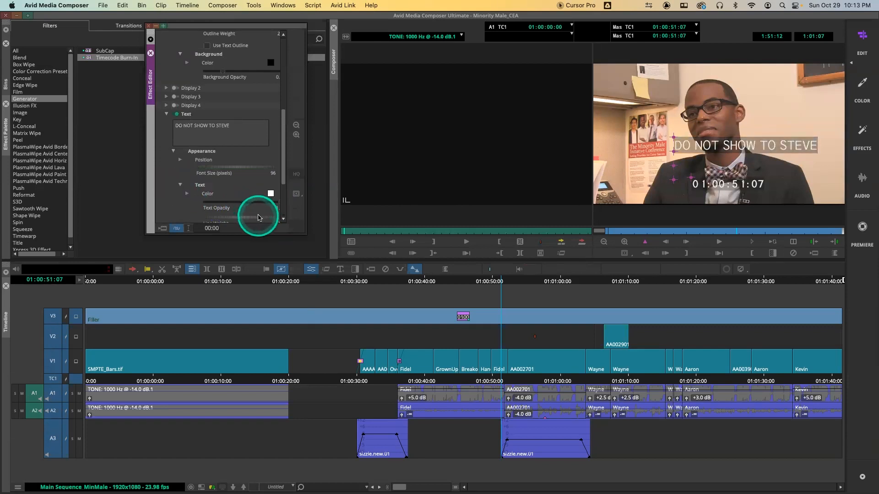
pyautogui.moveTo(269, 202); pyautogui.dragTo(237, 205)
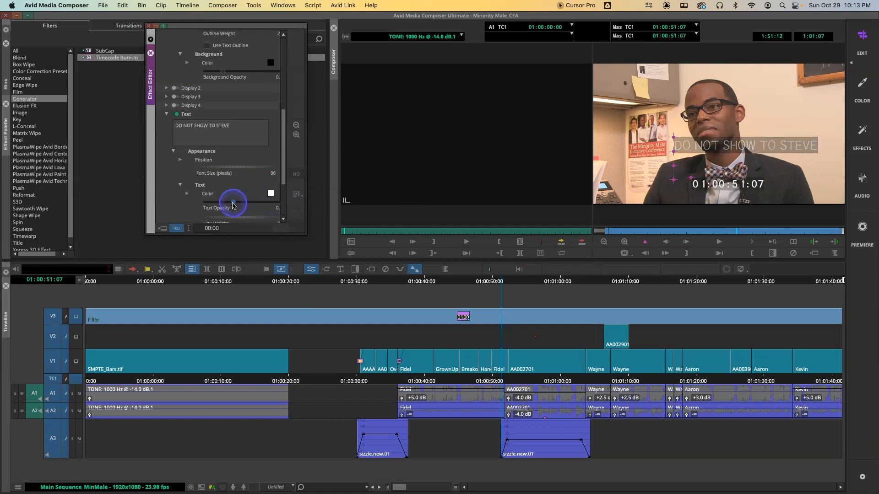
pyautogui.moveTo(287, 186); pyautogui.dragTo(284, 210)
pyautogui.click(214, 214)
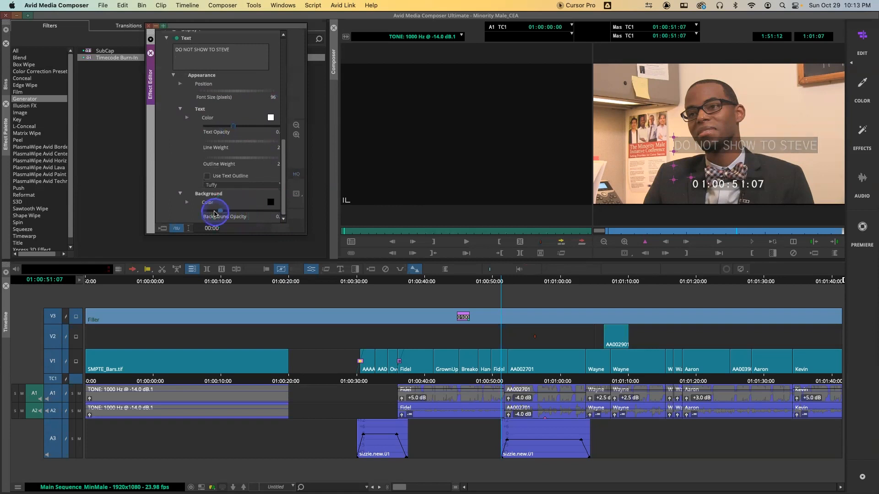
pyautogui.moveTo(215, 214); pyautogui.dragTo(210, 215)
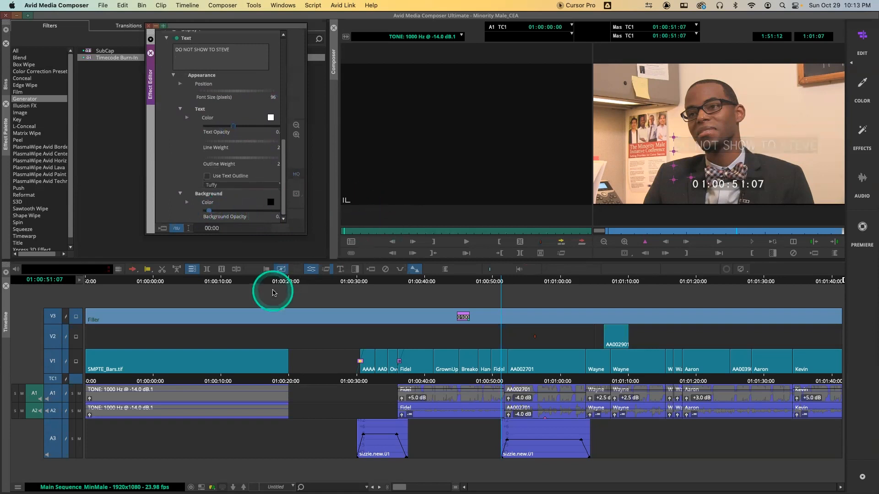
# Check the custom notice and timecode burn-in over the SMPTE bars at the opening of the sequence.
pyautogui.click(269, 379)
pyautogui.moveTo(268, 379); pyautogui.dragTo(244, 377)
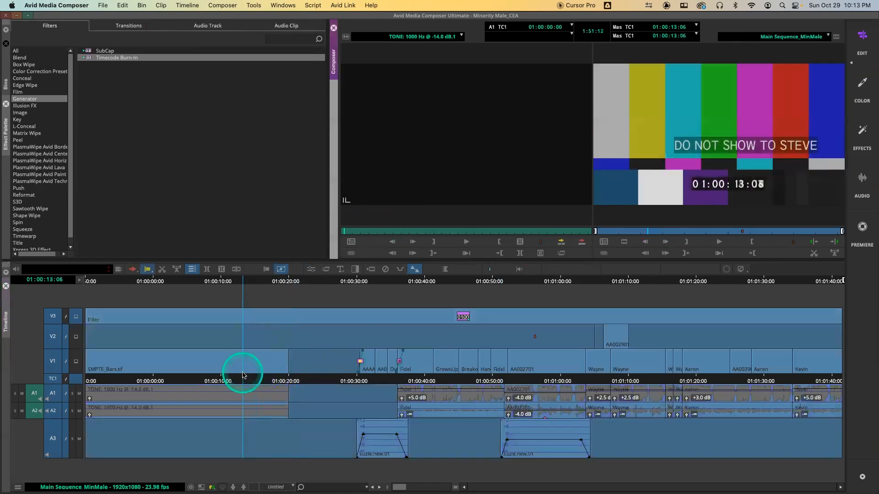
pyautogui.click(320, 365)
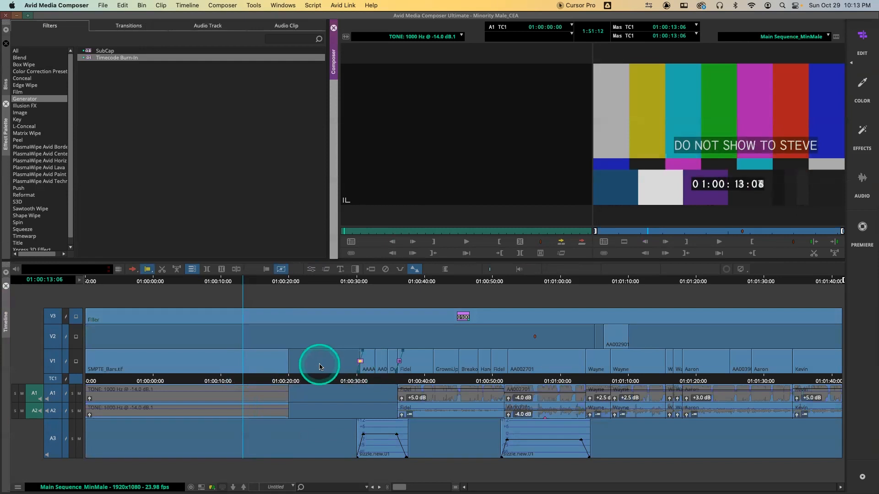
# Exclude the burn-in from output by deselecting V3 and monitoring video from V2, keeping V2 selected.
pyautogui.click(54, 316)
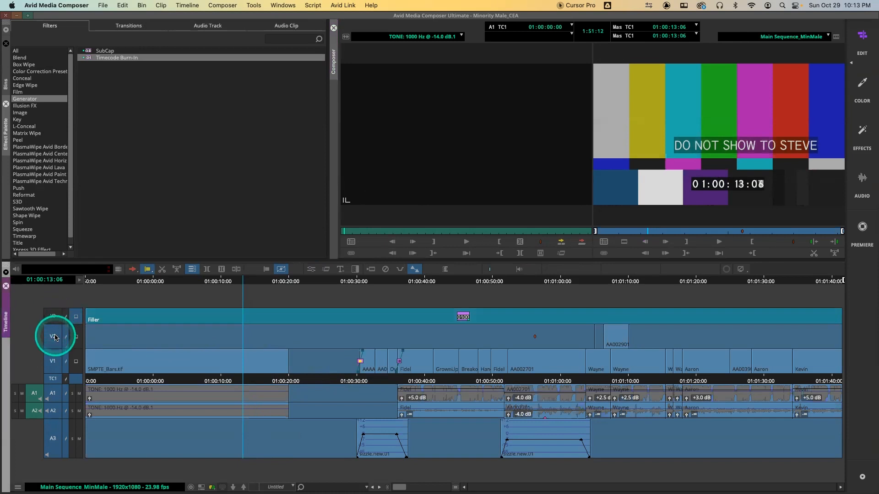
pyautogui.click(55, 338)
pyautogui.click(76, 337)
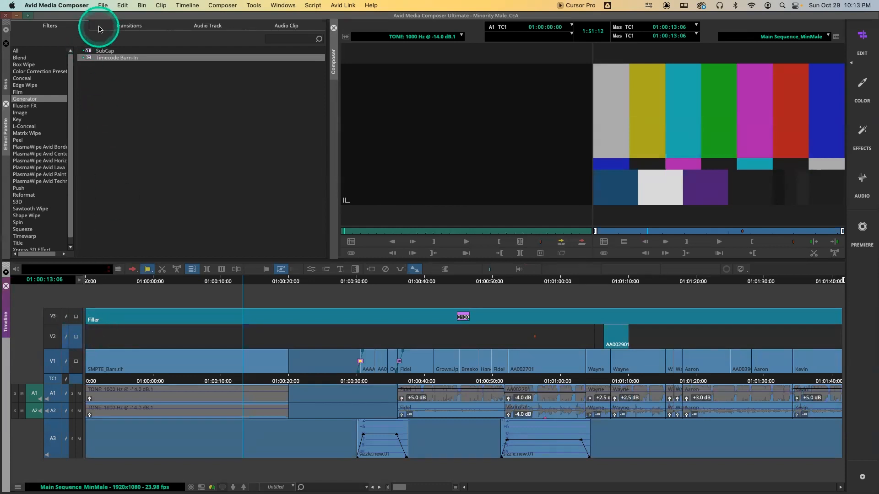
pyautogui.click(106, 6)
pyautogui.moveTo(126, 133)
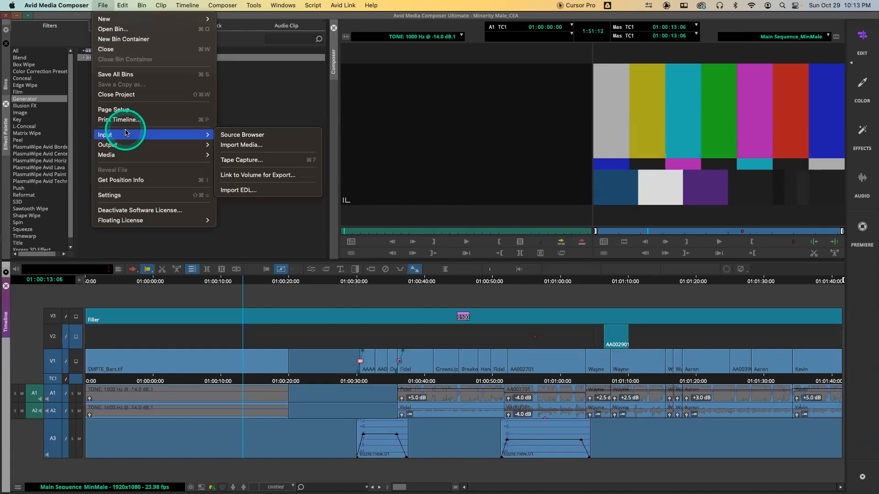
pyautogui.click(53, 341)
pyautogui.click(54, 341)
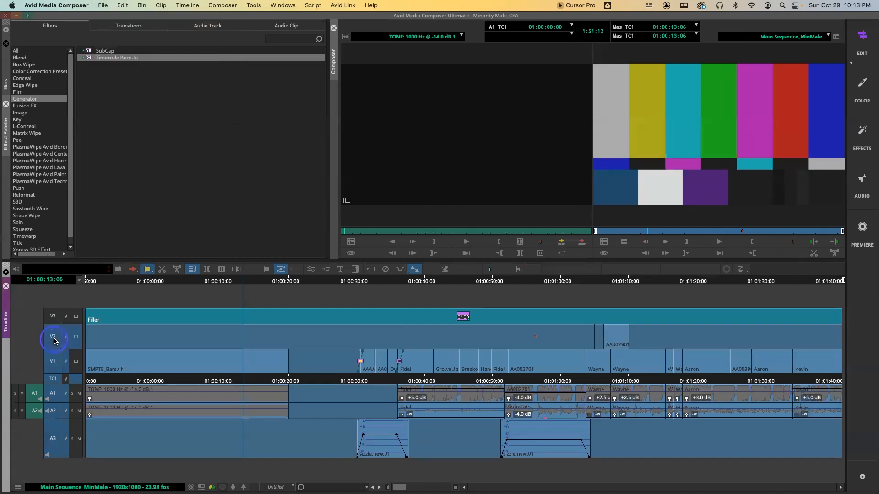
# Open the sequence's export-to-file options and set the export format to Pro Tools Session.
pyautogui.click(104, 5)
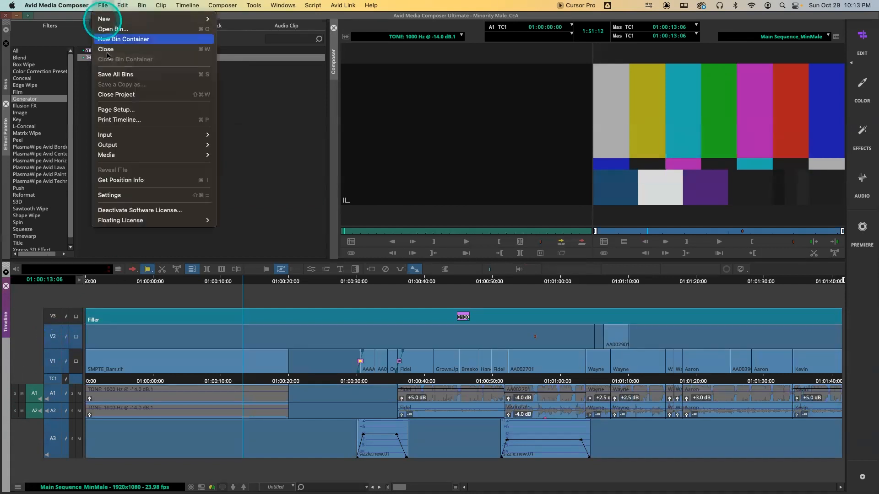
pyautogui.moveTo(139, 145)
pyautogui.click(220, 155)
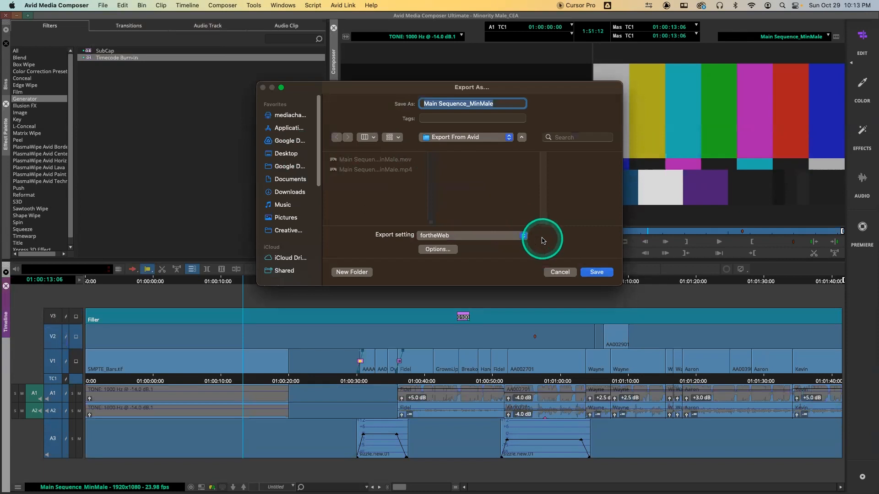
pyautogui.click(435, 250)
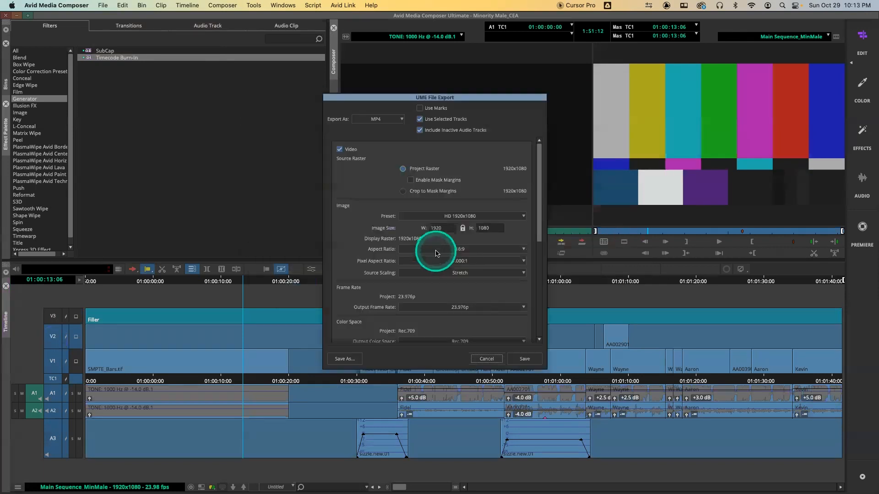
pyautogui.click(394, 120)
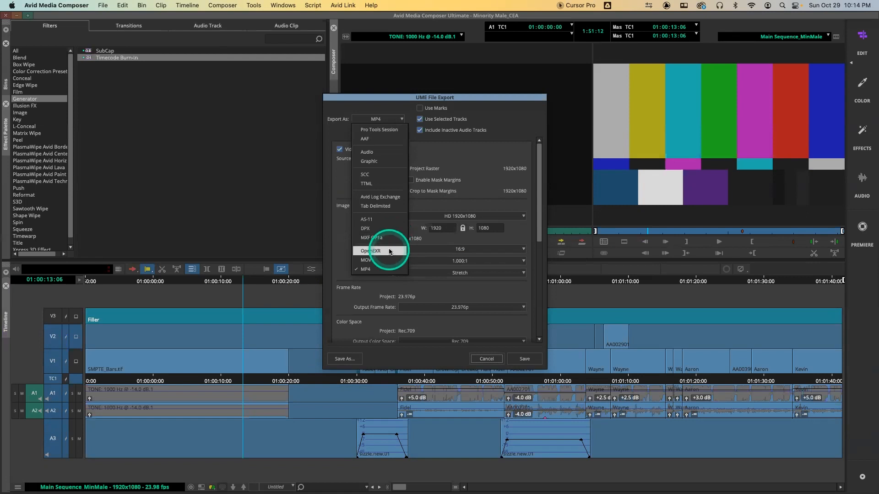
pyautogui.click(385, 130)
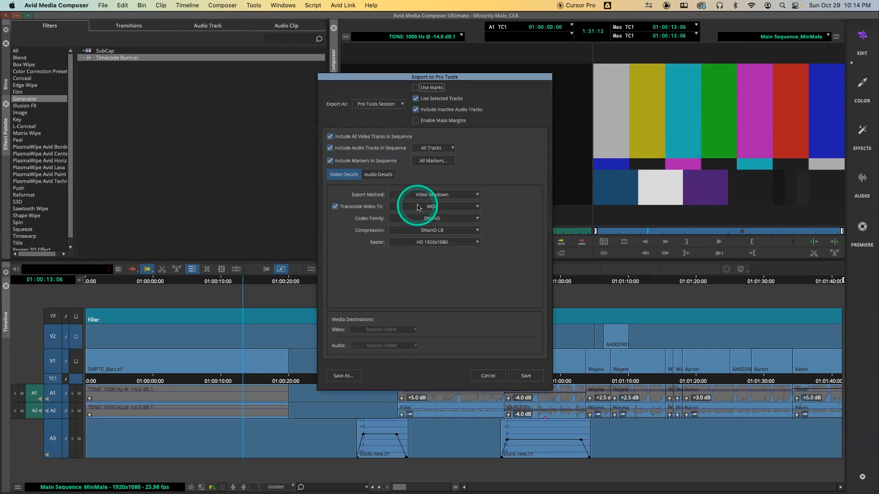
pyautogui.click(435, 110)
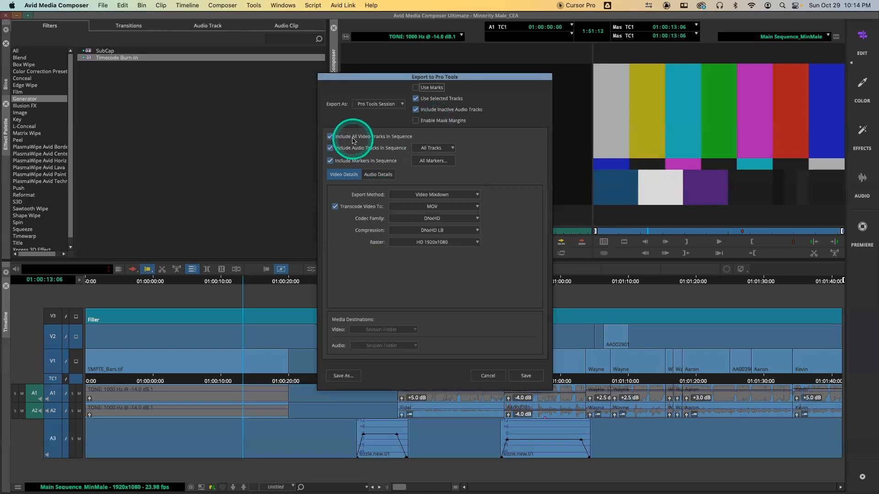
# In the video details, keep Video Mixdown as the export method and transcode to MXF with DNxHD LB compression.
pyautogui.click(346, 174)
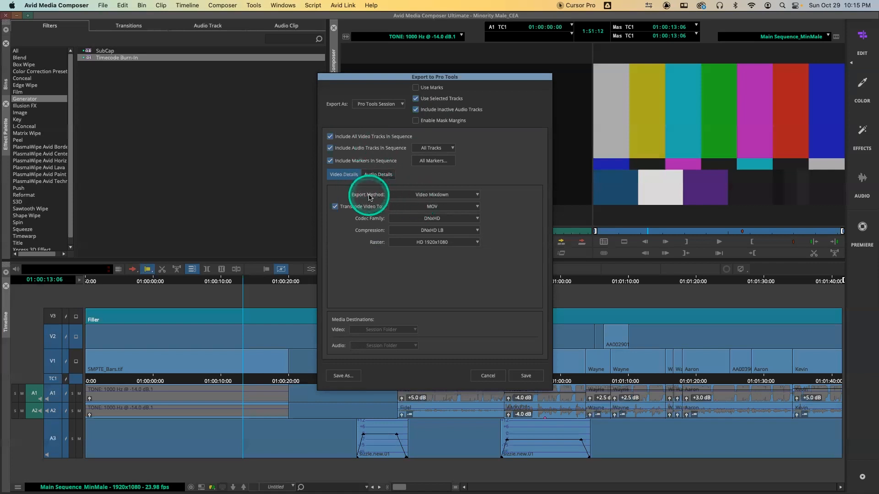
pyautogui.click(416, 195)
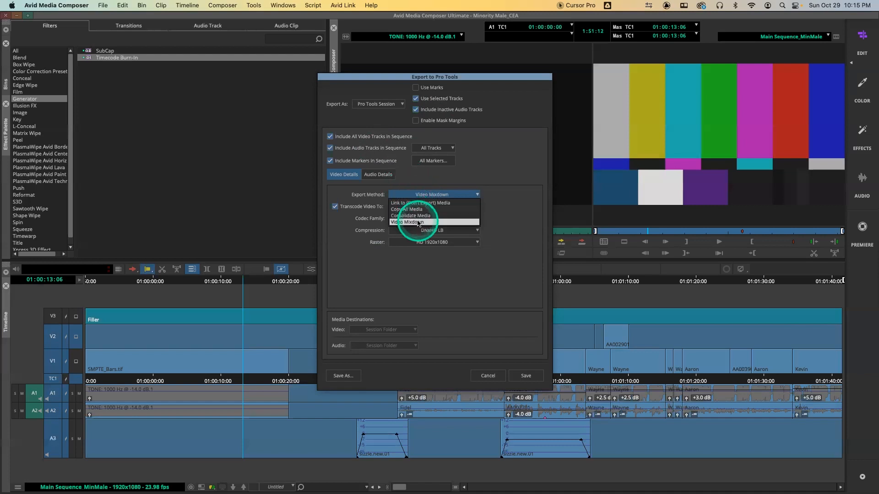
pyautogui.click(429, 296)
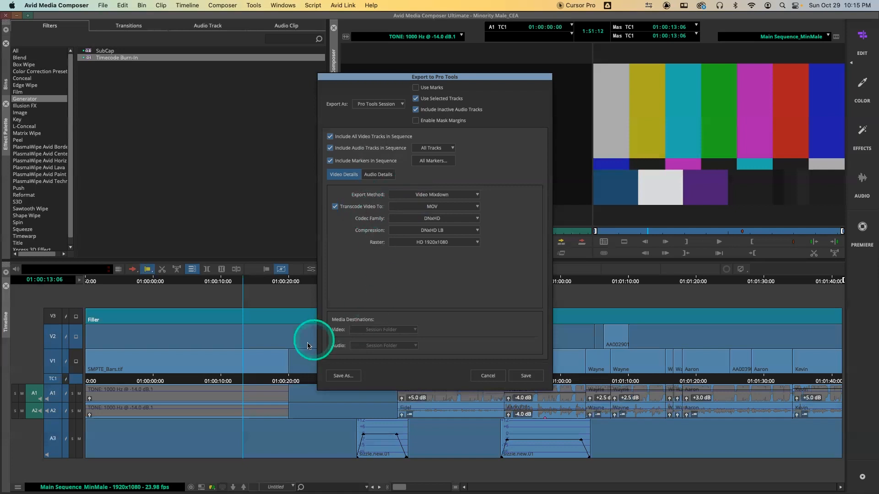
pyautogui.click(415, 209)
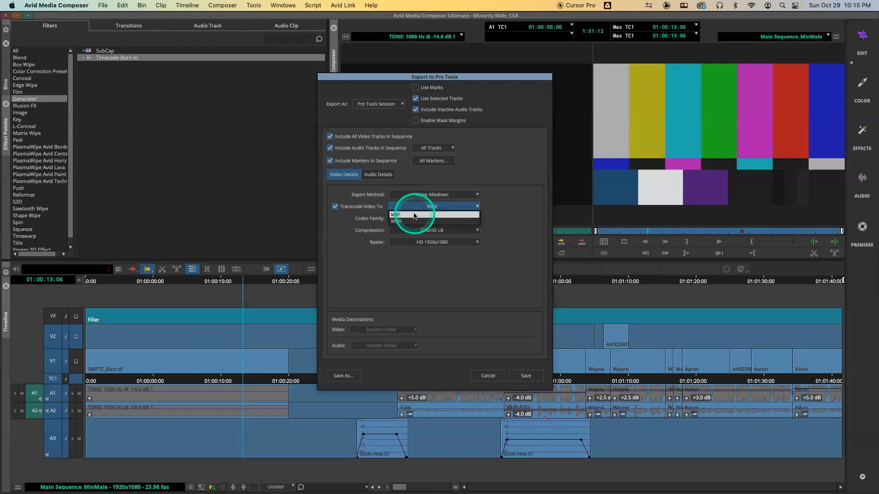
pyautogui.click(414, 215)
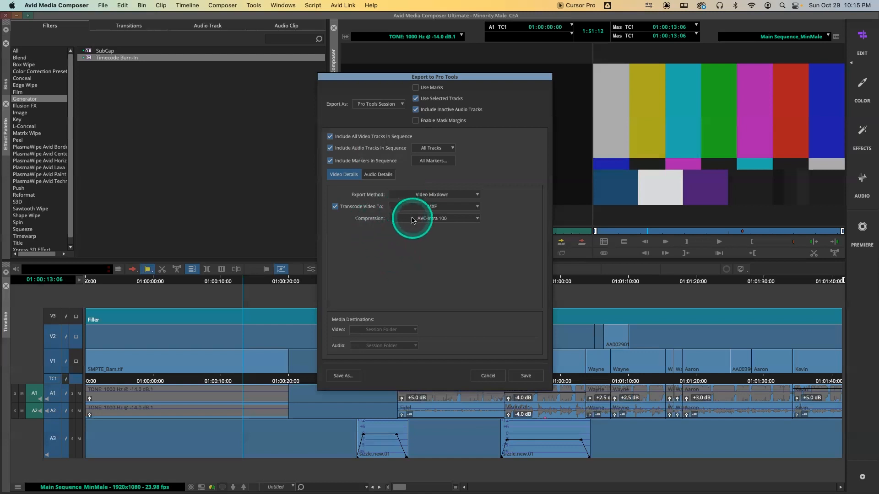
pyautogui.click(412, 219)
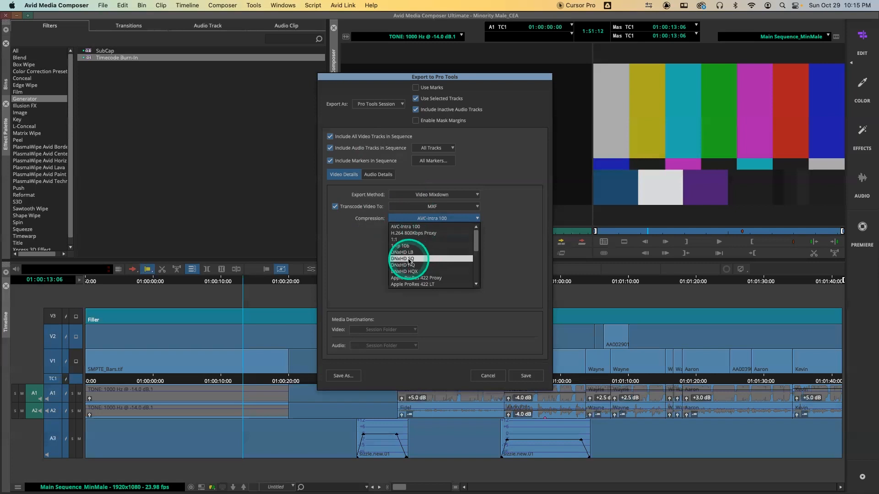
pyautogui.click(407, 253)
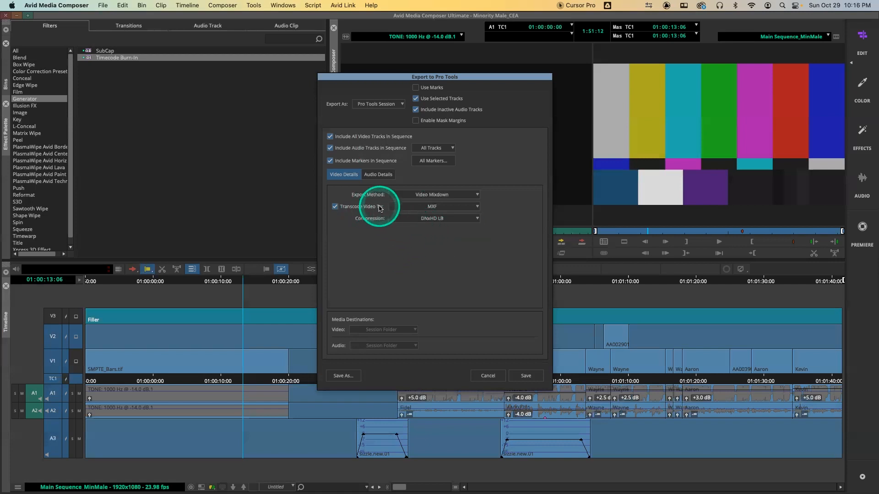
pyautogui.click(425, 200)
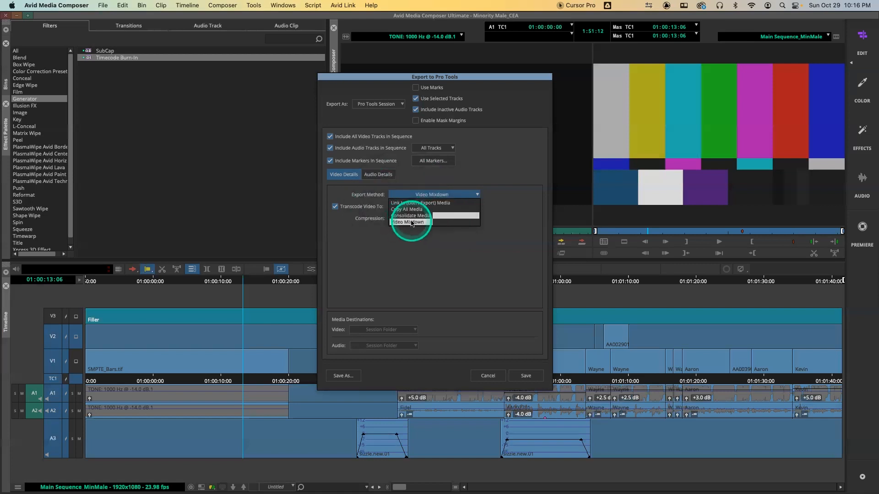
pyautogui.click(409, 222)
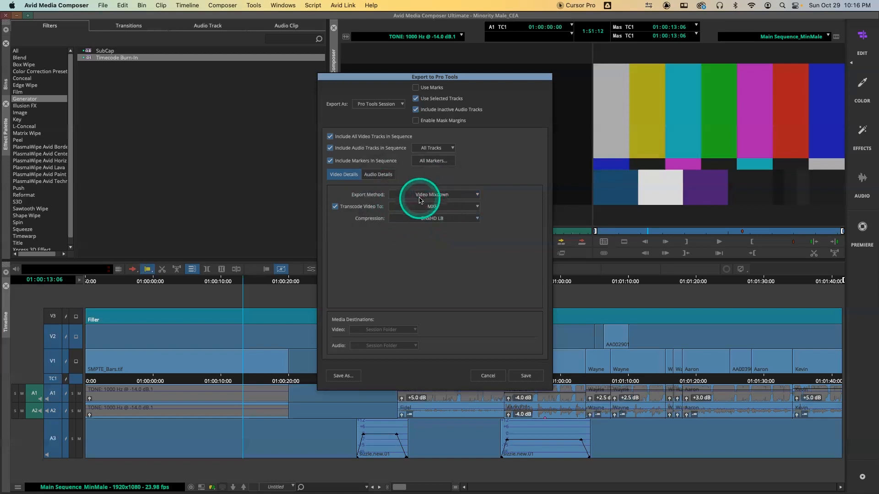
# Set the audio export method to Consolidate Media in the audio details.
pyautogui.click(389, 176)
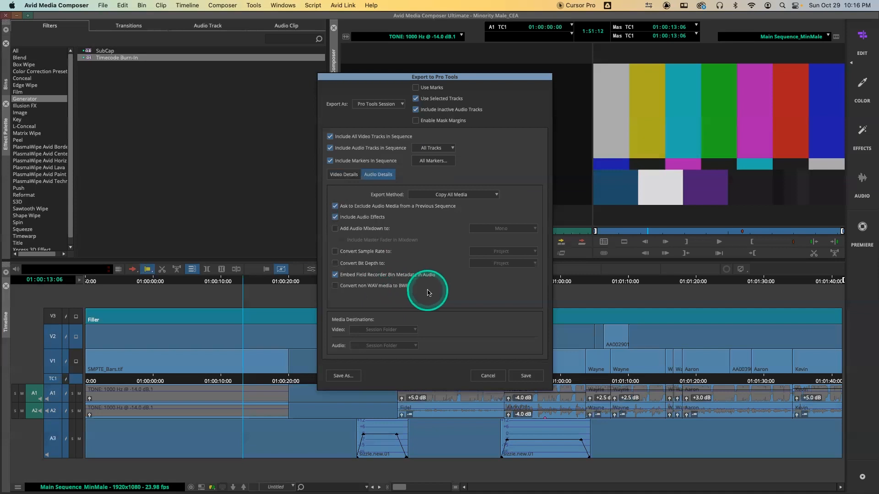
pyautogui.click(451, 196)
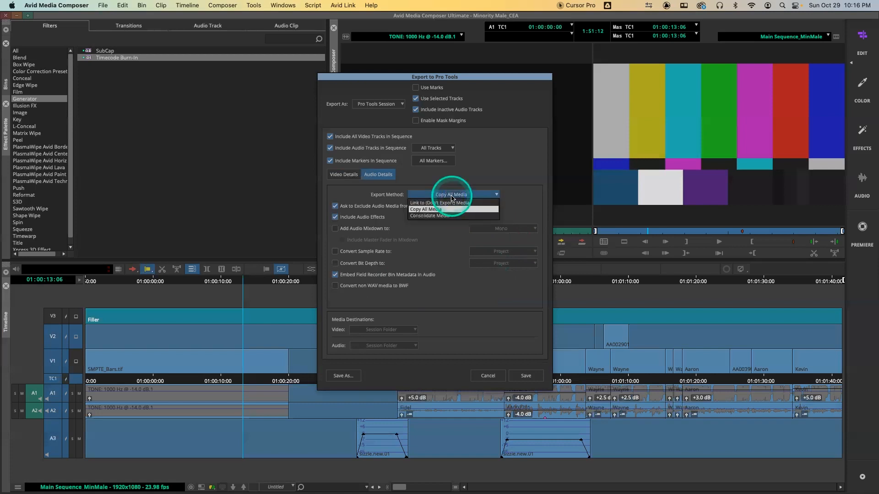
pyautogui.click(442, 216)
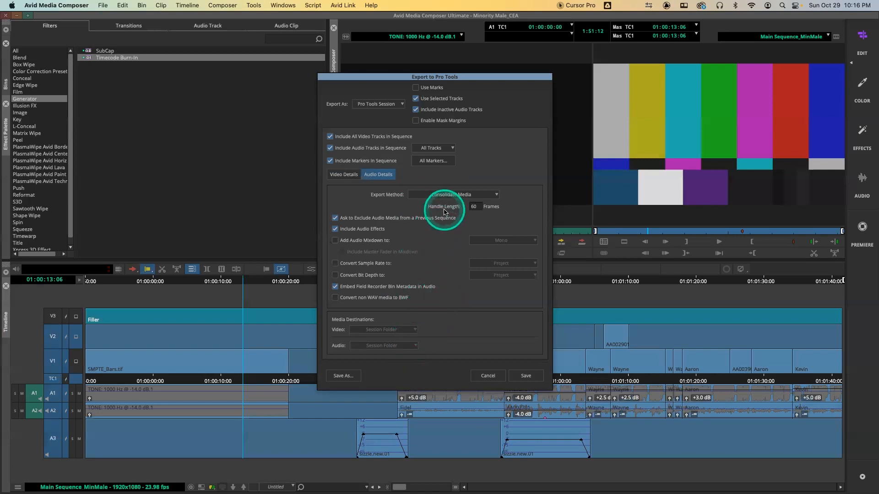
# Try adding an audio mixdown in 5.1 and in Stereo, and turn the mixdown option back off.
pyautogui.click(364, 242)
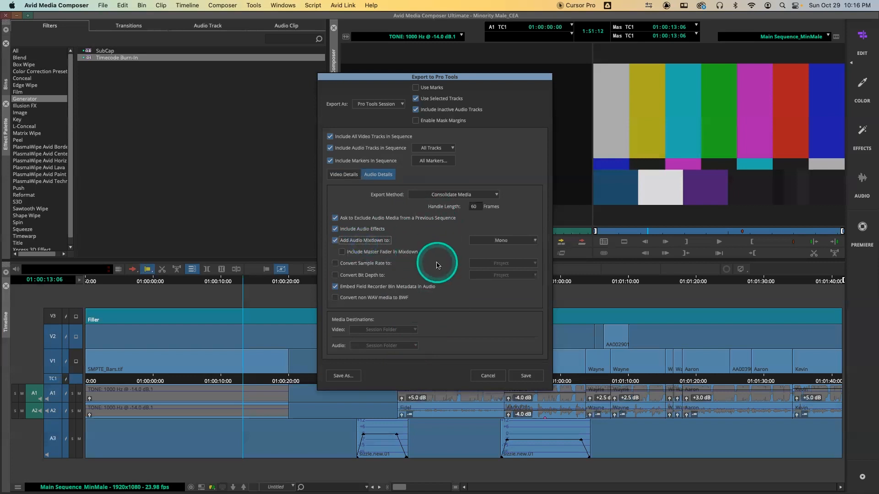
pyautogui.click(501, 240)
pyautogui.click(495, 259)
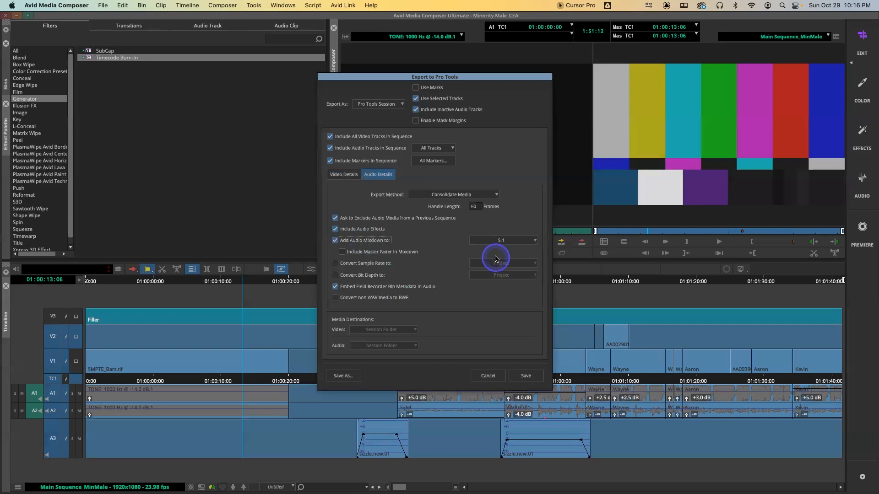
pyautogui.click(495, 238)
pyautogui.click(490, 253)
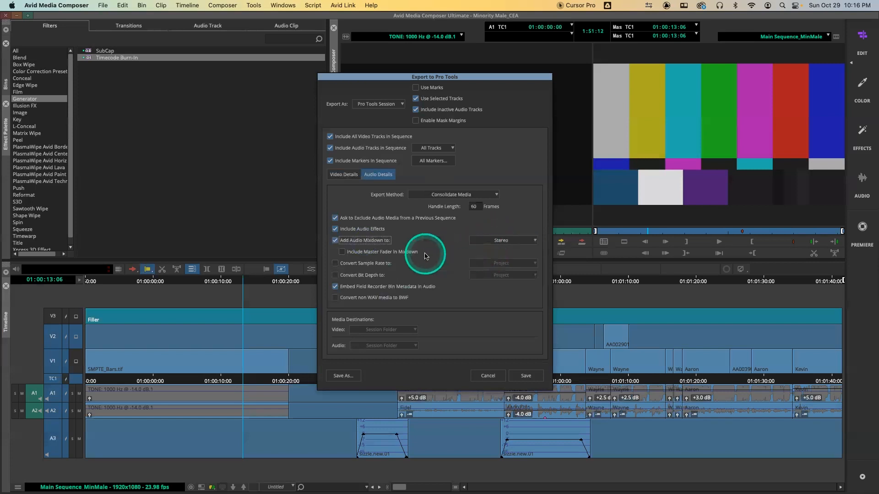
pyautogui.click(335, 240)
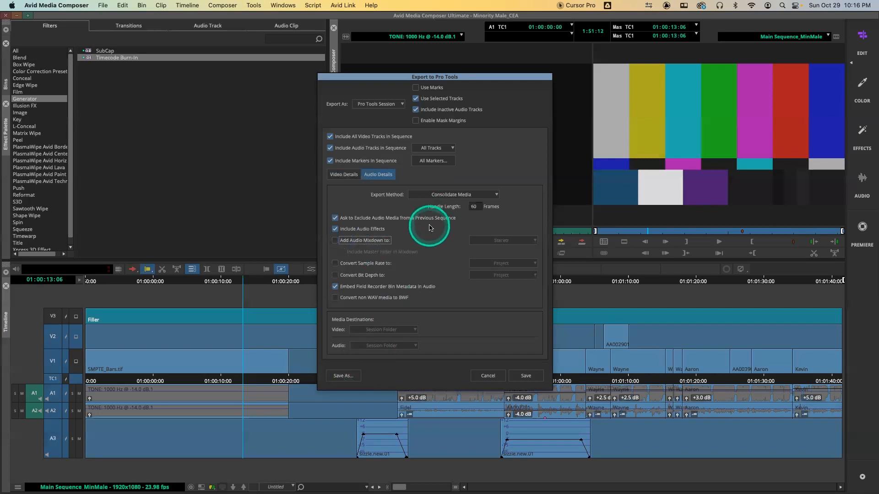
# Save the export settings as GoToProtools and review its video and audio options.
pyautogui.click(348, 374)
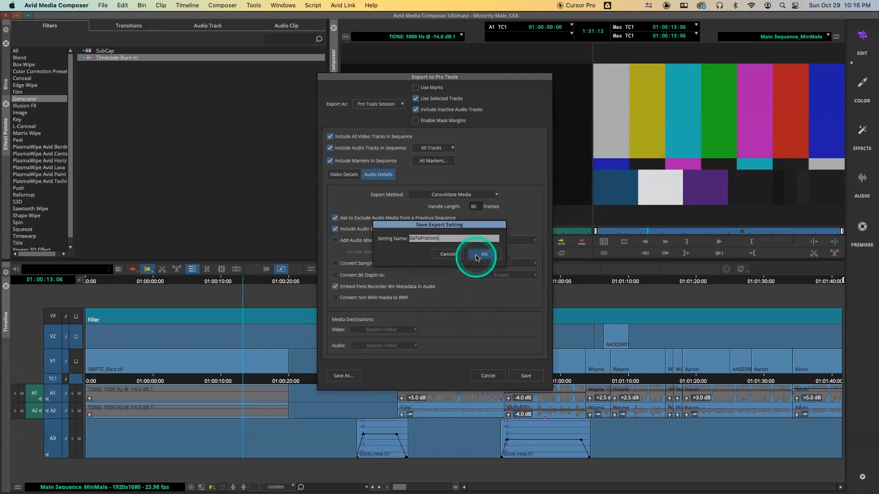
pyautogui.click(483, 255)
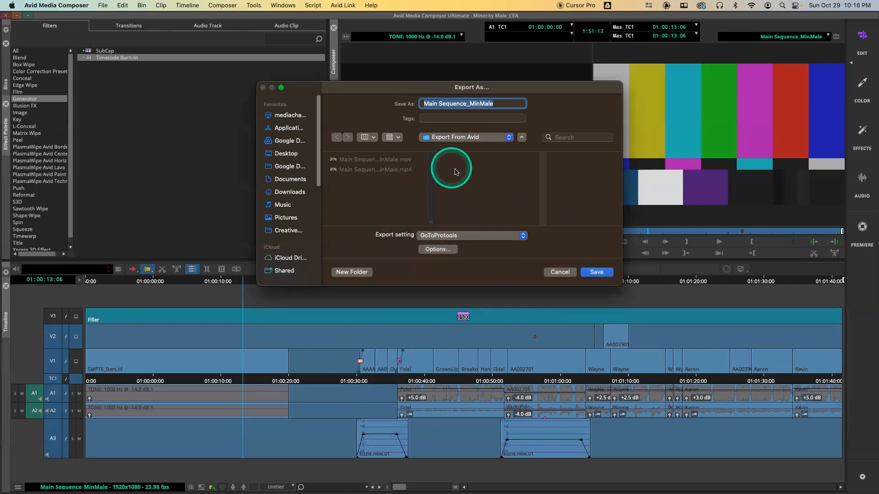
pyautogui.click(449, 250)
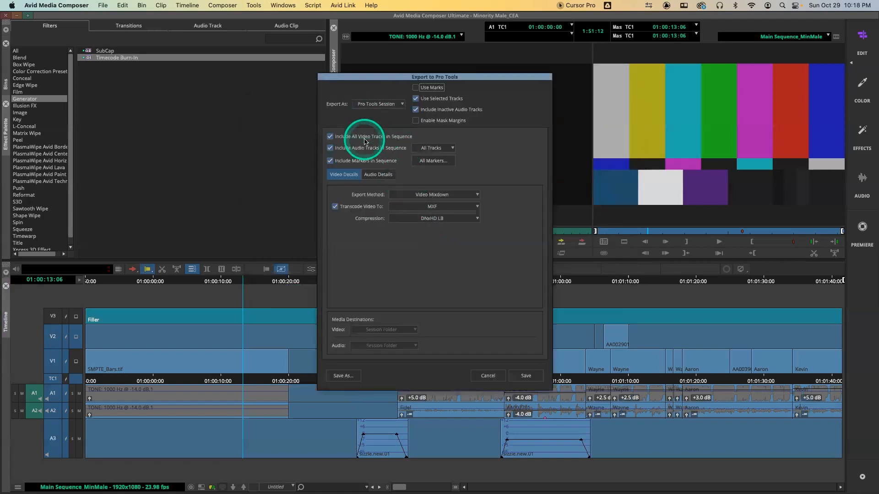
pyautogui.click(383, 176)
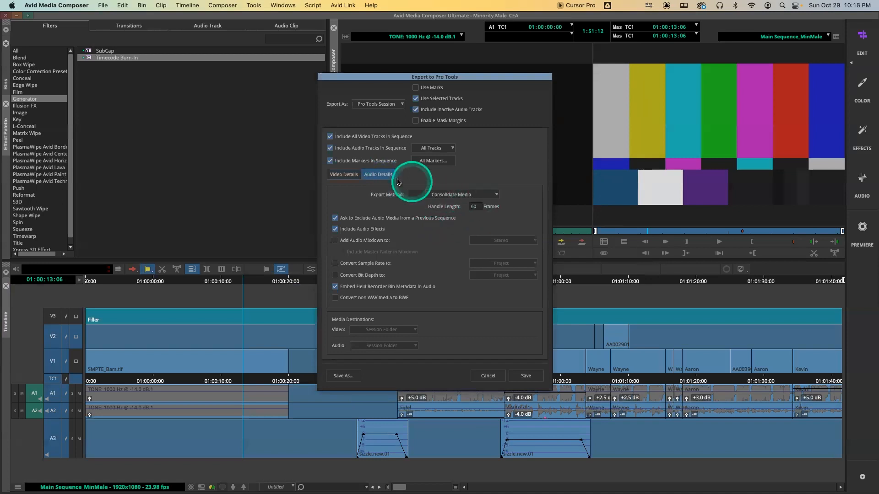
pyautogui.click(456, 197)
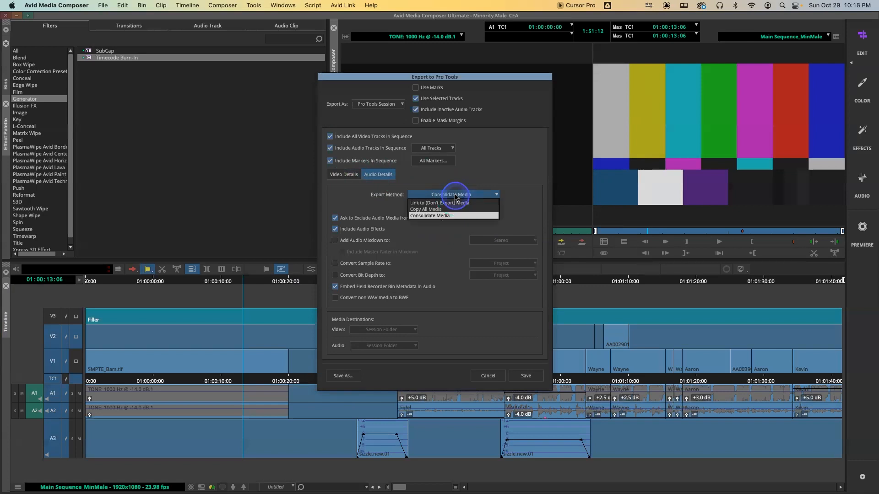
pyautogui.click(515, 214)
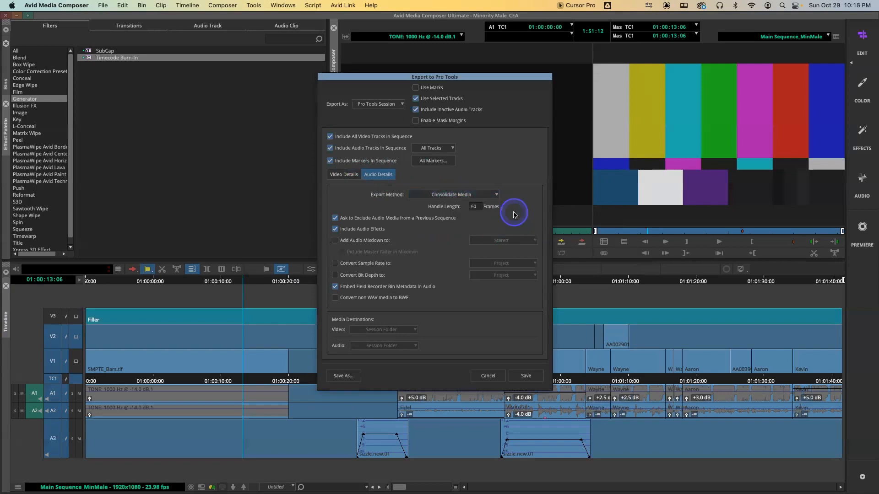
pyautogui.click(524, 380)
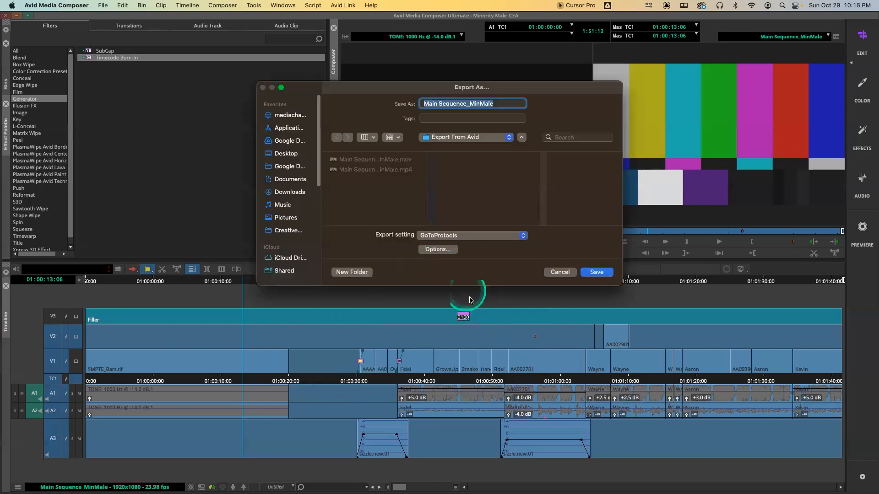
# Export Main Sequence_MinMale to the Export From Avid folder with None chosen for excluding another sequence's audio media.
pyautogui.click(597, 273)
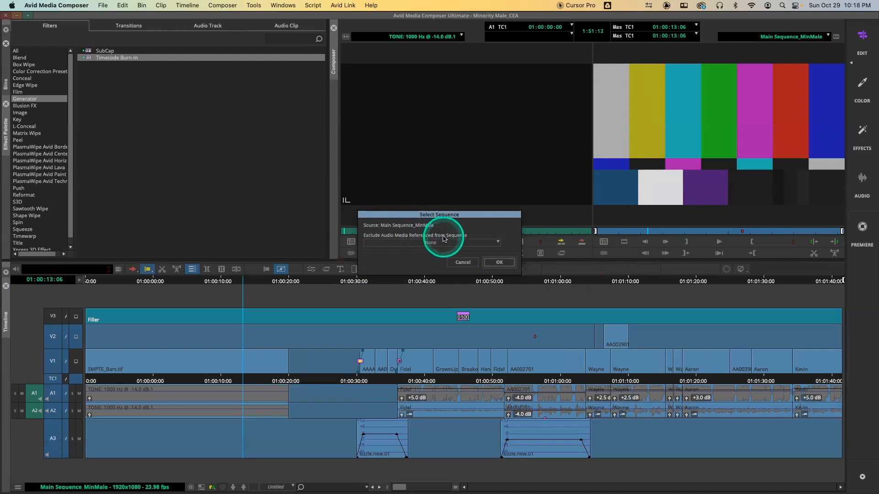
pyautogui.click(430, 245)
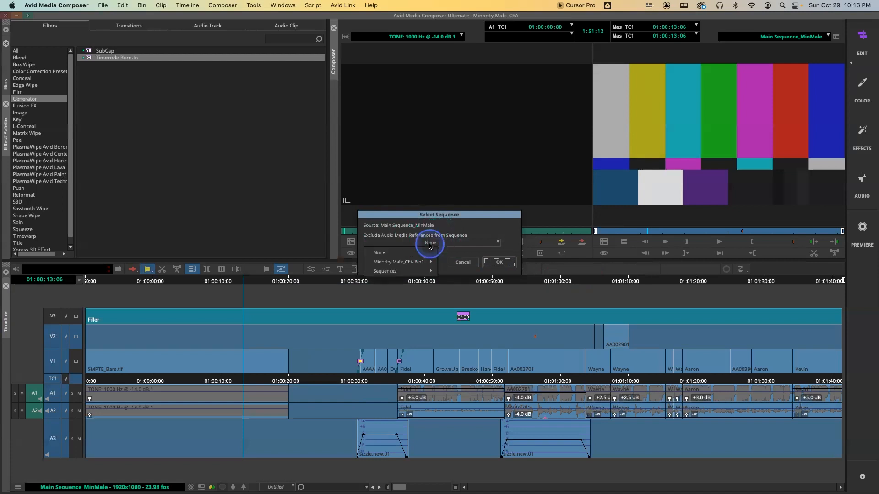
pyautogui.click(396, 254)
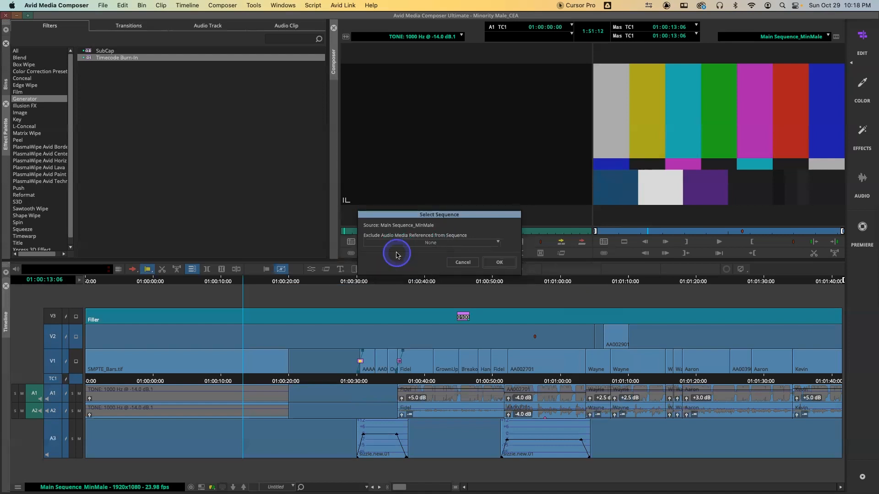
pyautogui.click(499, 262)
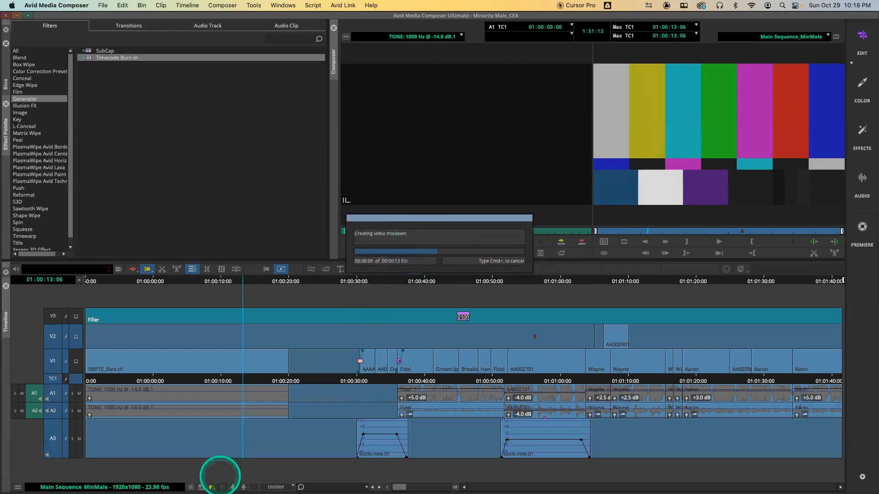
# In Finder, open the Export From Avid folder on the Desktop and examine the media files inside Avid MediaFiles > MXF > 1.
pyautogui.click(122, 478)
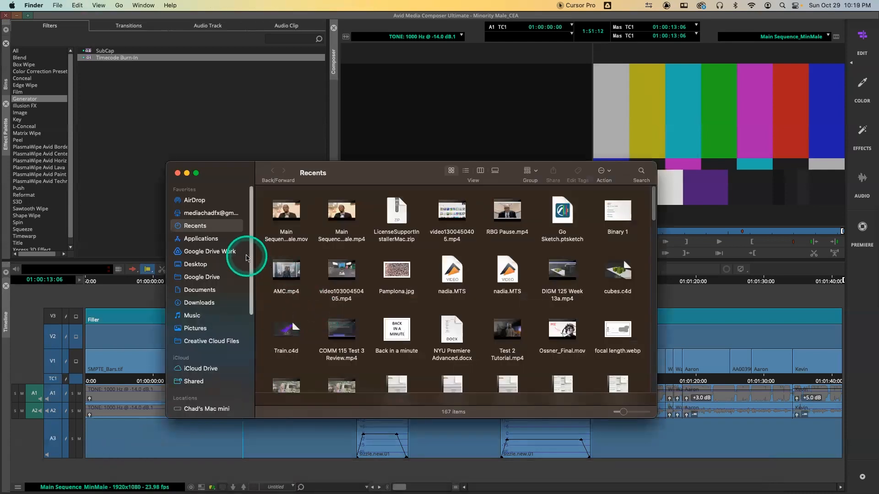
pyautogui.click(208, 265)
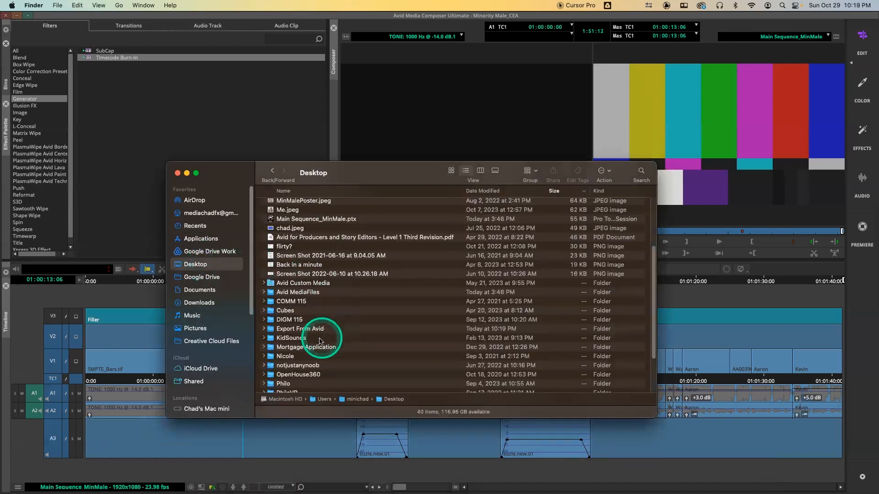
pyautogui.doubleClick(314, 329)
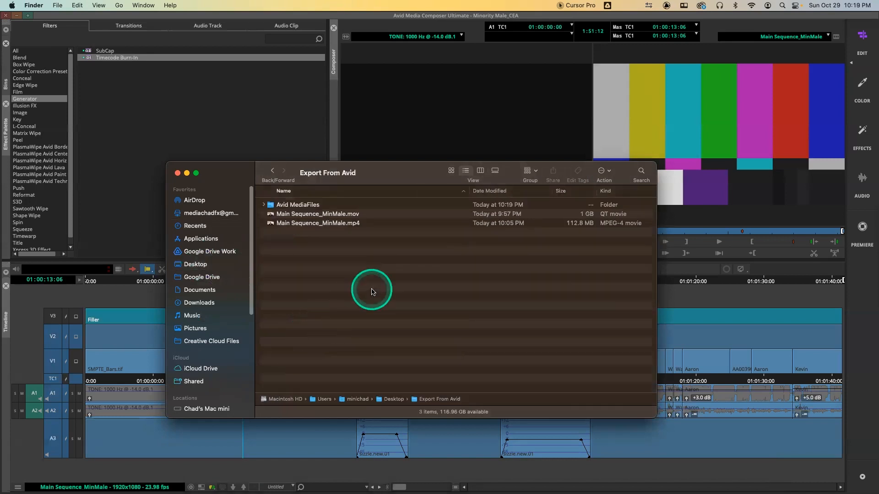
pyautogui.click(264, 205)
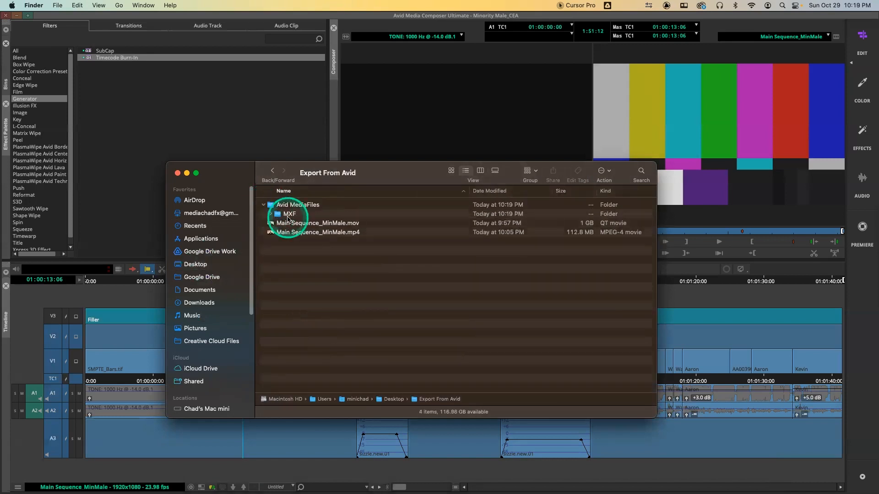
pyautogui.click(271, 214)
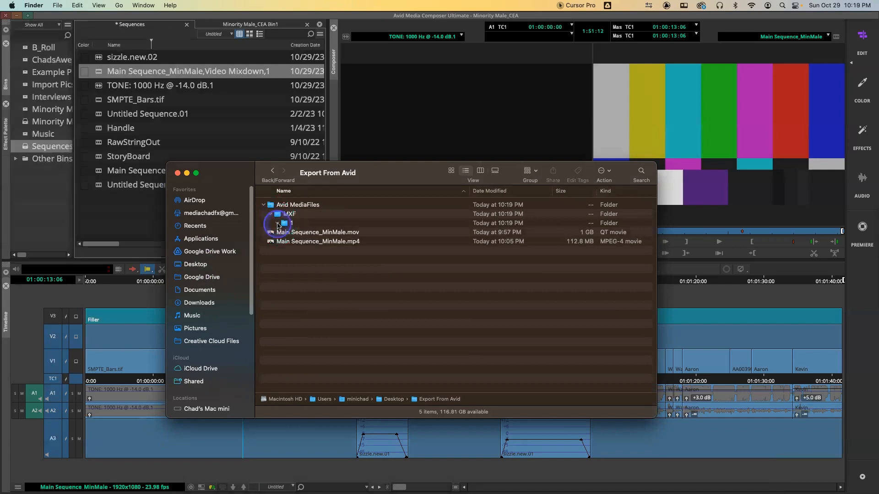
pyautogui.click(277, 224)
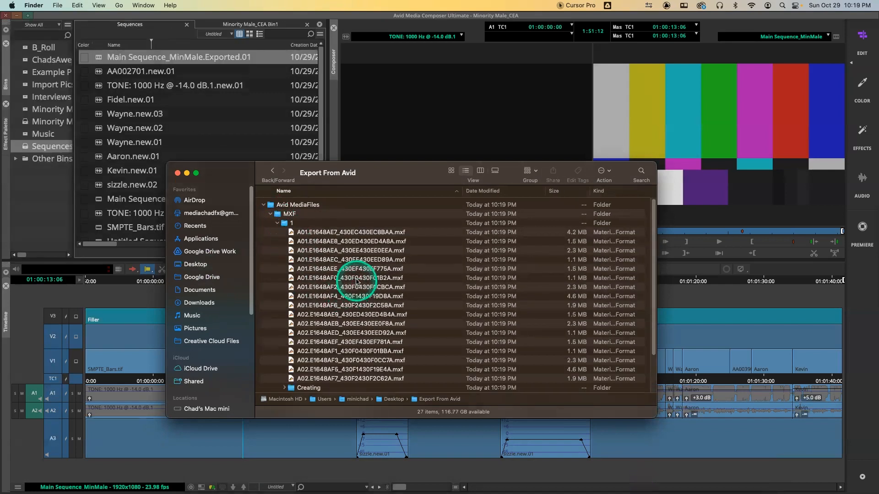
pyautogui.click(178, 173)
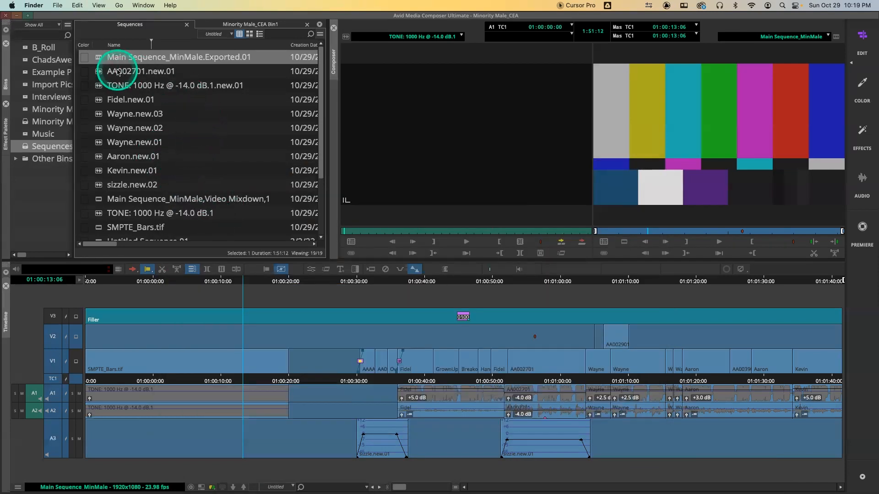
pyautogui.click(311, 364)
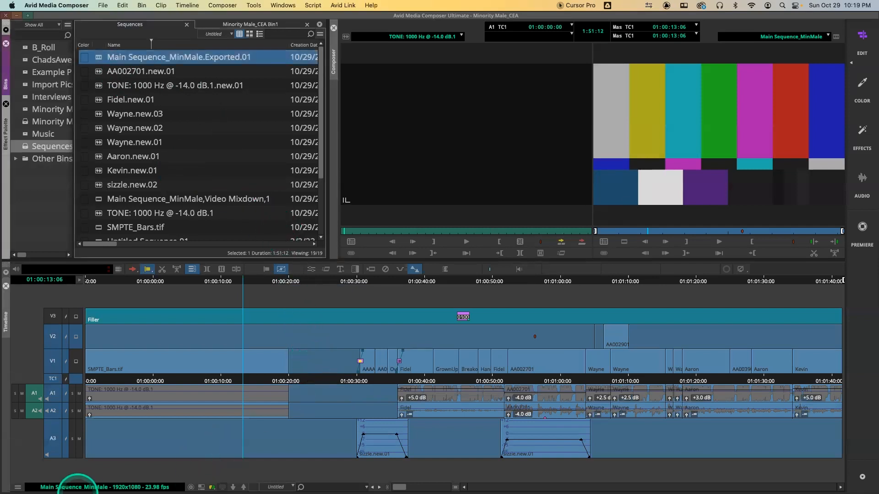
# Return to the Export From Avid folder in Finder, collapse its MXF subfolder and locate the Main Sequence_MinMale.ptx session file.
pyautogui.moveTo(87, 492)
pyautogui.click(120, 481)
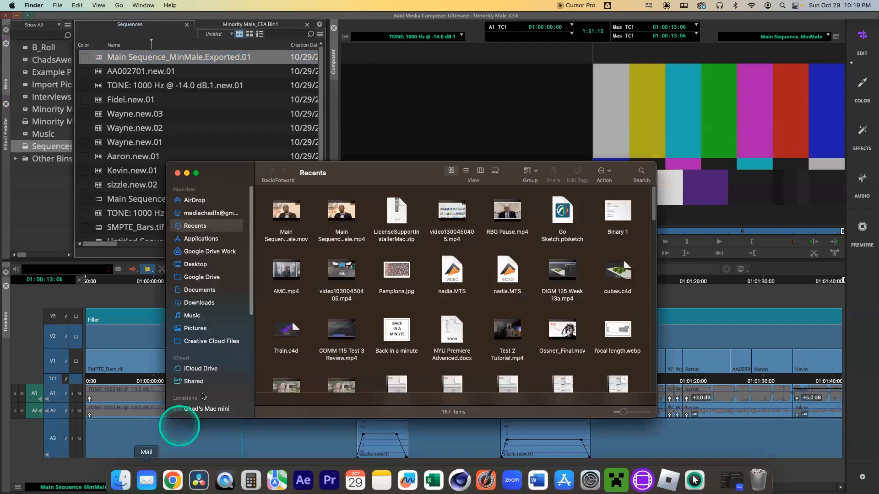
pyautogui.click(199, 266)
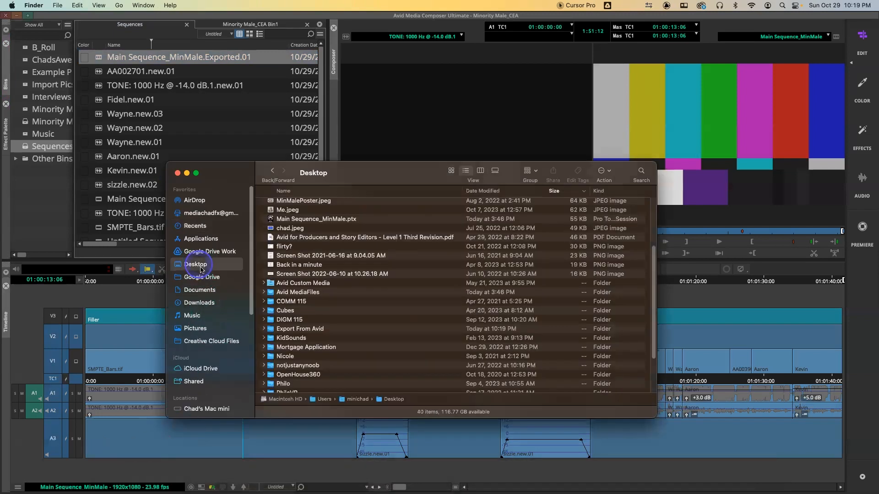
pyautogui.doubleClick(300, 329)
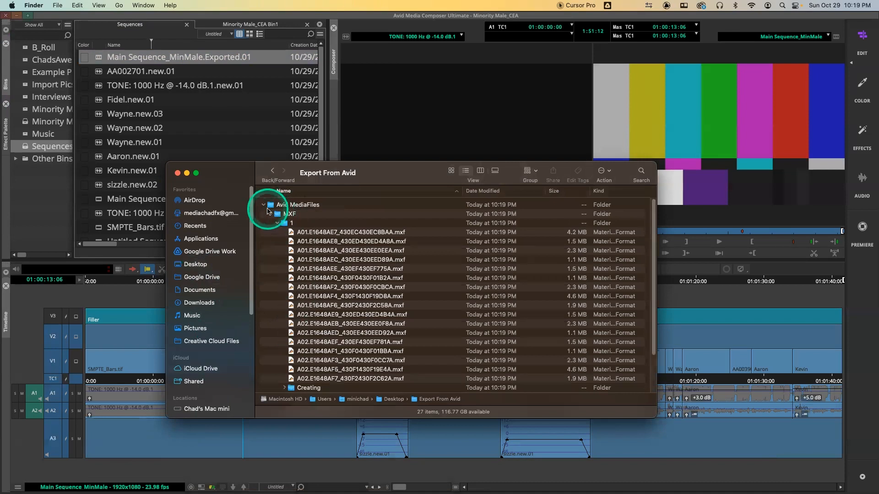
pyautogui.click(270, 214)
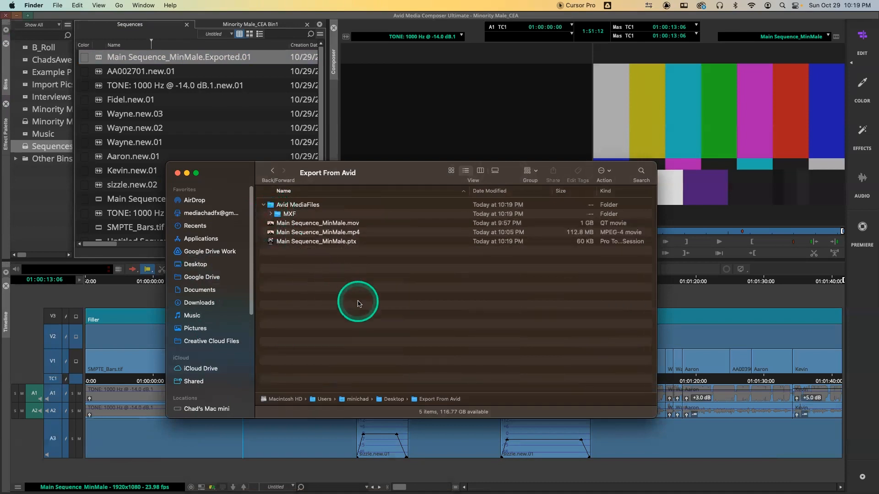
pyautogui.click(292, 241)
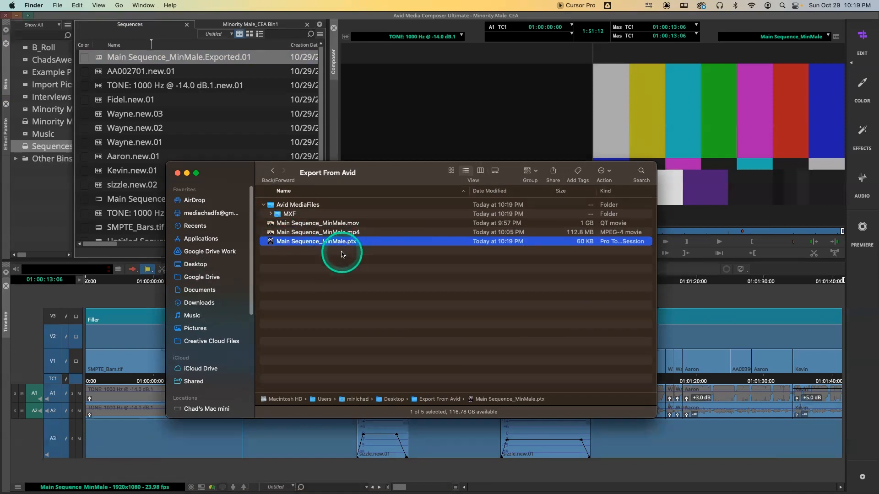
pyautogui.click(290, 255)
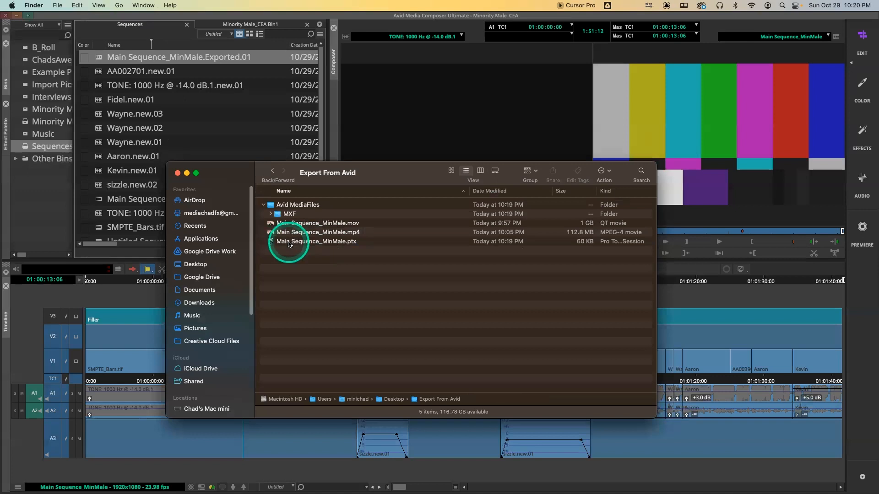
pyautogui.click(290, 242)
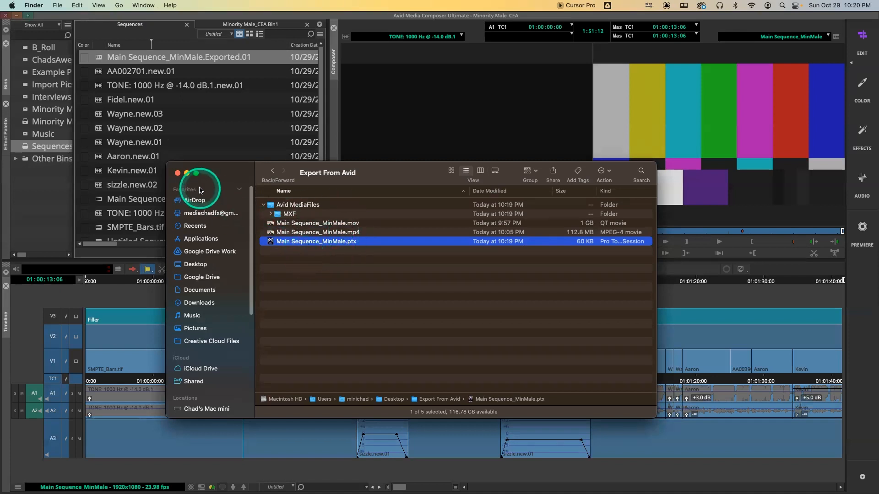
pyautogui.click(178, 173)
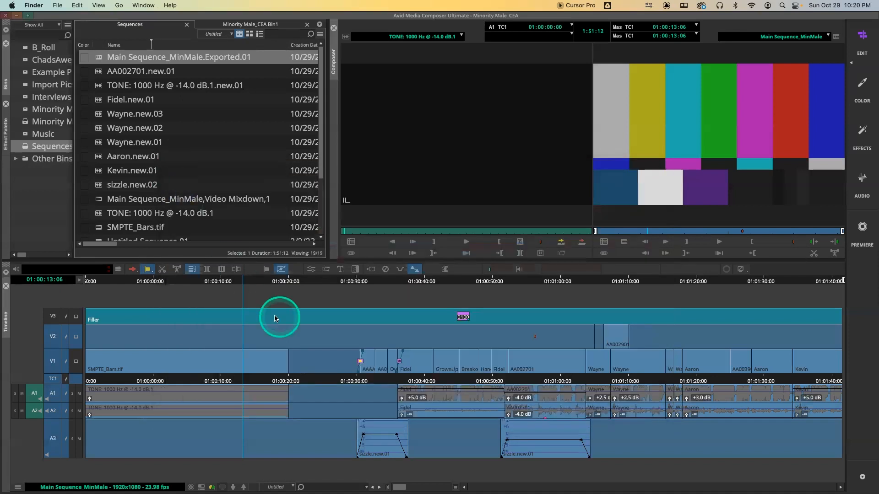
pyautogui.click(291, 380)
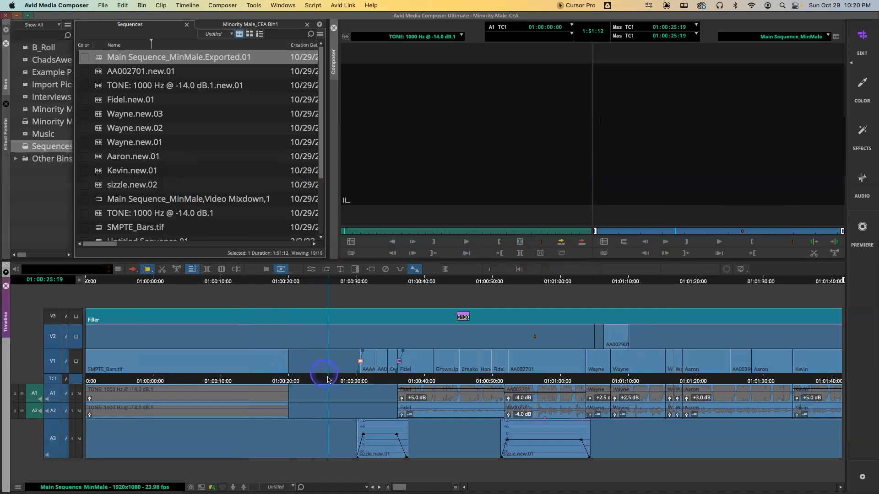
pyautogui.click(105, 8)
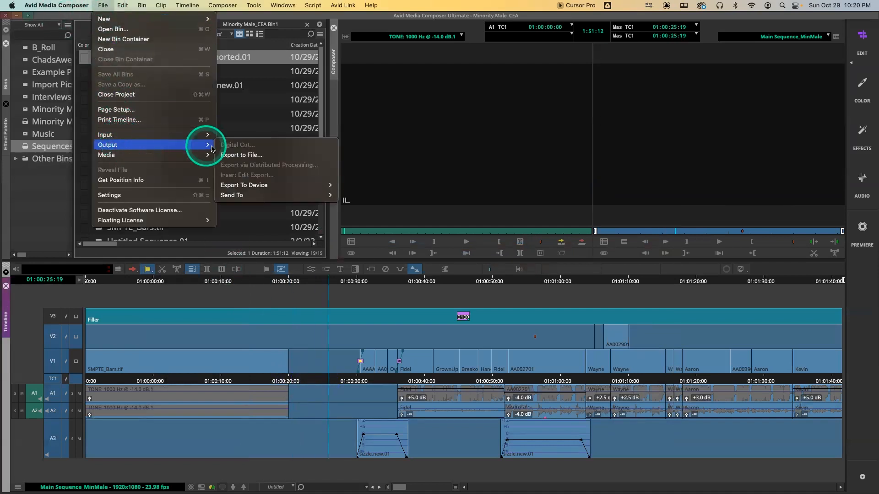
pyautogui.click(234, 155)
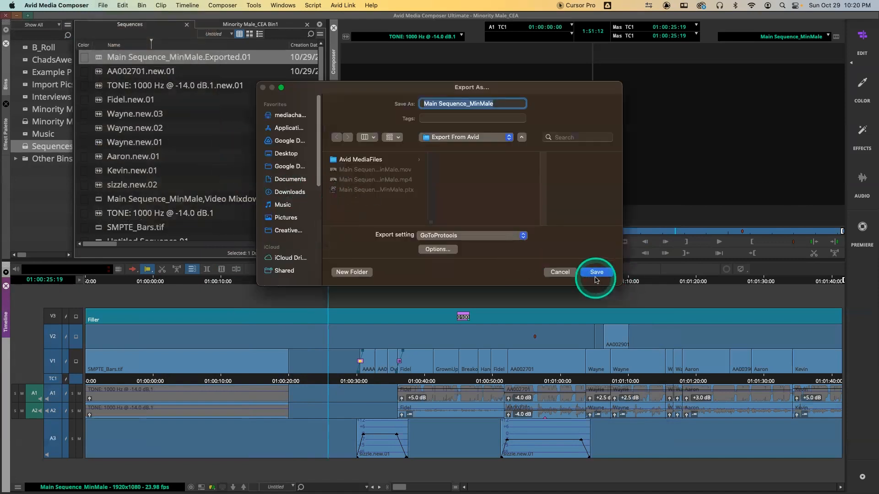
pyautogui.click(560, 272)
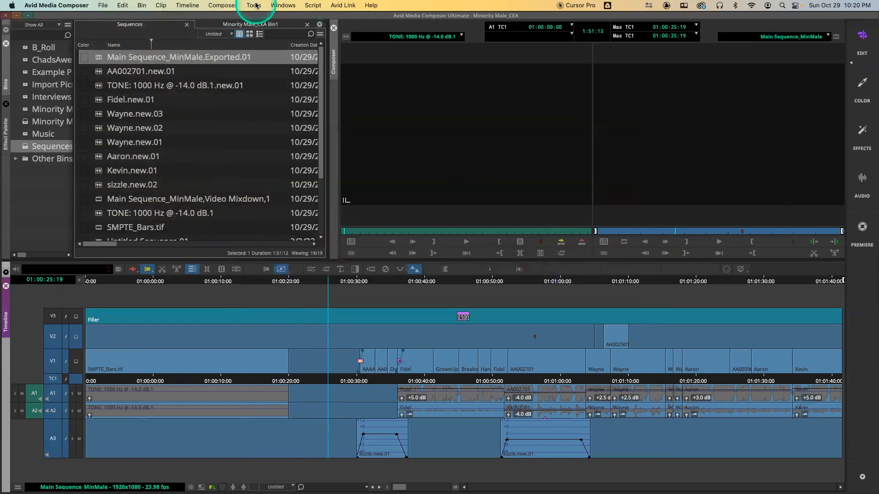
# Open the MC English (United States) keyboard layout from the user settings, close the settings, and preview the layout's shifted assignments.
pyautogui.click(254, 6)
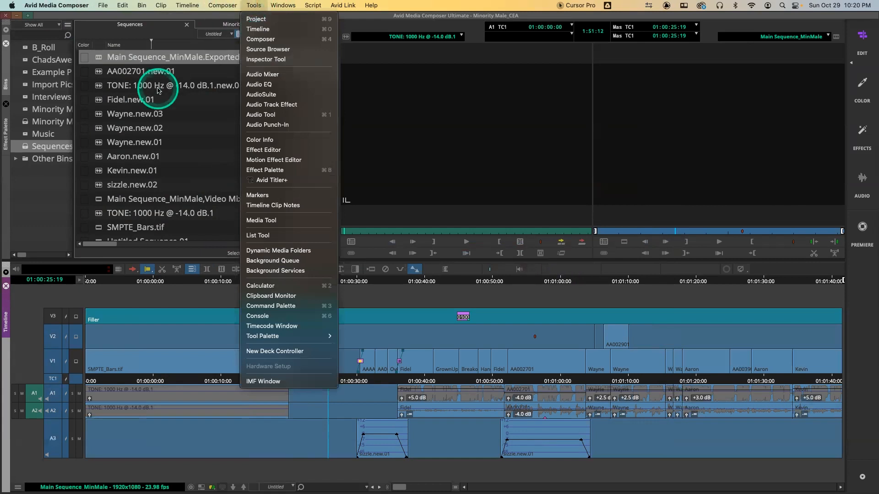
pyautogui.click(410, 134)
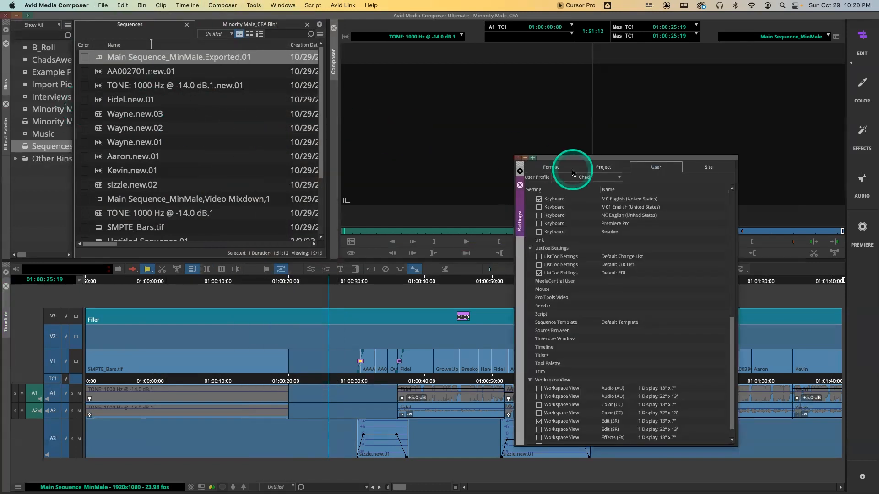
pyautogui.doubleClick(551, 200)
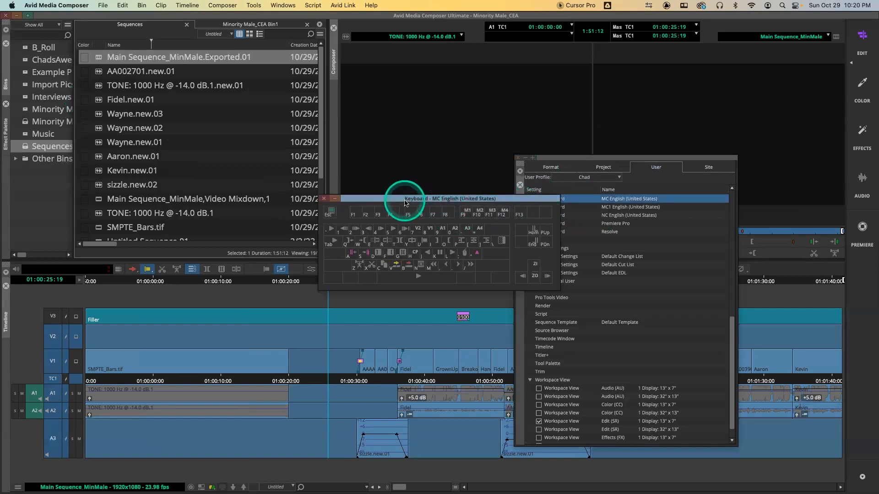
pyautogui.moveTo(405, 200); pyautogui.dragTo(284, 163)
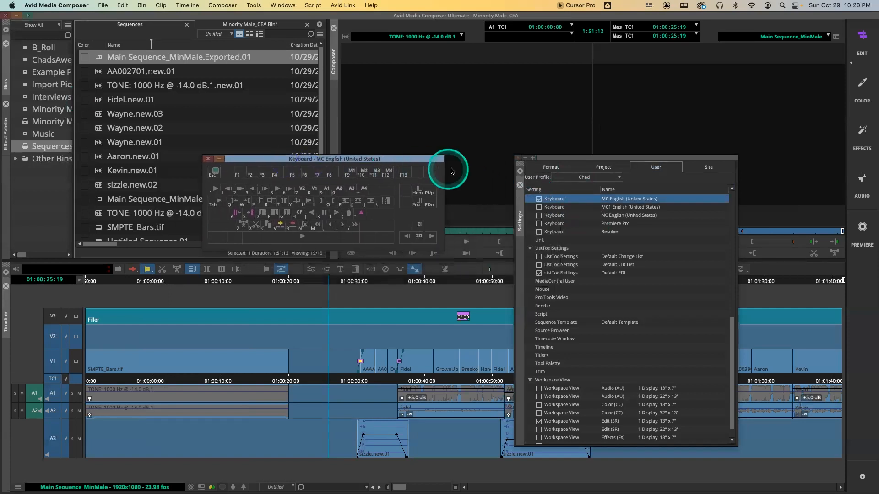
pyautogui.click(520, 185)
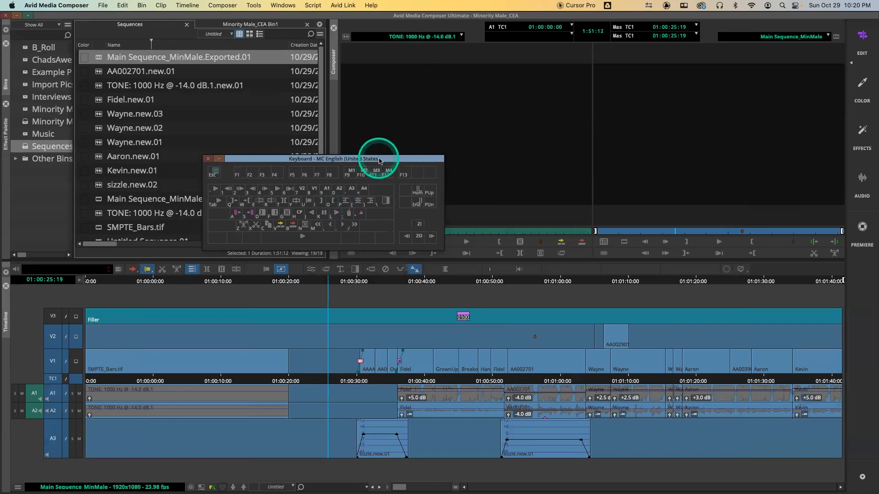
pyautogui.moveTo(383, 159); pyautogui.dragTo(409, 158)
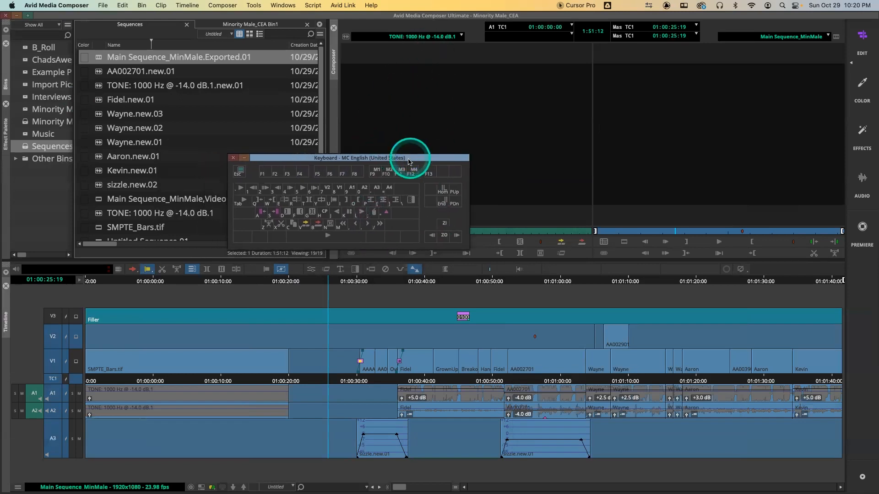
pyautogui.press('shift')
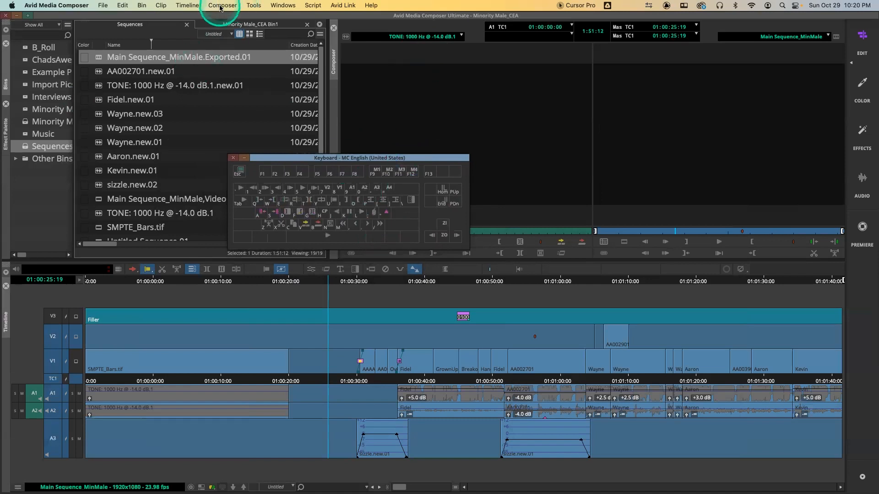
# Assign the Export to File command to the semicolon key with the Command Palette's Menu to Button Reassignment, and close the keyboard layout.
pyautogui.click(253, 5)
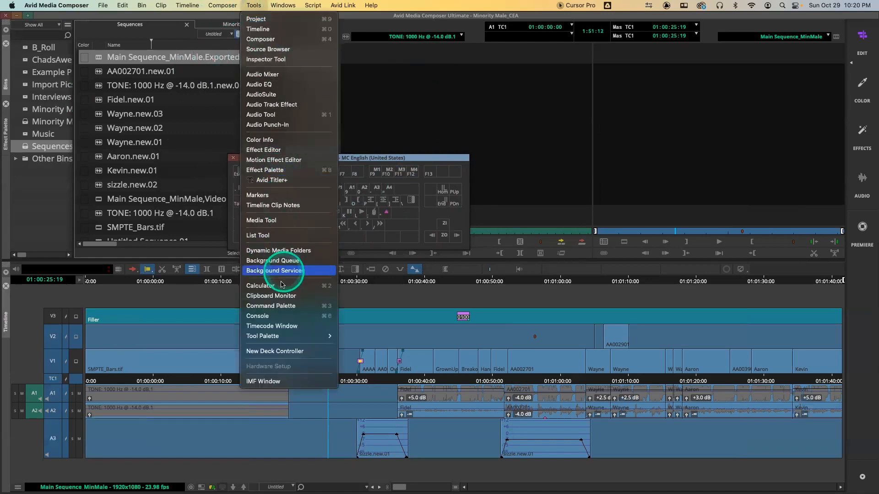
pyautogui.click(275, 306)
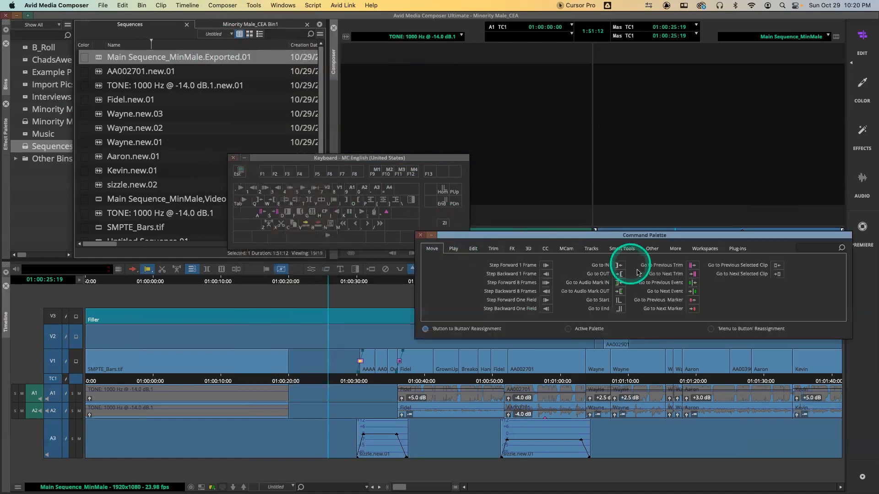
pyautogui.click(713, 329)
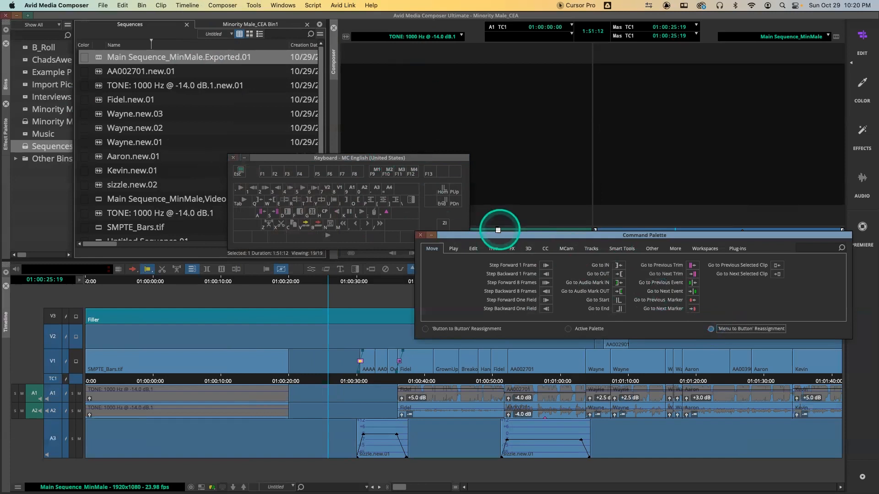
pyautogui.moveTo(428, 157); pyautogui.dragTo(372, 137)
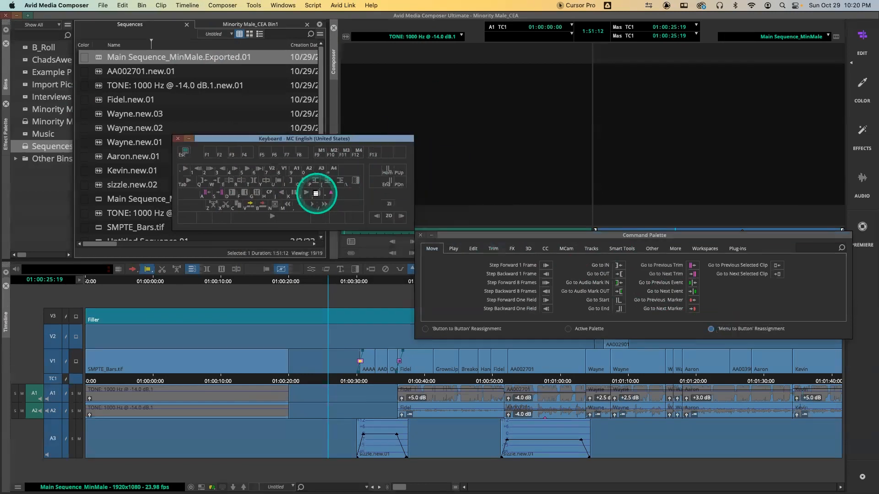
pyautogui.click(316, 194)
pyautogui.click(103, 6)
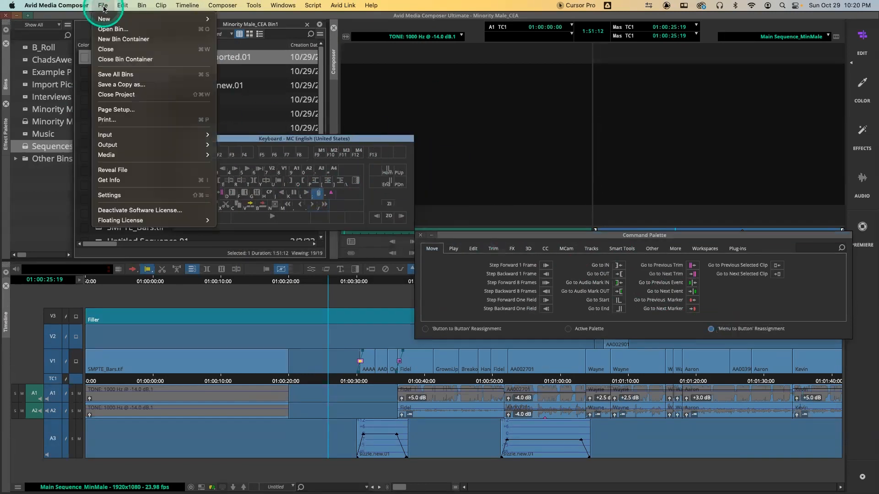
pyautogui.moveTo(132, 146)
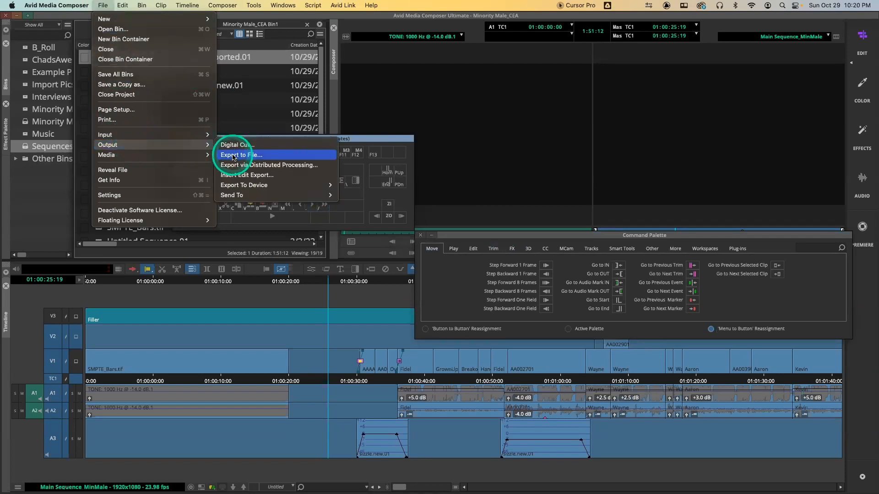
pyautogui.click(234, 156)
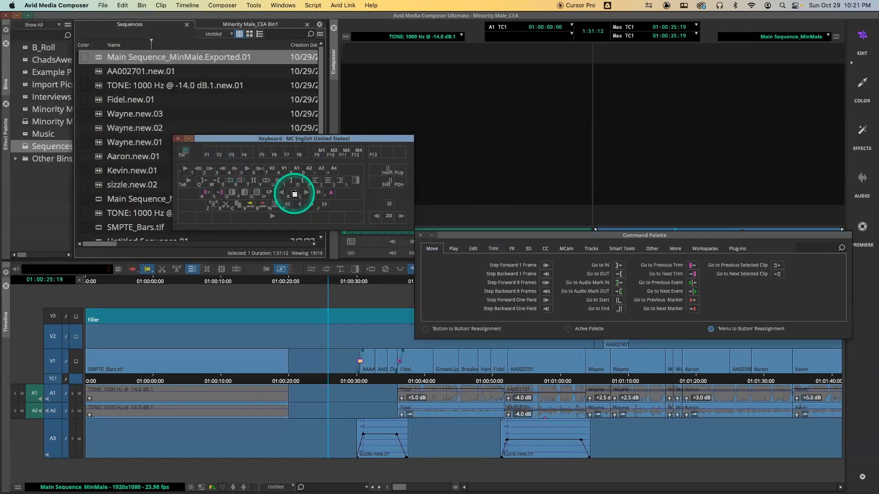
pyautogui.click(174, 140)
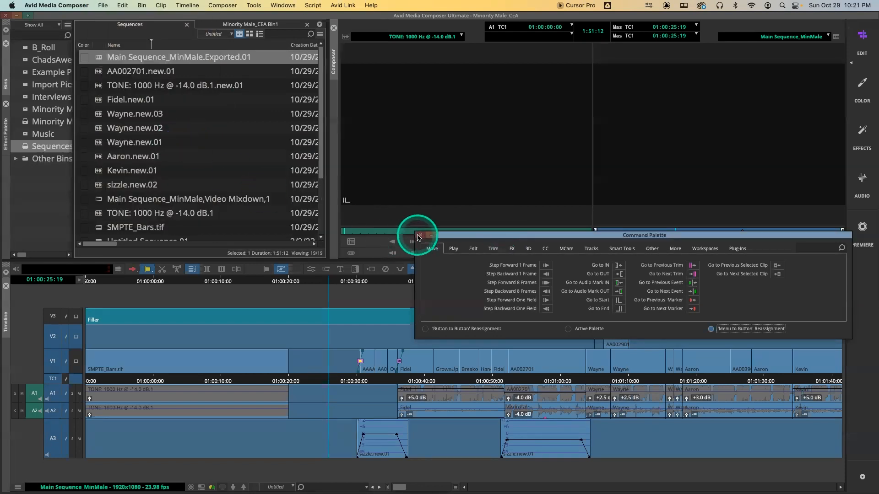
# Close the Command Palette and create a new bin named Export4Color in the project.
pyautogui.click(419, 236)
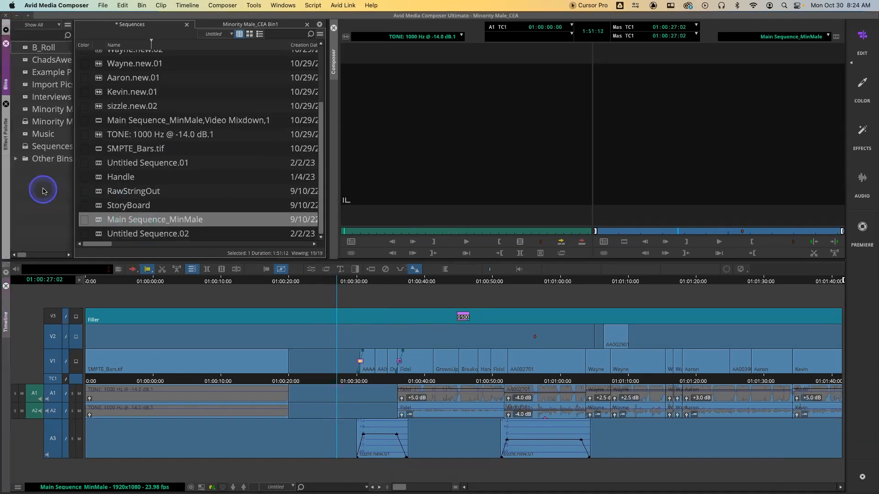
pyautogui.rightClick(44, 183)
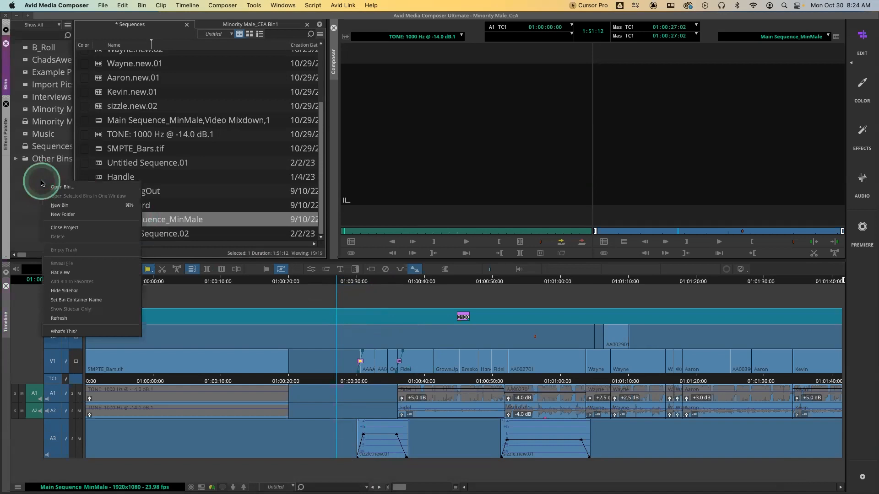
pyautogui.click(57, 205)
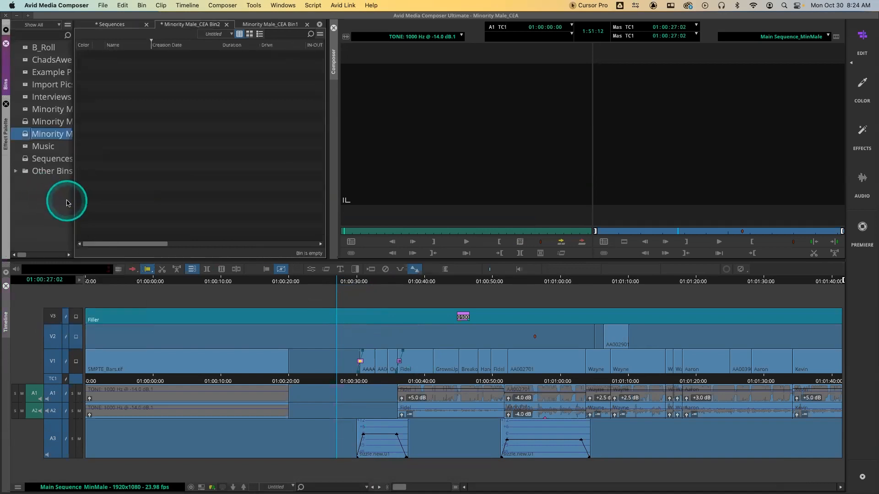
pyautogui.write('Export4Co')
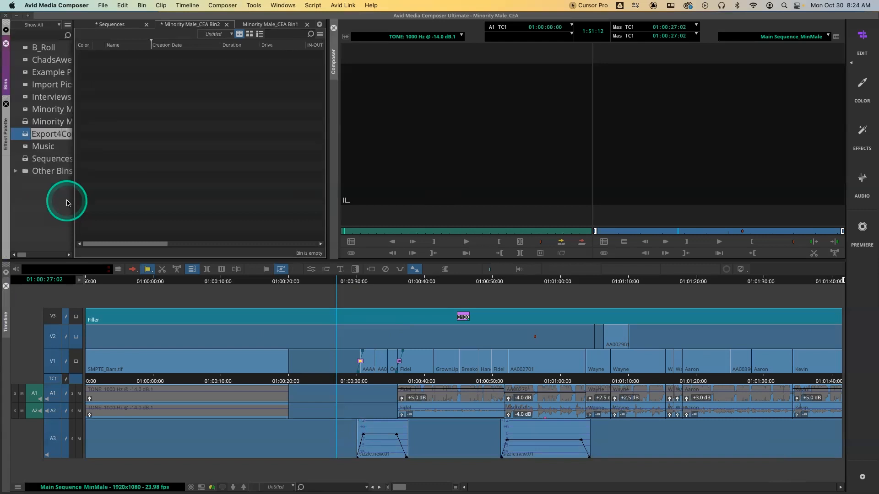
# Duplicate Main Sequence_MinMale in the Sequences bin and rename the copy Main Sequence_4Color Person.
pyautogui.click(28, 159)
pyautogui.doubleClick(36, 164)
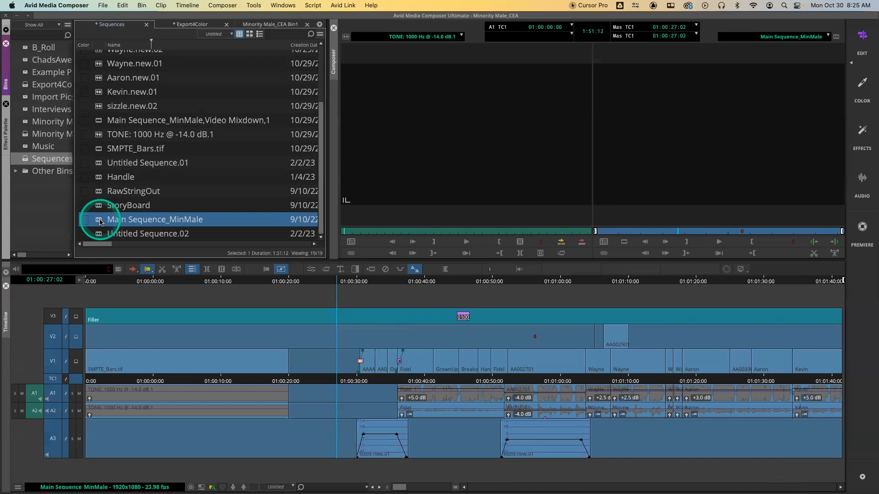
pyautogui.press('super+d')
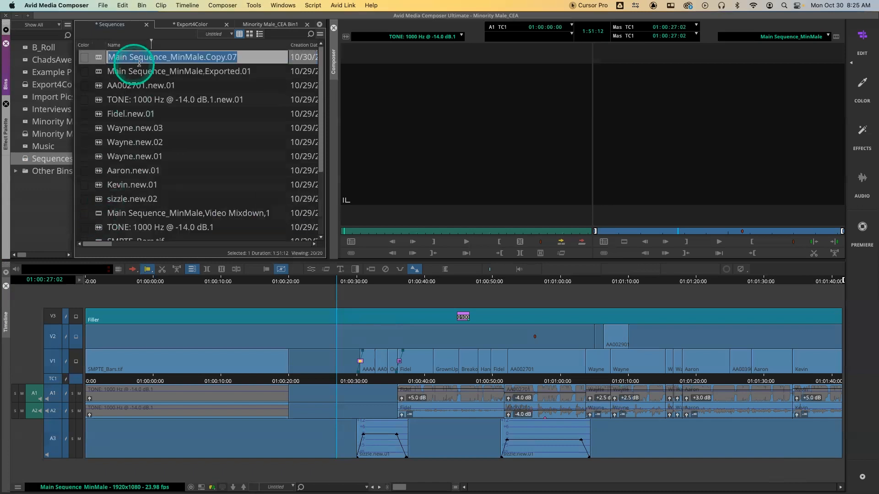
pyautogui.click(170, 56)
pyautogui.moveTo(170, 56); pyautogui.dragTo(242, 58)
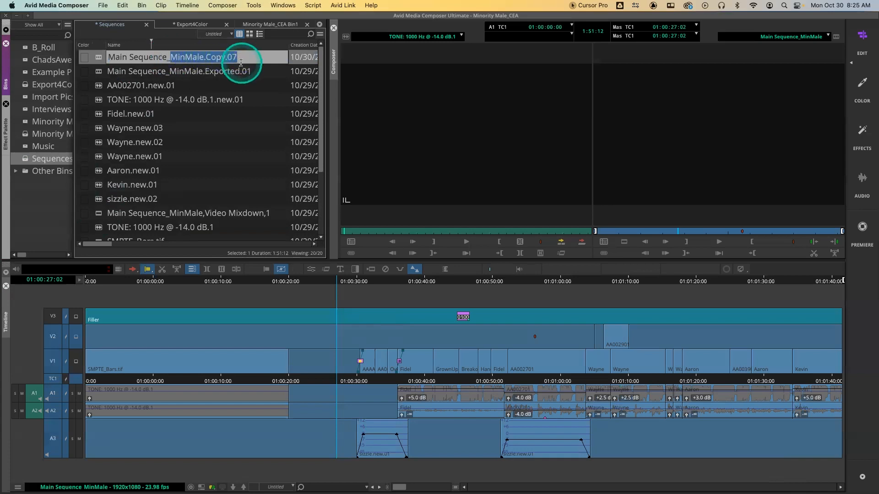
pyautogui.write('4Color Person')
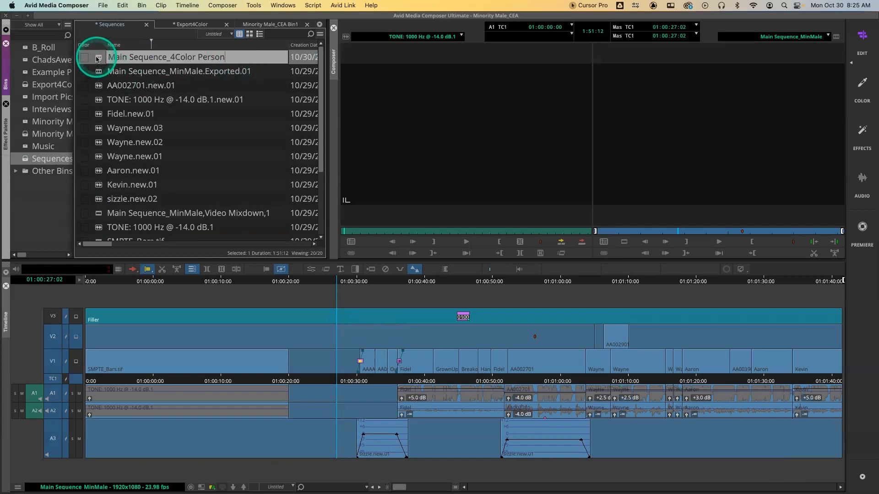
# Move the Main Sequence_4Color Person sequence into the Export4Color bin and load it in the timeline.
pyautogui.moveTo(95, 58); pyautogui.dragTo(183, 28)
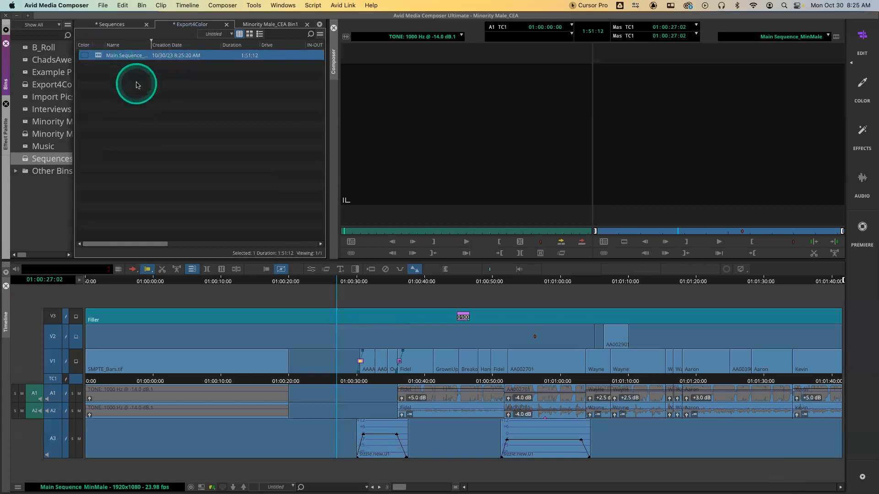
pyautogui.doubleClick(98, 55)
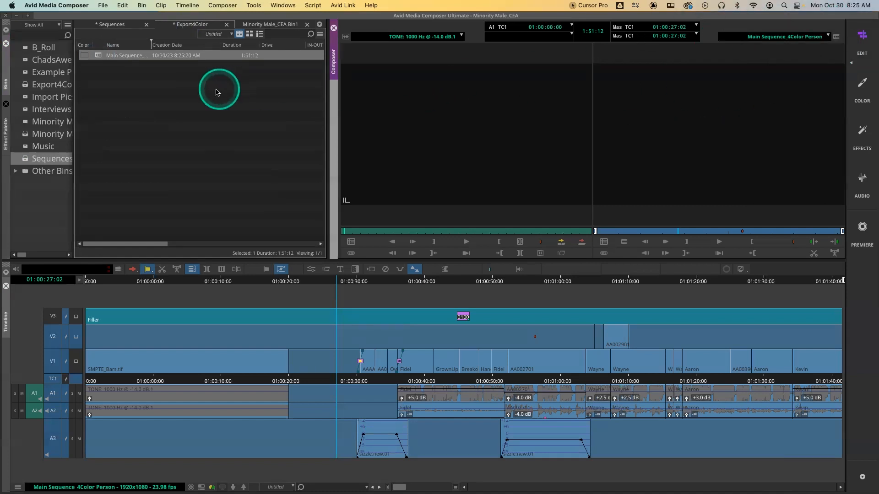
pyautogui.click(197, 92)
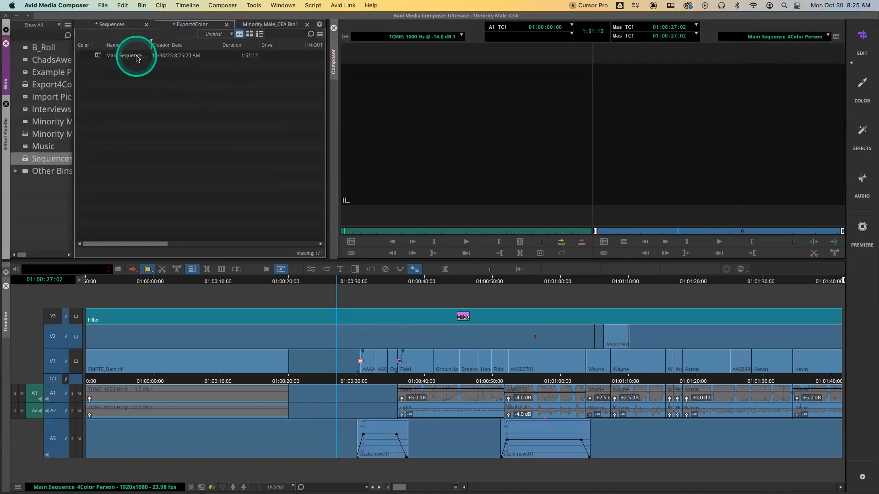
# Rename the sequence in the Export4Color bin as Main Sequence_4Davinci_Person.
pyautogui.click(135, 56)
pyautogui.click(136, 55)
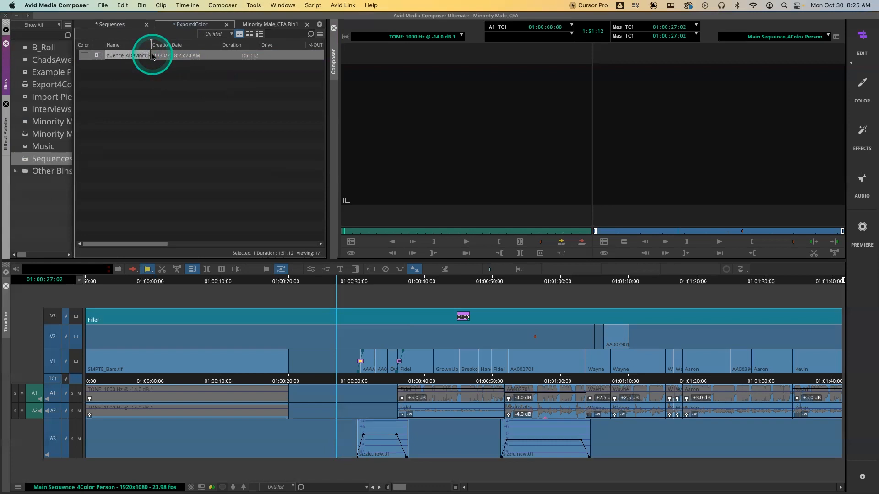
pyautogui.click(147, 83)
pyautogui.click(98, 55)
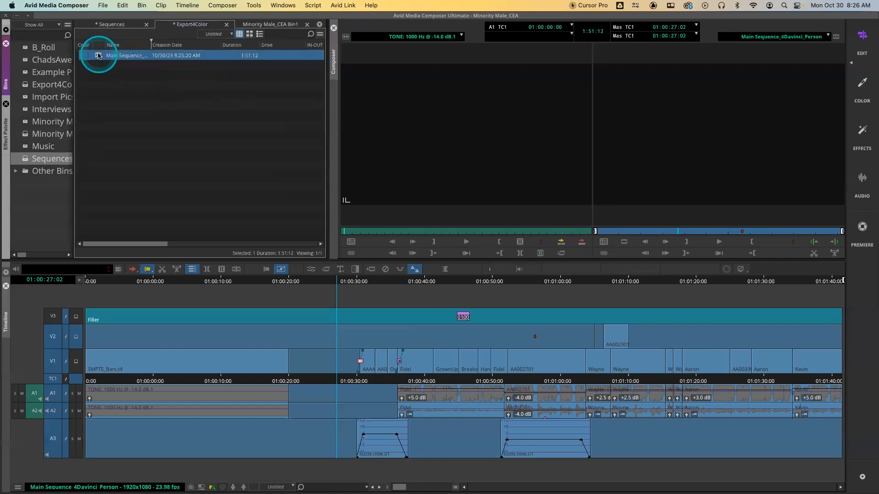
pyautogui.click(105, 6)
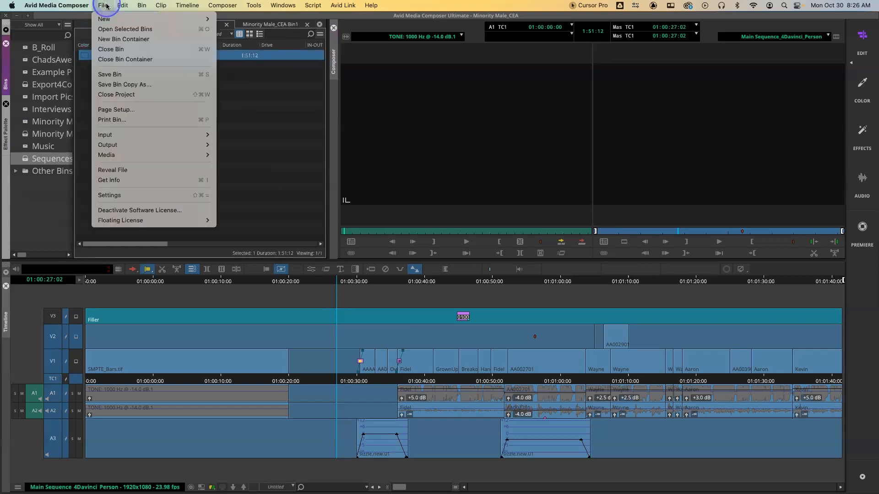
pyautogui.moveTo(138, 145)
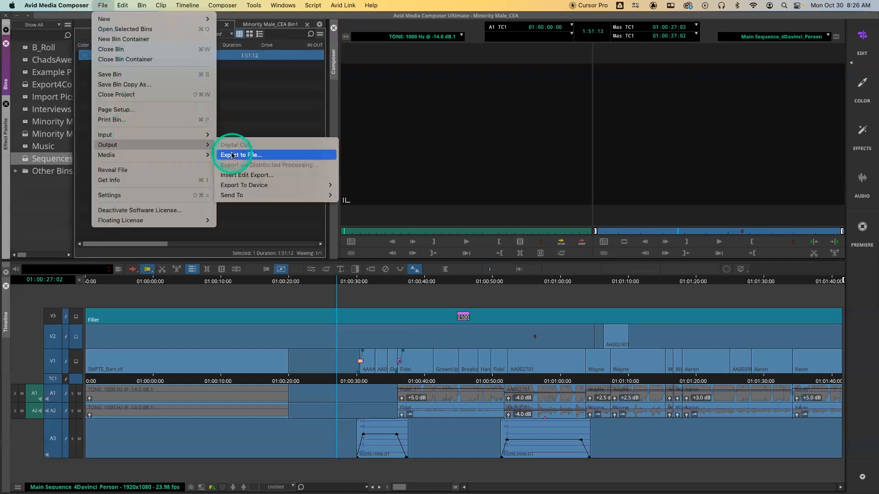
pyautogui.click(252, 96)
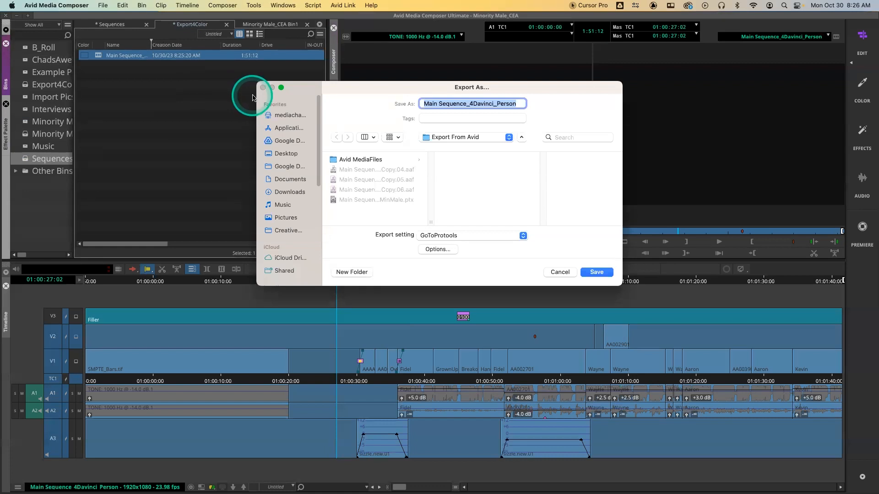
pyautogui.click(438, 247)
pyautogui.click(369, 104)
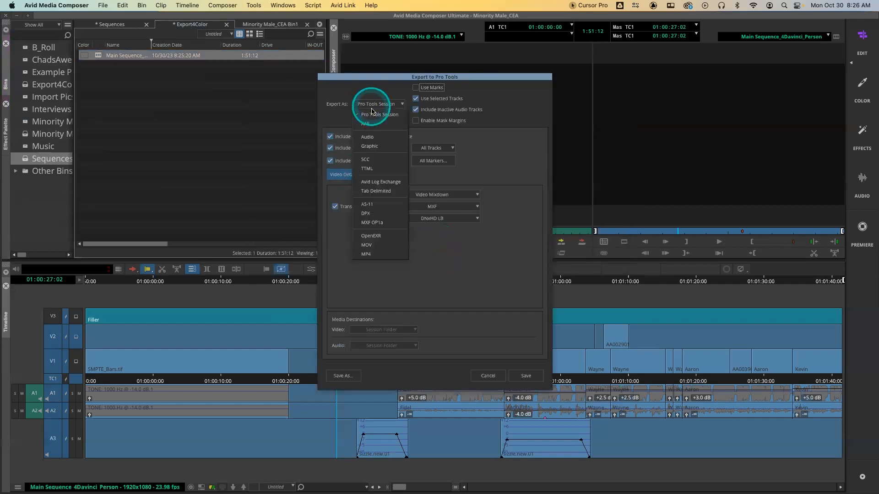
pyautogui.click(372, 122)
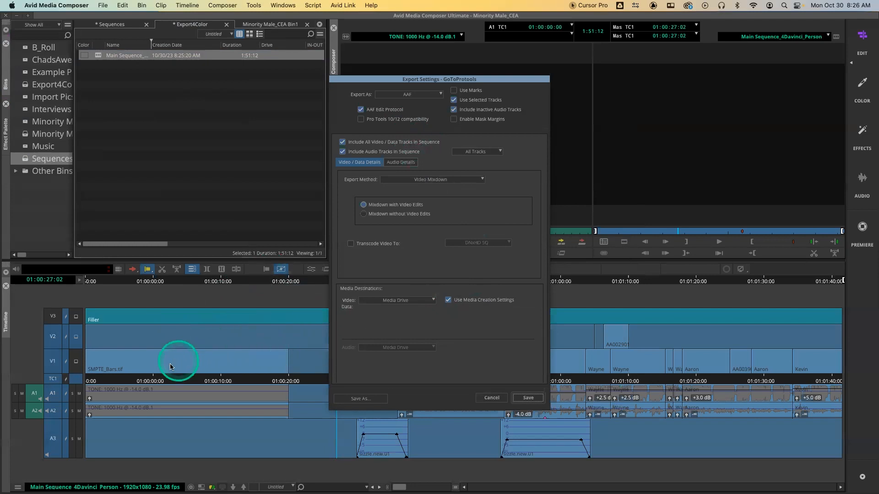
pyautogui.click(489, 402)
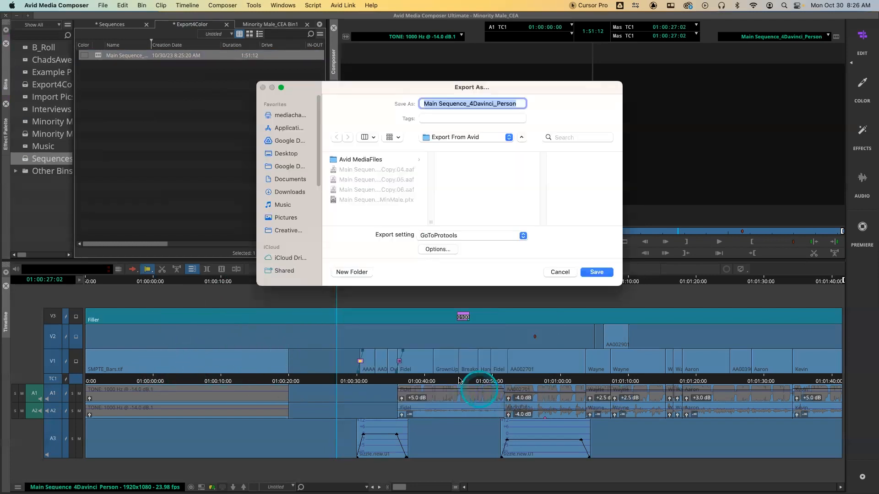
pyautogui.click(561, 272)
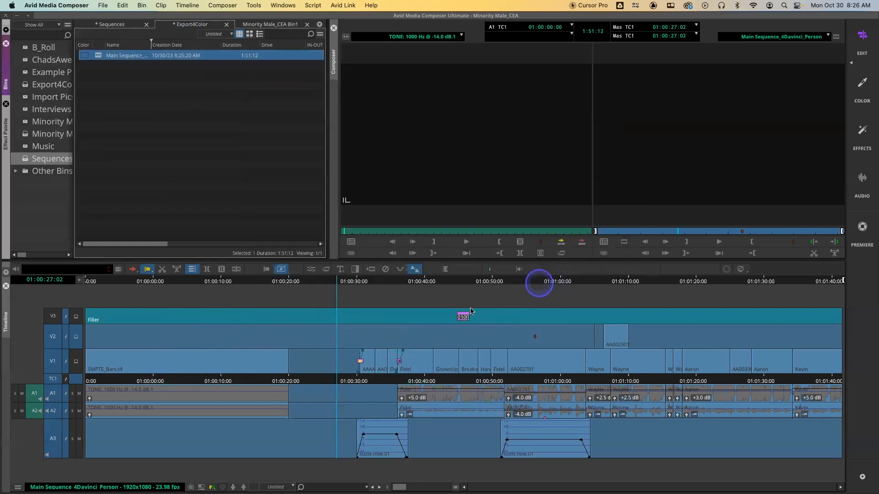
# Mark an IN point at 01:00:28:23 in the sequence and enable Use Marks in the Export to File options.
pyautogui.moveTo(344, 377); pyautogui.dragTo(349, 379)
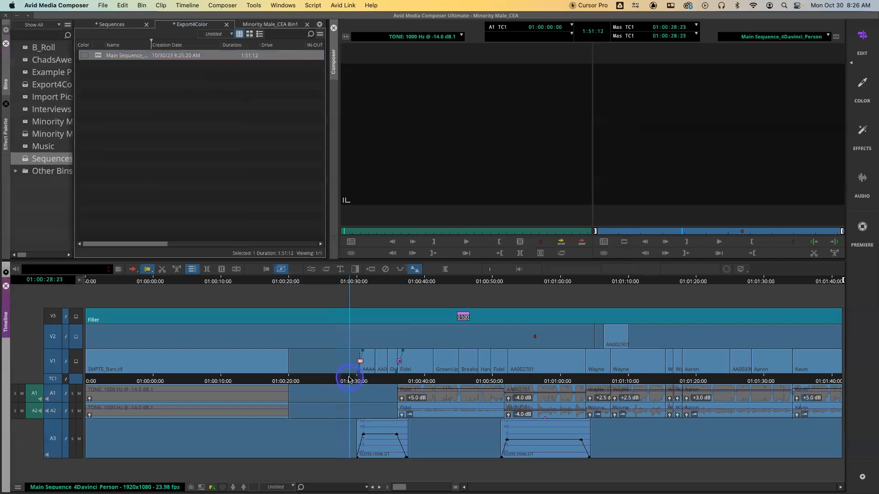
pyautogui.press('i')
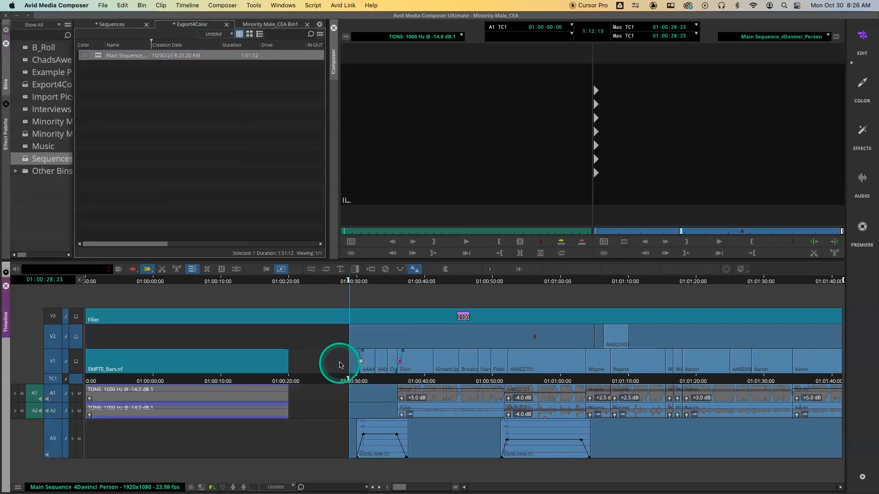
pyautogui.press('shift+super+e')
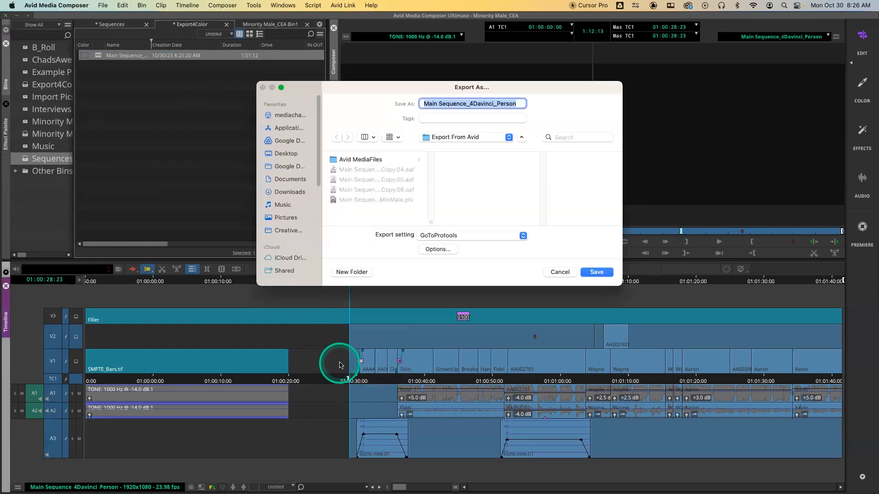
pyautogui.click(438, 249)
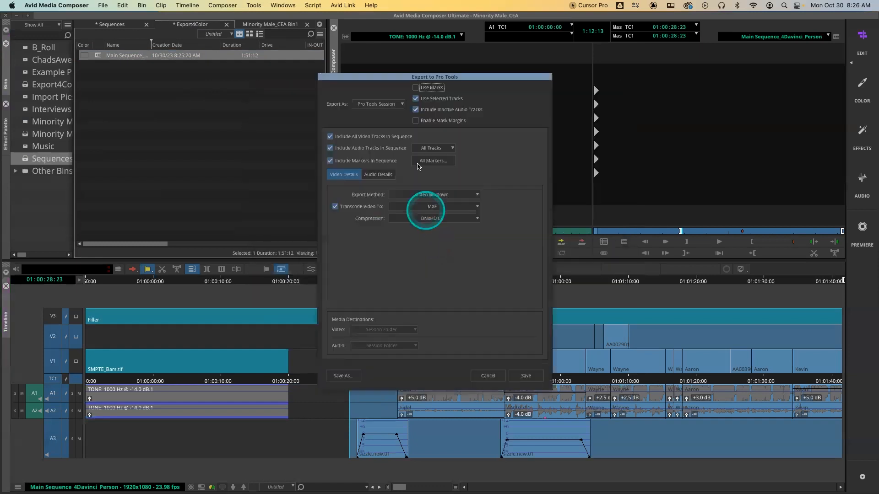
pyautogui.click(415, 87)
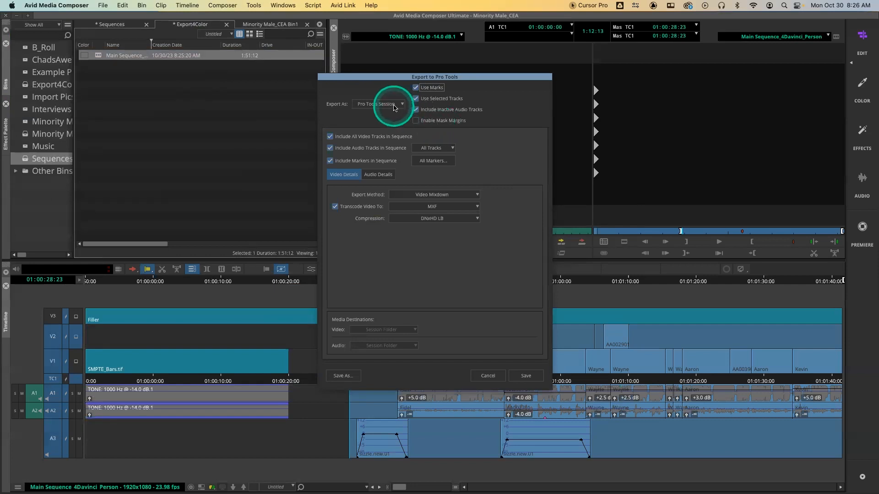
# Set the export to AAF with Use Marks on, audio tracks excluded, and Link to (Don't Export) Media as the video export method.
pyautogui.click(393, 105)
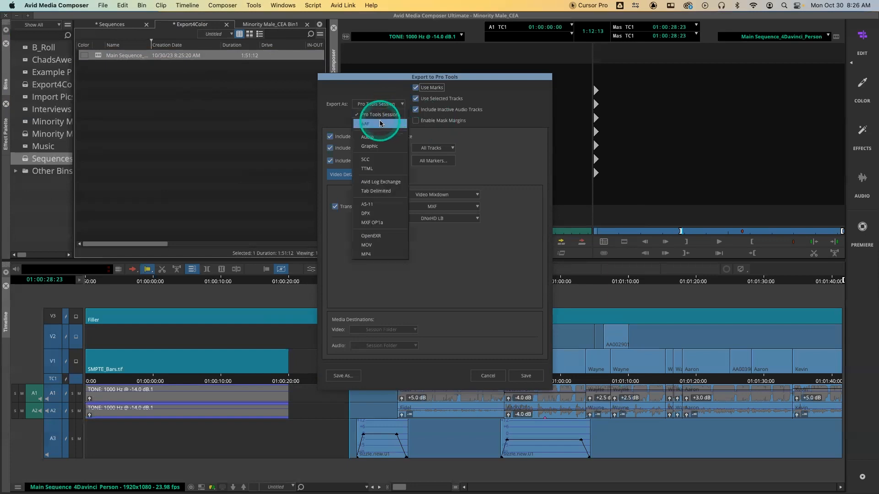
pyautogui.click(381, 115)
pyautogui.click(454, 90)
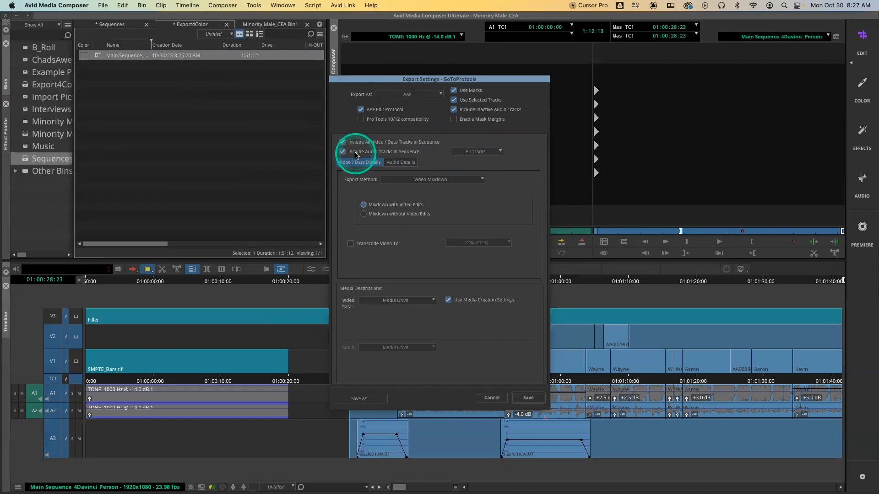
pyautogui.click(355, 154)
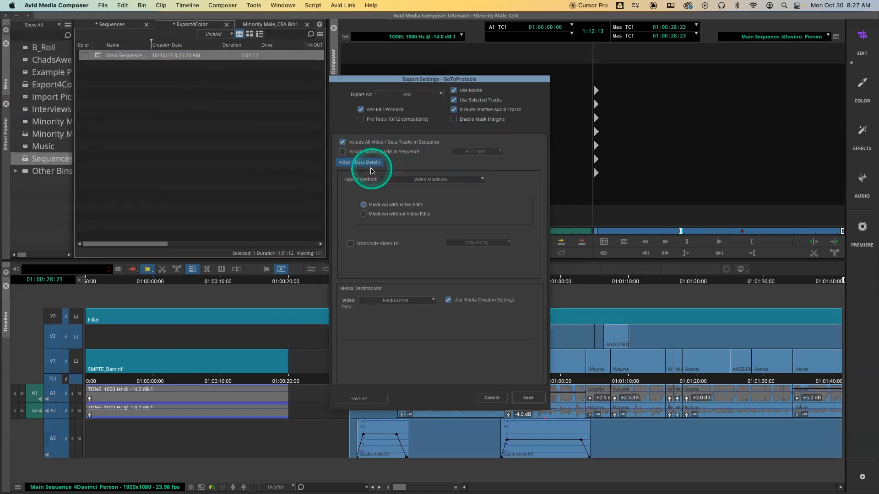
pyautogui.press('ctrl')
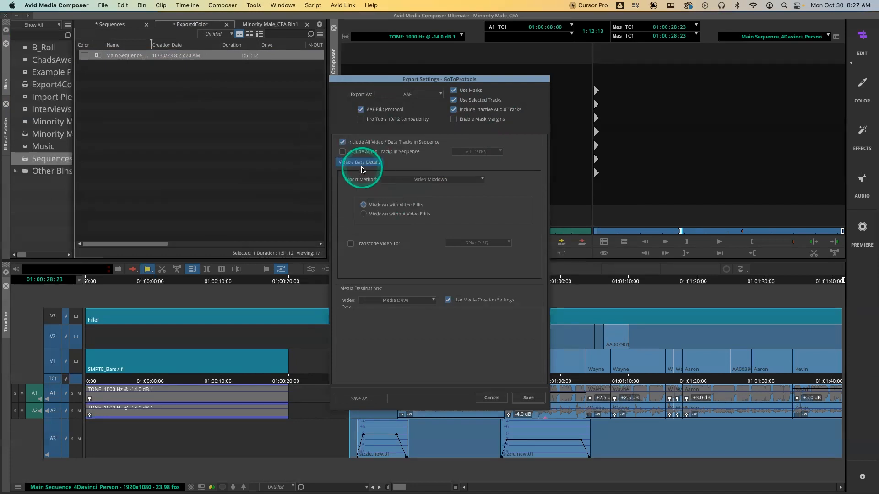
pyautogui.press('ctrl')
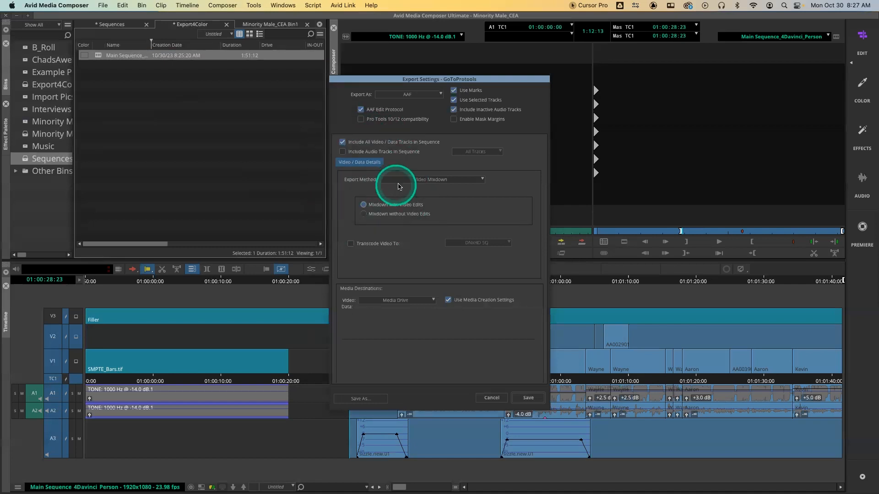
pyautogui.click(410, 183)
pyautogui.click(410, 189)
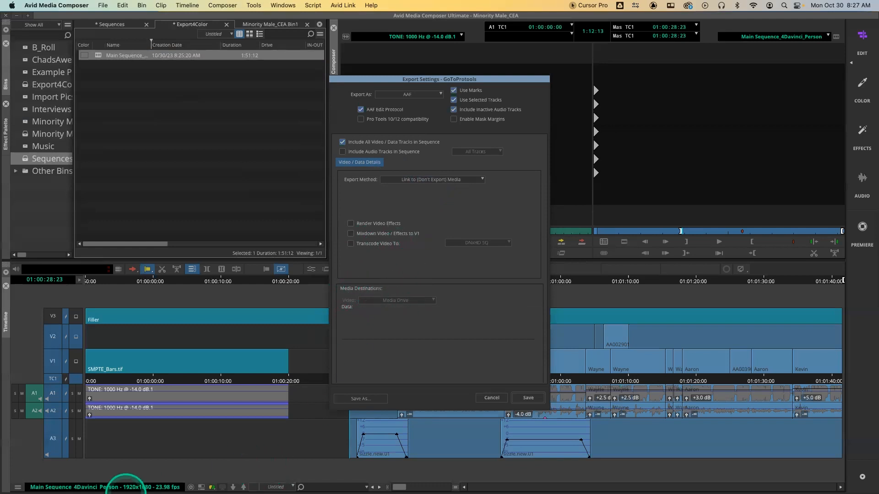
# Examine the MXF media files in the 2049 folder of Avid MediaFiles on the SSD in Finder, shown as a list.
pyautogui.click(122, 476)
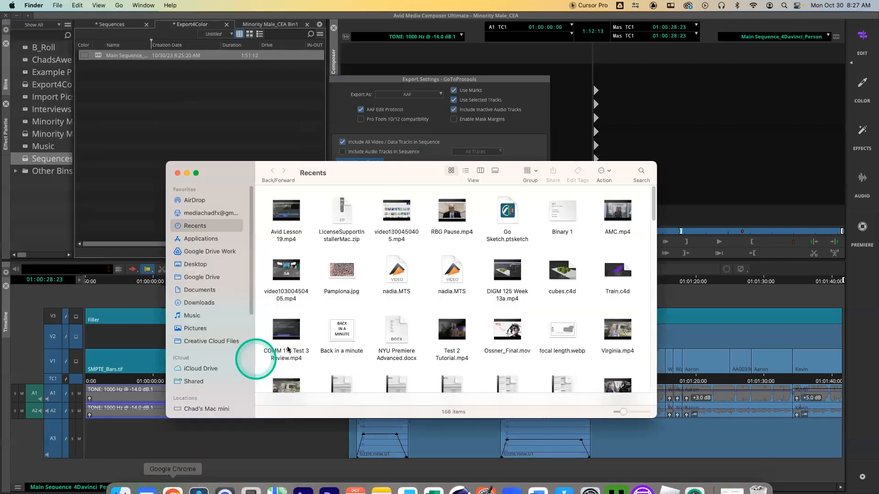
pyautogui.scroll(-1, 218, 383)
pyautogui.scroll(-2, 218, 384)
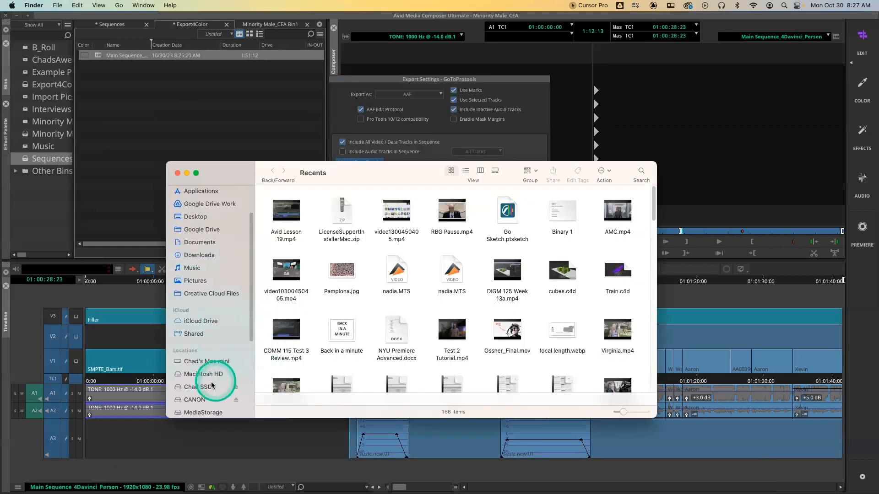
pyautogui.click(213, 387)
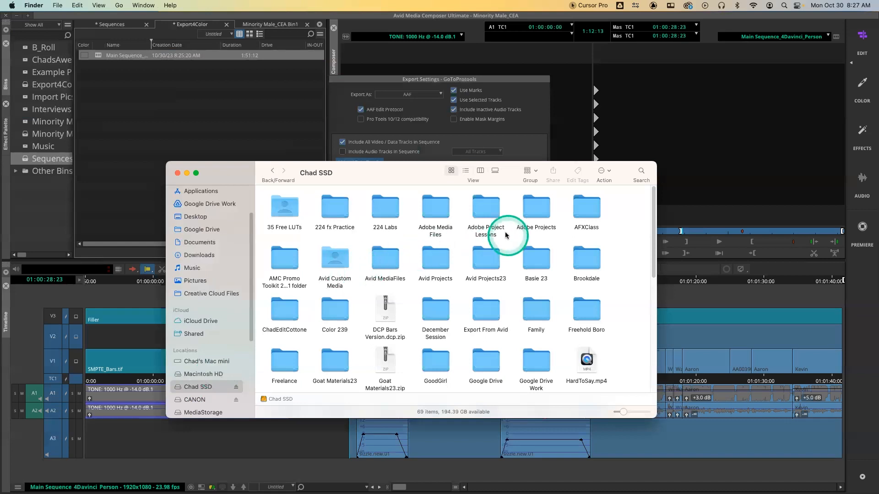
pyautogui.doubleClick(385, 258)
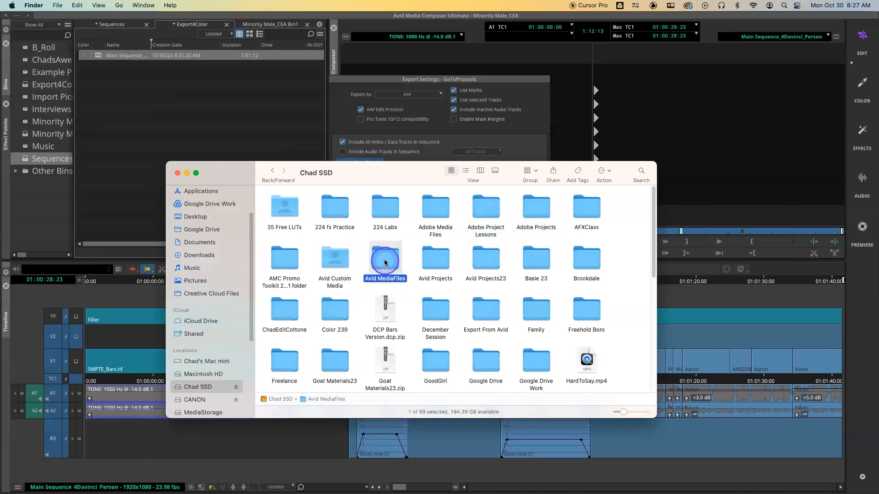
pyautogui.click(289, 212)
pyautogui.doubleClick(290, 212)
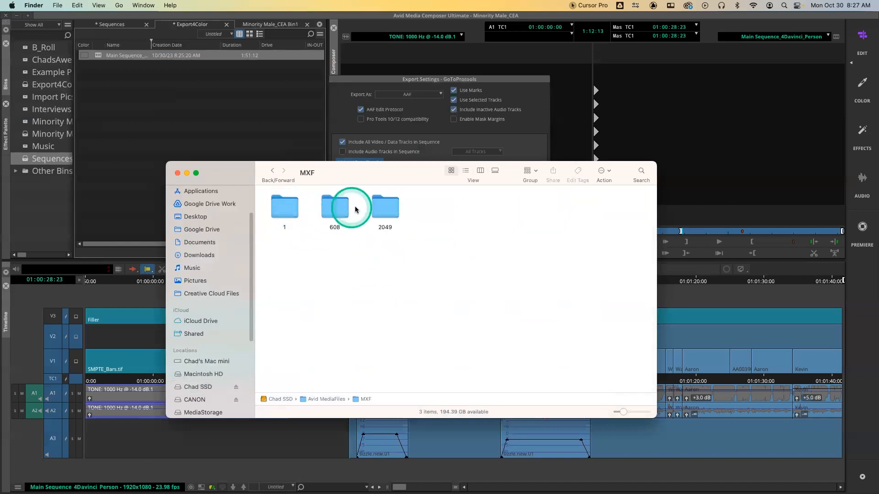
pyautogui.click(384, 211)
pyautogui.doubleClick(384, 211)
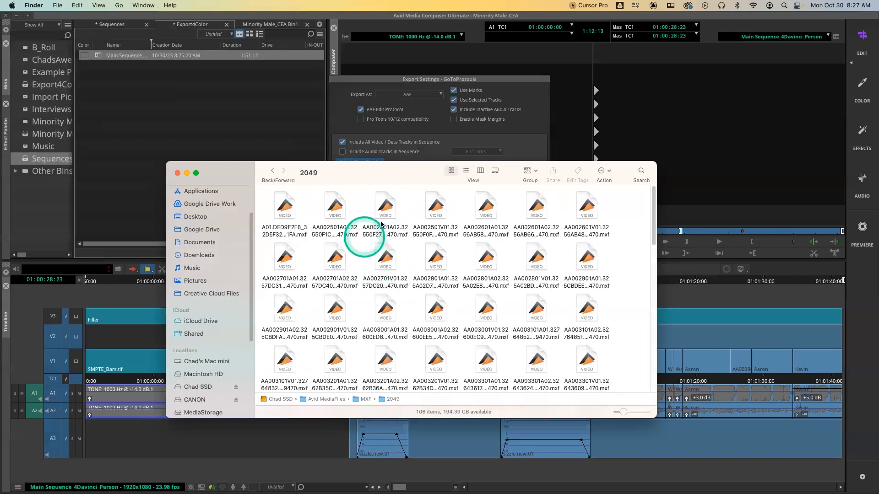
pyautogui.click(465, 172)
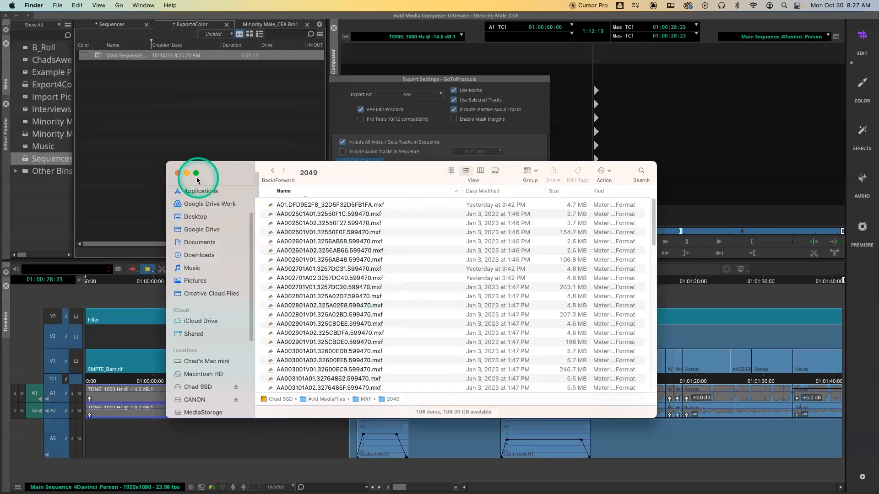
pyautogui.click(177, 173)
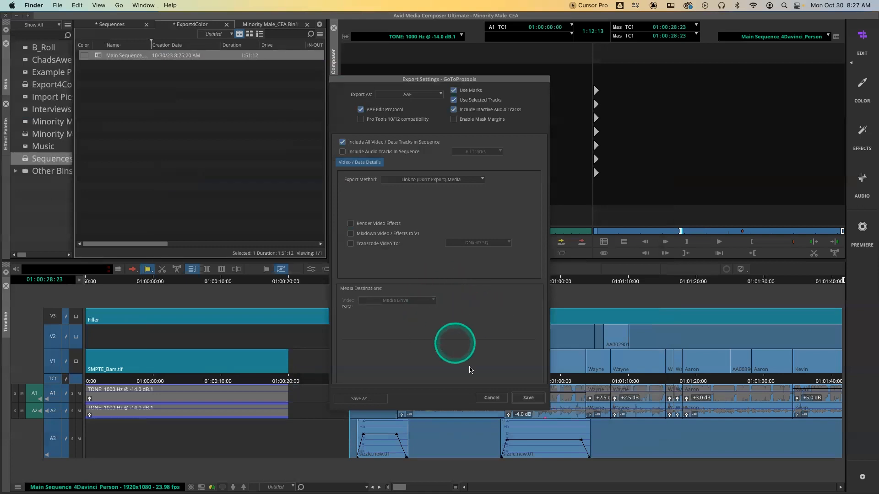
# Export Main Sequence_4Davinci_Person as an AAF into a new Export4Color folder inside Export From Avid, and load the exported sequence in the timeline.
pyautogui.click(529, 399)
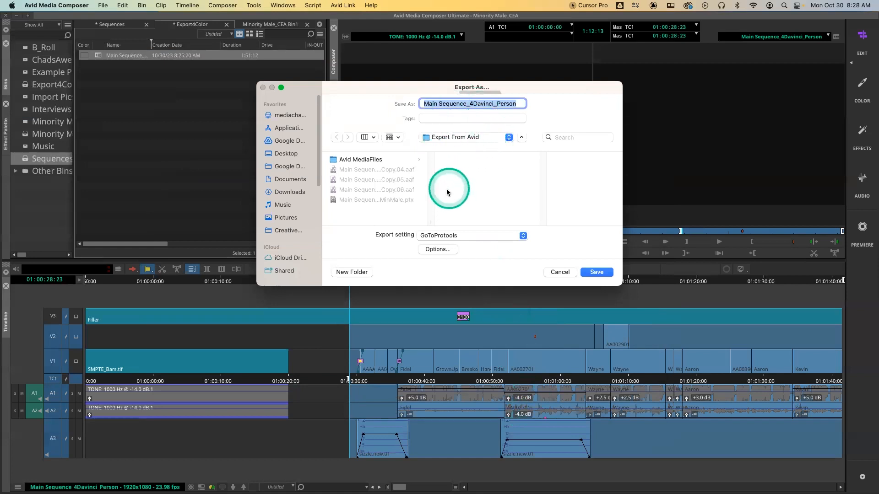
pyautogui.click(353, 272)
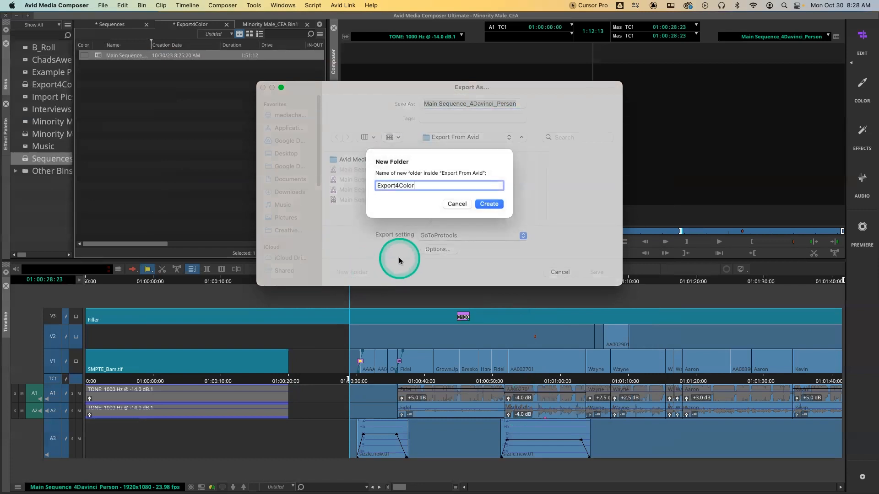
pyautogui.click(489, 205)
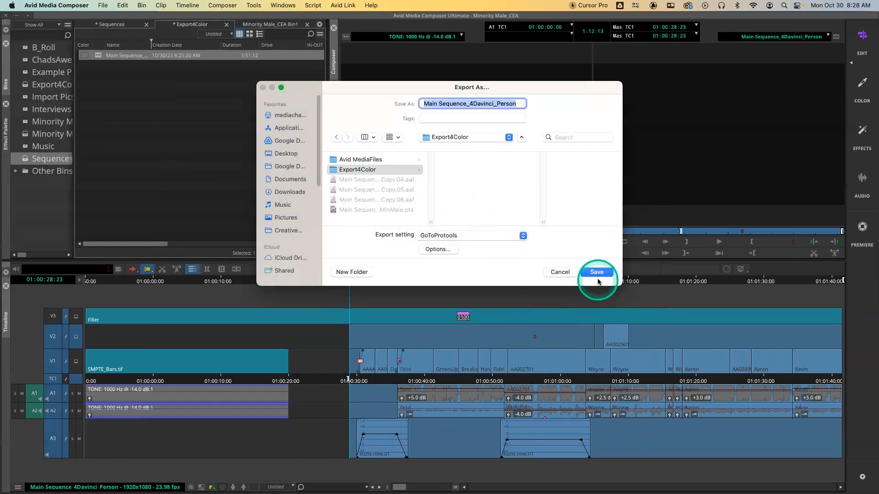
pyautogui.click(596, 273)
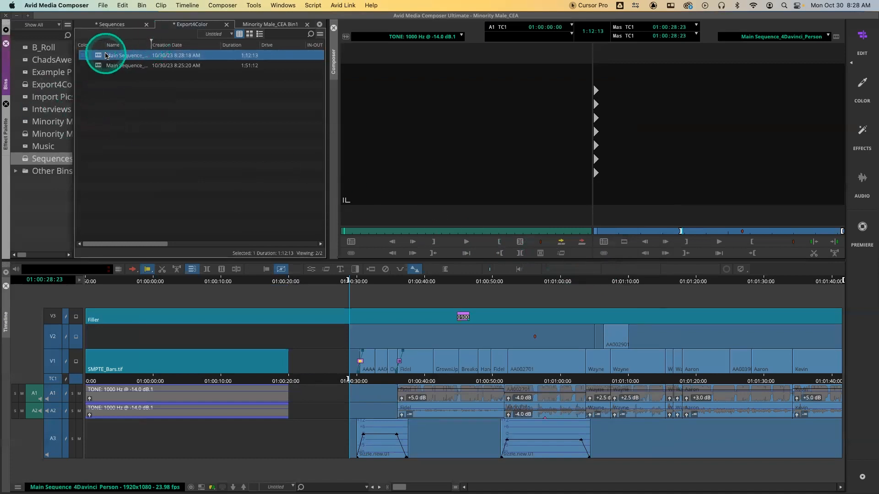
pyautogui.click(100, 66)
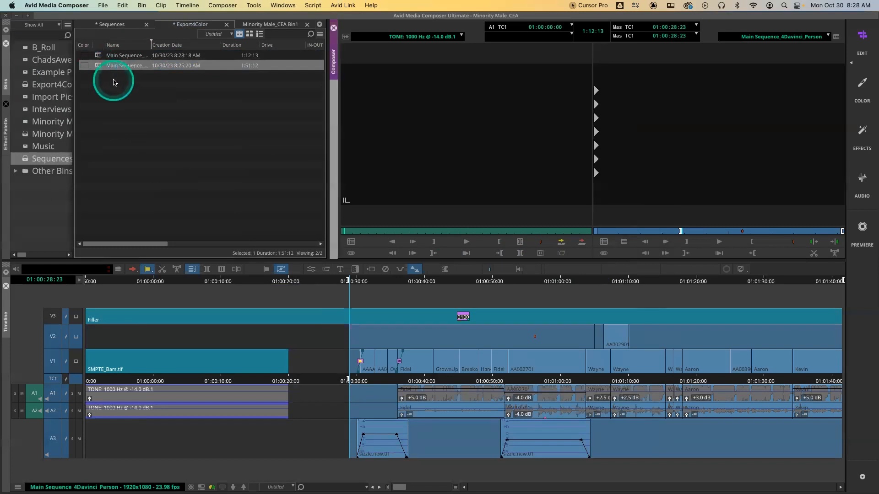
pyautogui.doubleClick(98, 57)
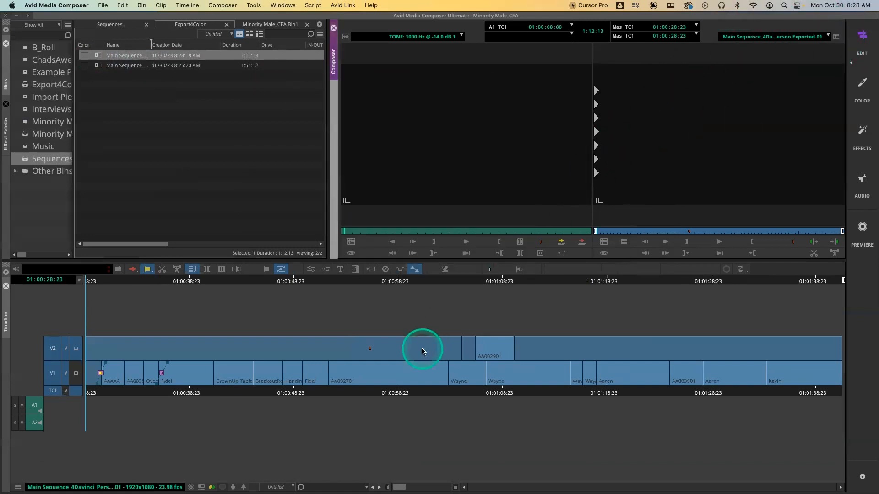
# Switch to DaVinci Resolve and create a new local project named MMIC_EditforColor.
pyautogui.moveTo(312, 486)
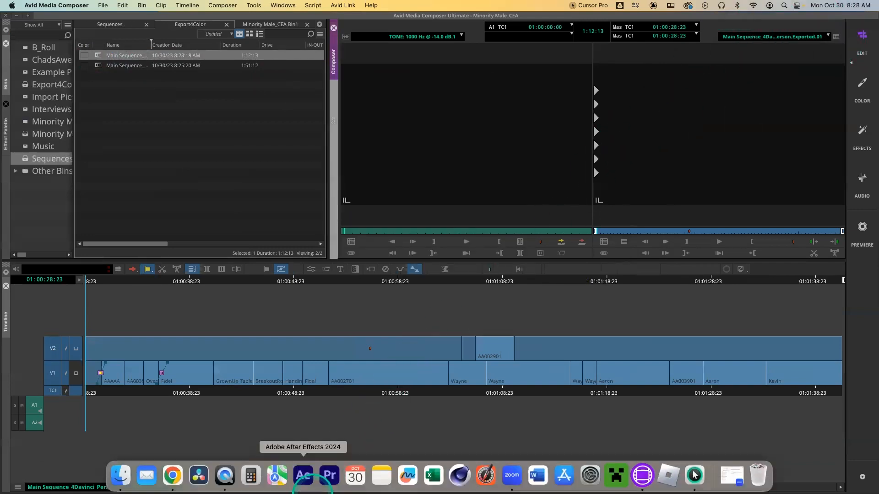
pyautogui.click(207, 476)
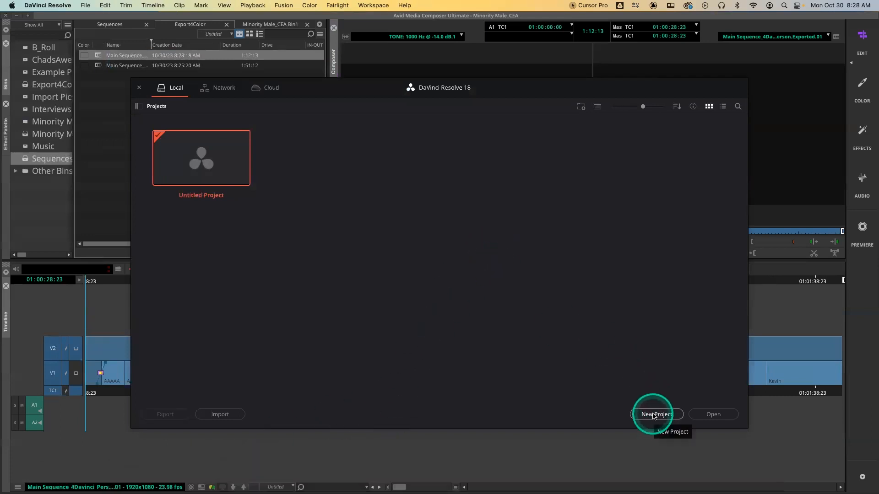
pyautogui.click(655, 415)
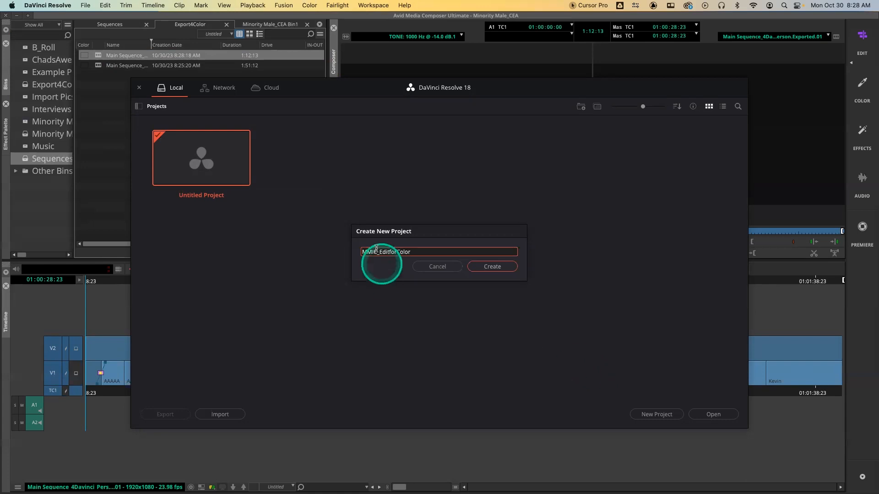
pyautogui.click(489, 267)
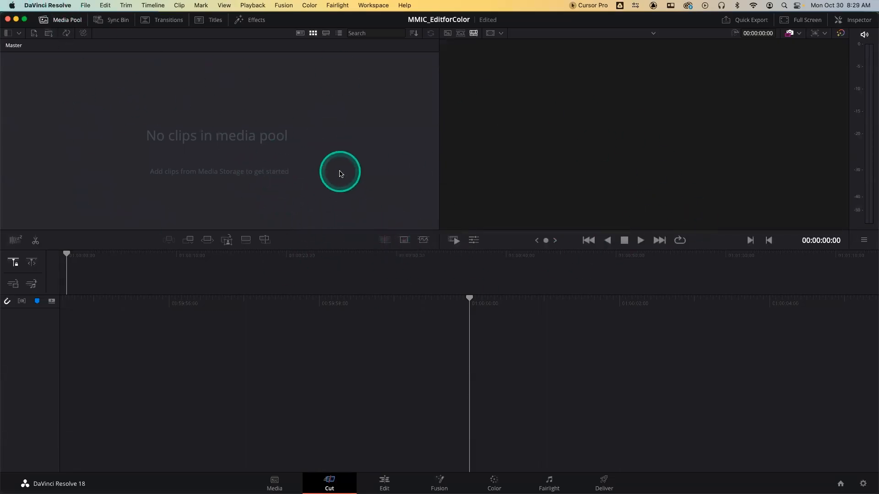
# Import Main Sequence_4Davinci_Person.aaf from the Export4Color folder as a timeline, keeping the default AAF import settings.
pyautogui.click(87, 5)
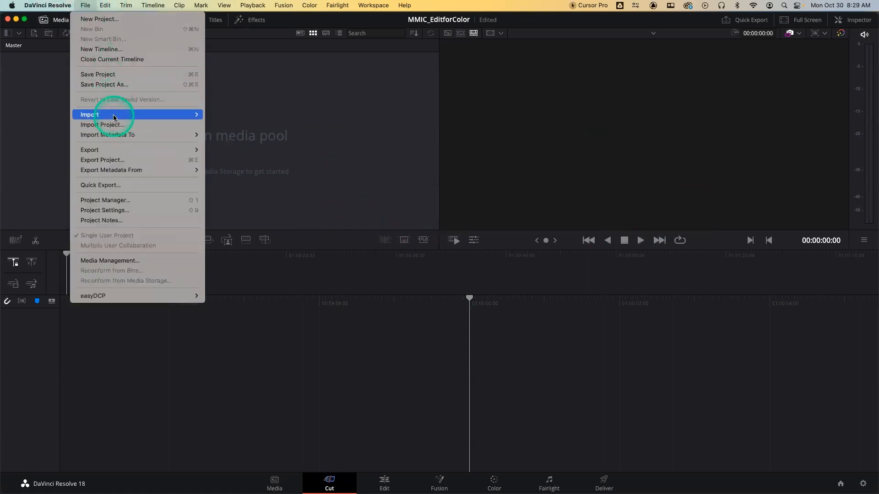
pyautogui.moveTo(114, 115)
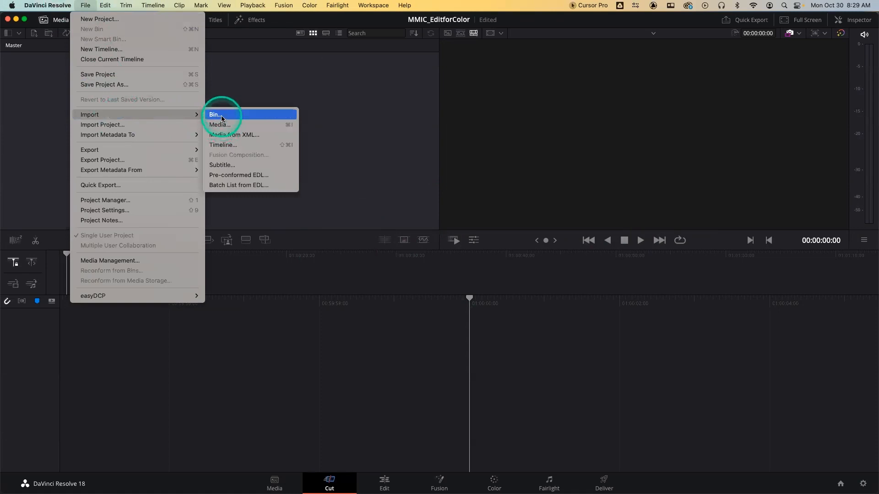
pyautogui.click(227, 146)
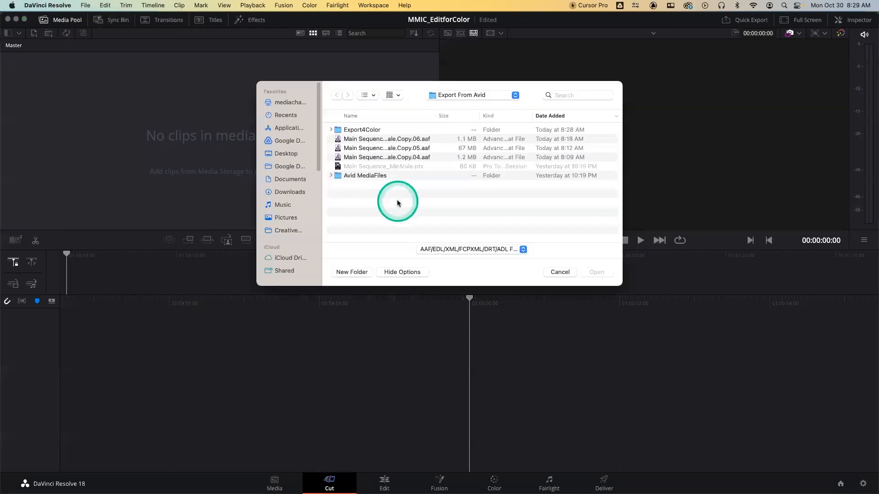
pyautogui.doubleClick(359, 133)
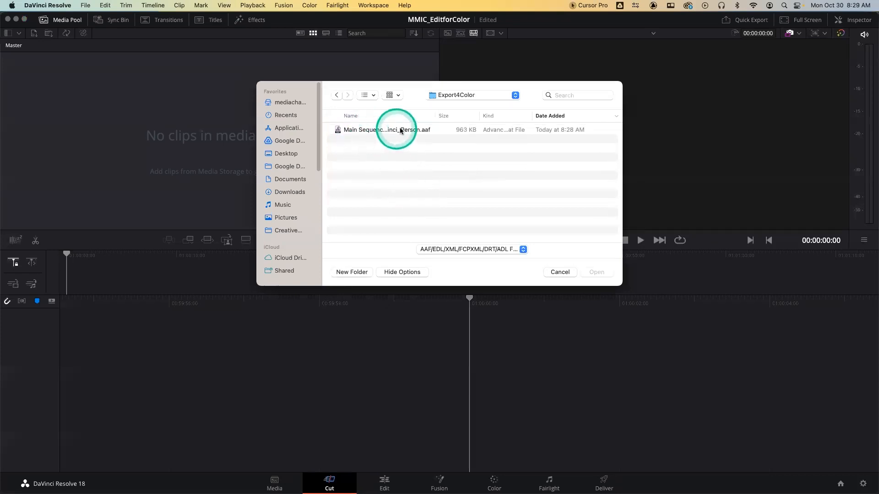
pyautogui.moveTo(435, 115); pyautogui.dragTo(473, 117)
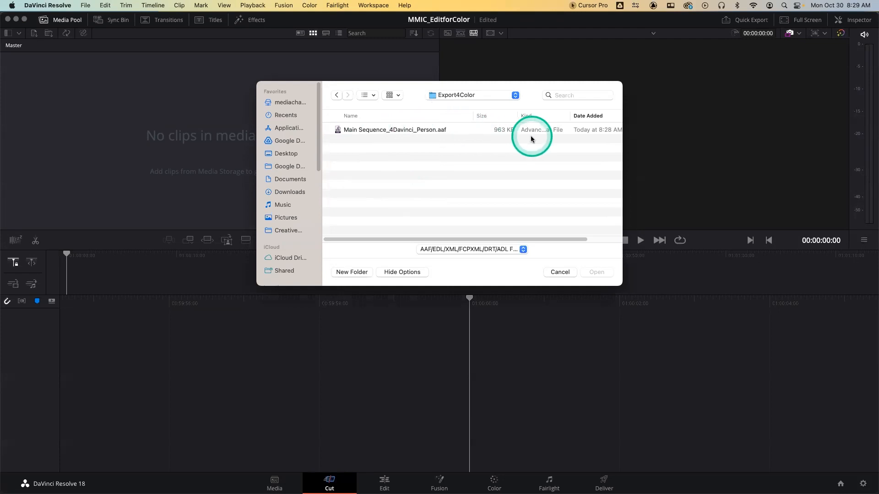
pyautogui.moveTo(518, 115); pyautogui.dragTo(584, 117)
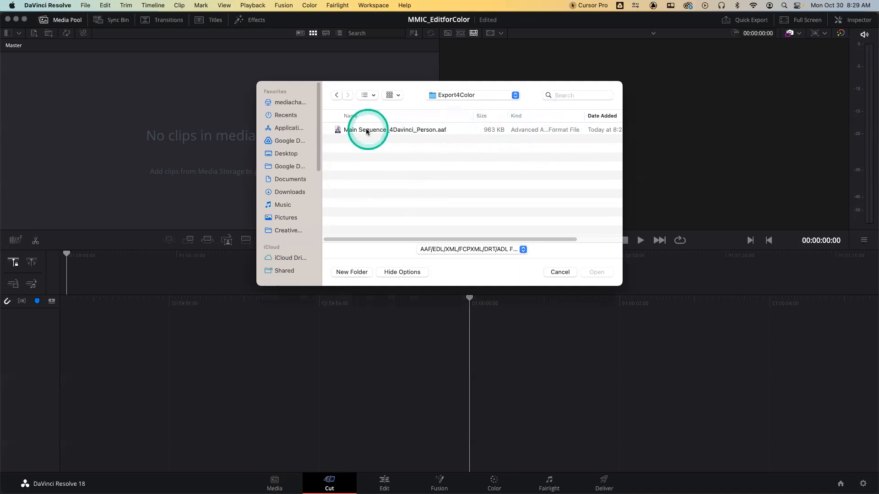
pyautogui.click(346, 134)
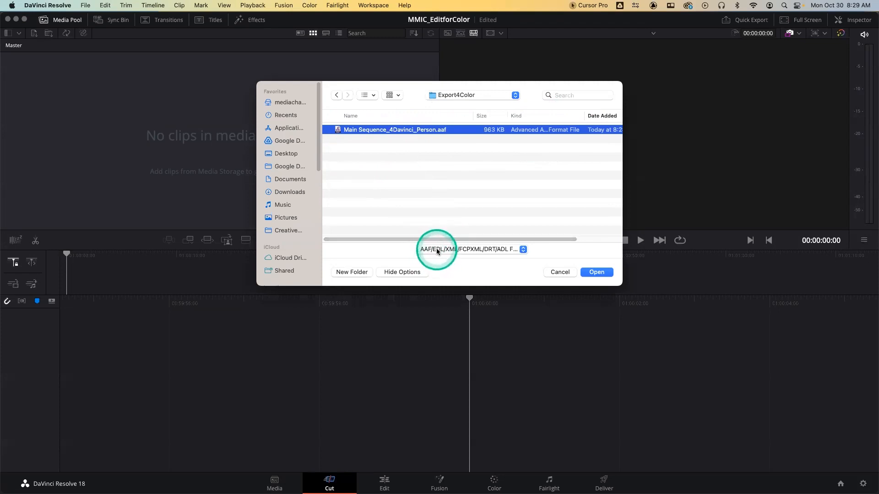
pyautogui.hotkey('alt', 'm')
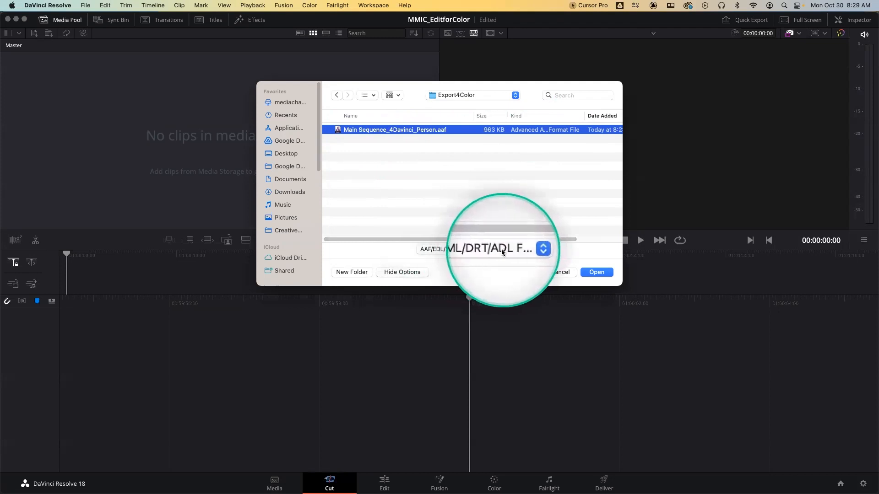
pyautogui.hotkey('alt', 'm')
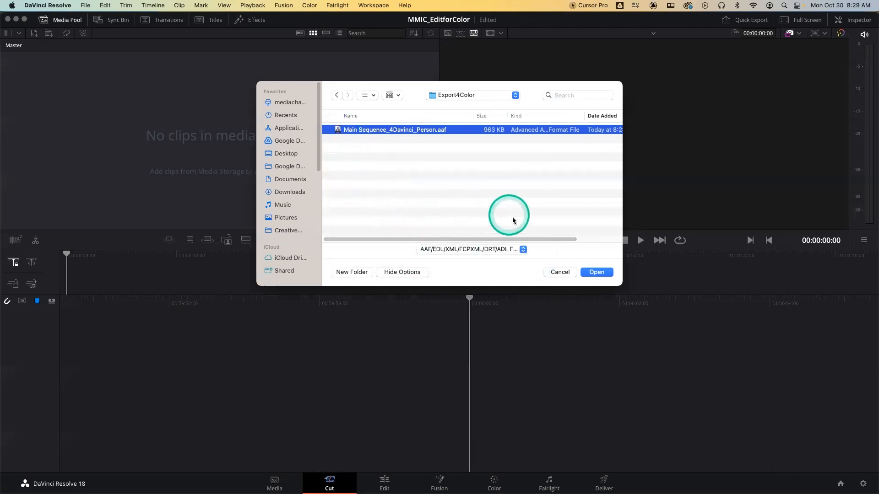
pyautogui.click(598, 273)
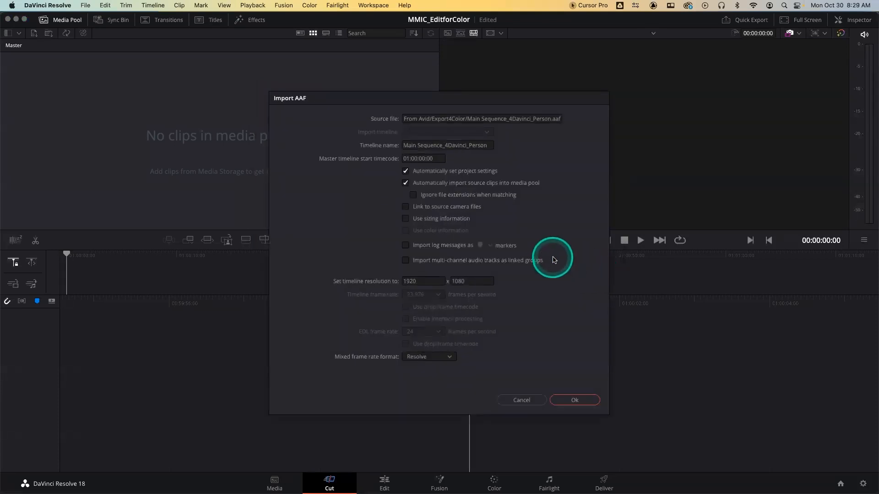
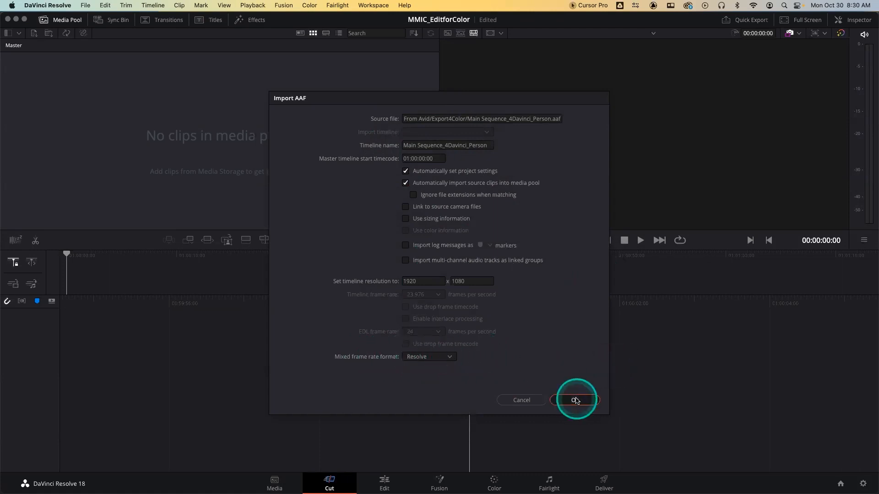
pyautogui.click(577, 400)
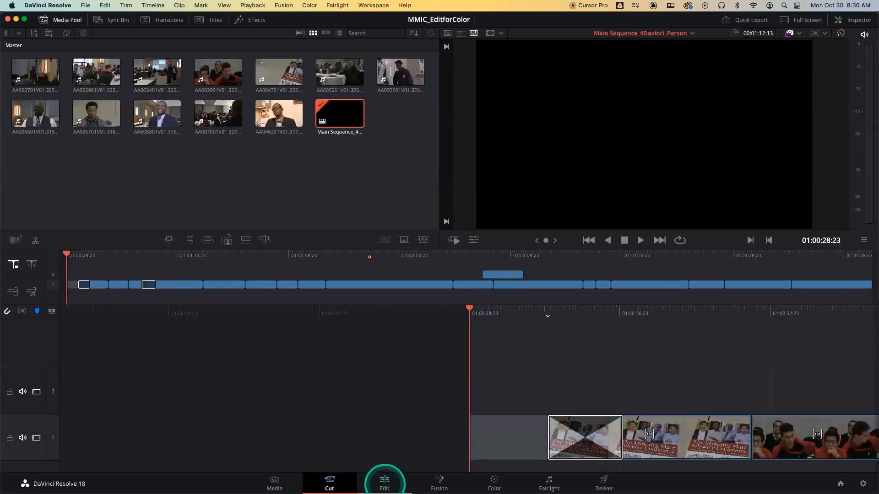
# Review the imported timeline on the Edit page by scrubbing through its opening clips.
pyautogui.click(384, 481)
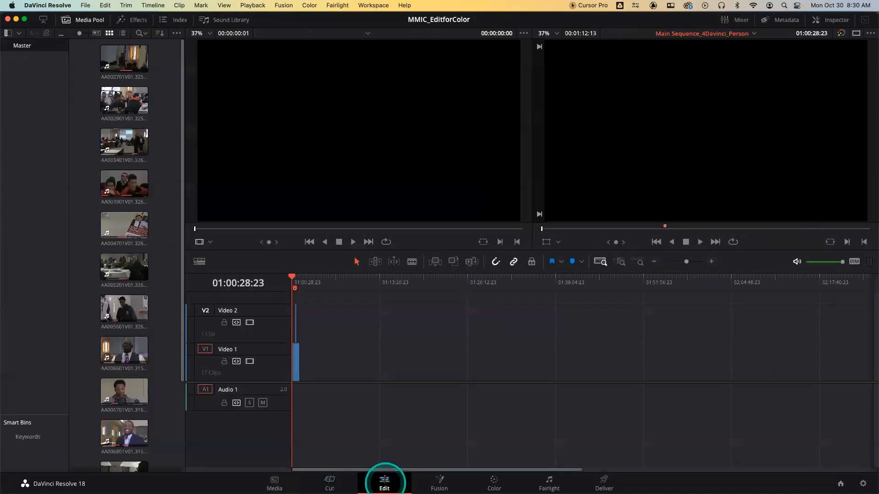
pyautogui.click(363, 278)
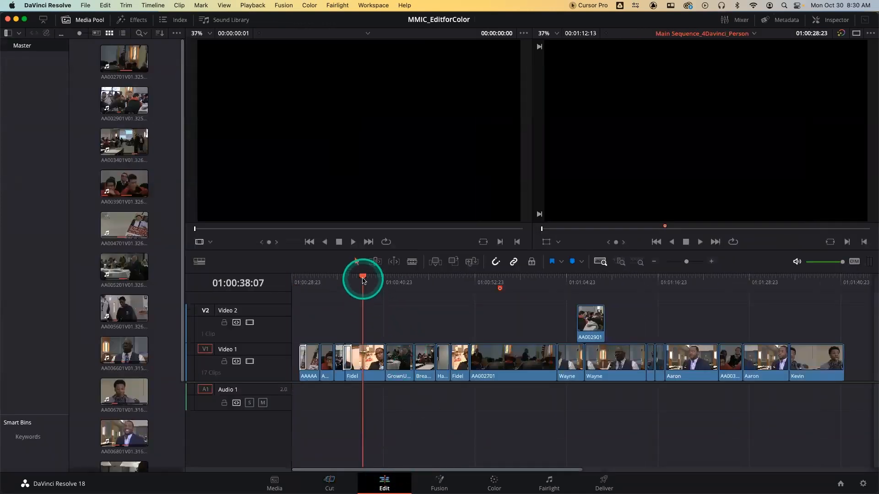
pyautogui.moveTo(363, 280); pyautogui.dragTo(455, 283)
# Open the Color page and view clips 09 and 10 of the imported timeline.
pyautogui.click(494, 483)
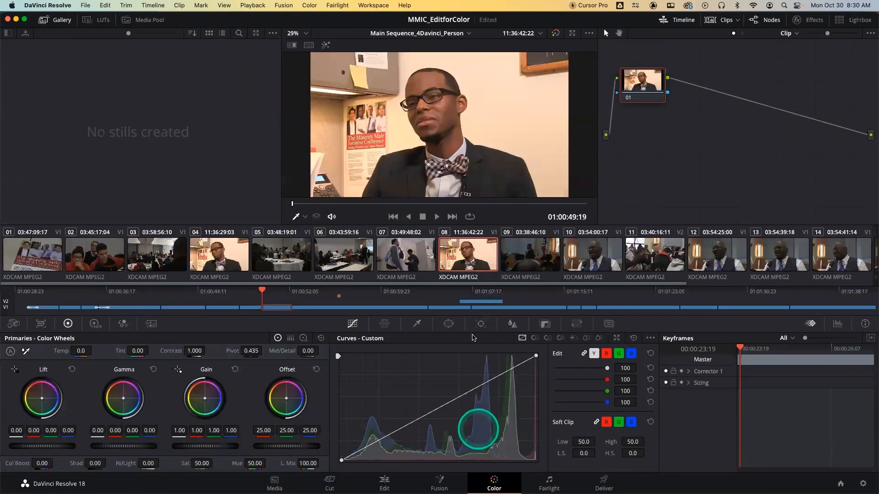
pyautogui.click(320, 307)
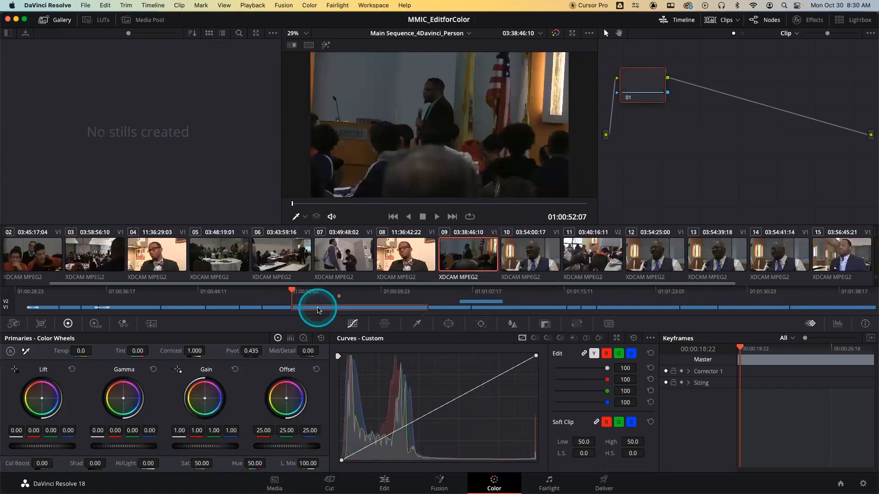
pyautogui.click(441, 307)
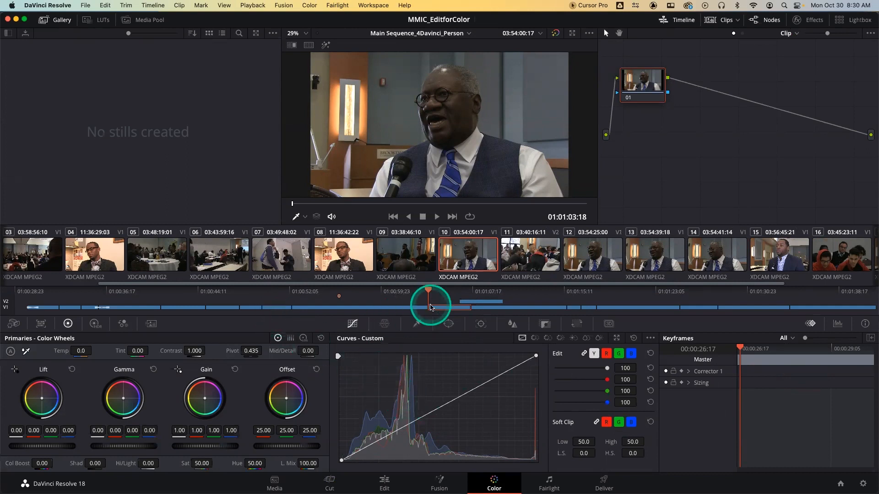
# Return to clip 09 of the timeline, switch to Avid Media Composer, and scrub through the opening clips of the exported video-only sequence.
pyautogui.moveTo(431, 294); pyautogui.dragTo(394, 293)
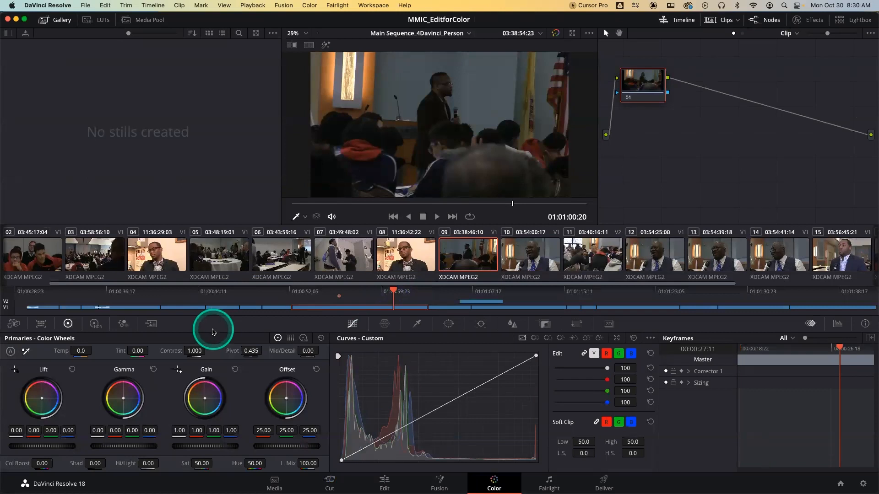
pyautogui.press('super+Tab')
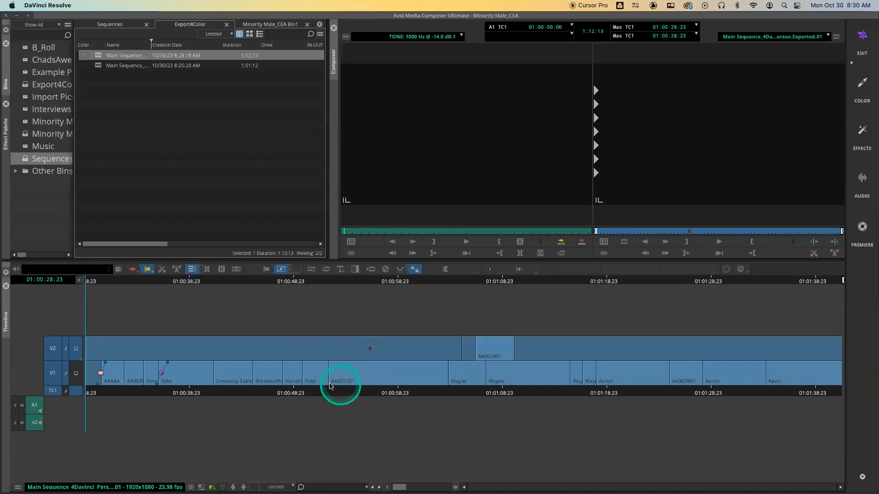
pyautogui.click(322, 393)
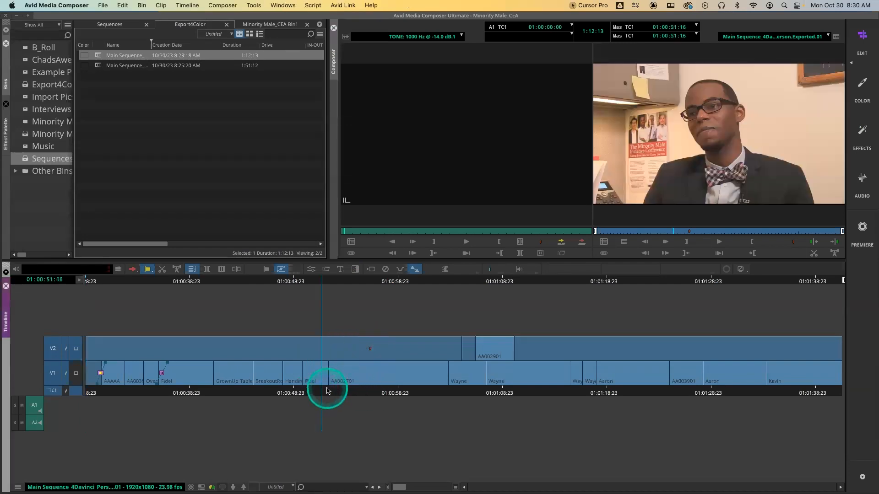
pyautogui.moveTo(300, 390); pyautogui.dragTo(139, 392)
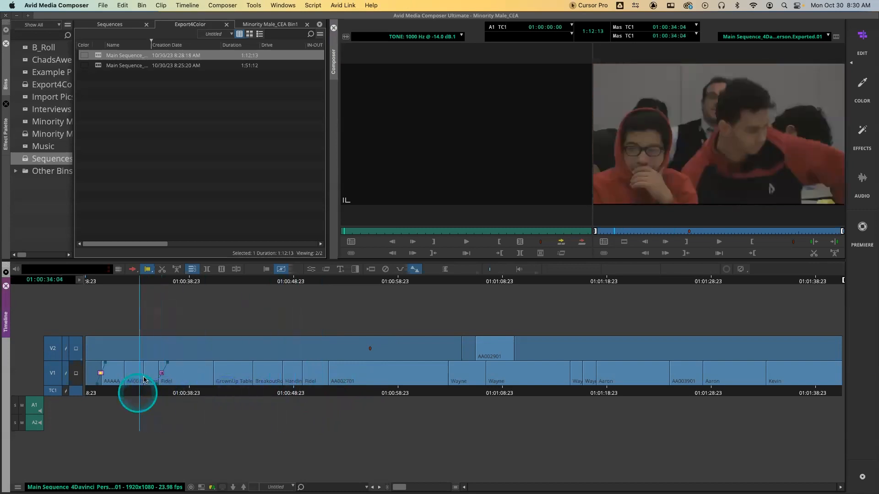
# Load the full Main Sequence_4Davinci_Person sequence from the Export4Color bin and mark an In point at its start, 00:59:50:00.
pyautogui.doubleClick(99, 65)
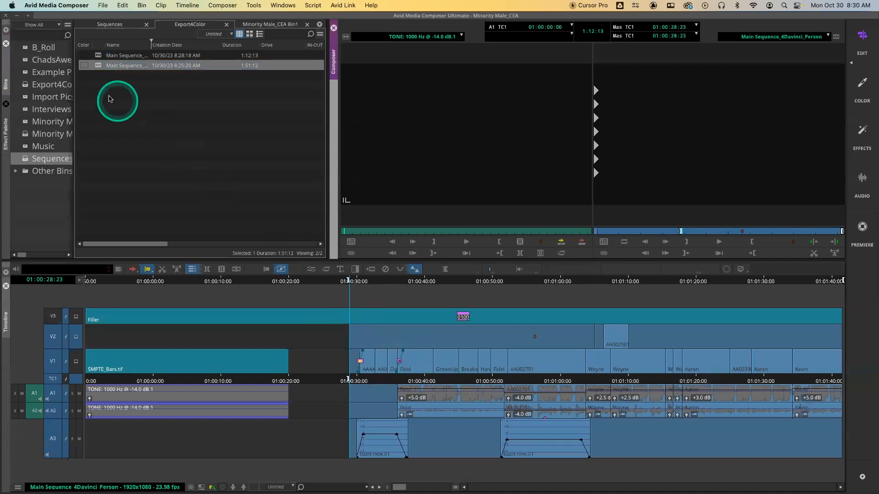
pyautogui.doubleClick(98, 55)
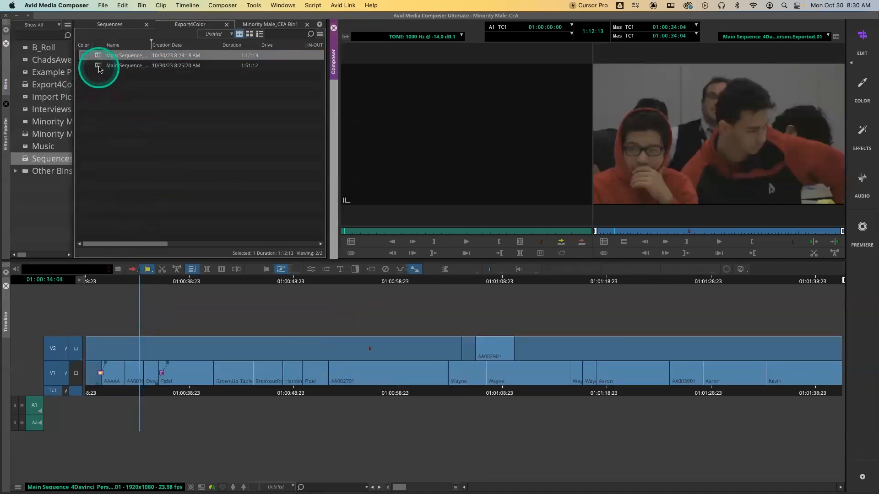
pyautogui.doubleClick(97, 65)
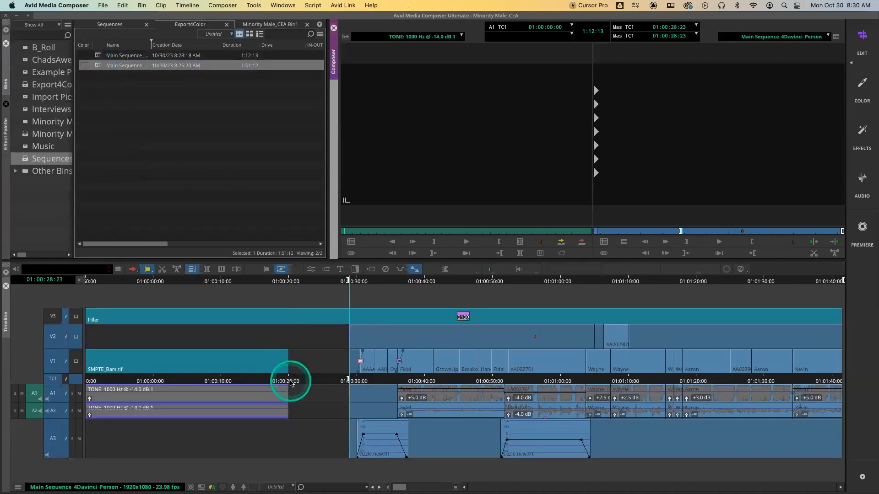
pyautogui.moveTo(288, 380); pyautogui.dragTo(51, 374)
pyautogui.press('i')
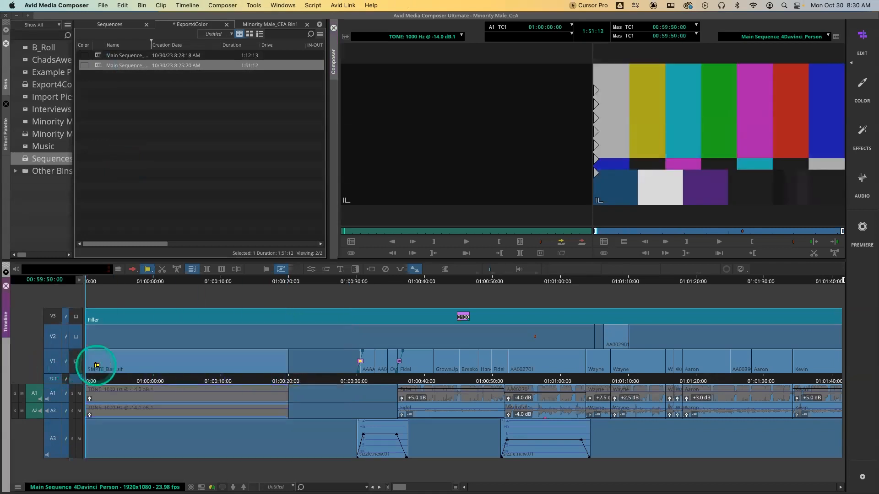
# Start a file export of the sequence and save the GoToProtools export setting as a Pro Tools Session after checking its audio and video details.
pyautogui.click(103, 6)
pyautogui.moveTo(121, 144)
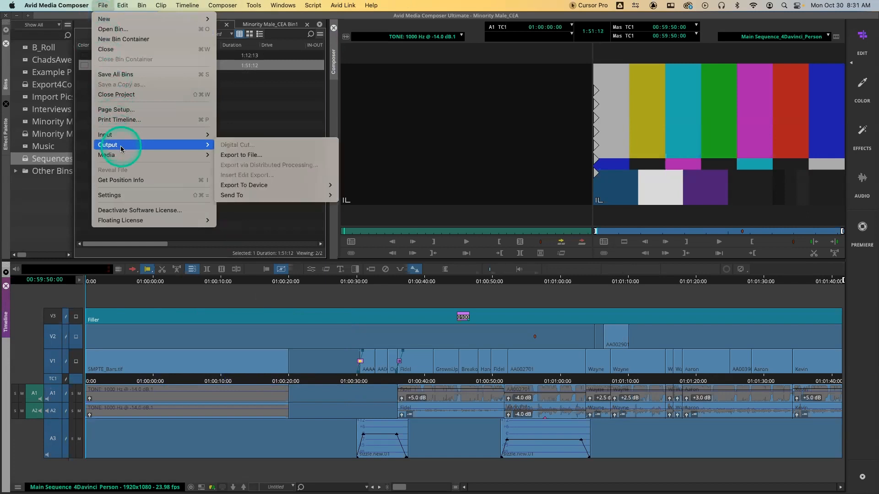
pyautogui.click(243, 156)
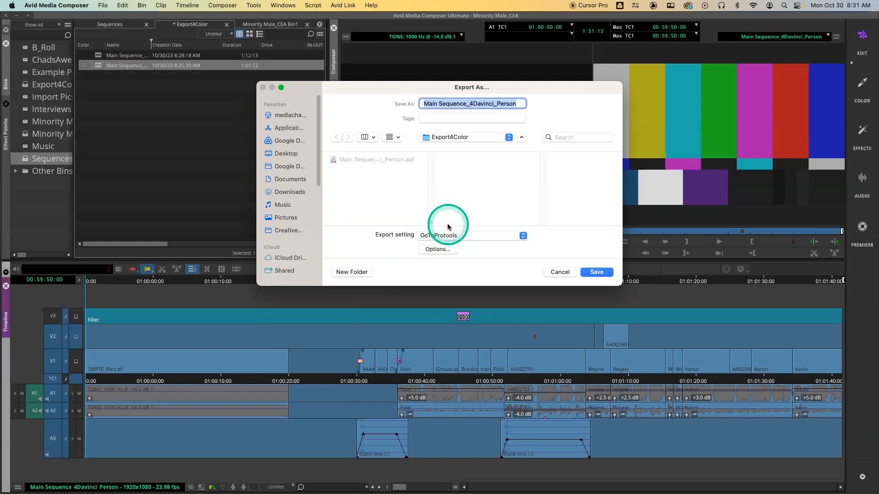
pyautogui.click(436, 251)
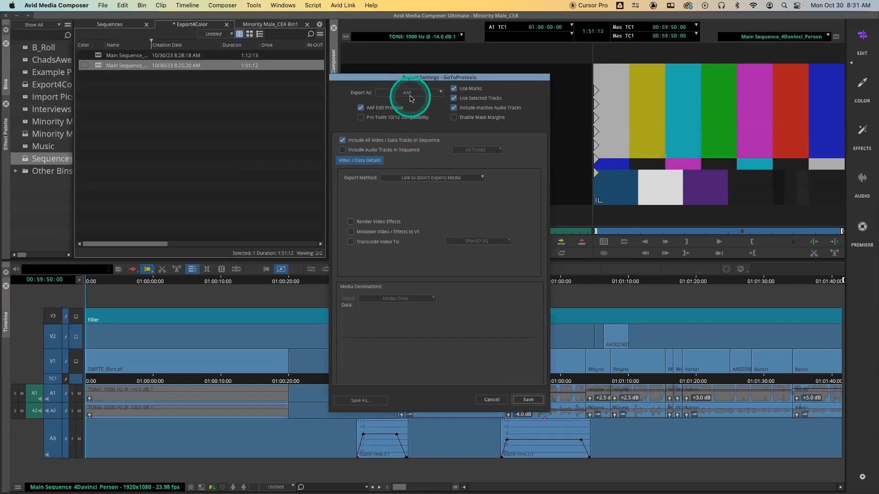
pyautogui.click(411, 97)
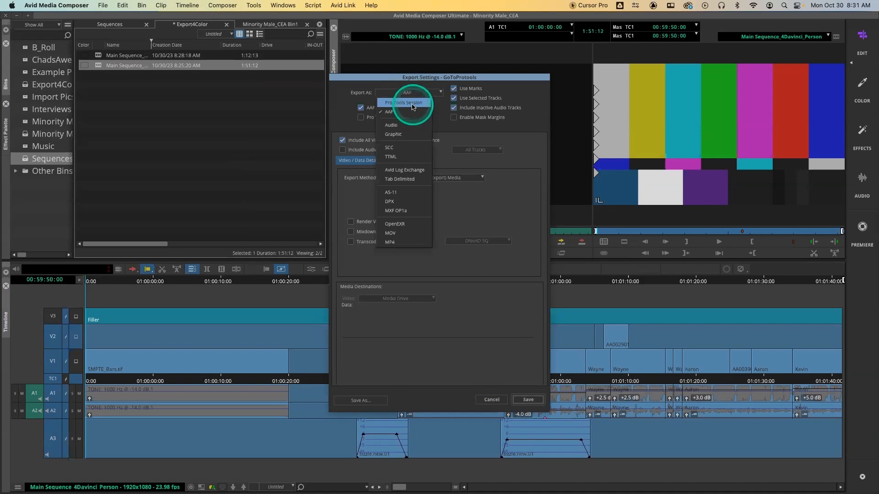
pyautogui.click(414, 104)
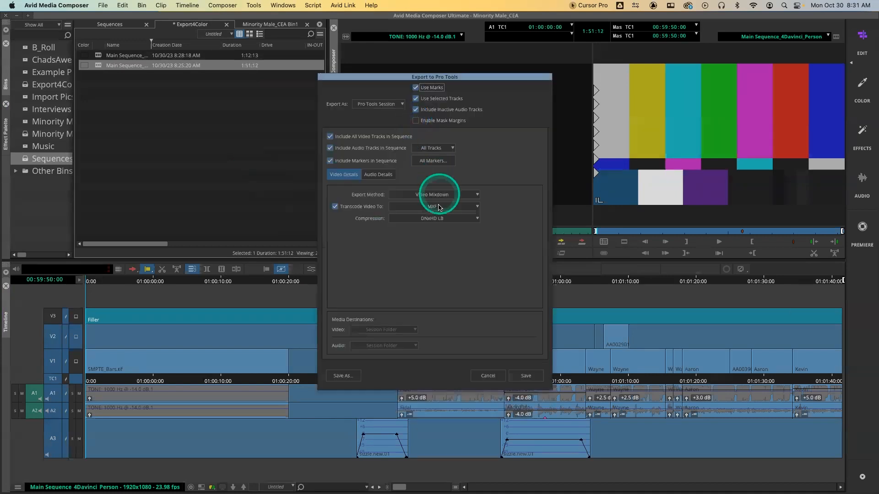
pyautogui.click(378, 174)
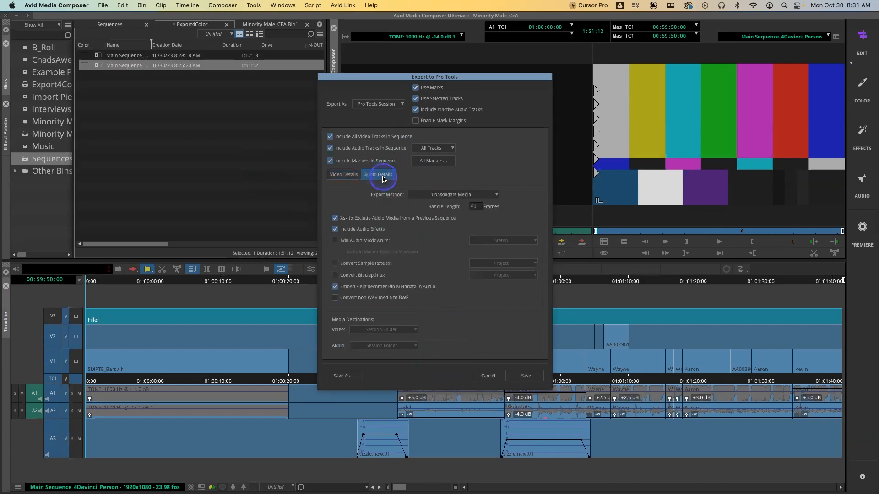
pyautogui.click(353, 181)
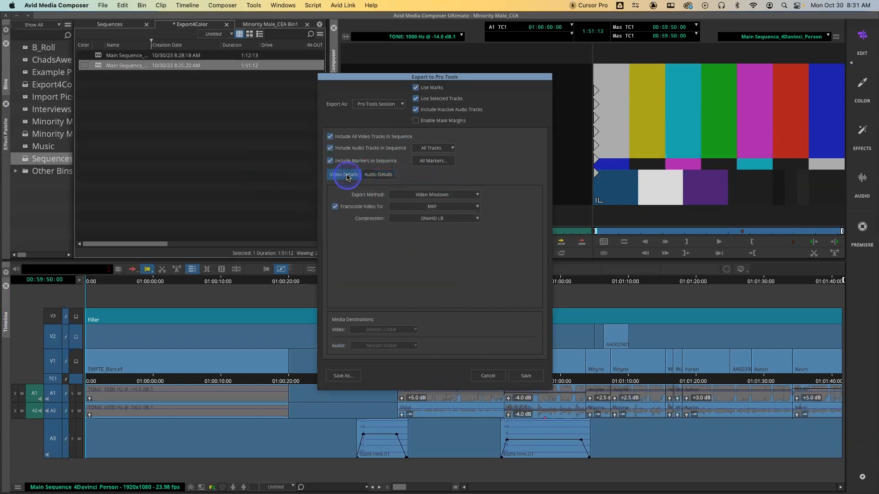
pyautogui.click(516, 377)
# Choose the Untitled AAF export setting and compare its Link to (Don't Export) Media and Video Mixdown methods, ending on Video Mixdown.
pyautogui.click(458, 237)
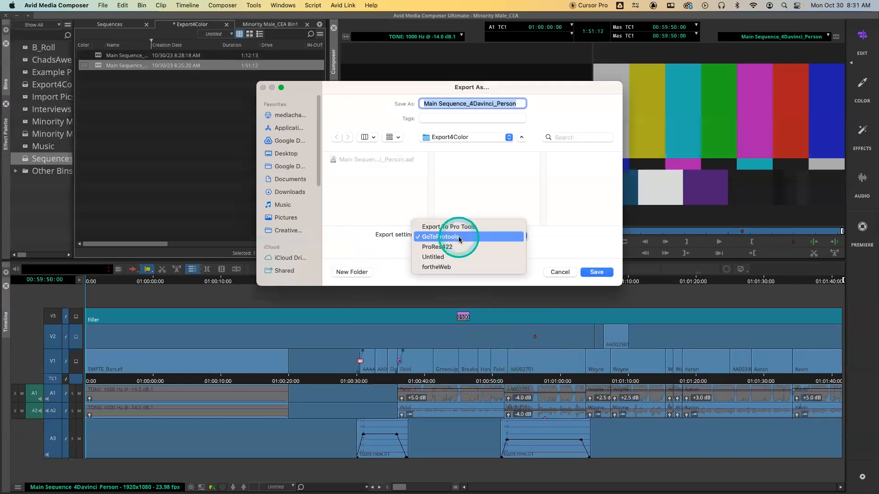
pyautogui.click(459, 258)
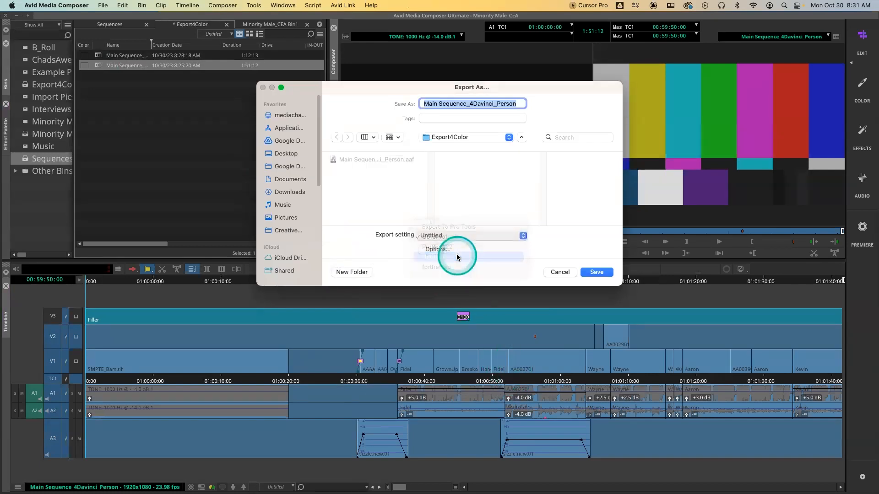
pyautogui.click(442, 254)
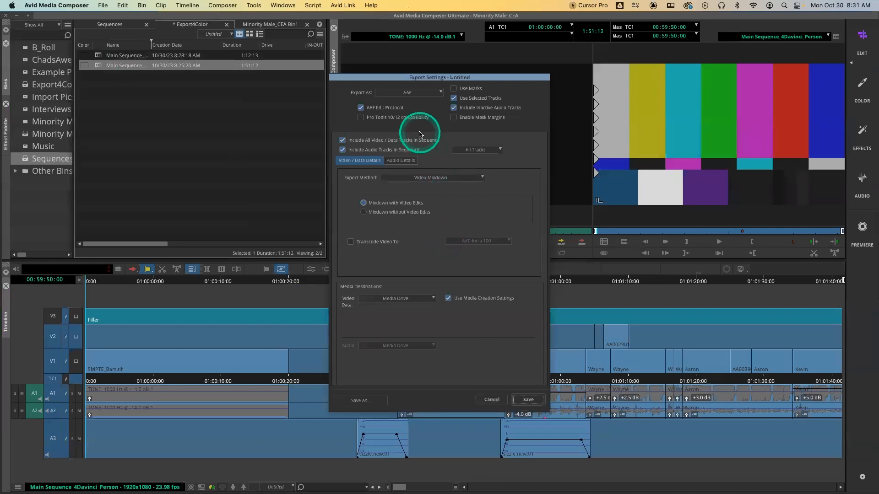
pyautogui.click(414, 179)
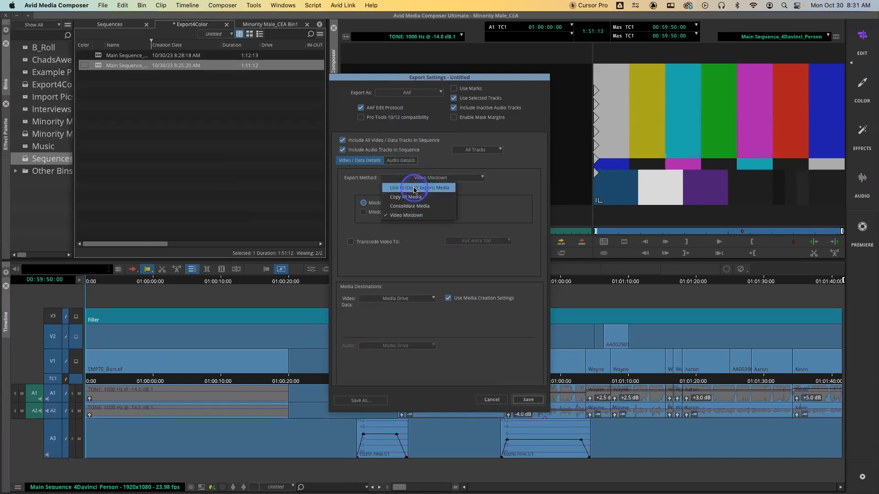
pyautogui.click(419, 188)
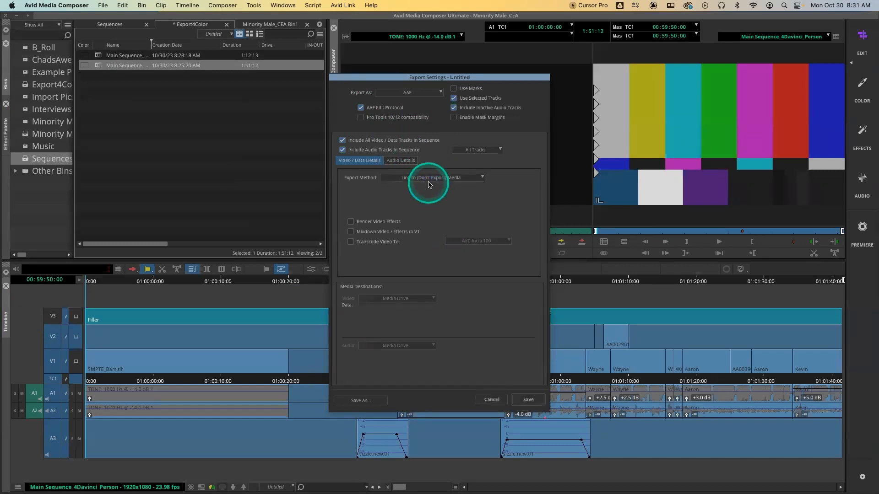
pyautogui.click(422, 179)
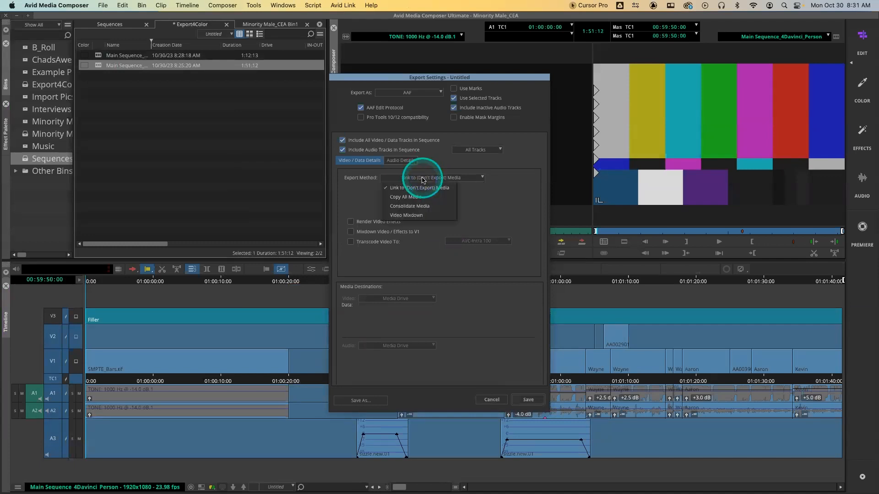
pyautogui.click(409, 215)
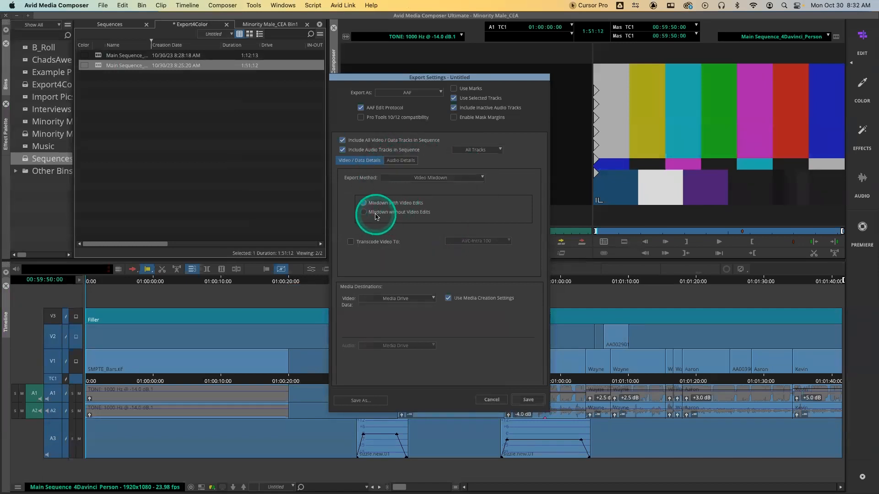
pyautogui.hotkey('ctrl', 'alt', 'm')
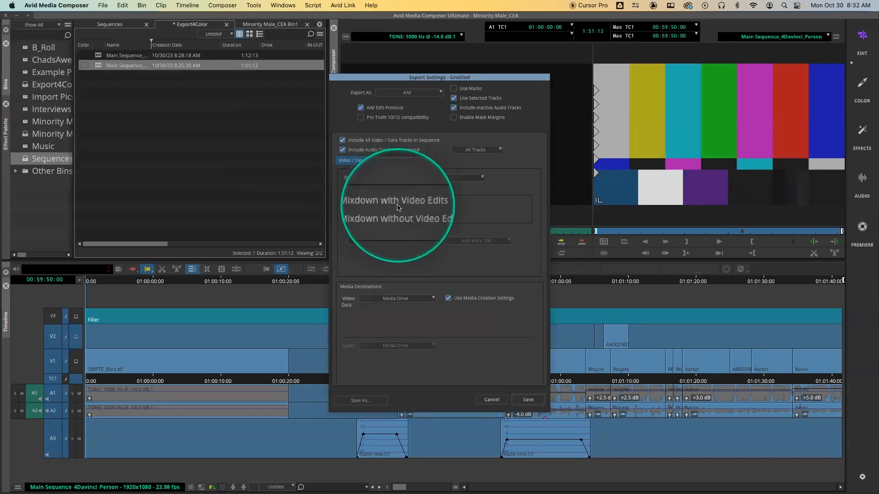
pyautogui.hotkey('ctrl', 'alt', 'm')
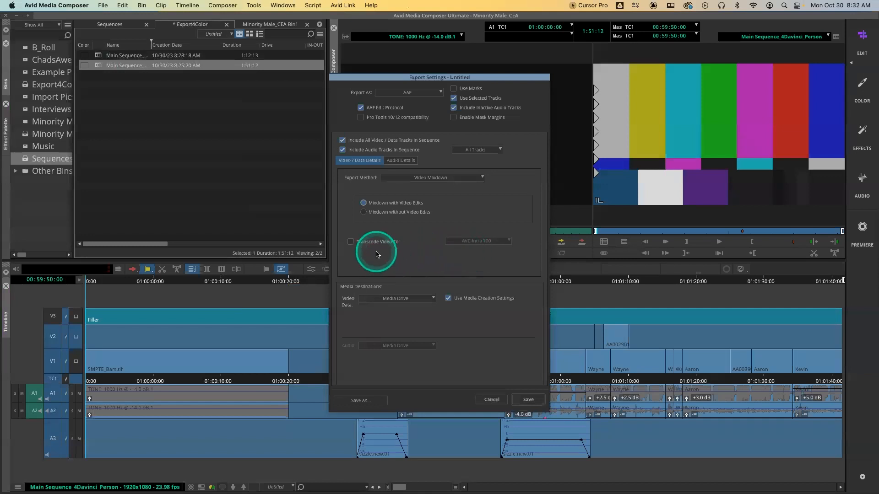
# Try Folder as the video media destination, browse to the Export4Color folder on the Desktop, and cancel the folder choice, settings and export.
pyautogui.click(402, 299)
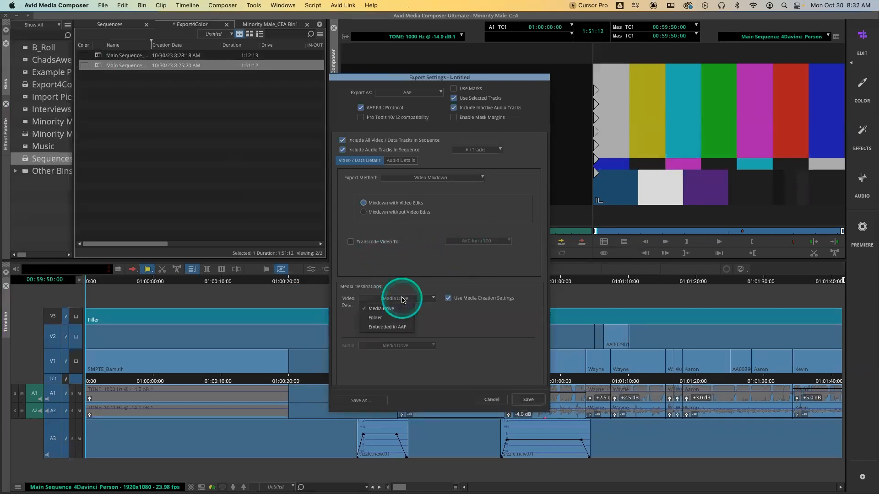
pyautogui.click(396, 321)
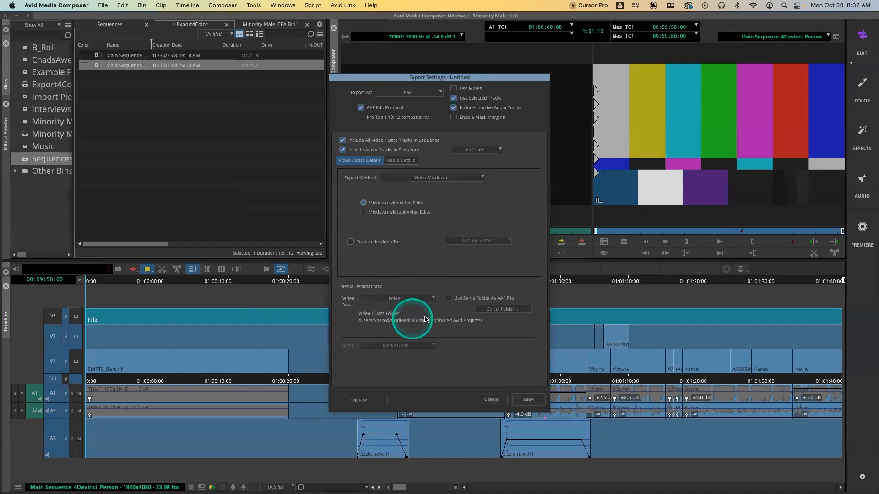
pyautogui.click(501, 310)
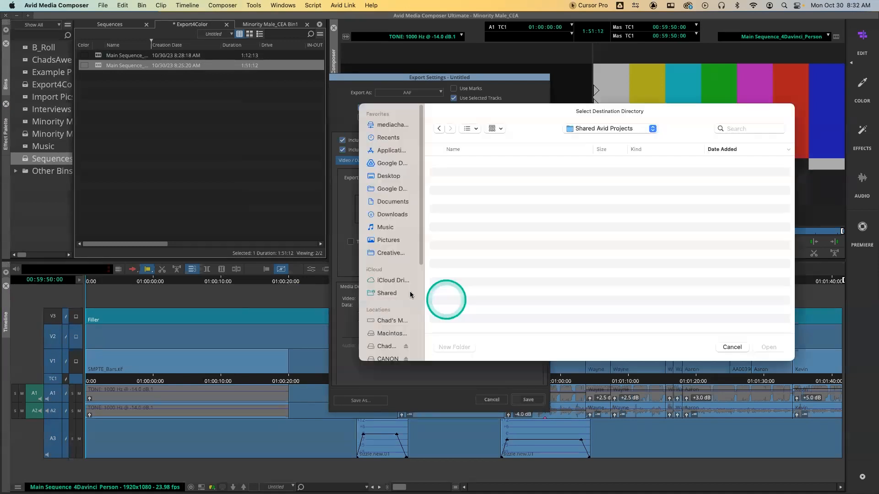
pyautogui.click(384, 176)
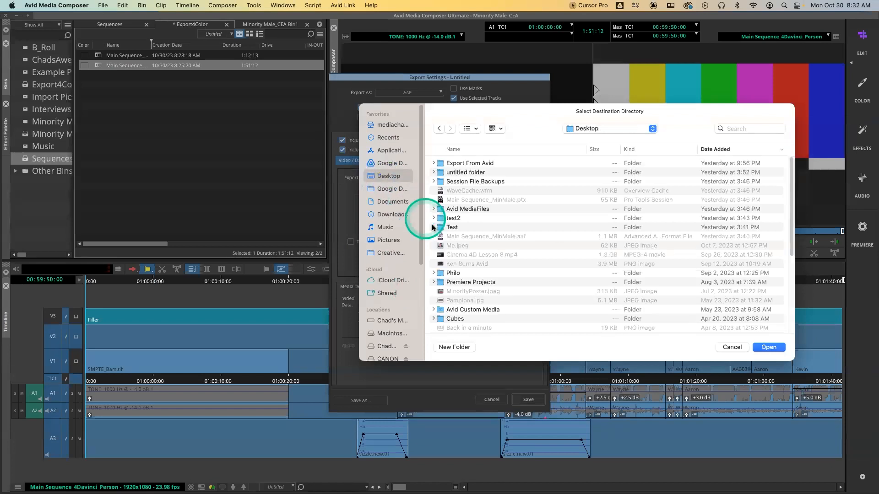
pyautogui.doubleClick(453, 163)
pyautogui.click(459, 163)
pyautogui.doubleClick(459, 164)
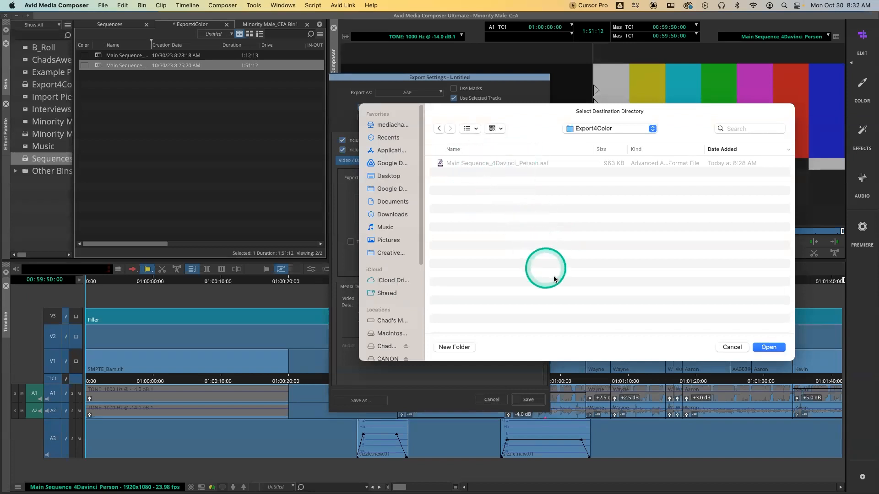
pyautogui.click(732, 347)
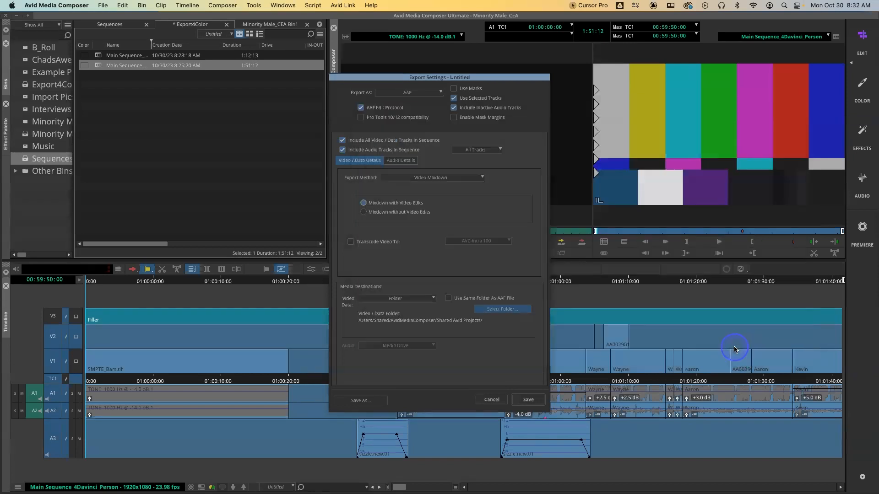
pyautogui.click(500, 401)
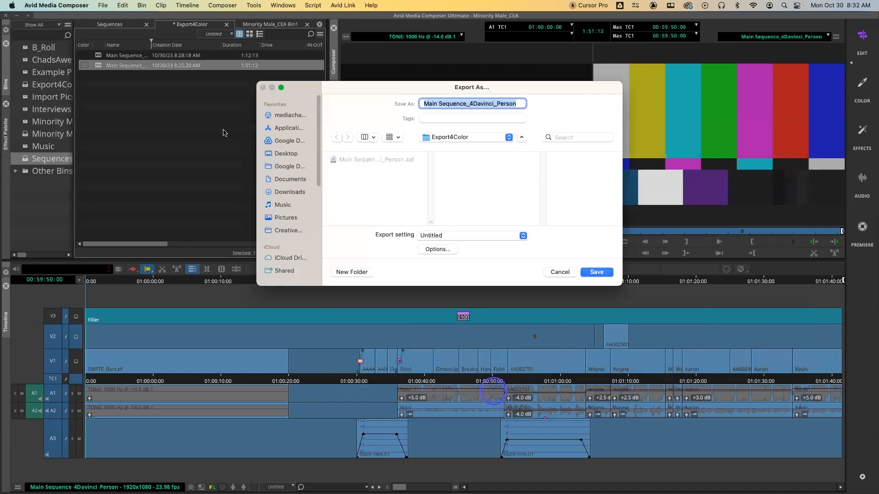
pyautogui.click(561, 273)
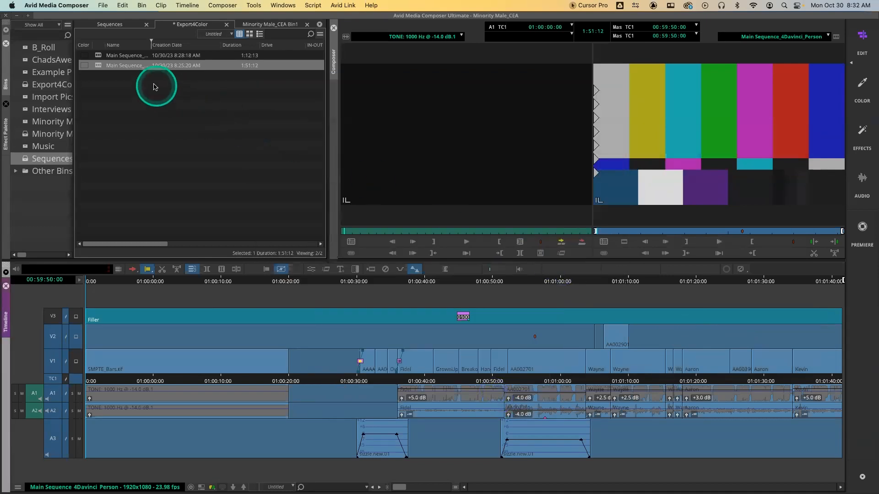
# Rename the full sequence in the Export4Color bin to Main Davinci Mixdown and select it.
pyautogui.click(115, 65)
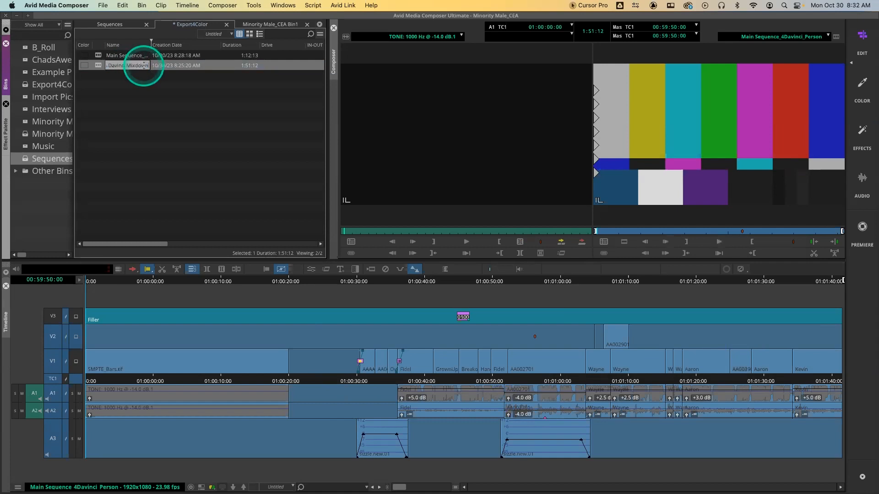
pyautogui.click(132, 83)
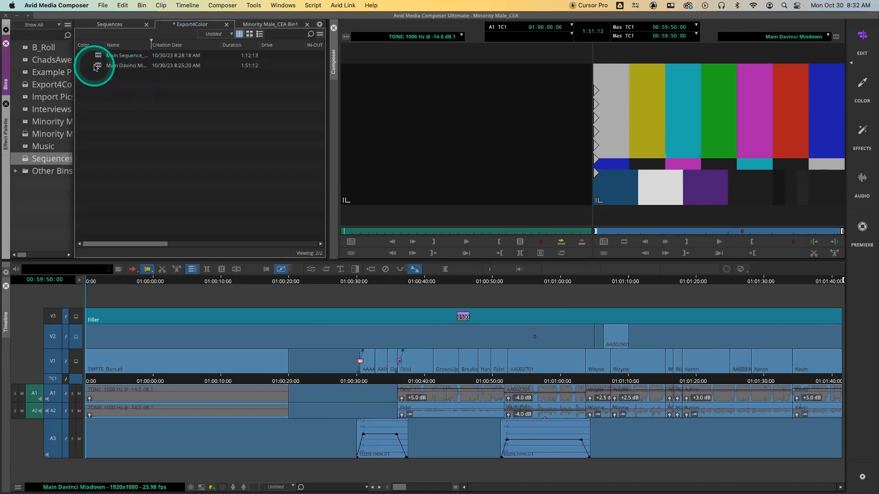
pyautogui.click(98, 67)
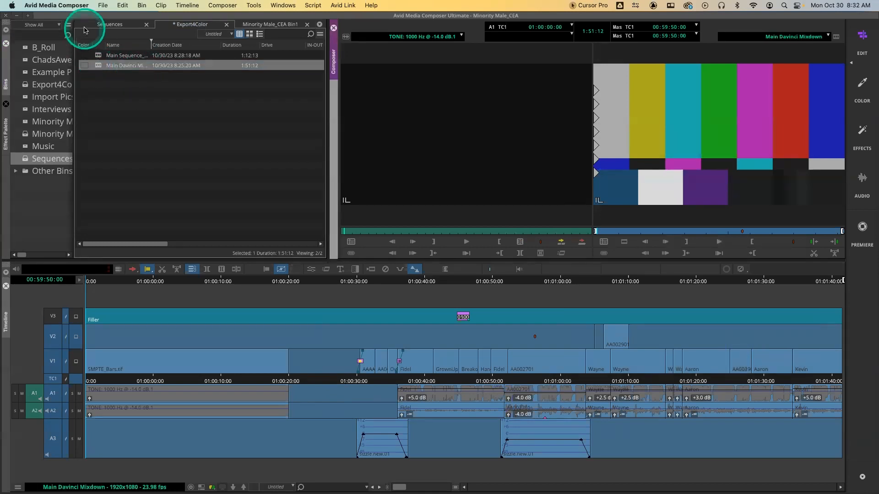
# Start a file export of the Main Davinci Mixdown sequence and set its audio export method to Consolidate Media in the export options.
pyautogui.click(103, 6)
pyautogui.moveTo(141, 145)
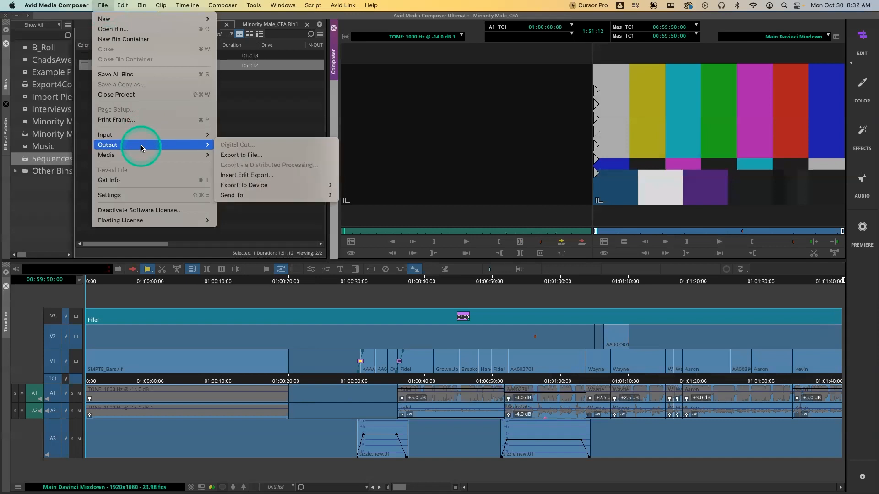
pyautogui.click(275, 153)
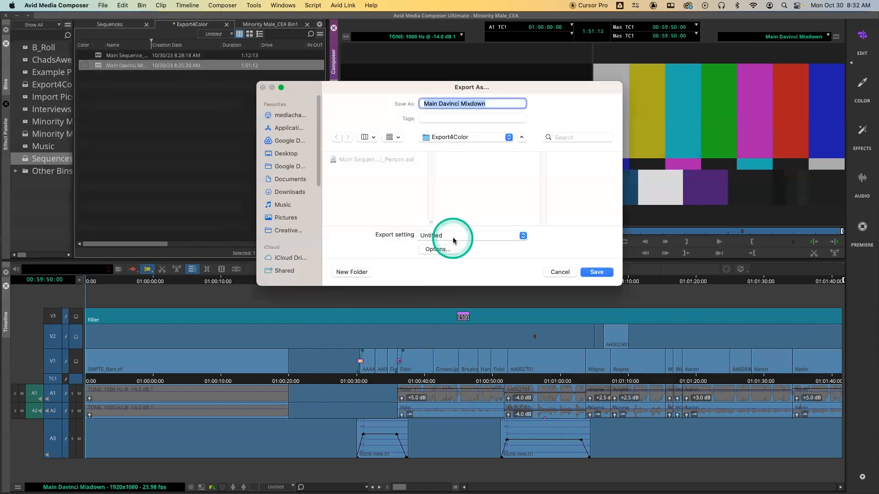
pyautogui.click(451, 250)
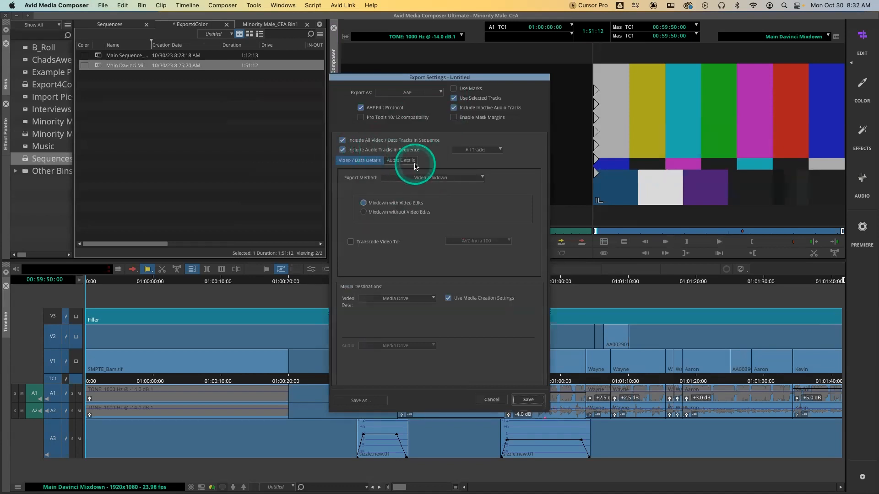
pyautogui.click(402, 161)
pyautogui.click(414, 178)
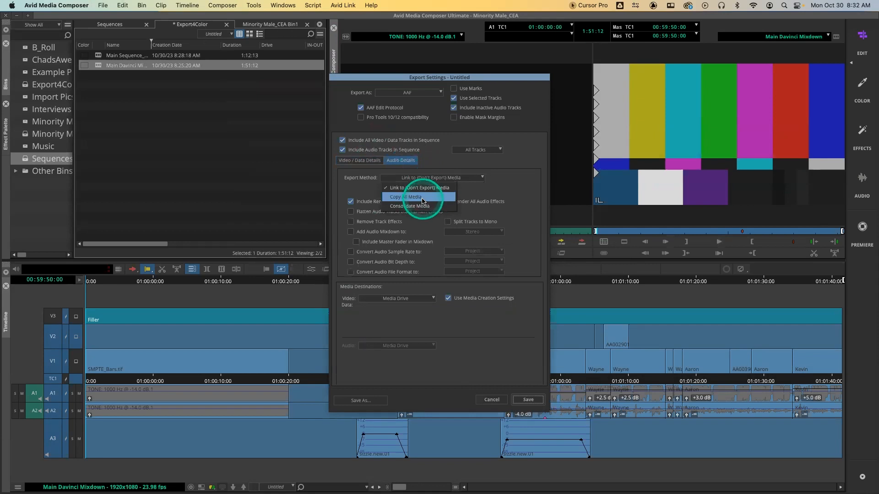
pyautogui.click(422, 198)
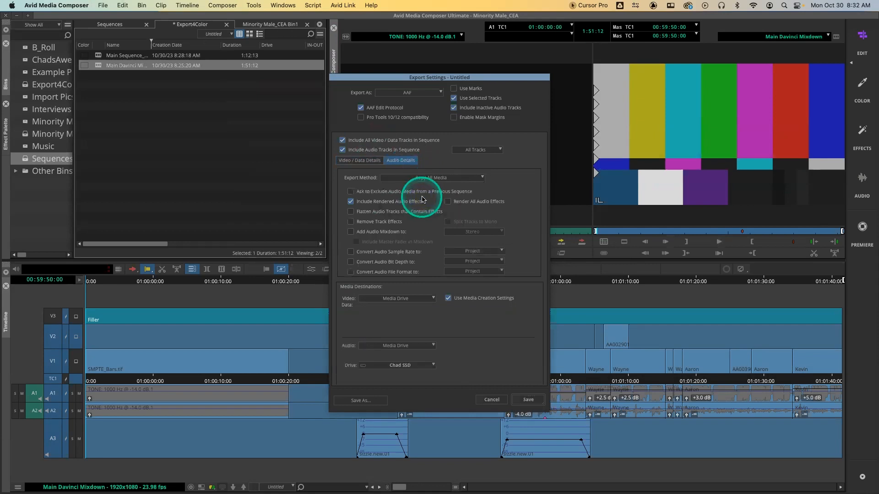
pyautogui.click(419, 179)
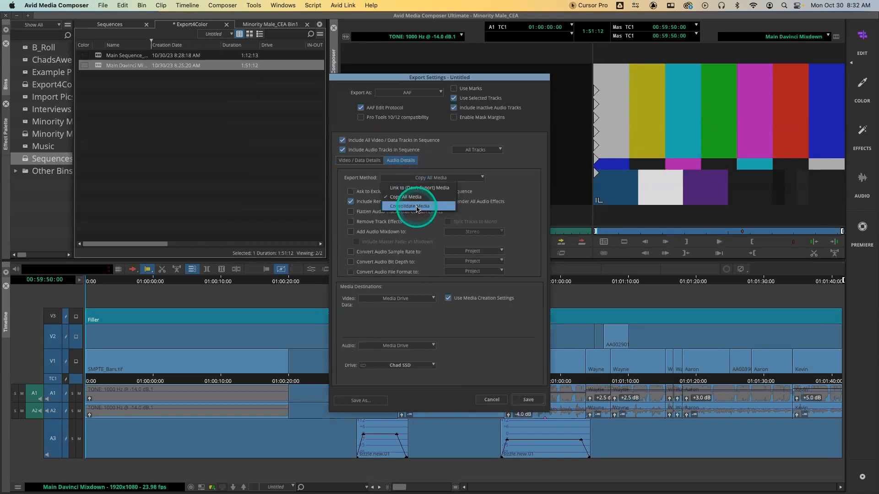
pyautogui.click(417, 207)
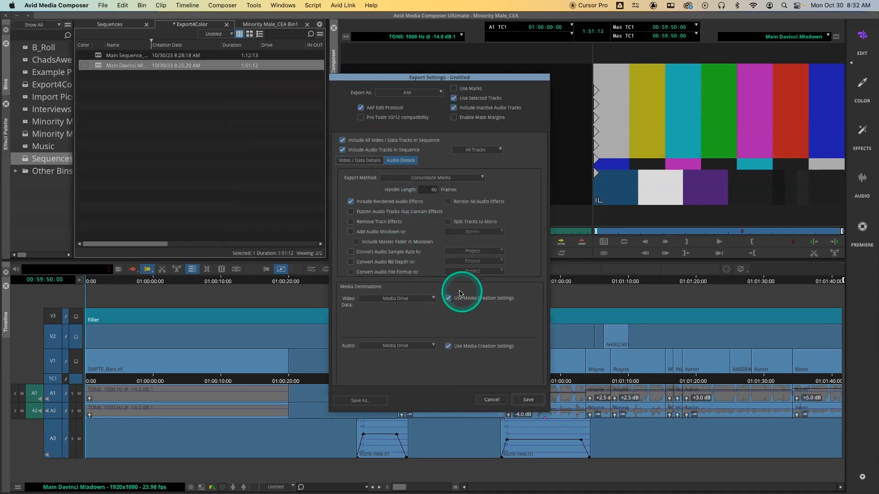
# Set the video media destination to Folder and choose Export4Color inside the Desktop's Export From Avid folder.
pyautogui.click(396, 299)
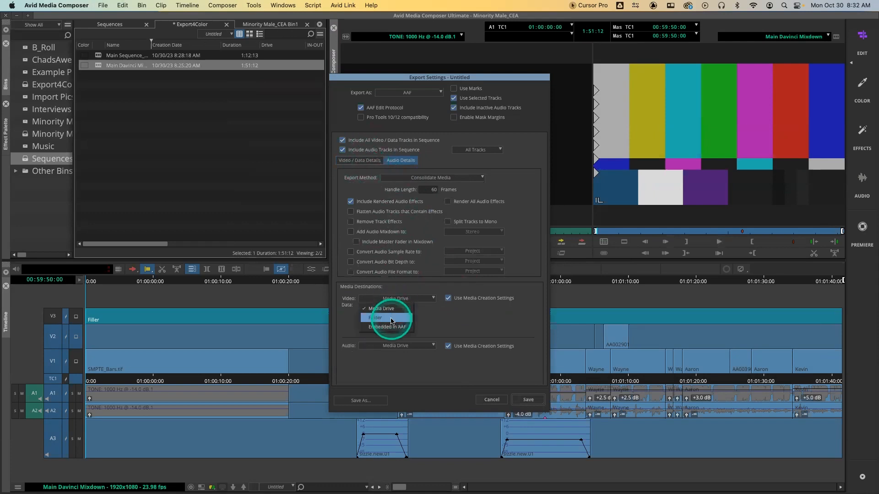
pyautogui.click(392, 320)
pyautogui.click(494, 310)
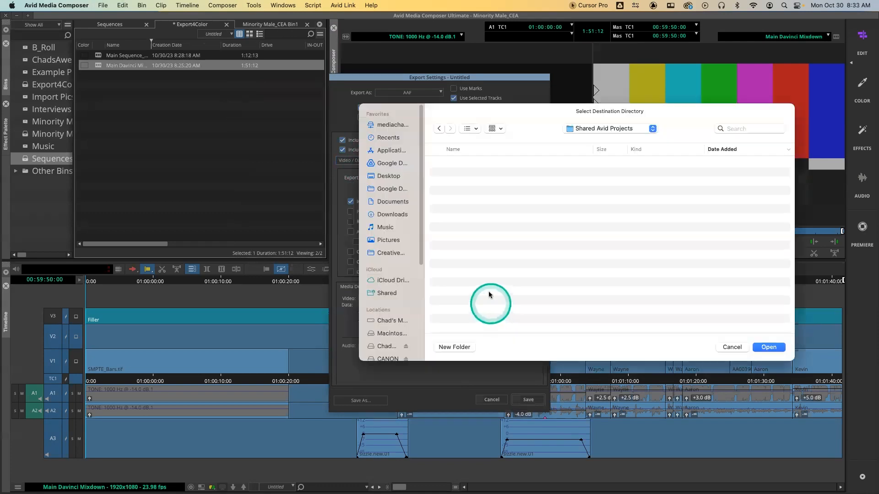
pyautogui.click(390, 176)
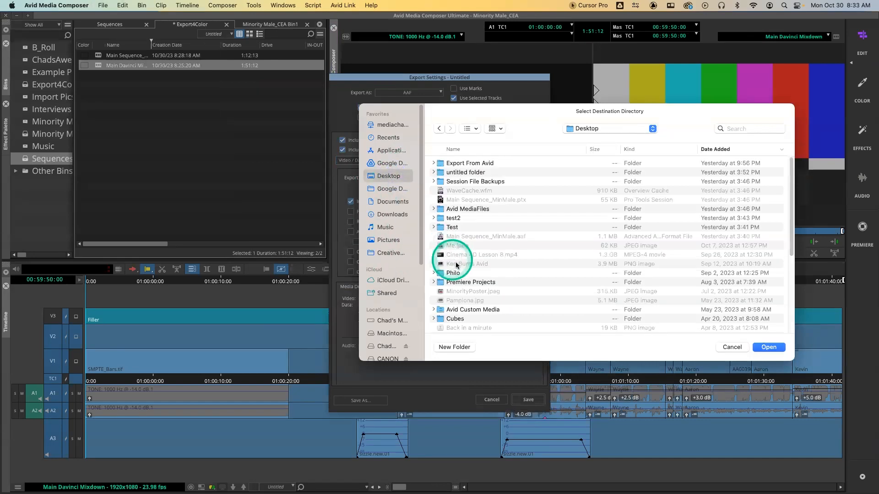
pyautogui.doubleClick(459, 163)
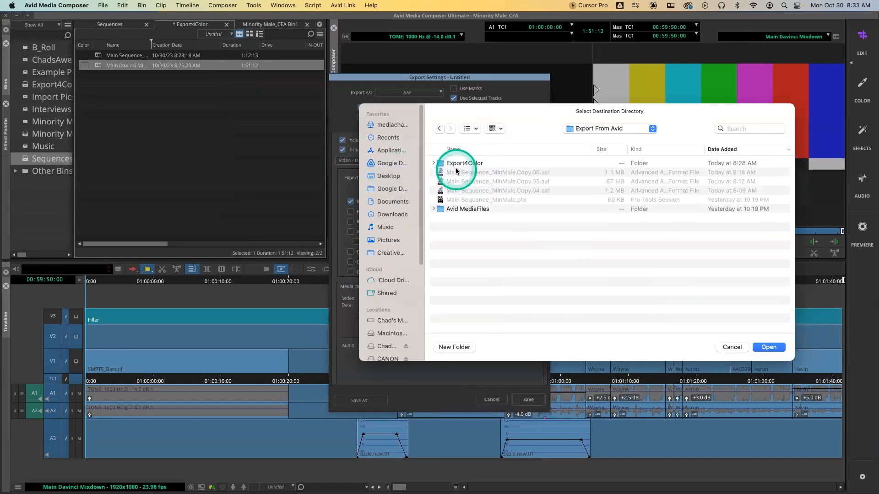
pyautogui.click(458, 164)
pyautogui.doubleClick(458, 164)
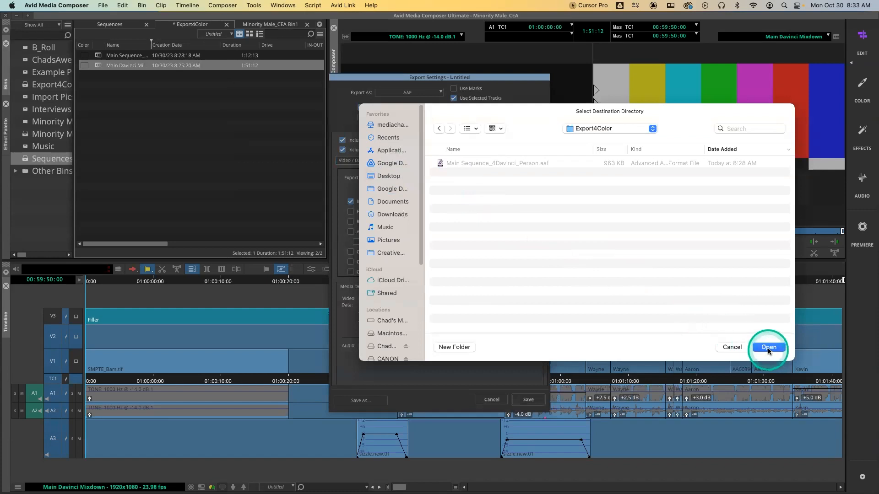
pyautogui.click(769, 347)
# Set the audio media destination to Folder and have the video media use the same folder as the AAF file.
pyautogui.click(422, 346)
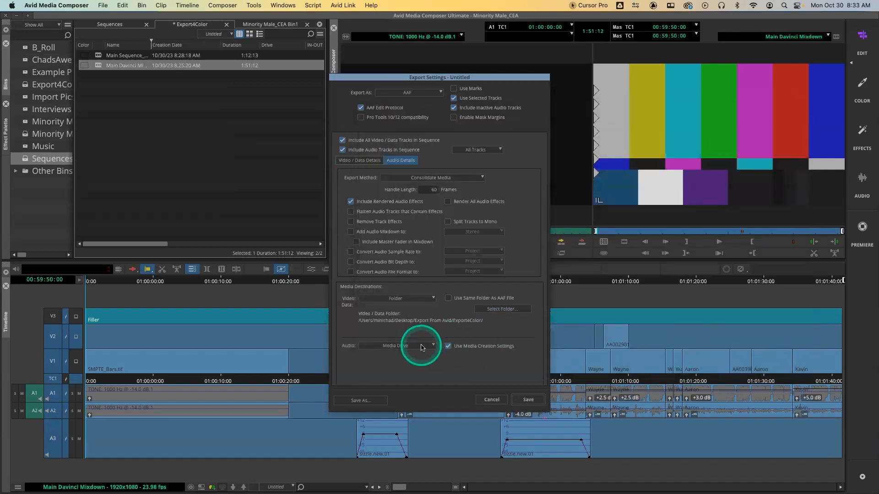
pyautogui.click(392, 361)
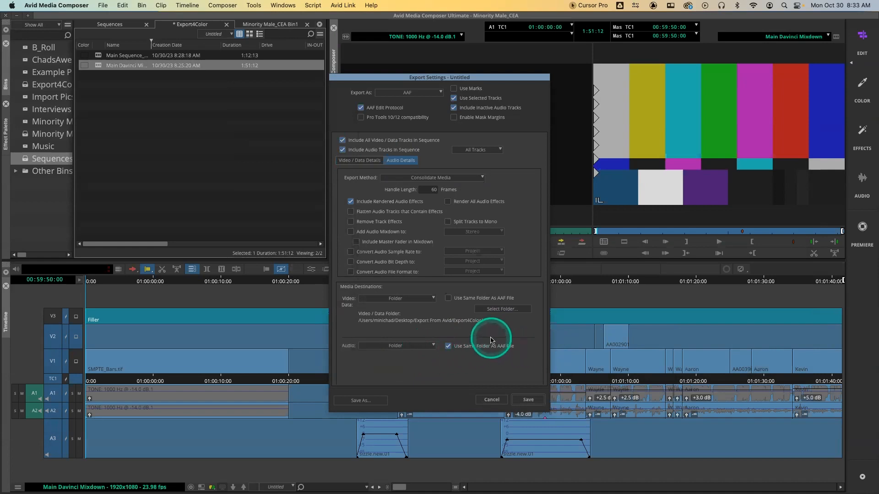
pyautogui.click(449, 298)
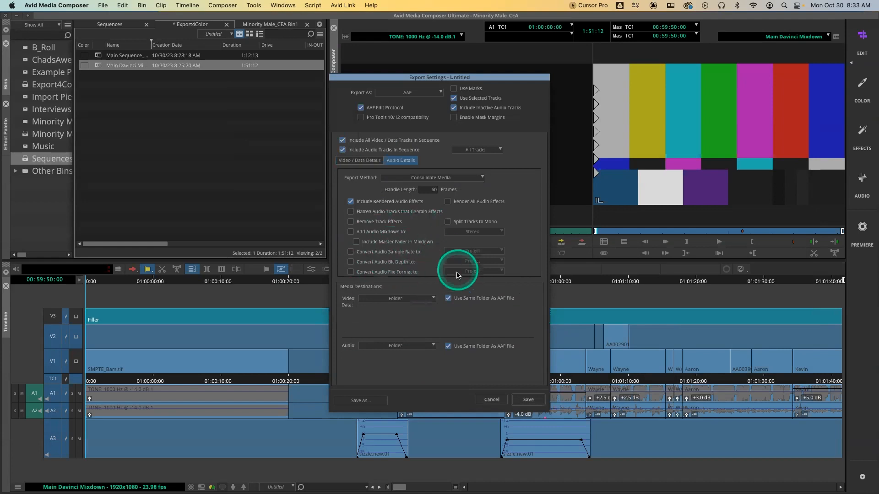
# Save the Video Mixdown options with Use Marks on as the export setting Export4Color and export Main Davinci Mixdown with it.
pyautogui.click(360, 160)
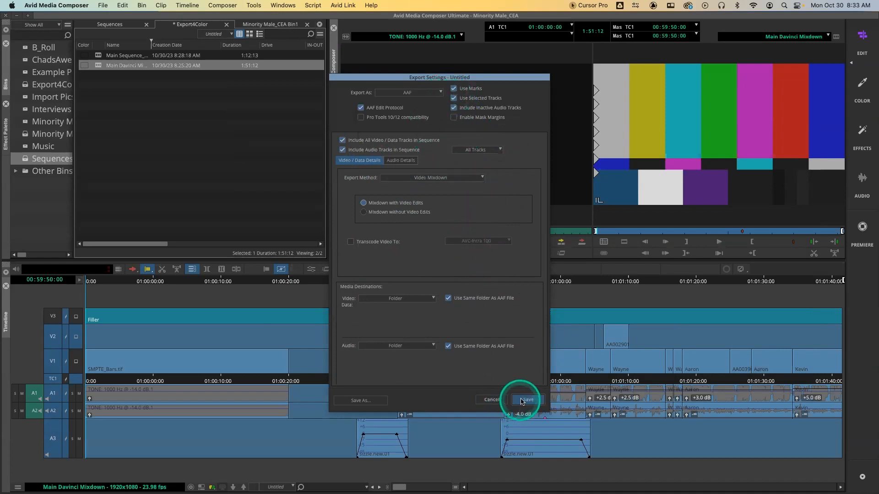
pyautogui.click(377, 401)
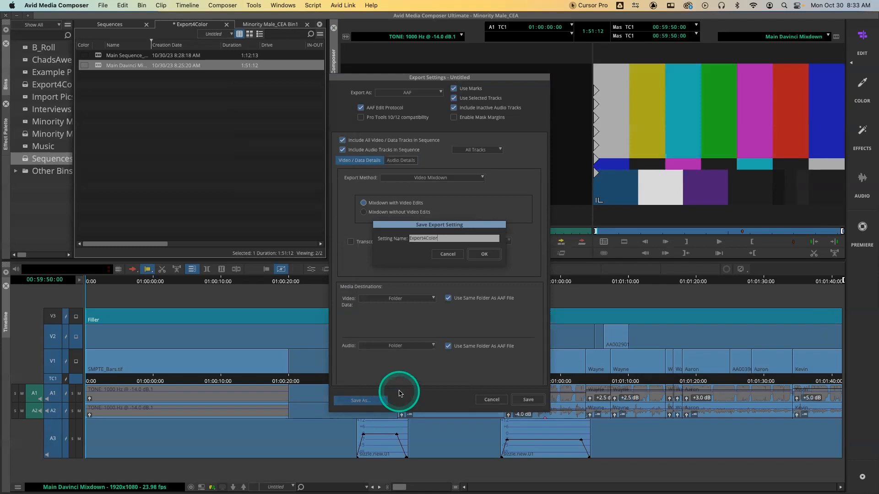
pyautogui.click(484, 254)
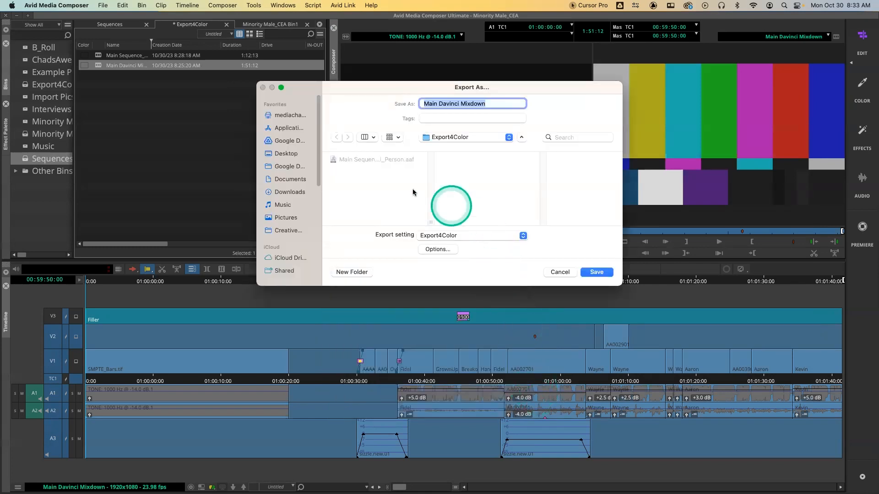
pyautogui.click(590, 272)
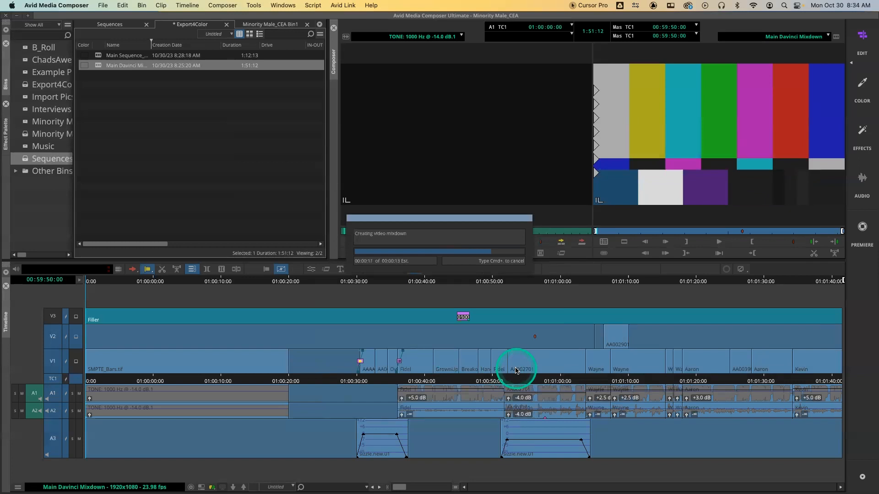
# Switch to DaVinci Resolve and create a new project named MMIC_Version 2.
pyautogui.moveTo(314, 492)
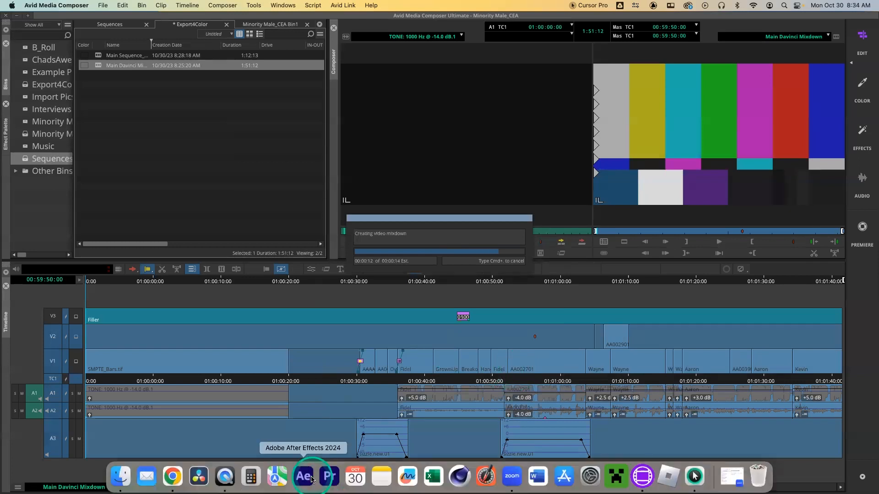
pyautogui.click(200, 476)
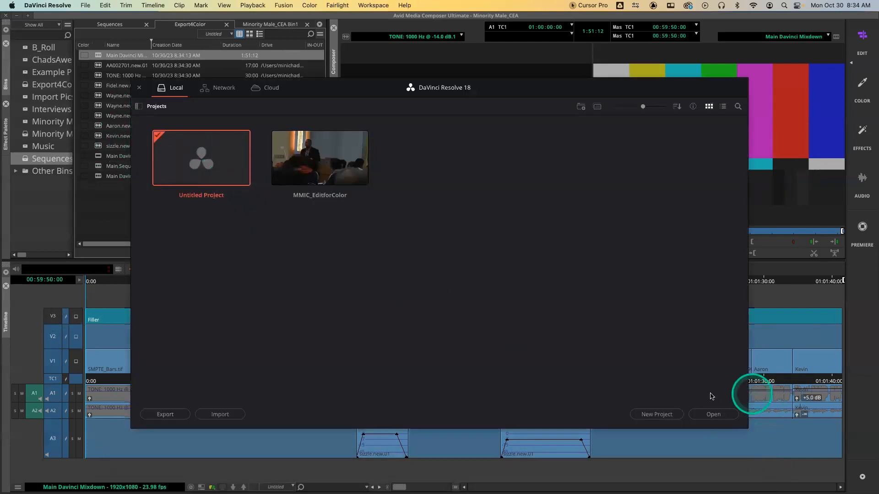
pyautogui.click(657, 414)
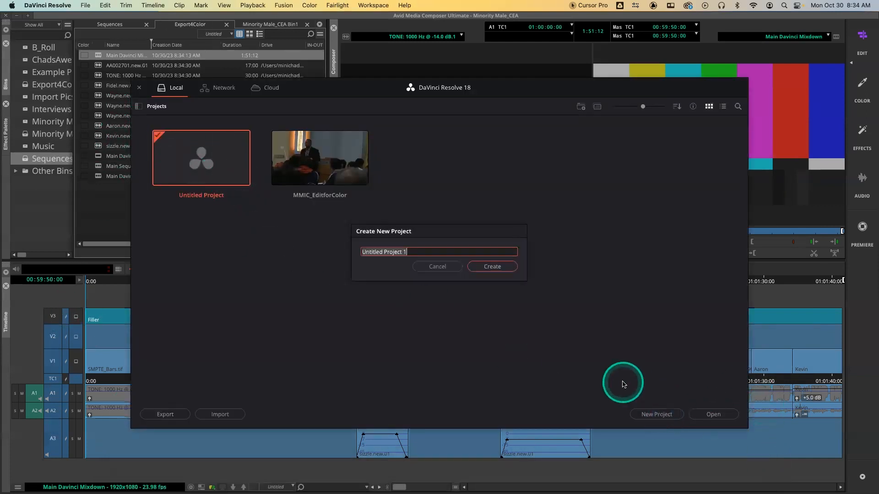
pyautogui.write('MMIC_Version 2')
pyautogui.press('Return')
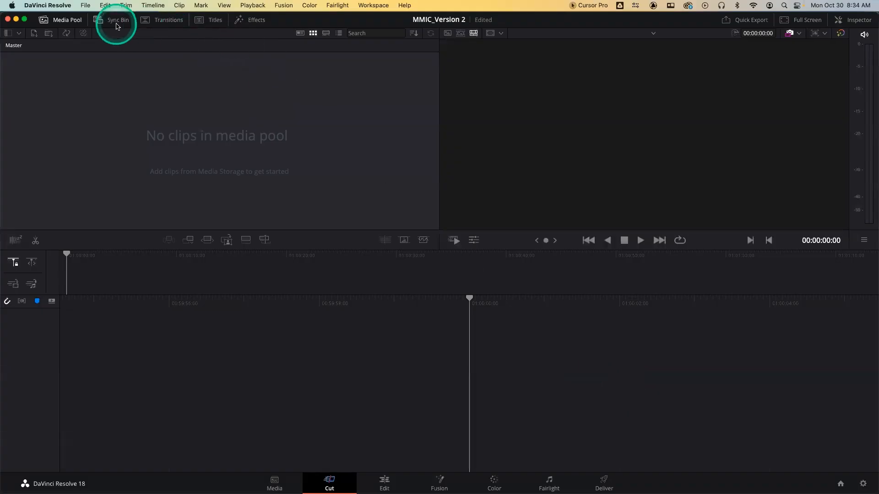
# Import Main Davinci Mixdown.aaf from the Export4Color folder as a timeline with the default AAF import settings and dismiss the log.
pyautogui.click(85, 5)
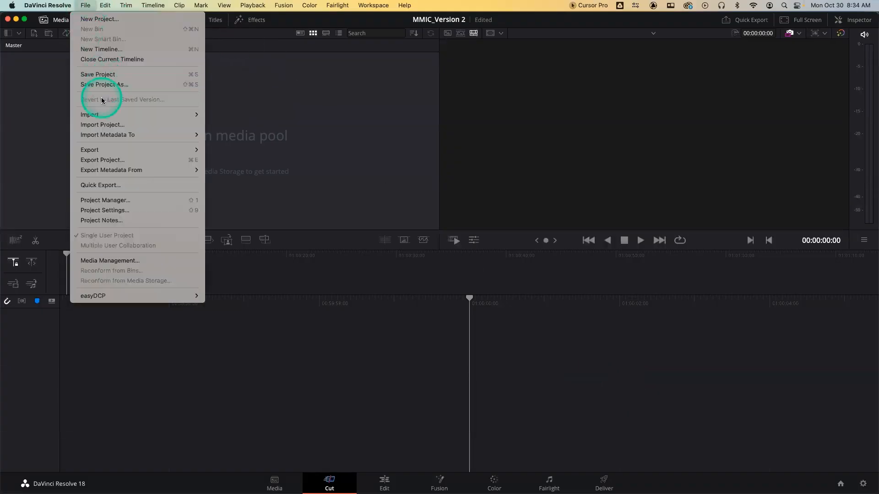
pyautogui.moveTo(105, 117)
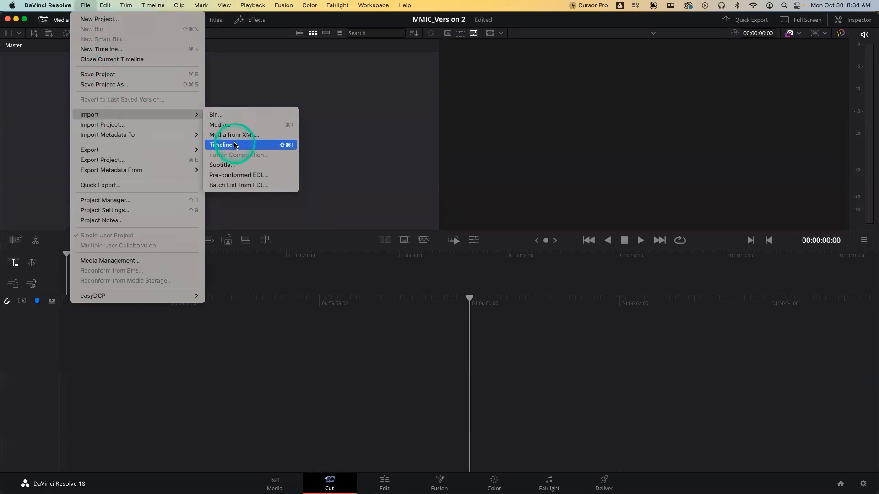
pyautogui.click(284, 145)
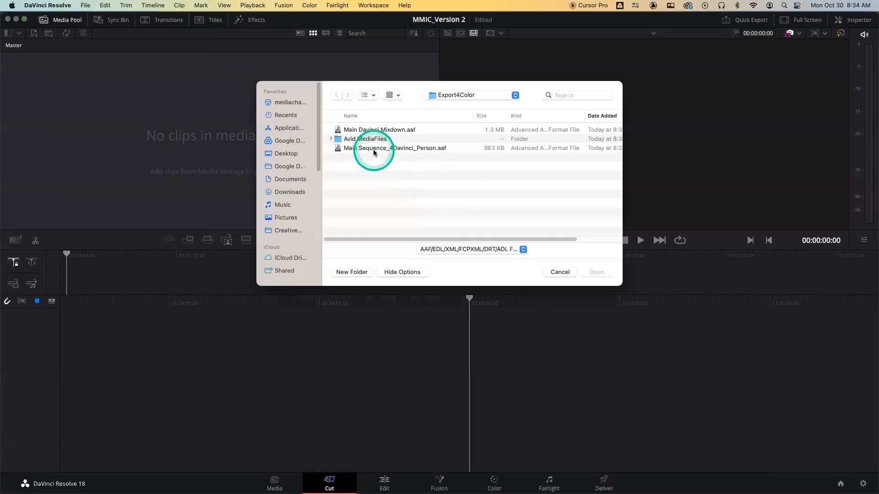
pyautogui.click(378, 129)
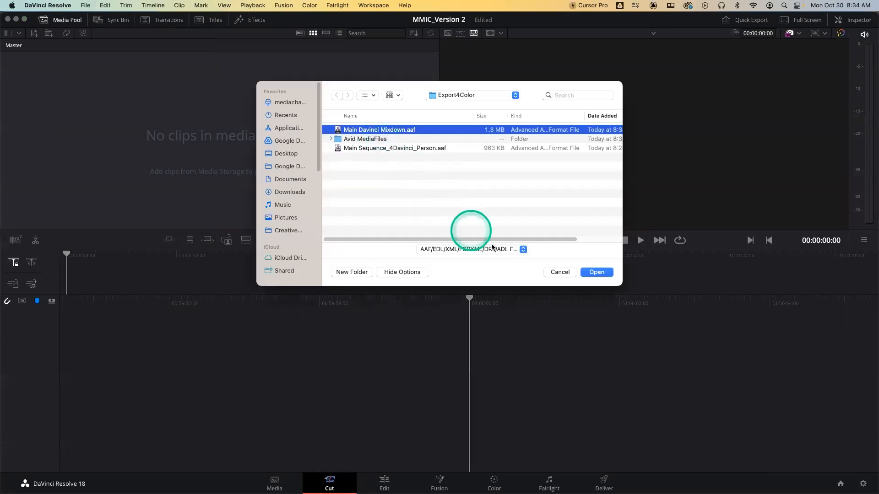
pyautogui.click(590, 273)
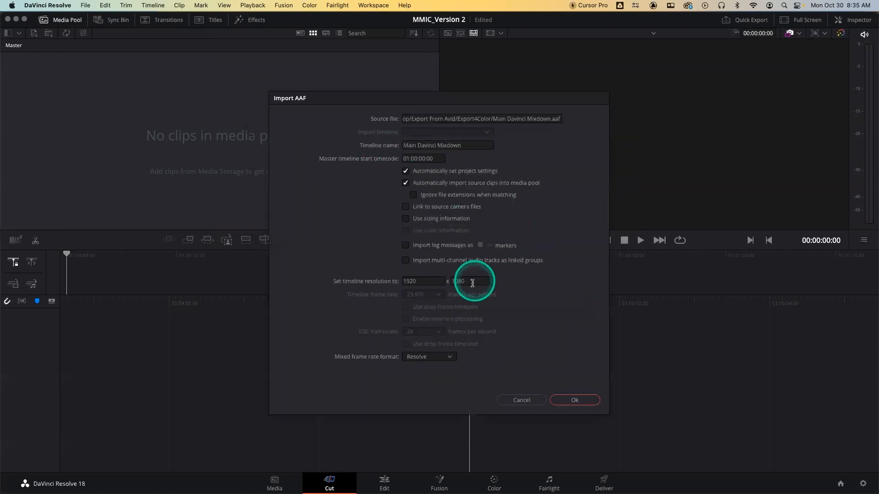
pyautogui.click(573, 402)
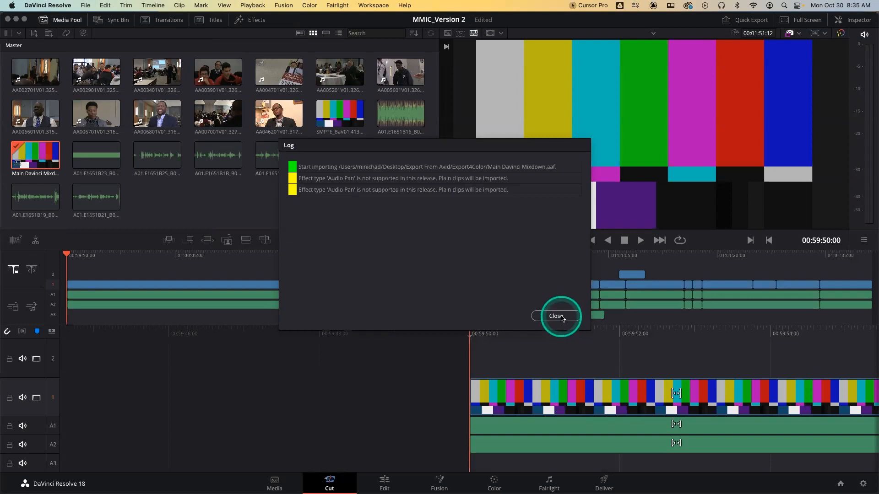
pyautogui.click(556, 316)
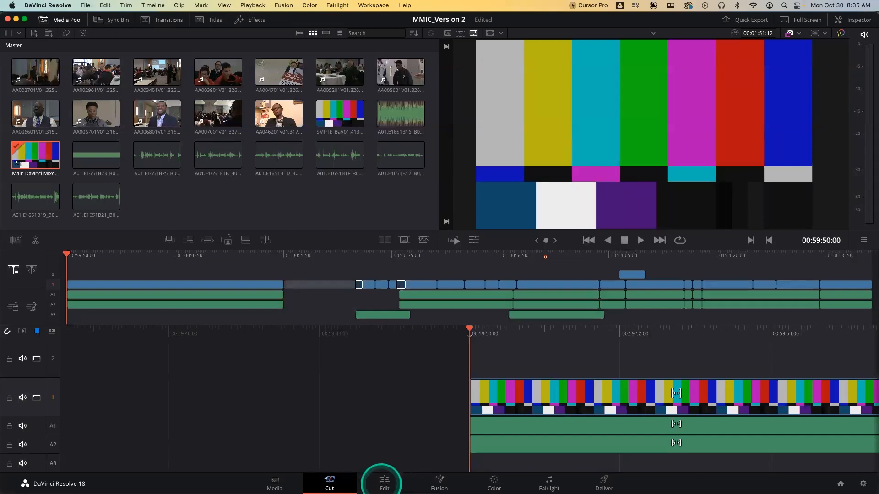
# Switch to Finder and open the Export4Color folder inside Export From Avid on the Desktop.
pyautogui.moveTo(233, 493)
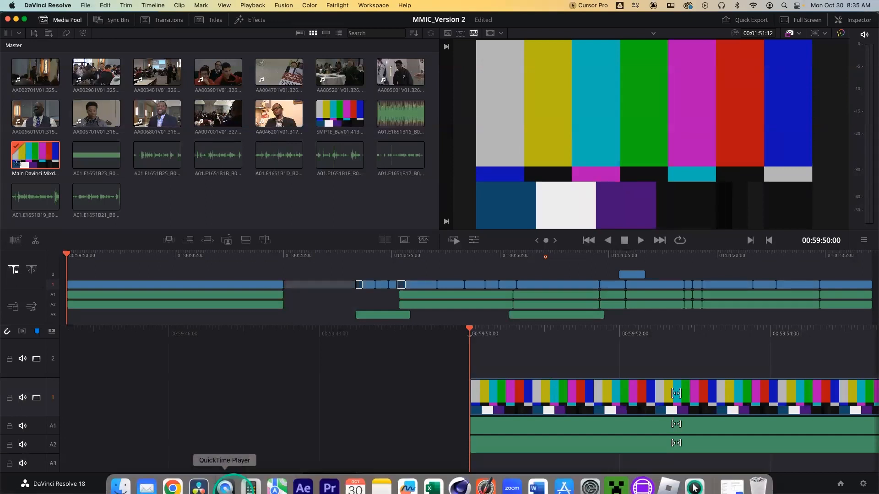
pyautogui.click(120, 486)
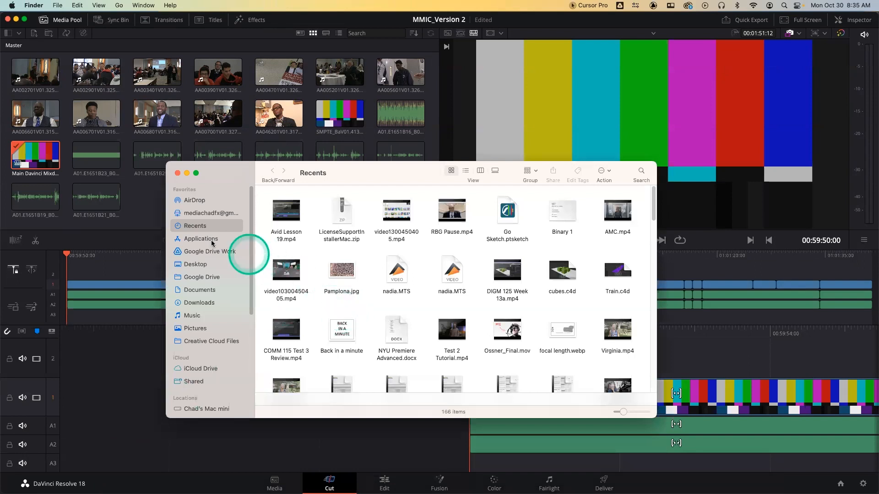
pyautogui.click(215, 264)
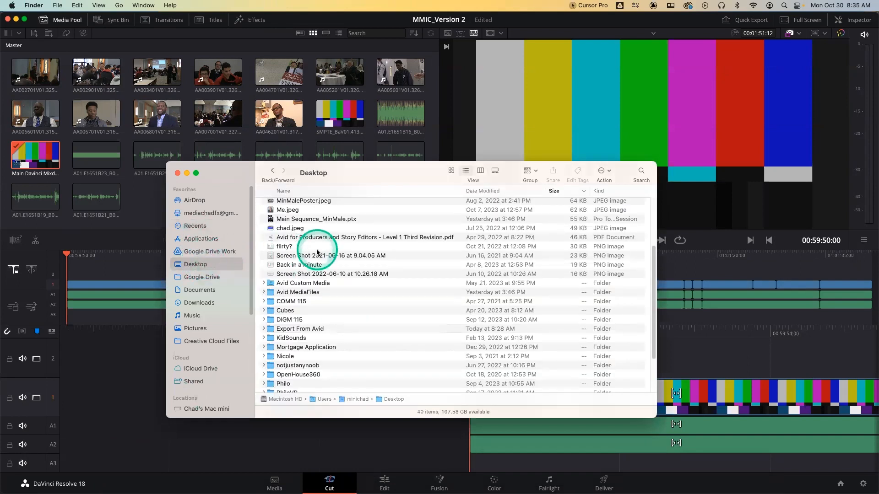
pyautogui.scroll(-3, 315, 247)
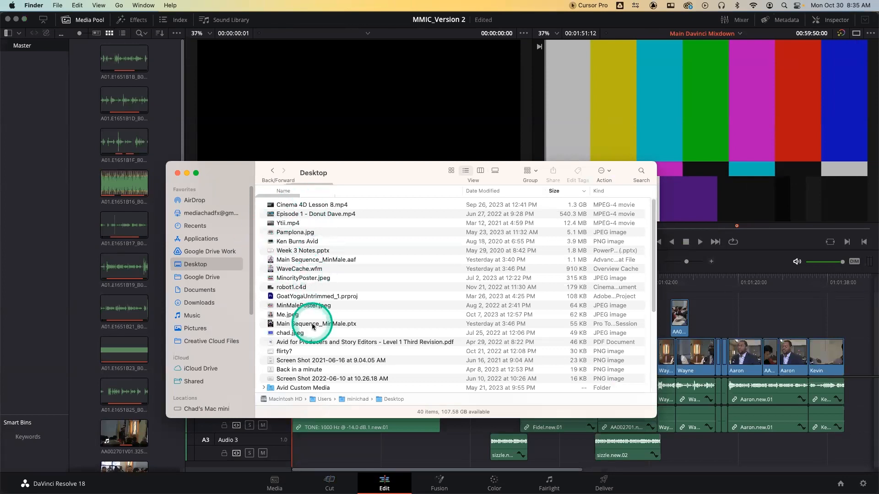
pyautogui.scroll(-3, 314, 324)
pyautogui.scroll(-5, 302, 339)
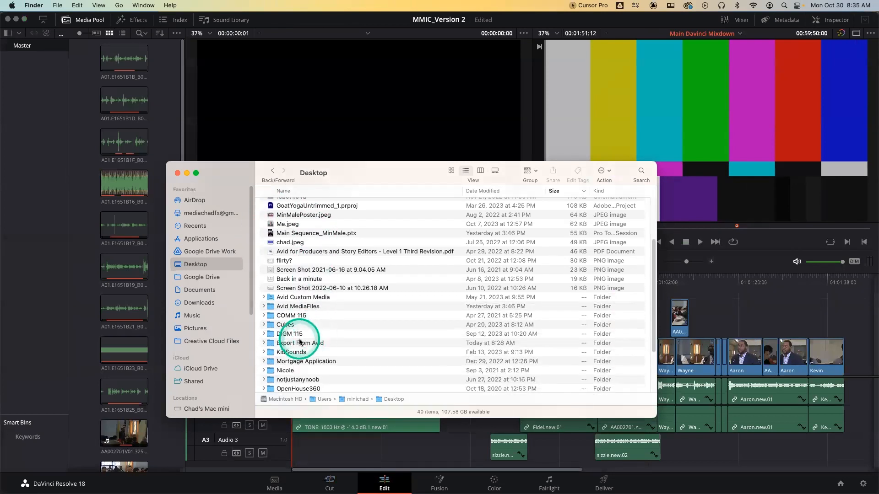
pyautogui.doubleClick(302, 343)
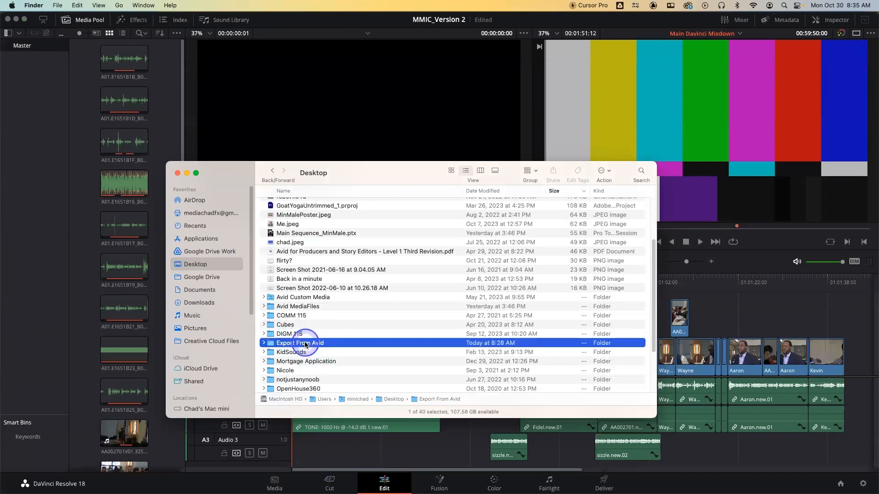
pyautogui.doubleClick(295, 223)
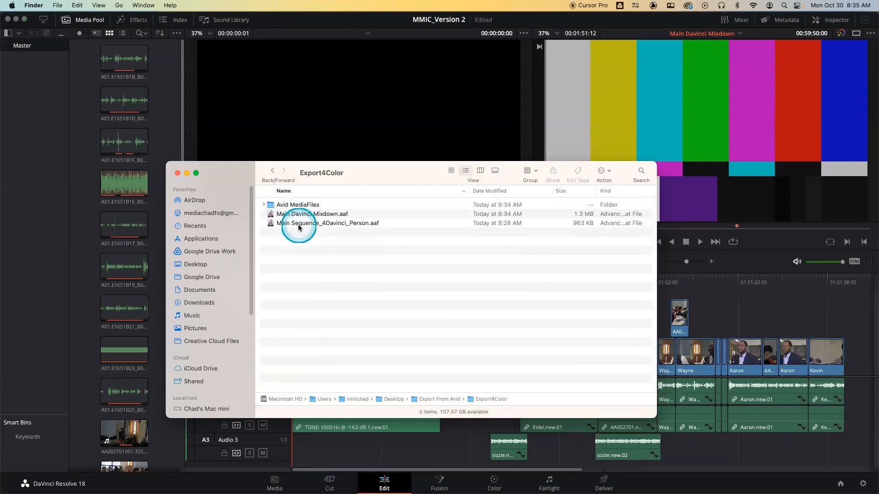
# Inspect the exported files in Avid MediaFiles/MXF/1, highlight the Main Davinci Mixdown video MXF and close the window.
pyautogui.click(263, 207)
pyautogui.click(271, 214)
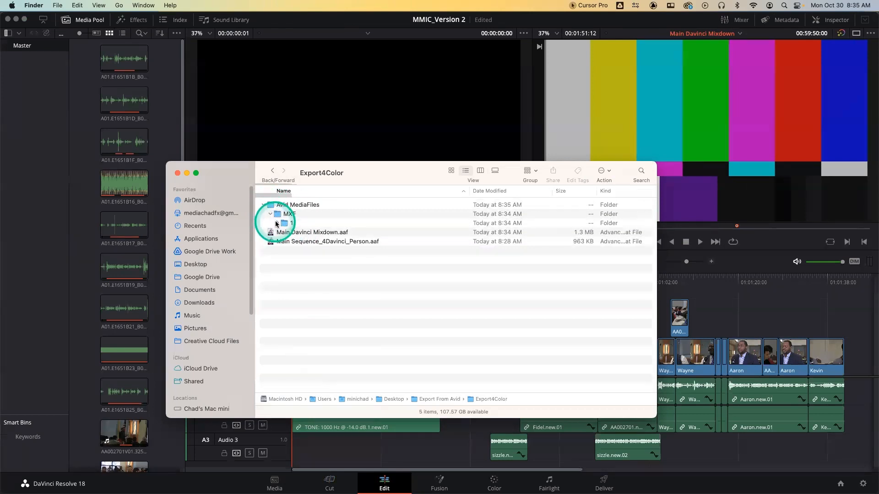
pyautogui.click(277, 223)
pyautogui.scroll(-5, 302, 252)
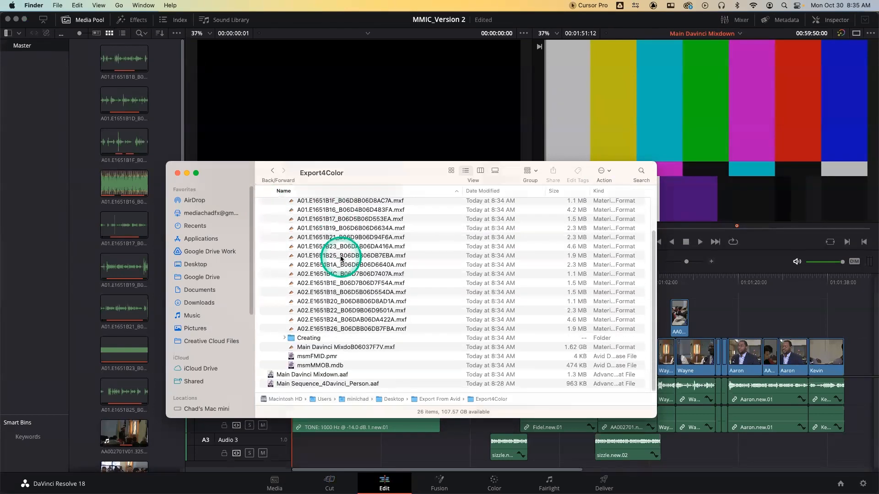
pyautogui.click(338, 348)
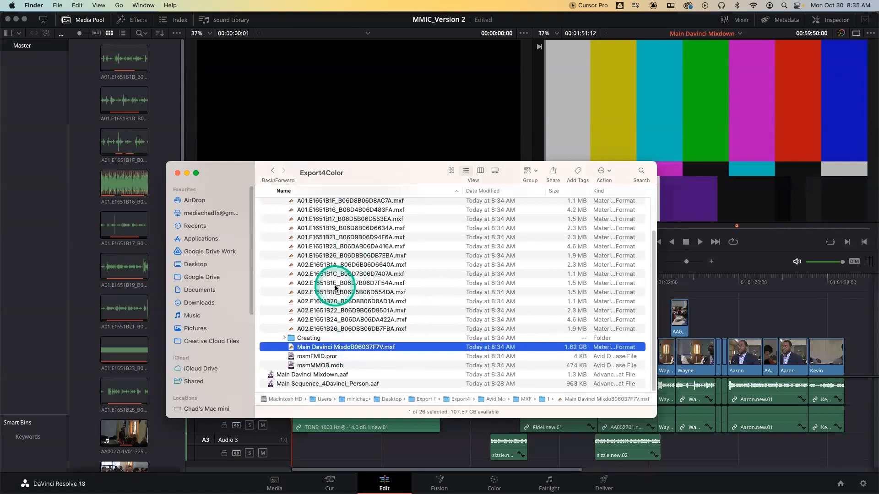
pyautogui.scroll(5, 334, 286)
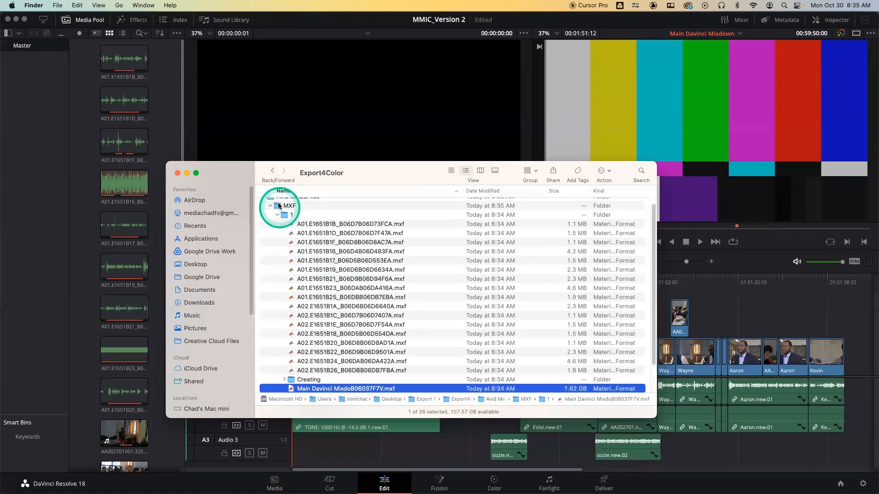
pyautogui.click(178, 174)
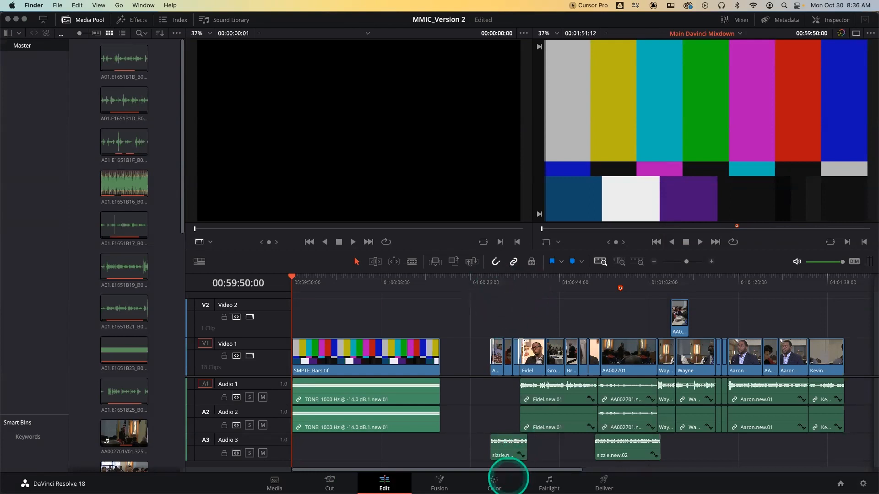
# View the imported timeline in DaVinci Resolve's Color page, return to the Edit page and scrub through its clips.
pyautogui.click(494, 481)
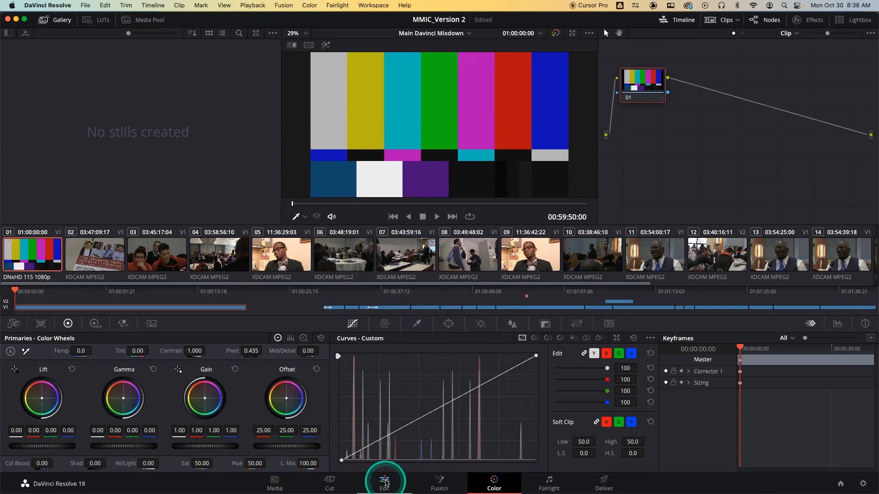
pyautogui.click(384, 481)
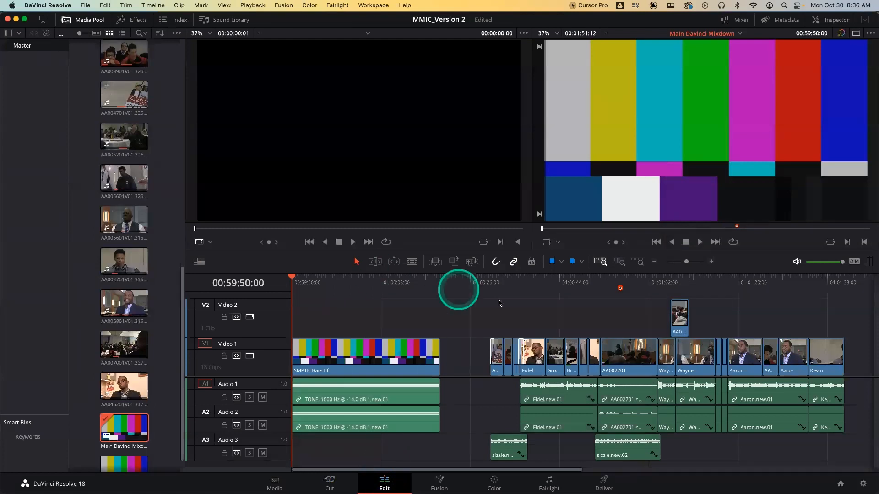
pyautogui.click(528, 278)
pyautogui.moveTo(541, 278); pyautogui.dragTo(579, 278)
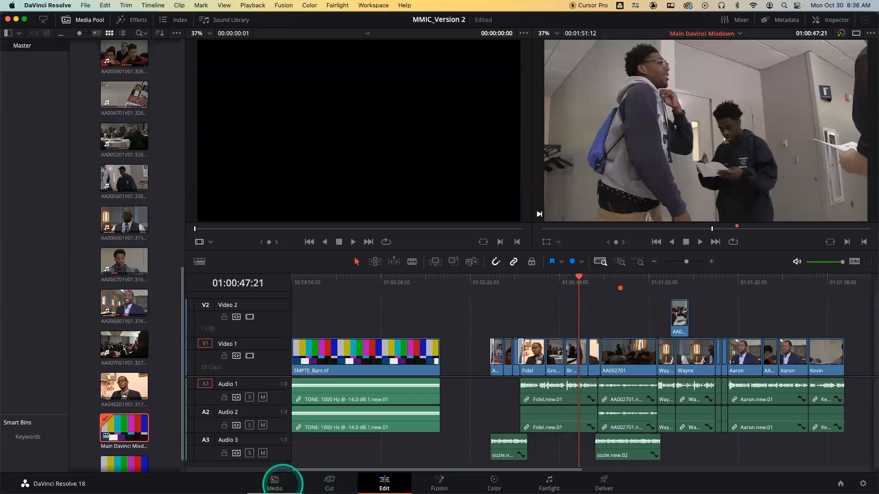
pyautogui.click(128, 480)
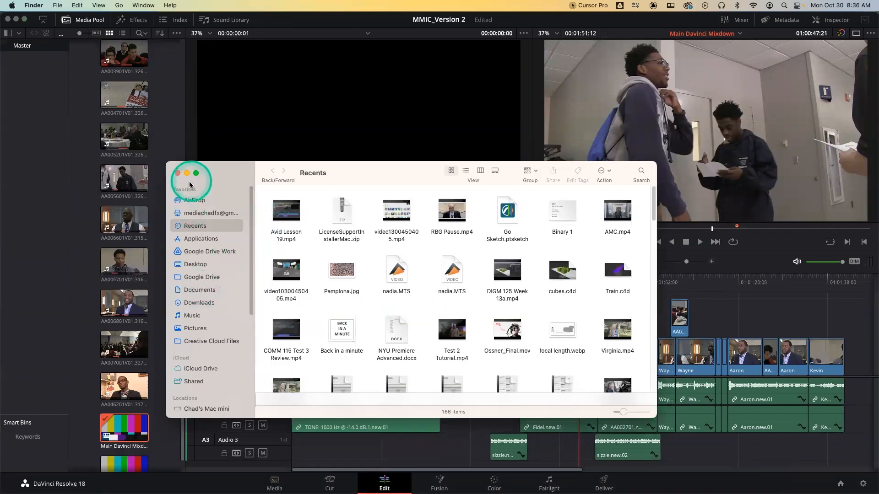
pyautogui.click(179, 174)
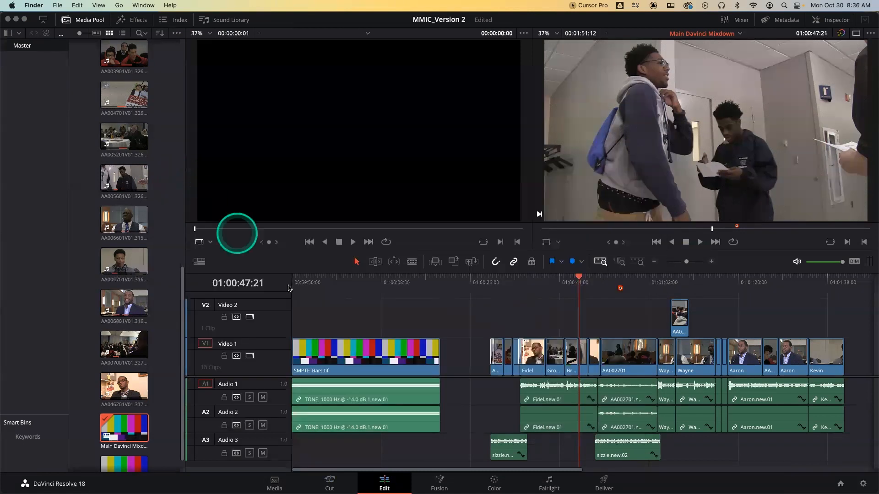
pyautogui.click(528, 280)
pyautogui.click(564, 282)
pyautogui.moveTo(570, 287); pyautogui.dragTo(579, 282)
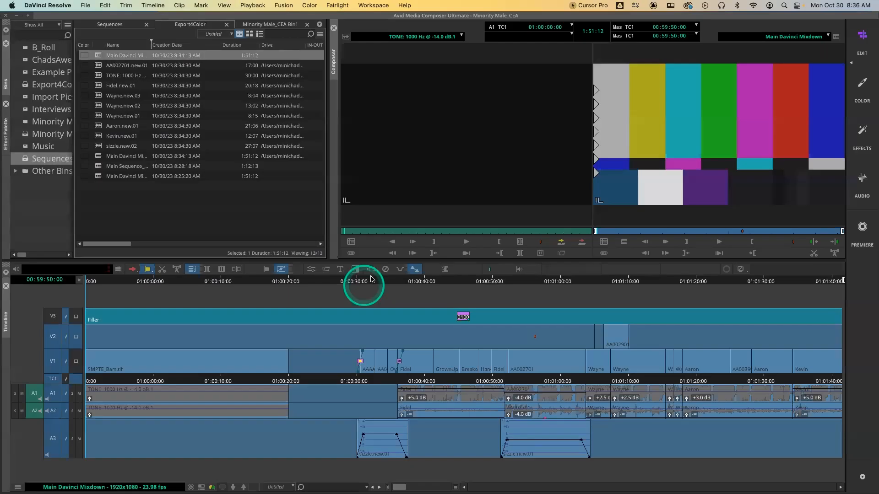
# Switch to Avid Media Composer, park the playhead at 01:00:32:00 and show the Desktop folder in Finder.
pyautogui.click(370, 380)
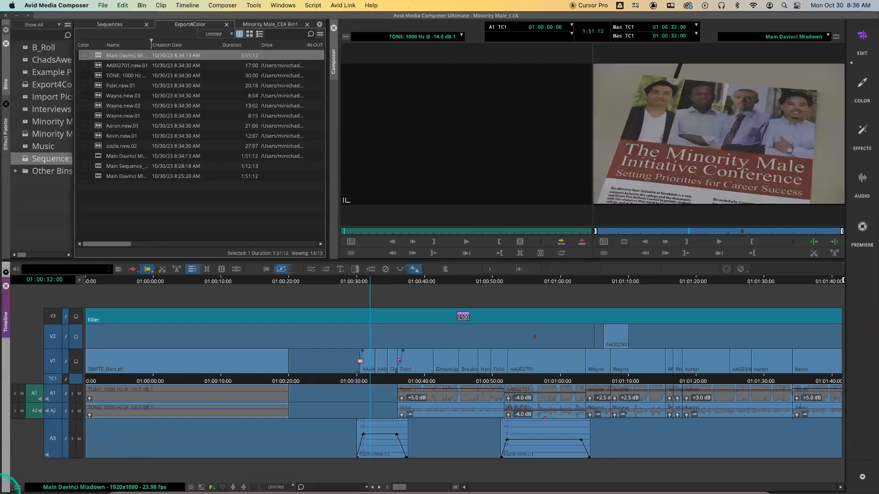
pyautogui.click(120, 476)
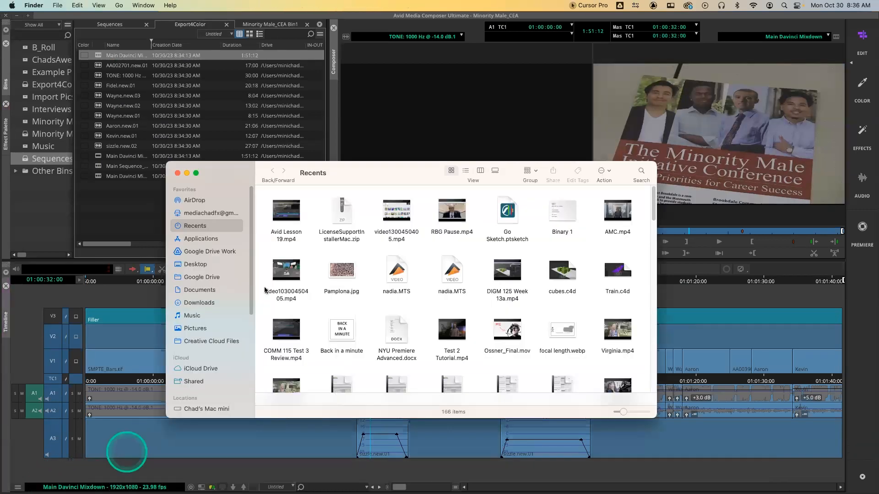
pyautogui.click(196, 265)
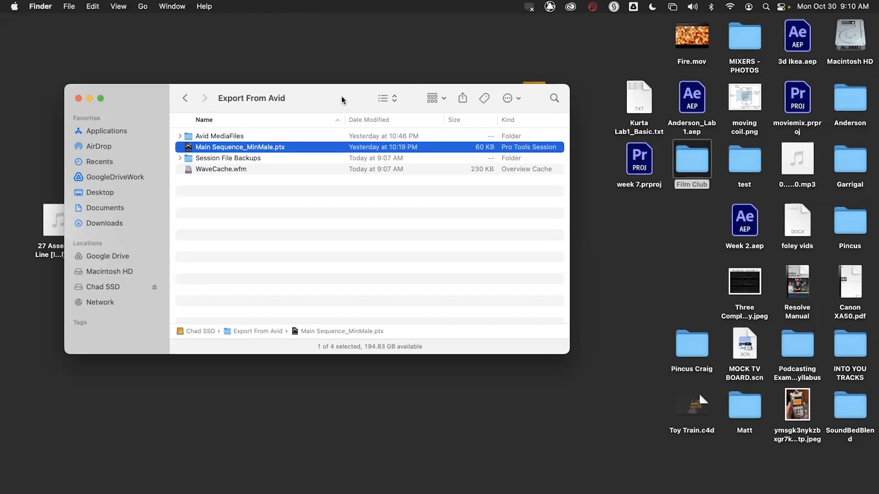
# Inspect the MXF files in Avid MediaFiles/MXF/1 of Export From Avid, highlight the Main Sequence video file and collapse the folders.
pyautogui.moveTo(344, 100); pyautogui.dragTo(395, 78)
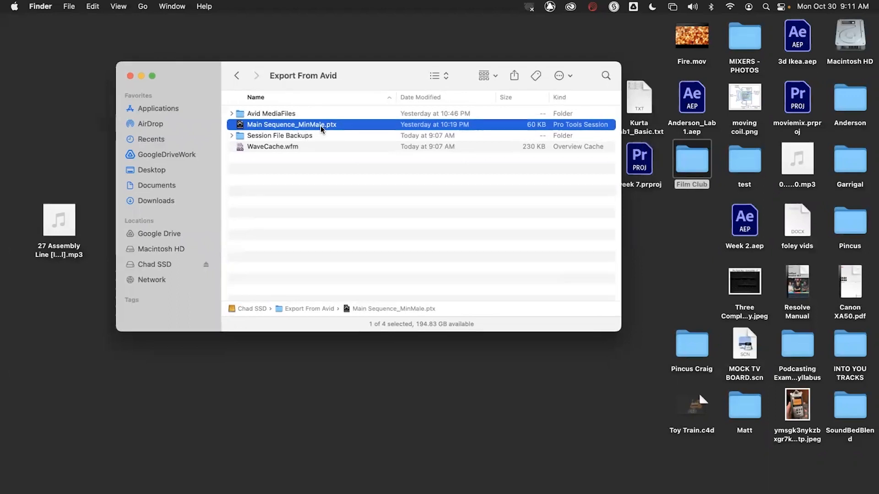
pyautogui.click(232, 114)
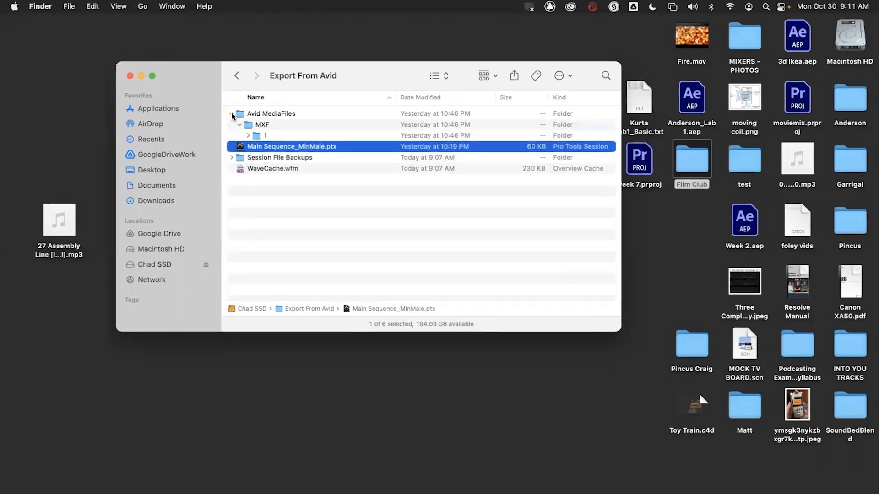
pyautogui.click(247, 136)
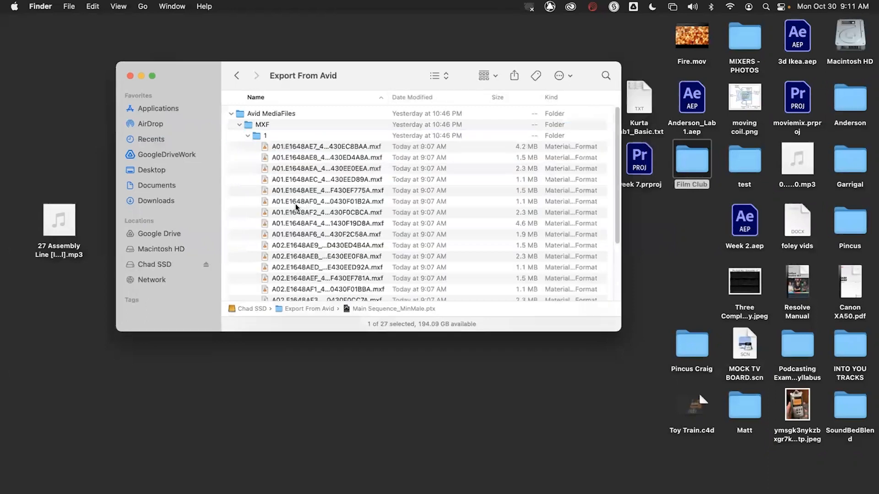
pyautogui.scroll(-5, 295, 204)
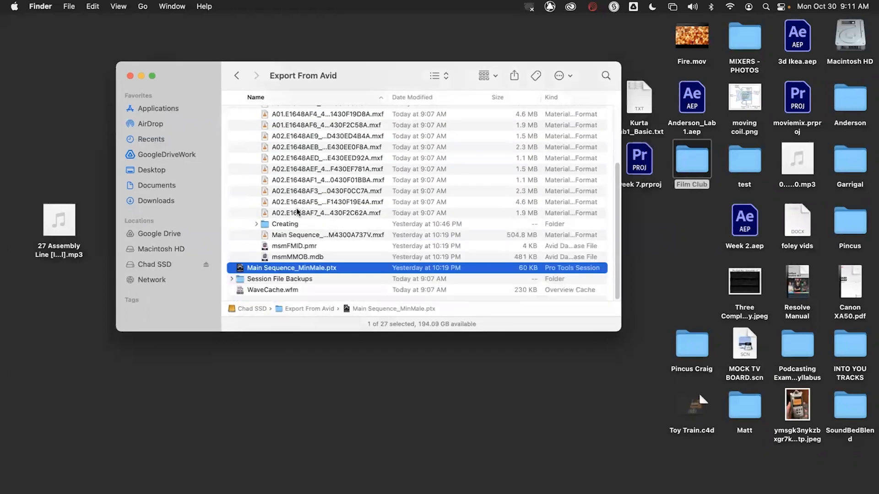
pyautogui.click(292, 235)
pyautogui.scroll(5, 302, 206)
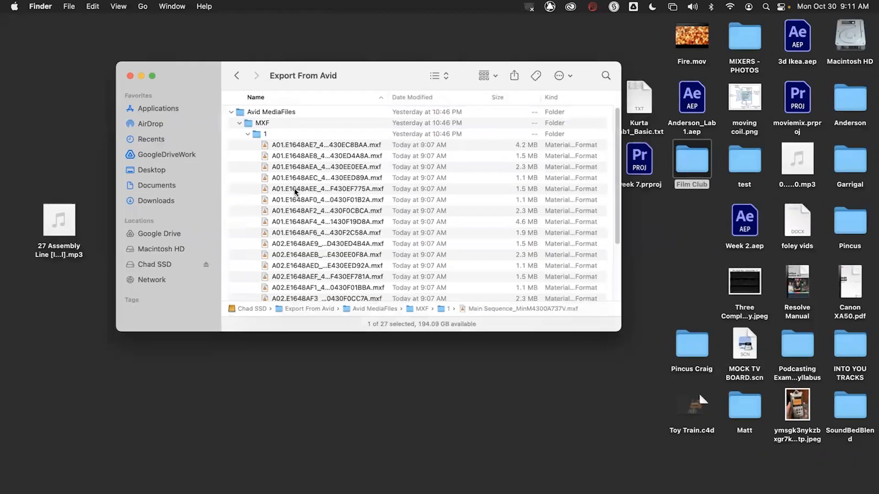
pyautogui.click(246, 136)
pyautogui.click(240, 125)
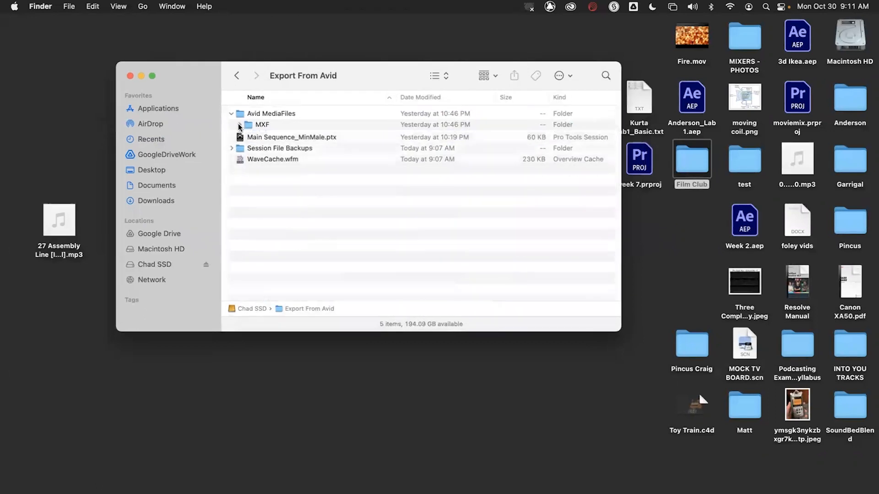
# Open the Main Sequence_MinMale.ptx session in Pro Tools and activate the Selector tool.
pyautogui.click(266, 135)
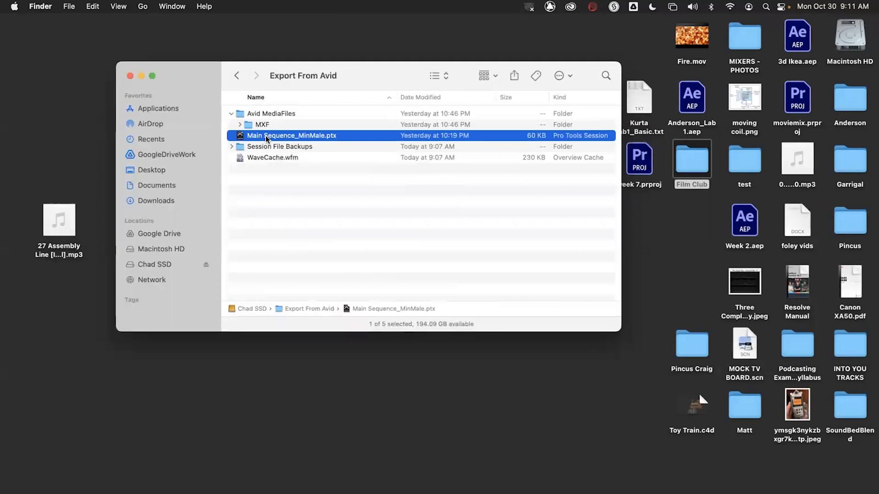
pyautogui.doubleClick(240, 136)
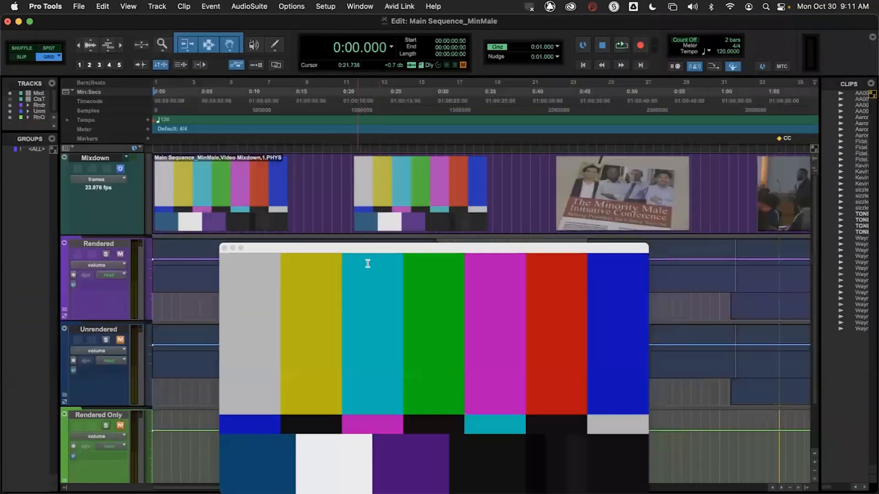
pyautogui.click(208, 44)
# Reposition the floating video window over the Edit window and park the timeline cursor at 0:46.000.
pyautogui.click(335, 248)
pyautogui.moveTo(335, 248); pyautogui.dragTo(424, 161)
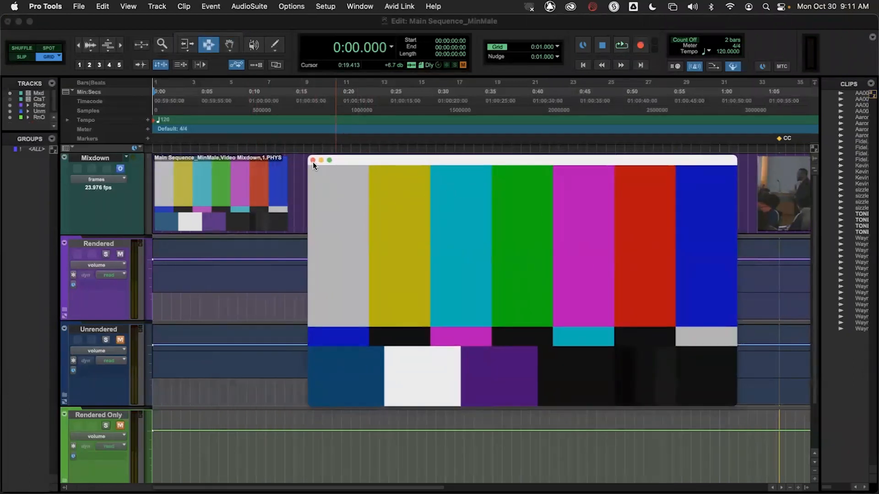
pyautogui.moveTo(369, 161); pyautogui.dragTo(405, 139)
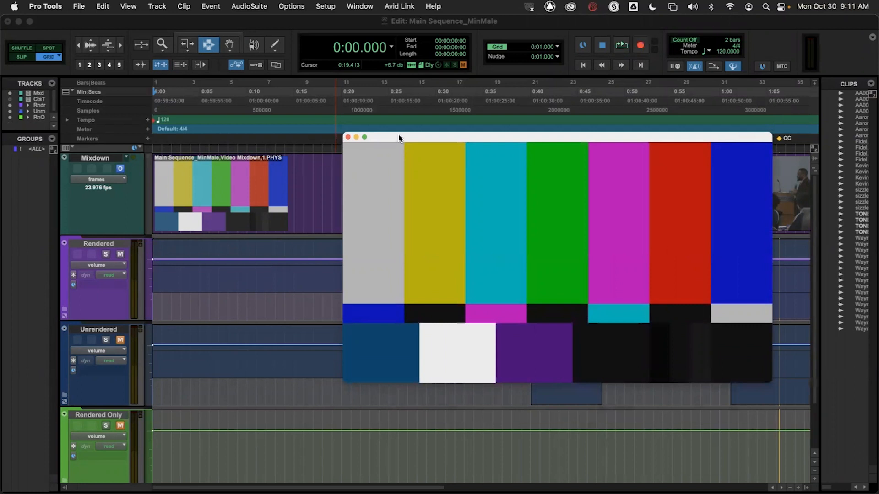
pyautogui.moveTo(409, 136); pyautogui.dragTo(358, 248)
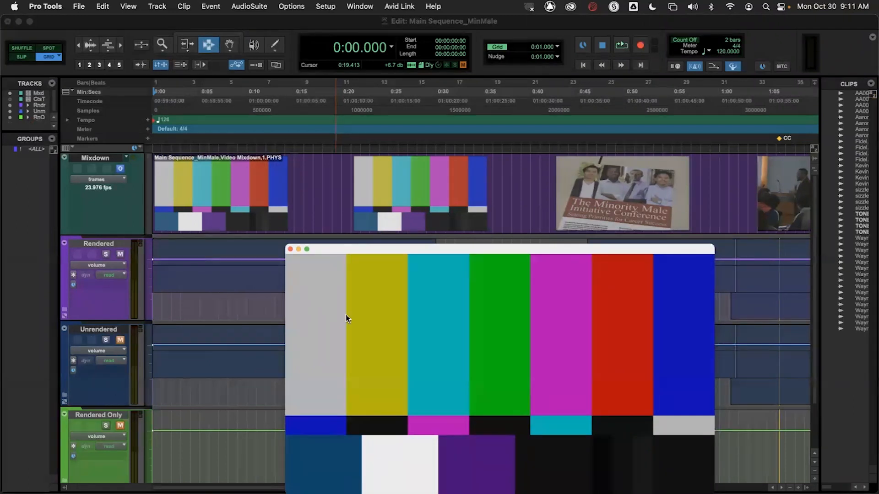
pyautogui.moveTo(446, 251); pyautogui.dragTo(230, 206)
pyautogui.click(587, 148)
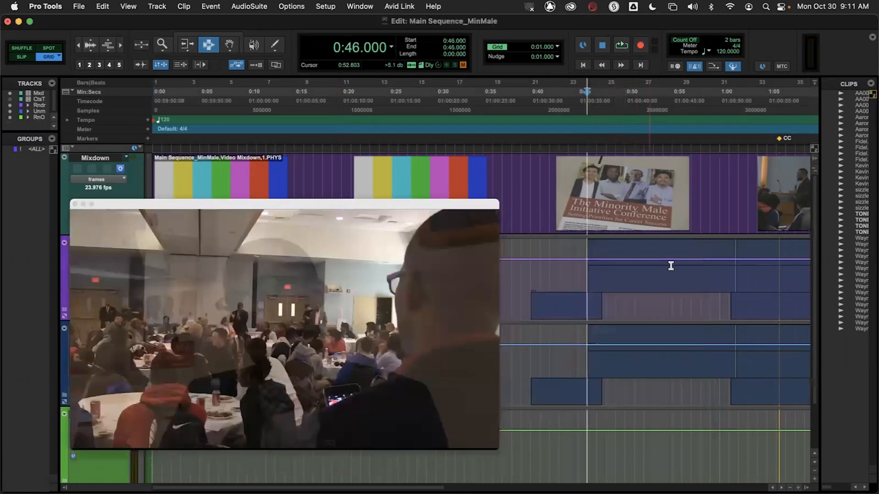
pyautogui.moveTo(340, 202); pyautogui.dragTo(484, 196)
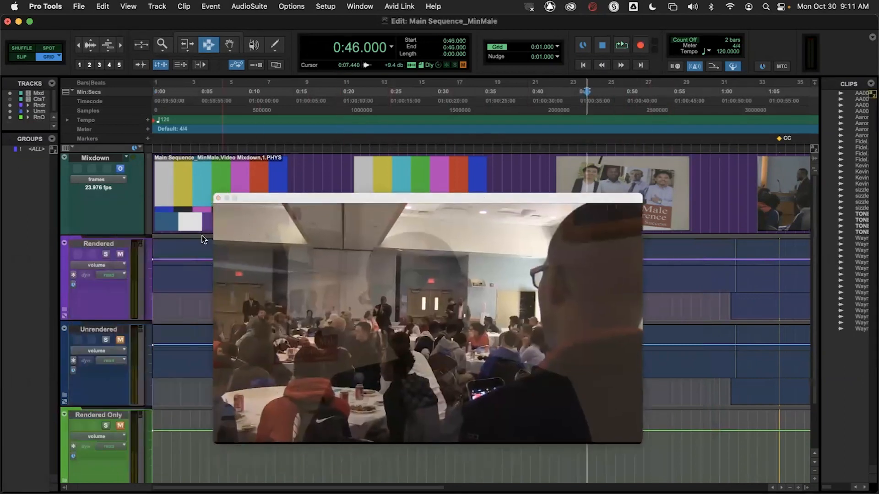
# Switch the Rendered track's view to overview and back to volume.
pyautogui.click(116, 268)
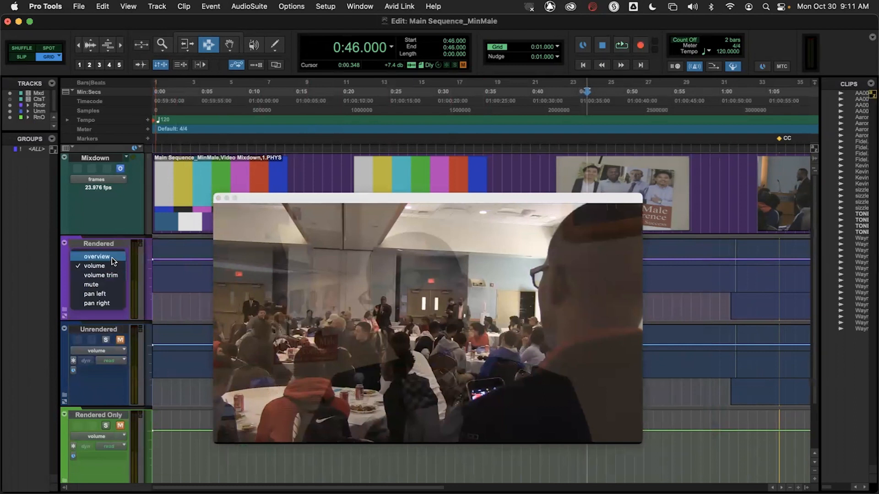
pyautogui.click(112, 257)
pyautogui.click(109, 265)
pyautogui.click(109, 276)
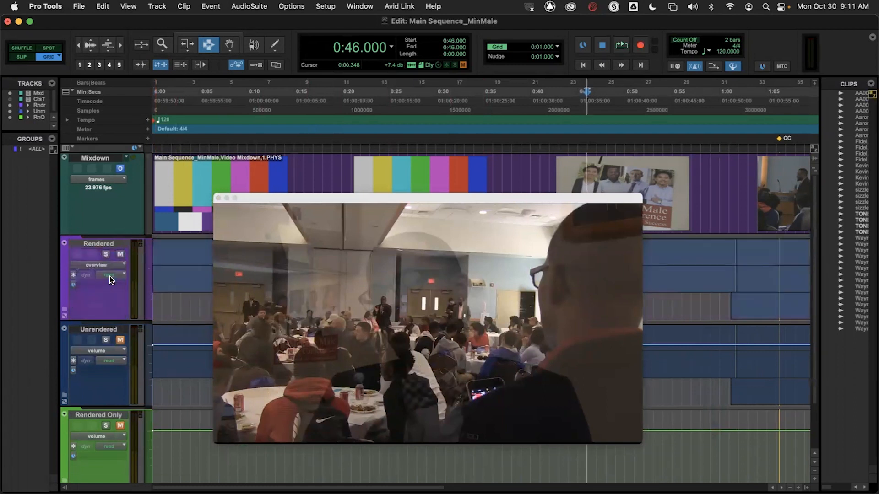
# View the video at 0:55.000, close the floating video window and place the edit cursor at 0:49.000 on the Rendered track.
pyautogui.moveTo(419, 198); pyautogui.dragTo(276, 204)
pyautogui.click(673, 139)
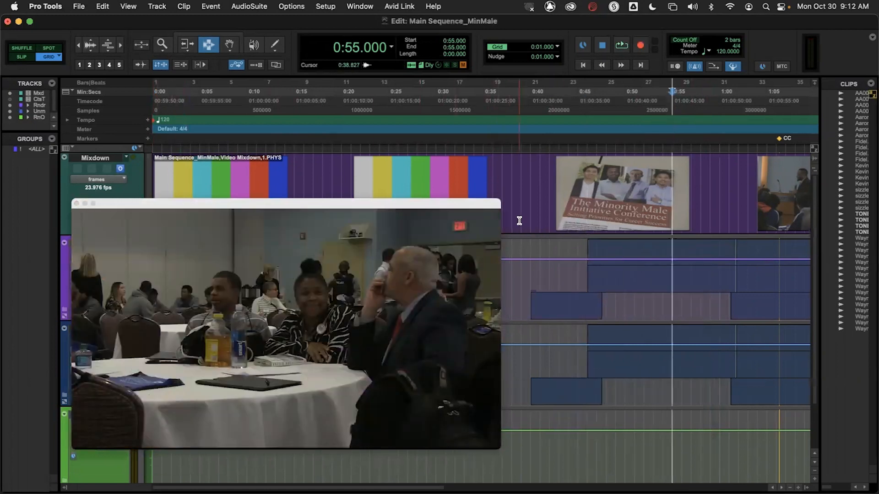
pyautogui.click(76, 203)
pyautogui.click(618, 281)
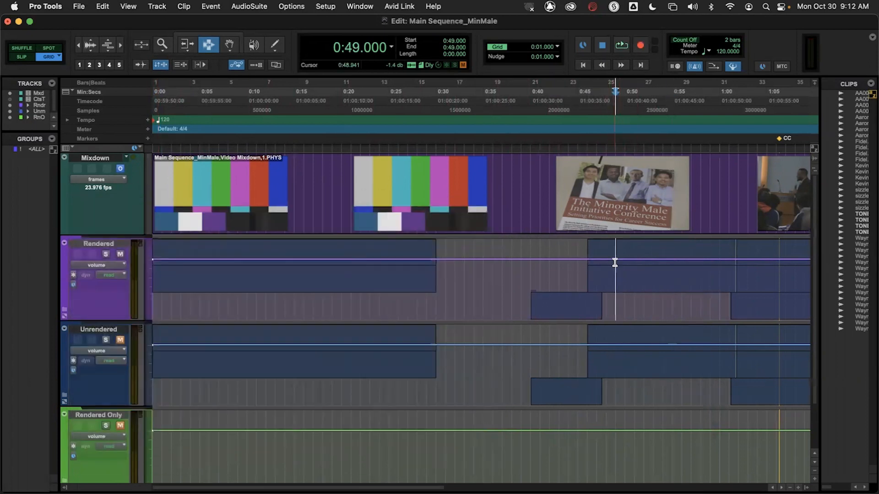
# Activate the Grabber tool, zoom the timeline out to show the whole sequence and park the cursor at 0:57.000.
pyautogui.click(229, 44)
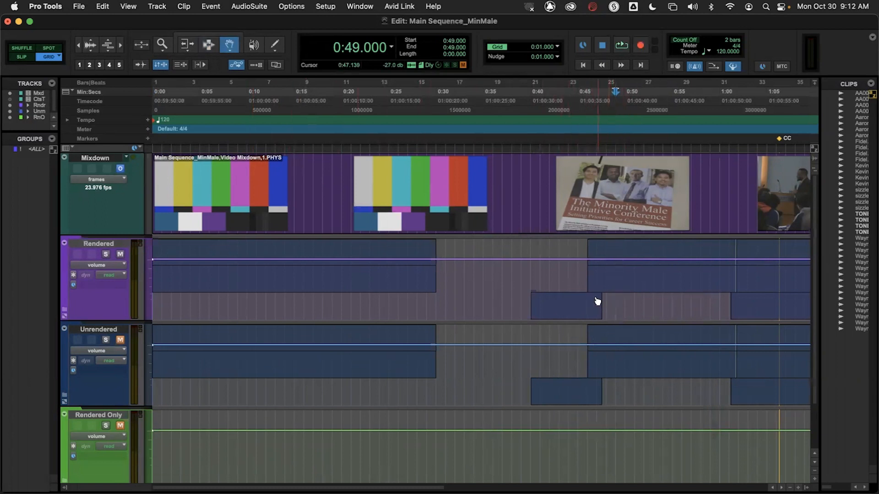
pyautogui.click(79, 45)
pyautogui.click(78, 44)
pyautogui.moveTo(78, 44); pyautogui.dragTo(31, 53)
pyautogui.click(378, 147)
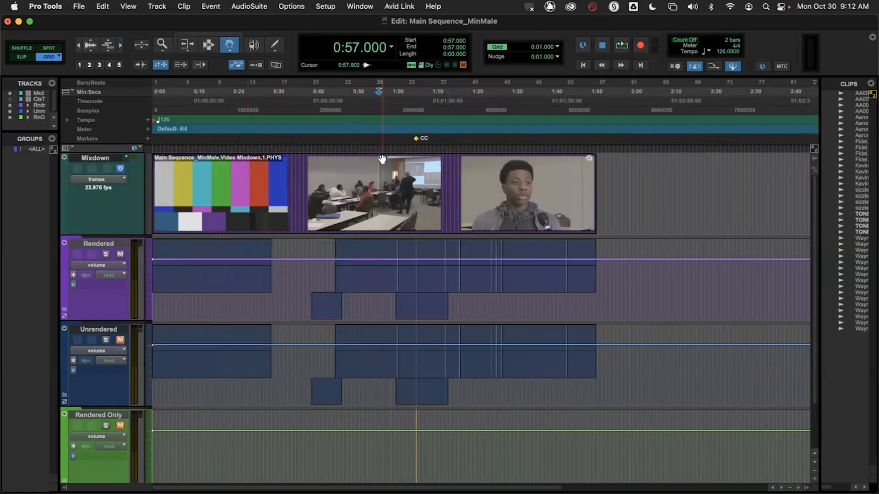
# Play the session from 0:57.000 several times to check the audio and stop playback.
pyautogui.click(622, 46)
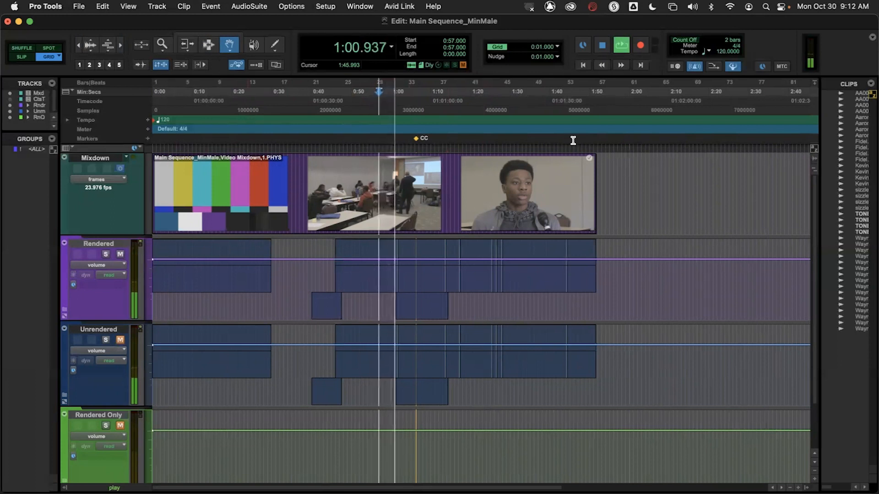
pyautogui.click(619, 46)
pyautogui.click(620, 45)
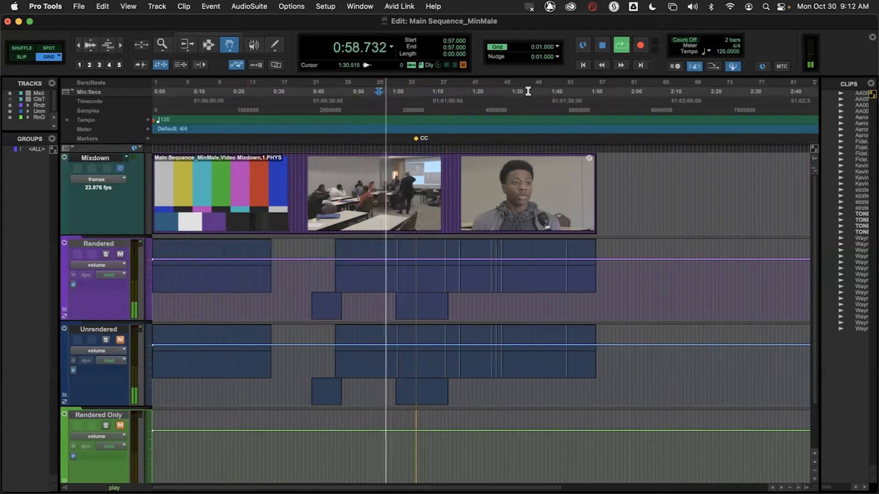
pyautogui.click(619, 48)
pyautogui.click(619, 48)
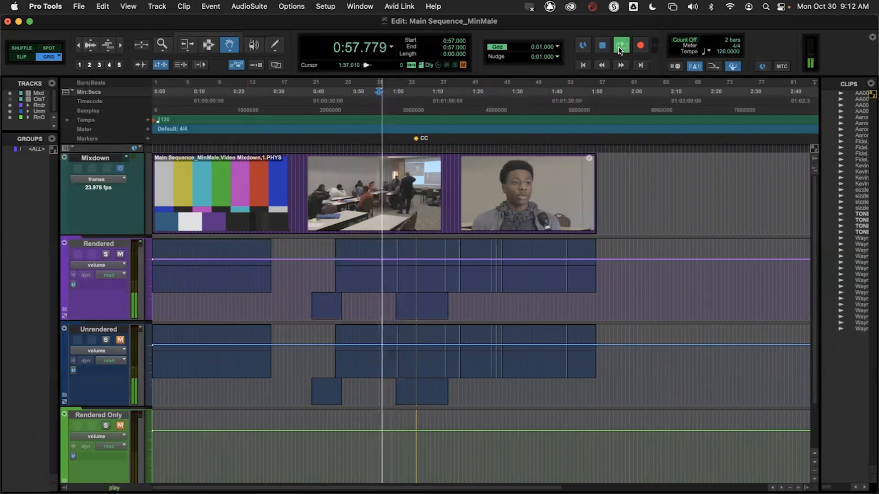
pyautogui.click(602, 47)
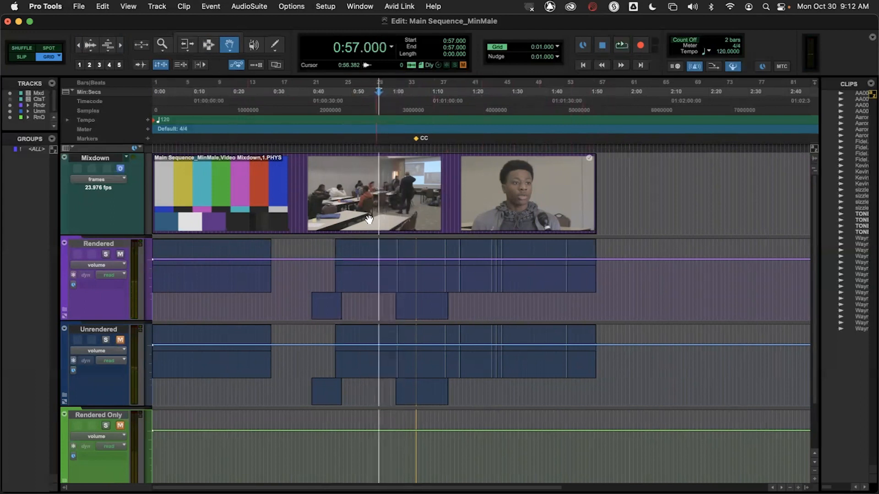
# Park the timeline cursor at 0:39.000, switch to Finder and reposition the Export From Avid window on the desktop.
pyautogui.click(307, 149)
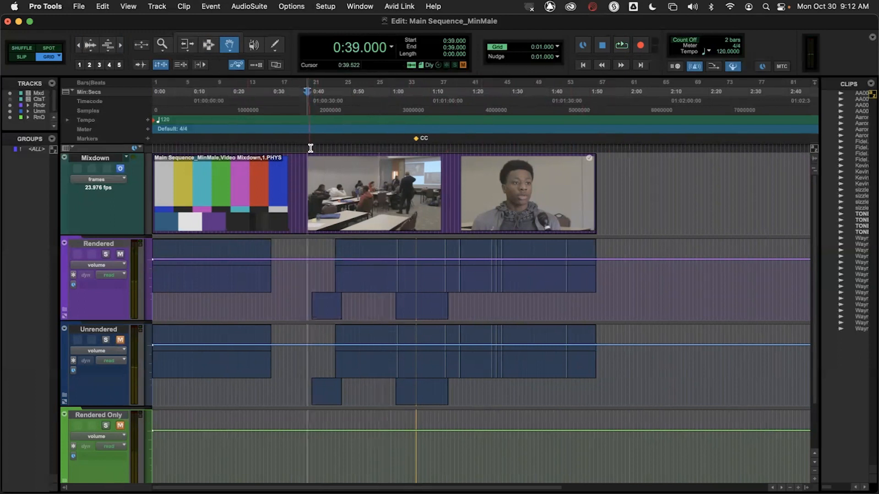
pyautogui.click(343, 148)
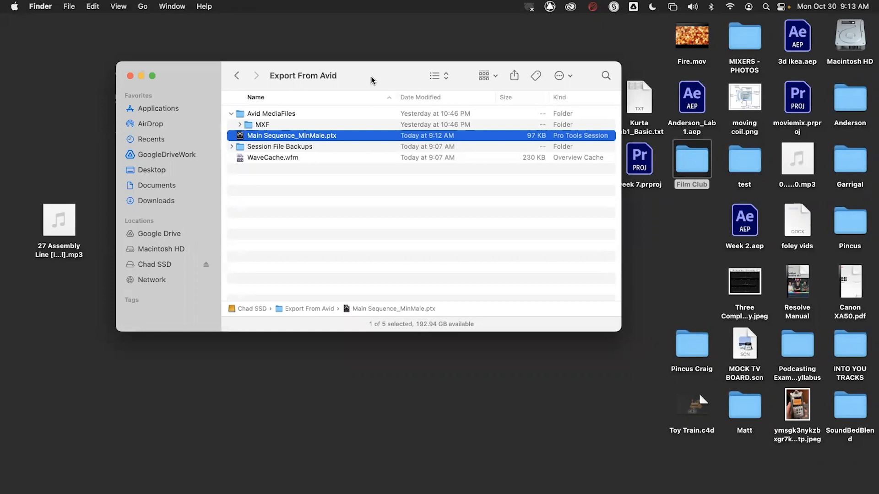
pyautogui.moveTo(370, 76); pyautogui.dragTo(384, 95)
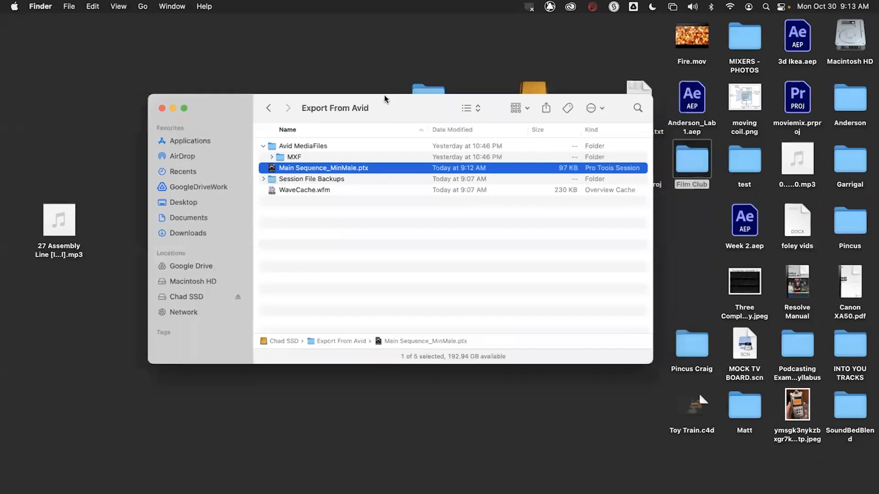